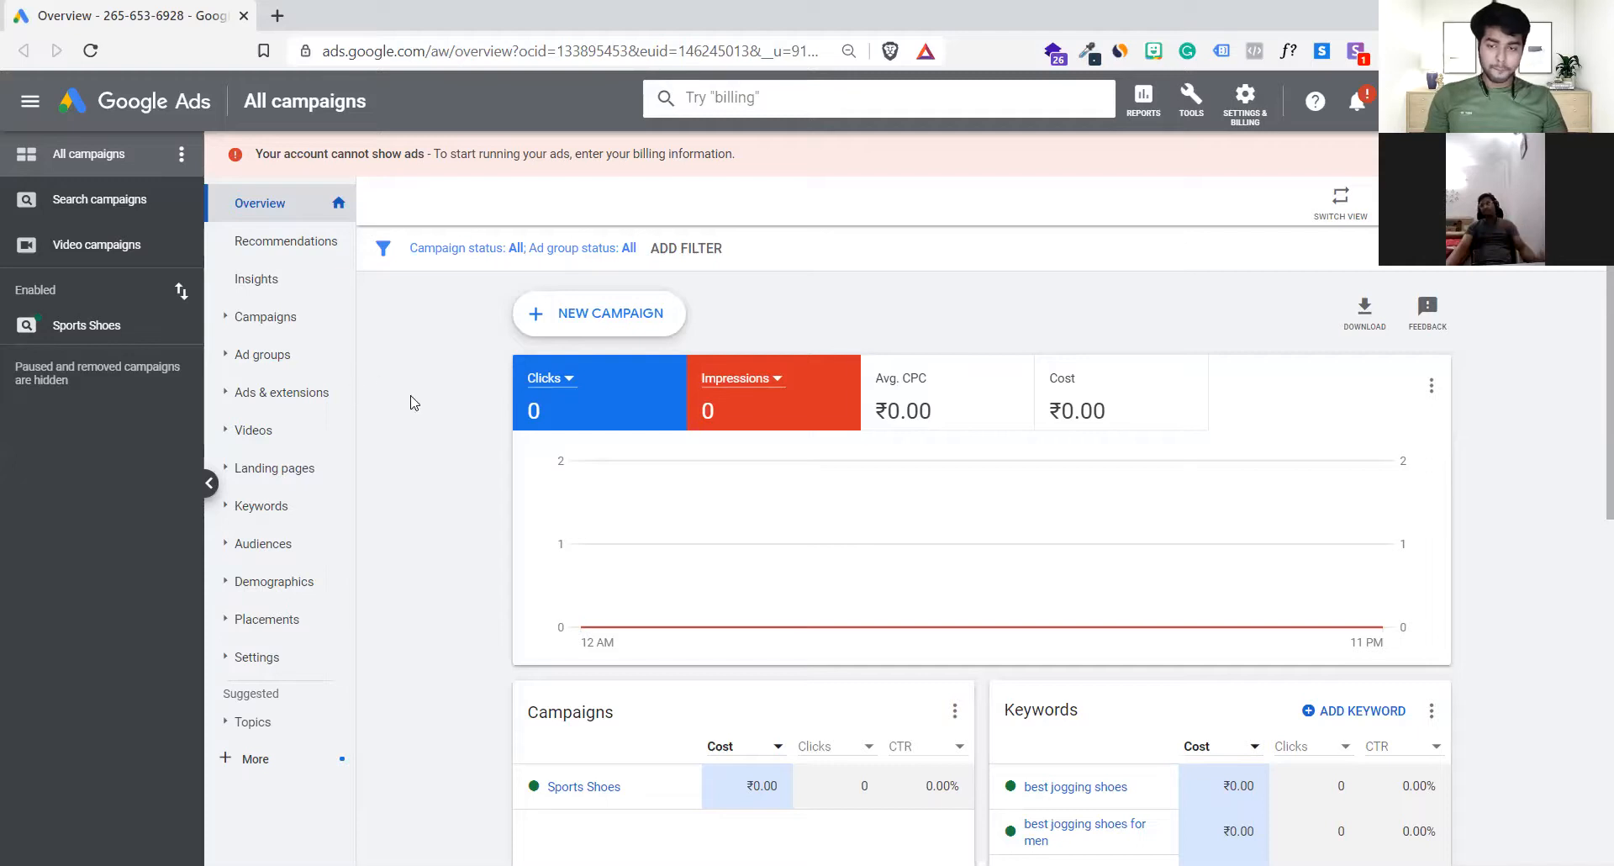
Step: Add the Avg. CPC and Cost metrics to the account overview's performance chart
{"action": "scroll", "coordinate": [1195, 403], "scroll_direction": "down", "scroll_amount": 5}
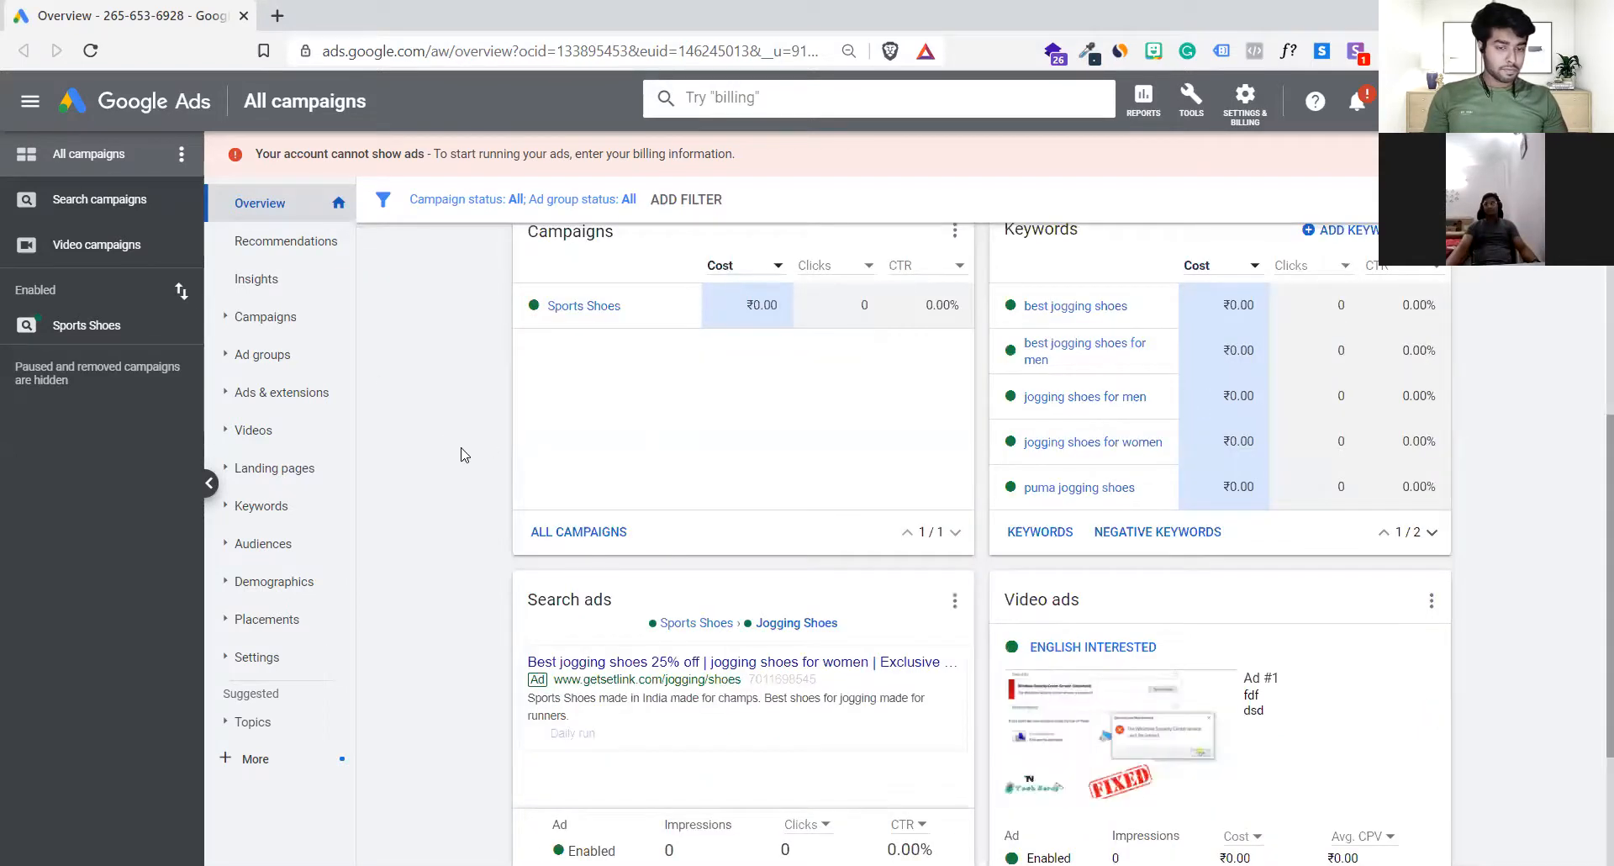
{"action": "scroll", "coordinate": [461, 454], "scroll_direction": "up", "scroll_amount": 5}
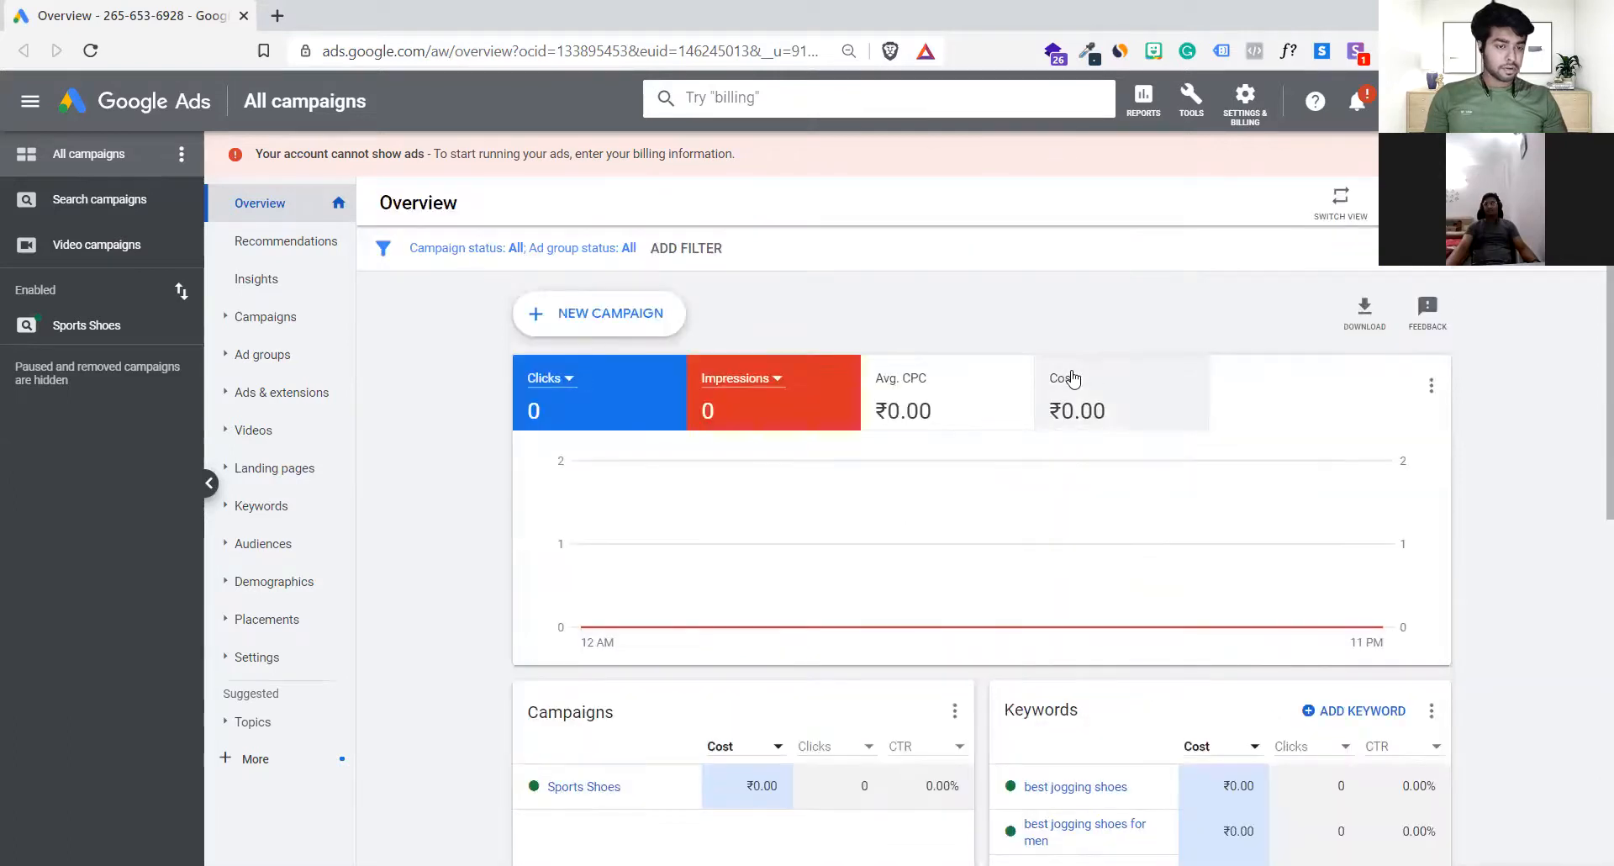
{"action": "left_click", "coordinate": [966, 404]}
{"action": "left_click", "coordinate": [1102, 421]}
Step: Open Keyword Planner and start discovering new keywords
{"action": "left_click", "coordinate": [1187, 109]}
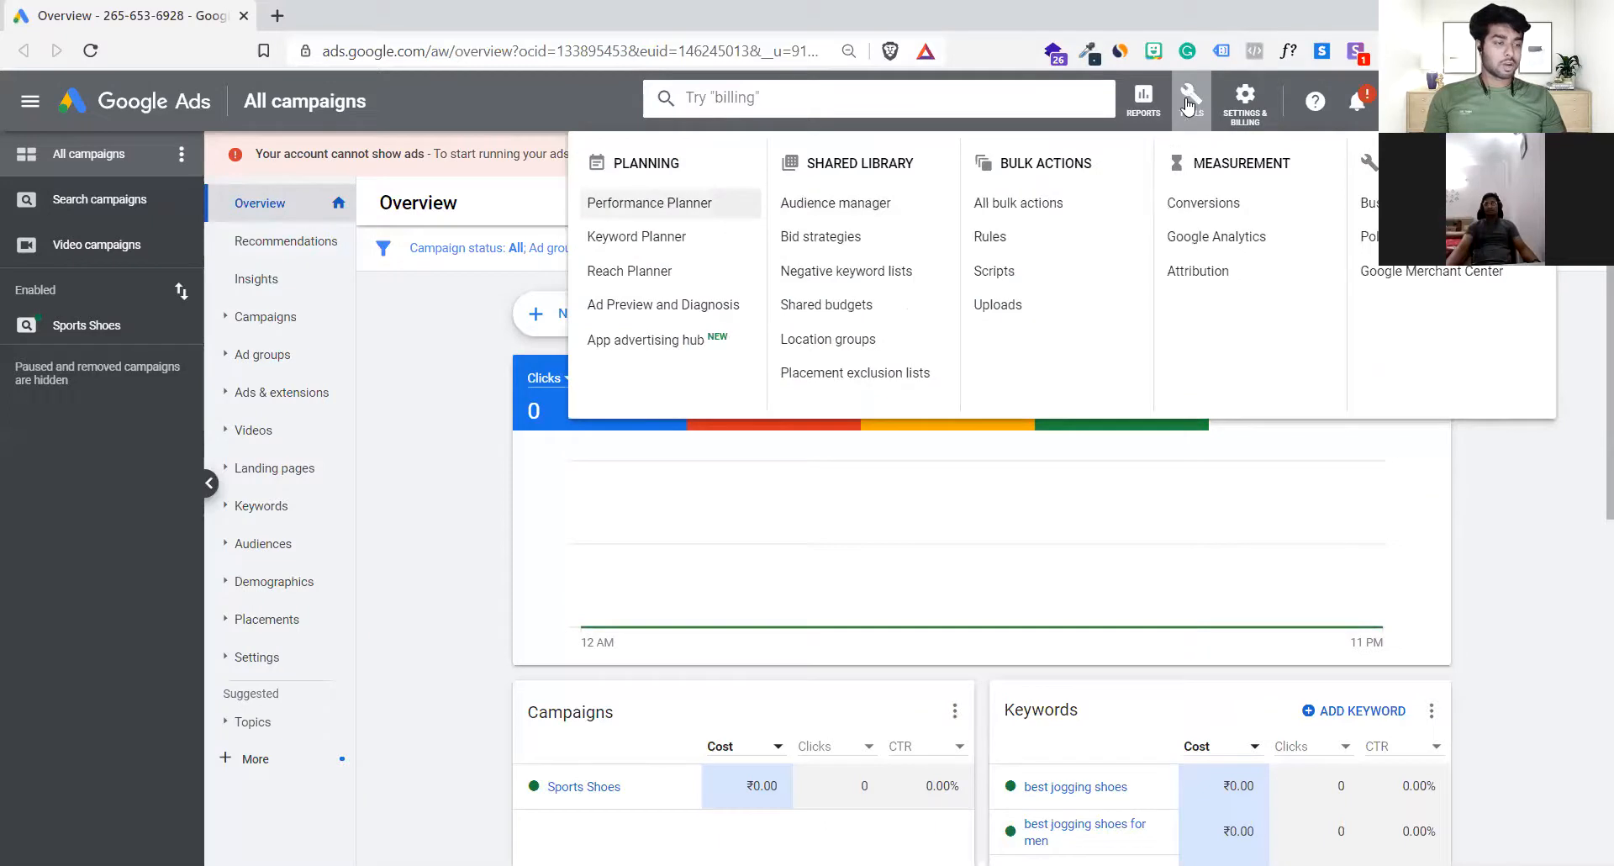
{"action": "left_click", "coordinate": [670, 238]}
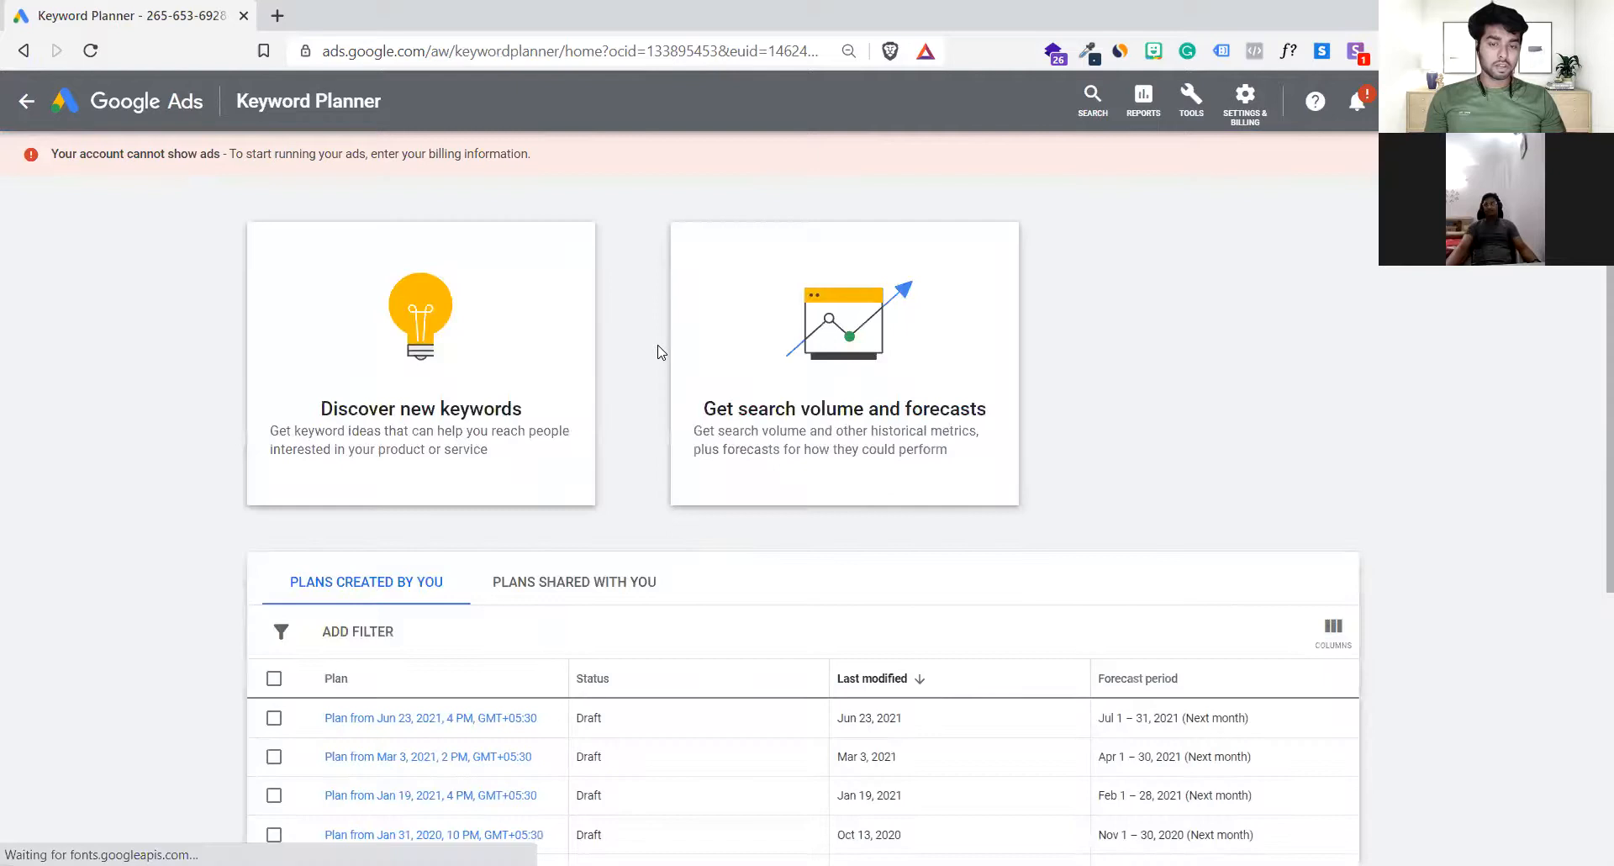
{"action": "left_click", "coordinate": [517, 317]}
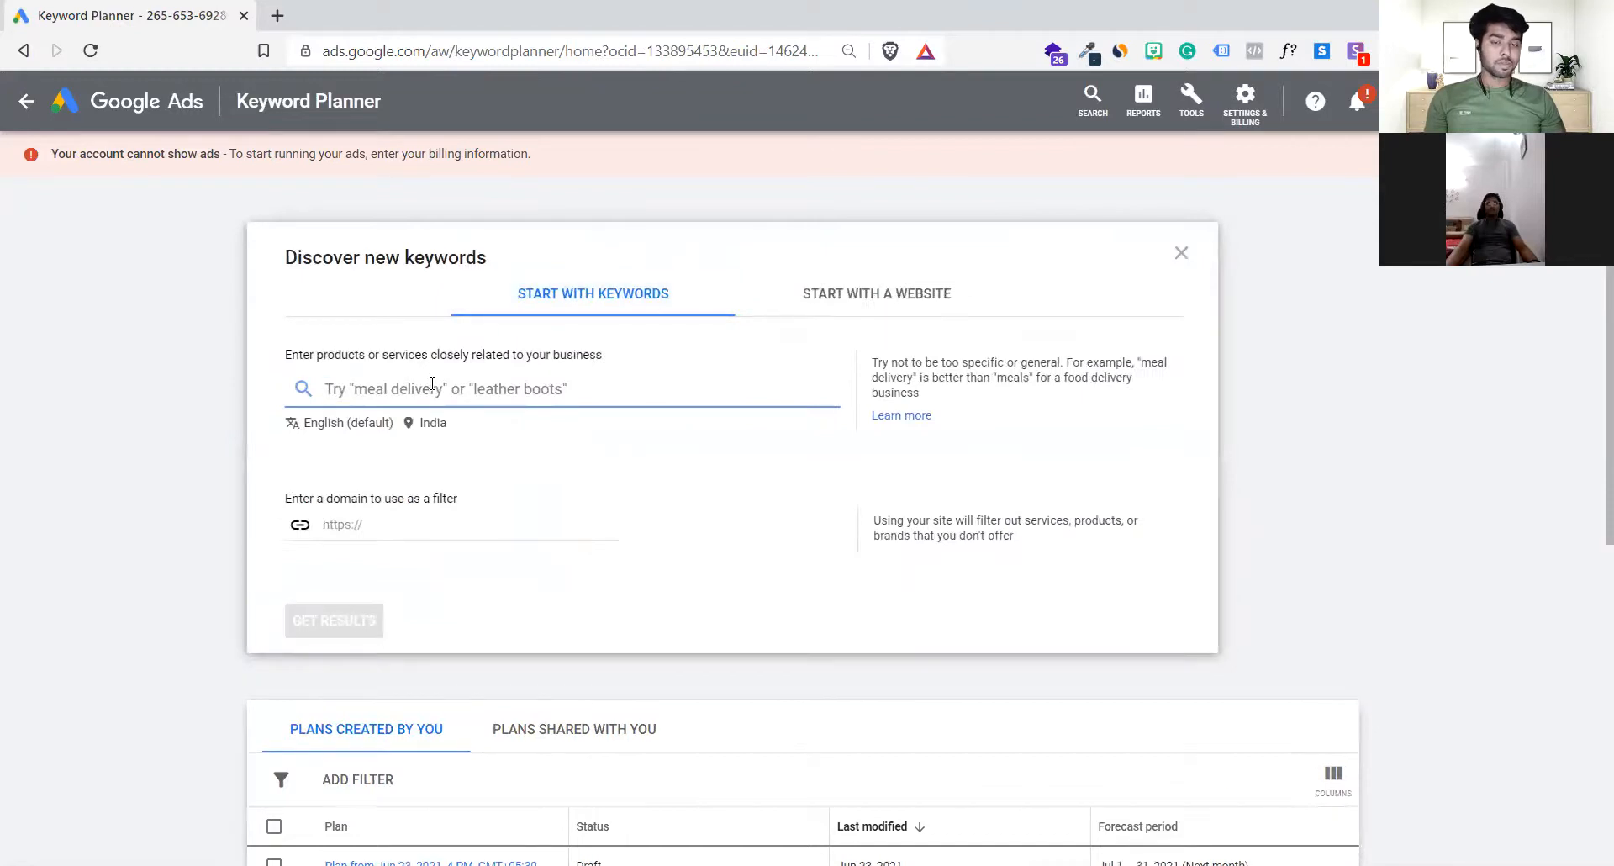
Step: Get keyword ideas for "Sports Shoes" with English and India as the language and location
{"action": "type", "text": "Shoes"}
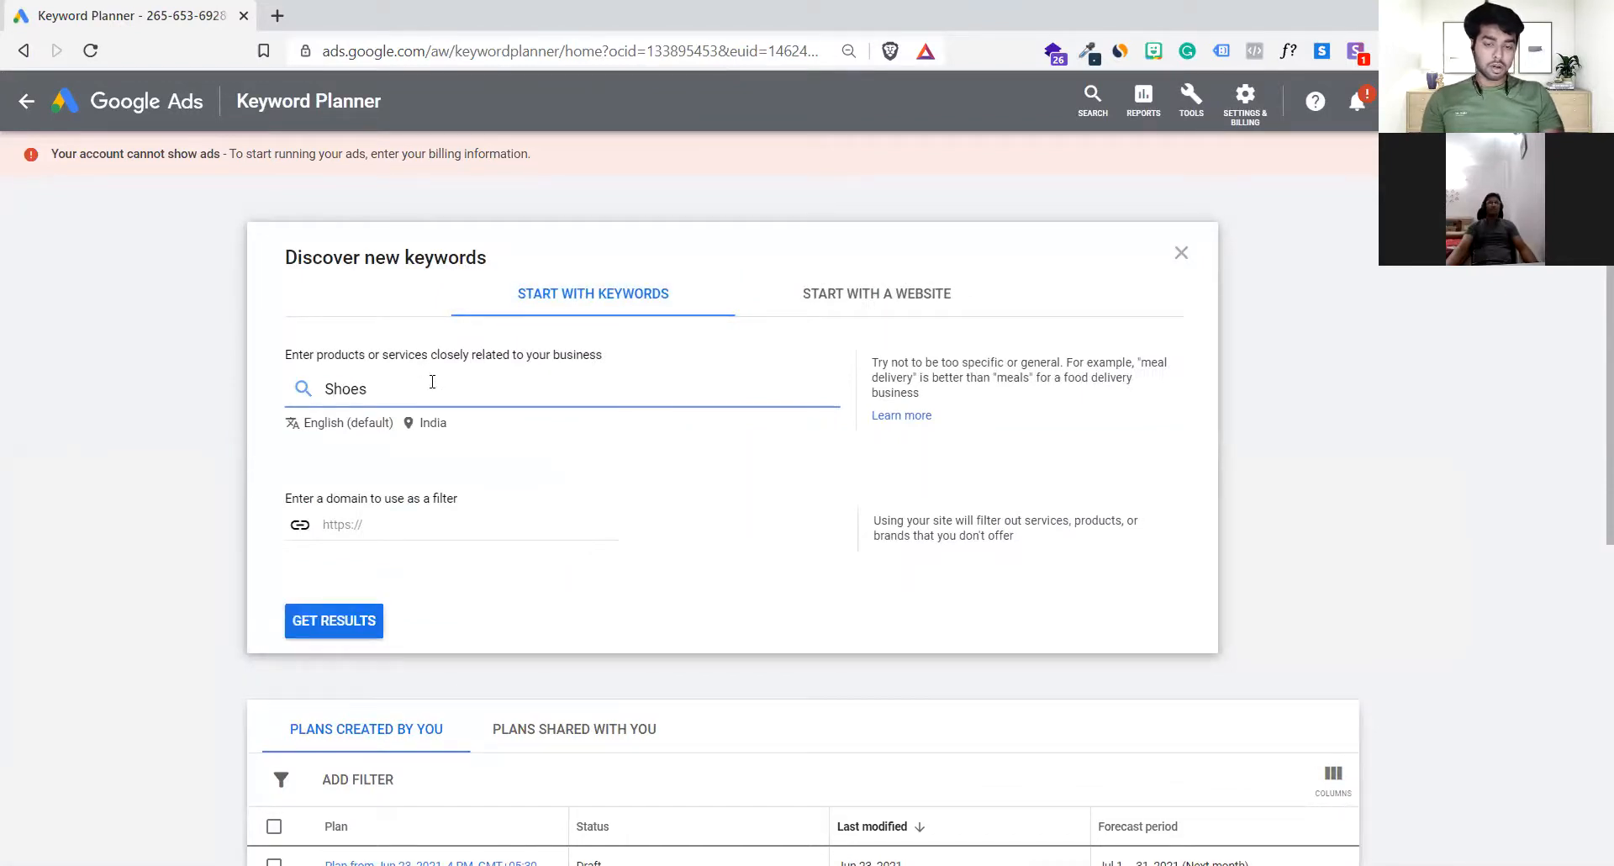
{"action": "key", "text": "ctrl+a"}
{"action": "key", "text": "BackSpace"}
{"action": "type", "text": "Sport"}
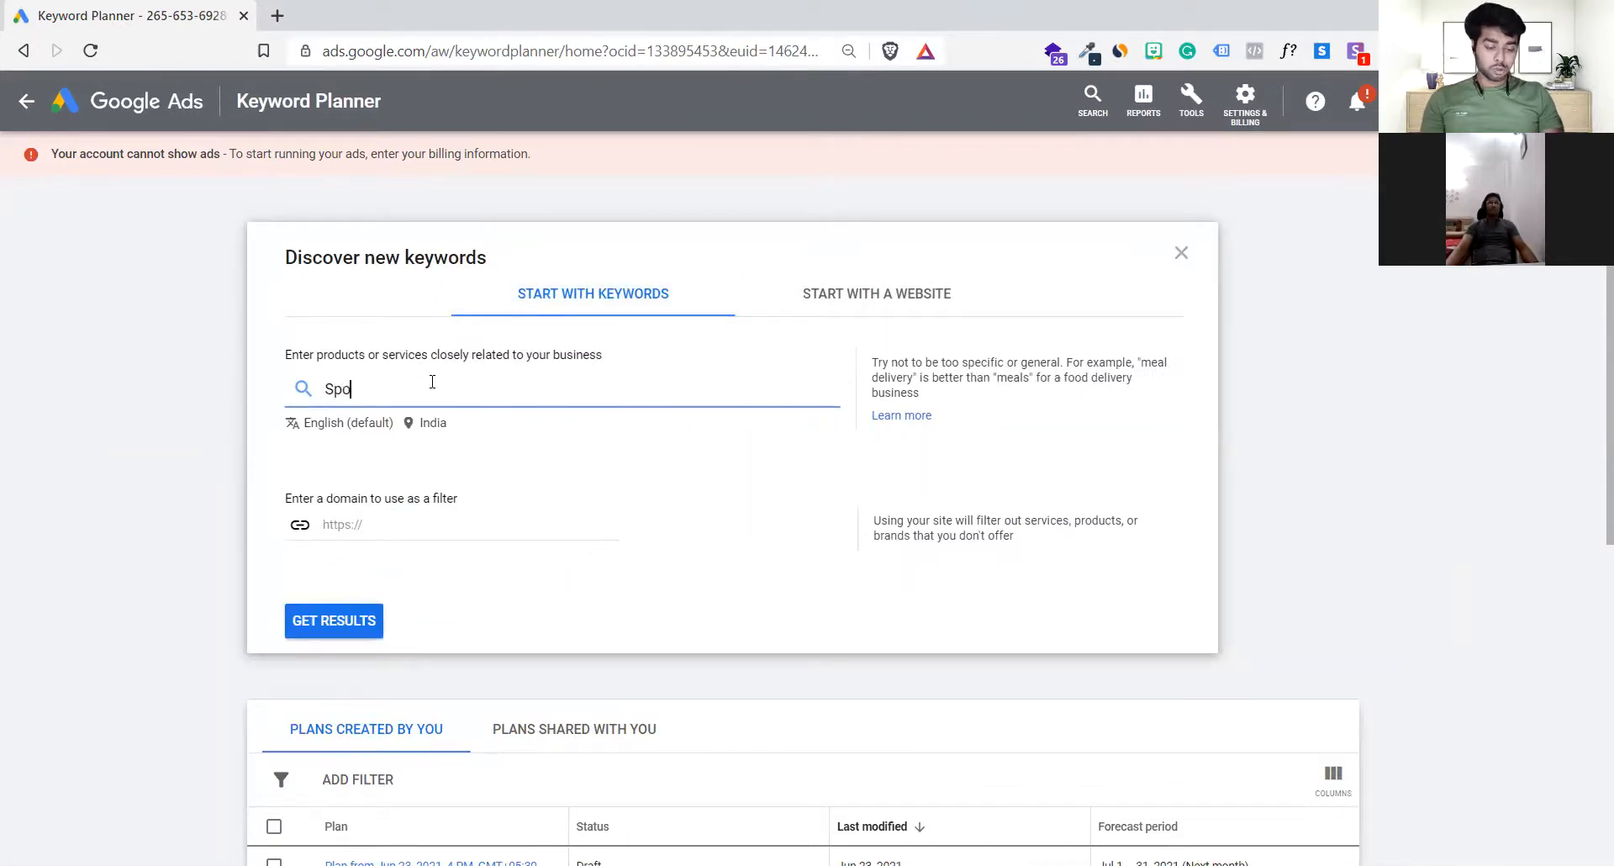
{"action": "type", "text": "s Shoes"}
{"action": "left_click", "coordinate": [343, 635]}
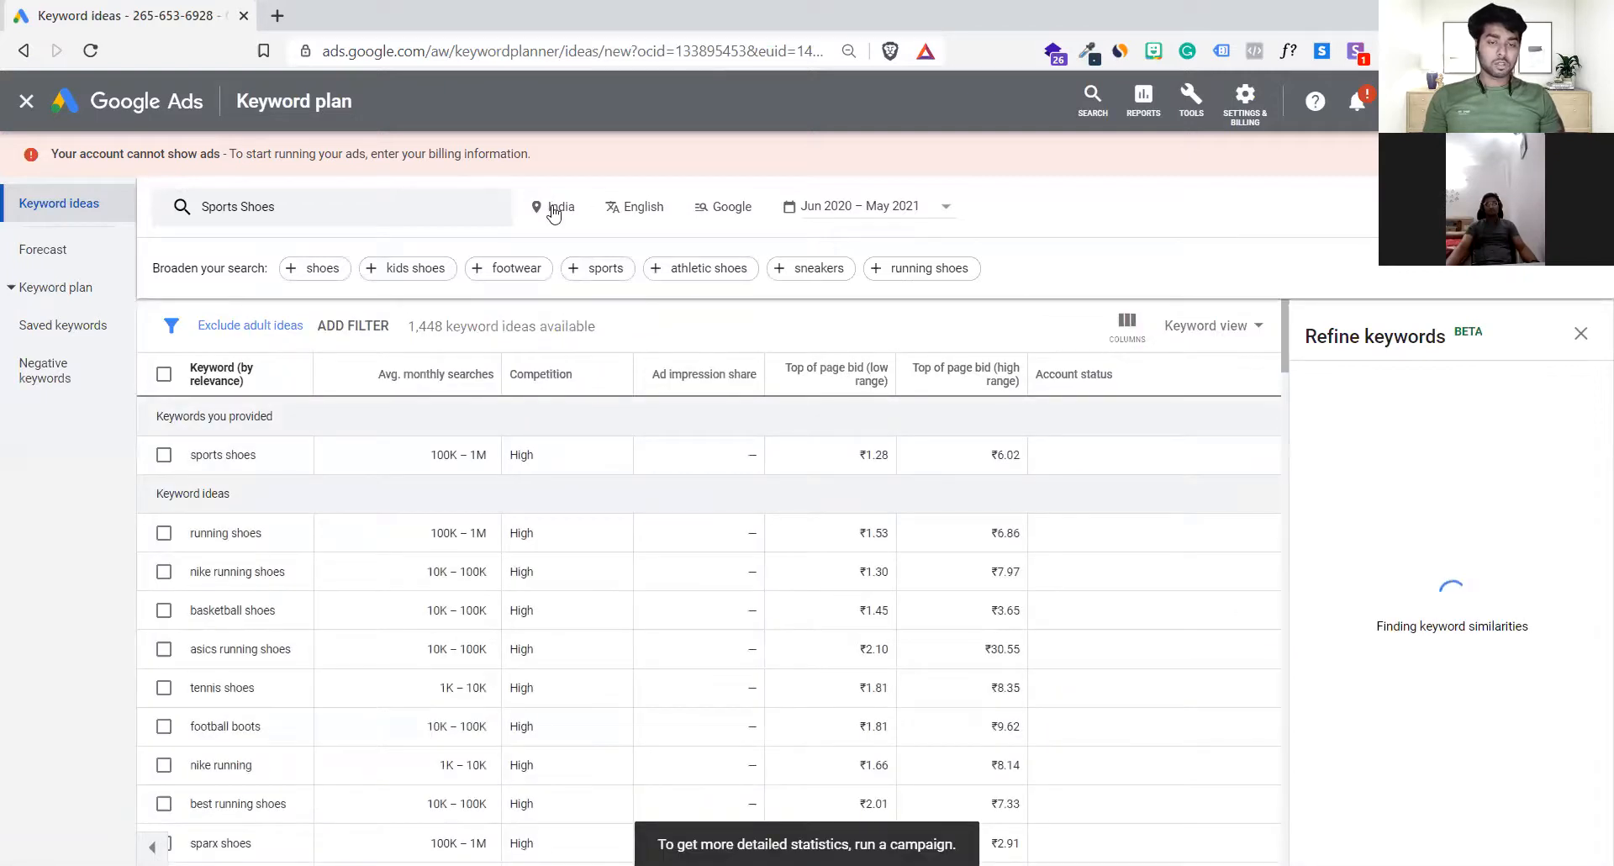
Step: Review the target location, language and date range options, choosing Last 12 months as the date range
{"action": "left_click", "coordinate": [556, 210]}
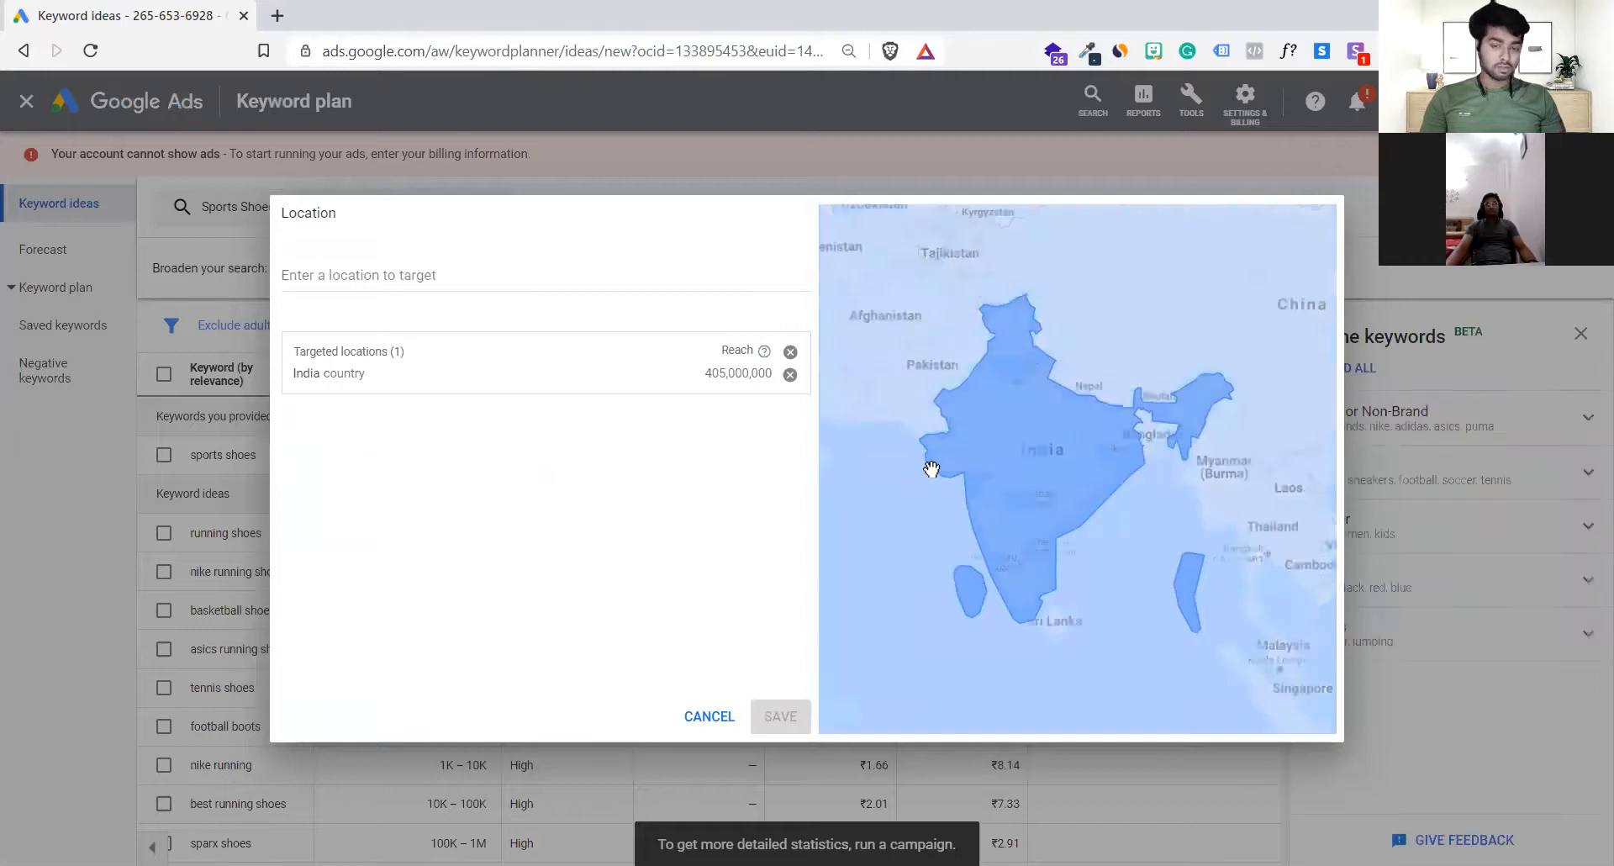
{"action": "left_click", "coordinate": [708, 716]}
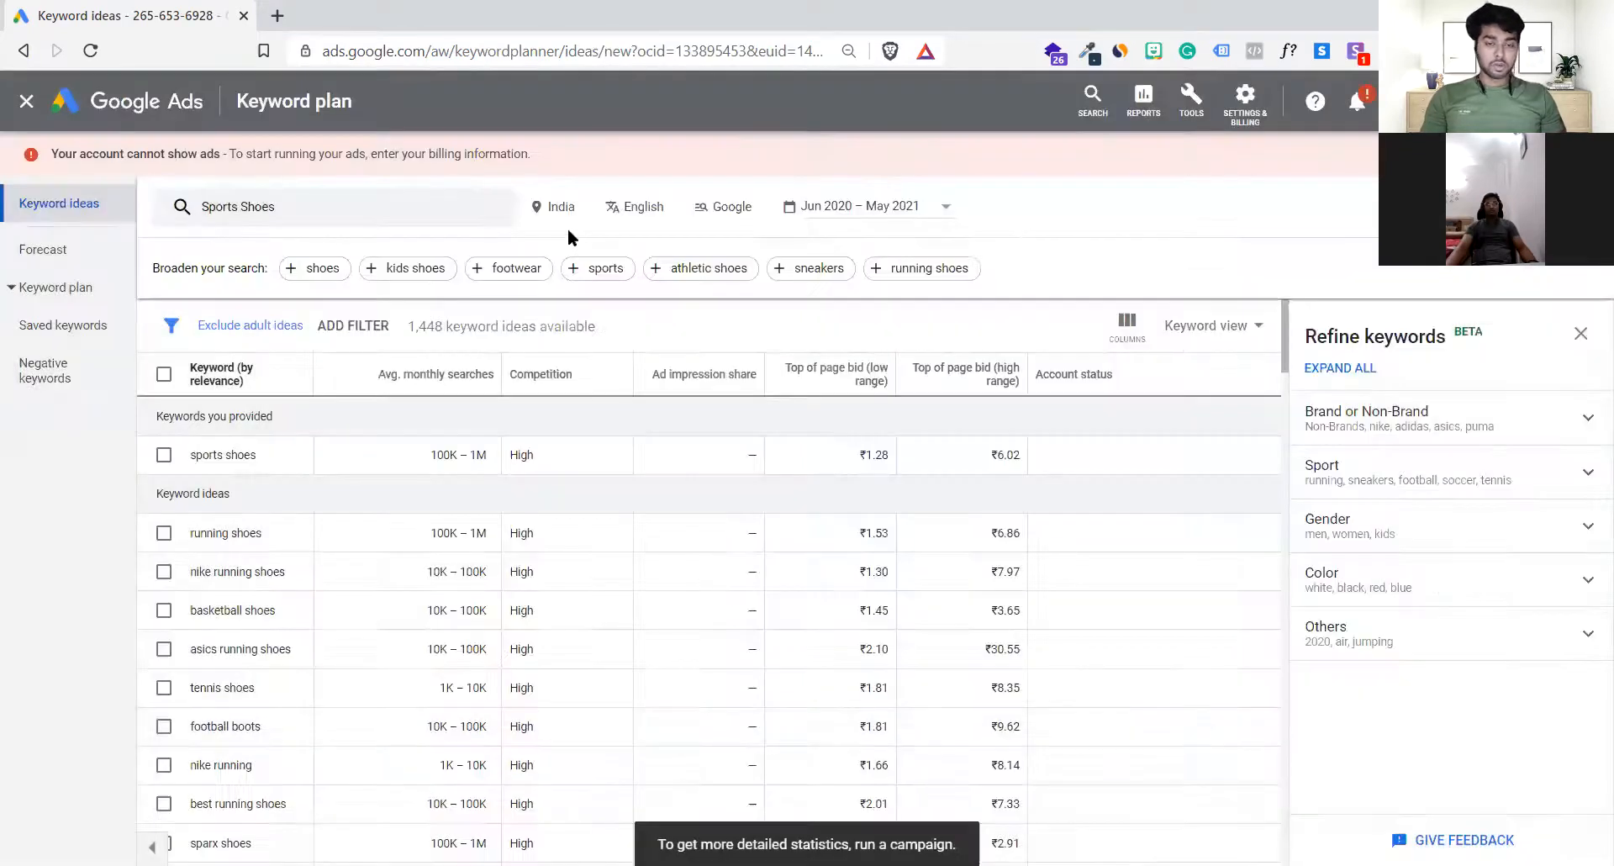
{"action": "left_click", "coordinate": [640, 210]}
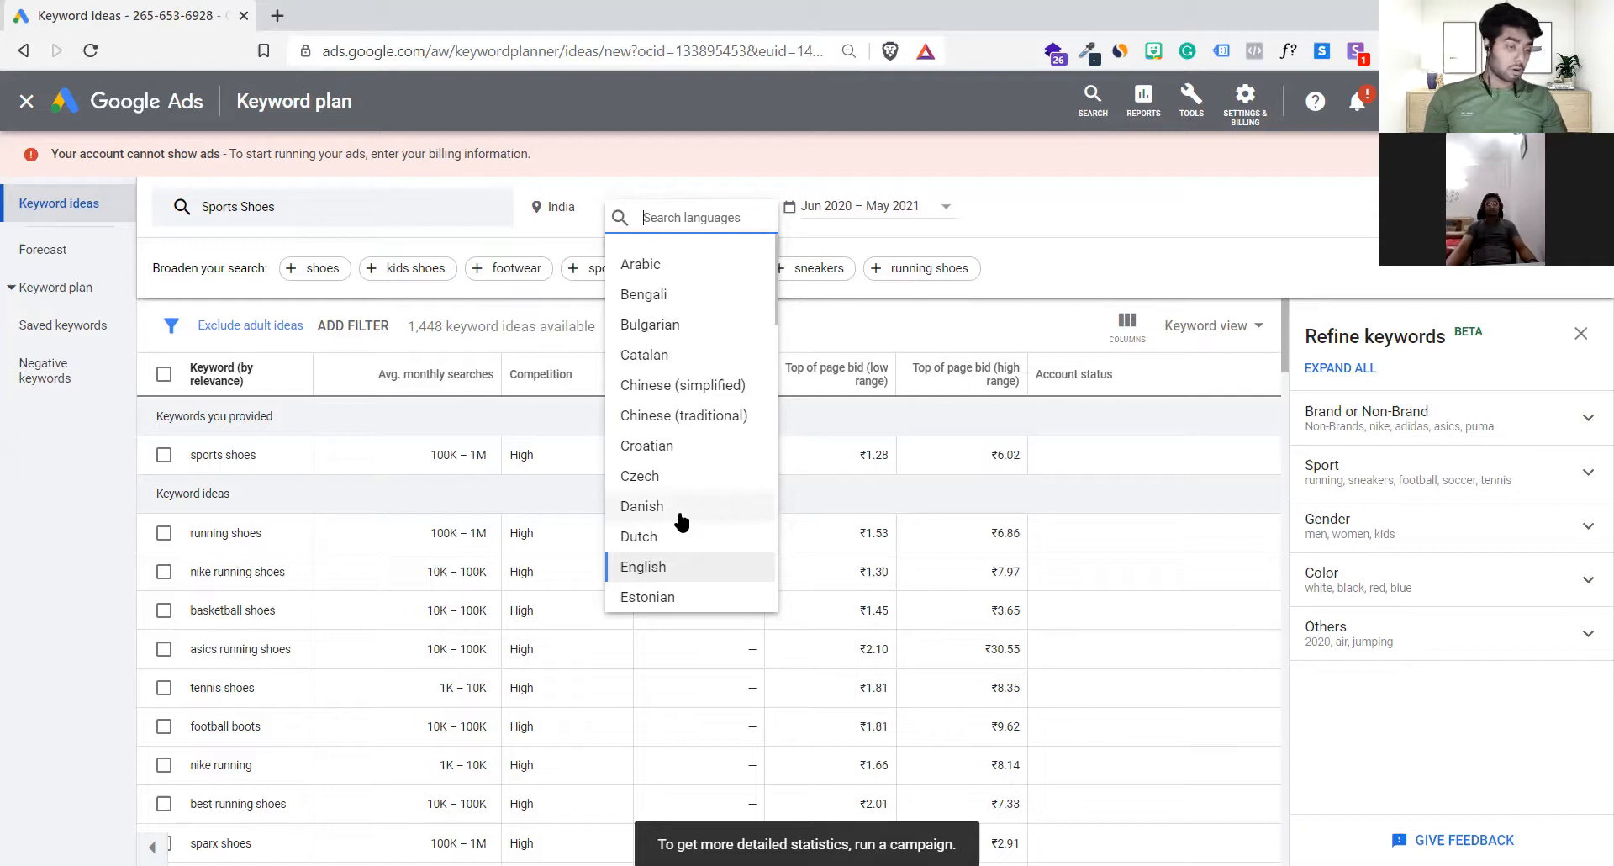
{"action": "left_click", "coordinate": [1009, 218]}
{"action": "left_click", "coordinate": [874, 209]}
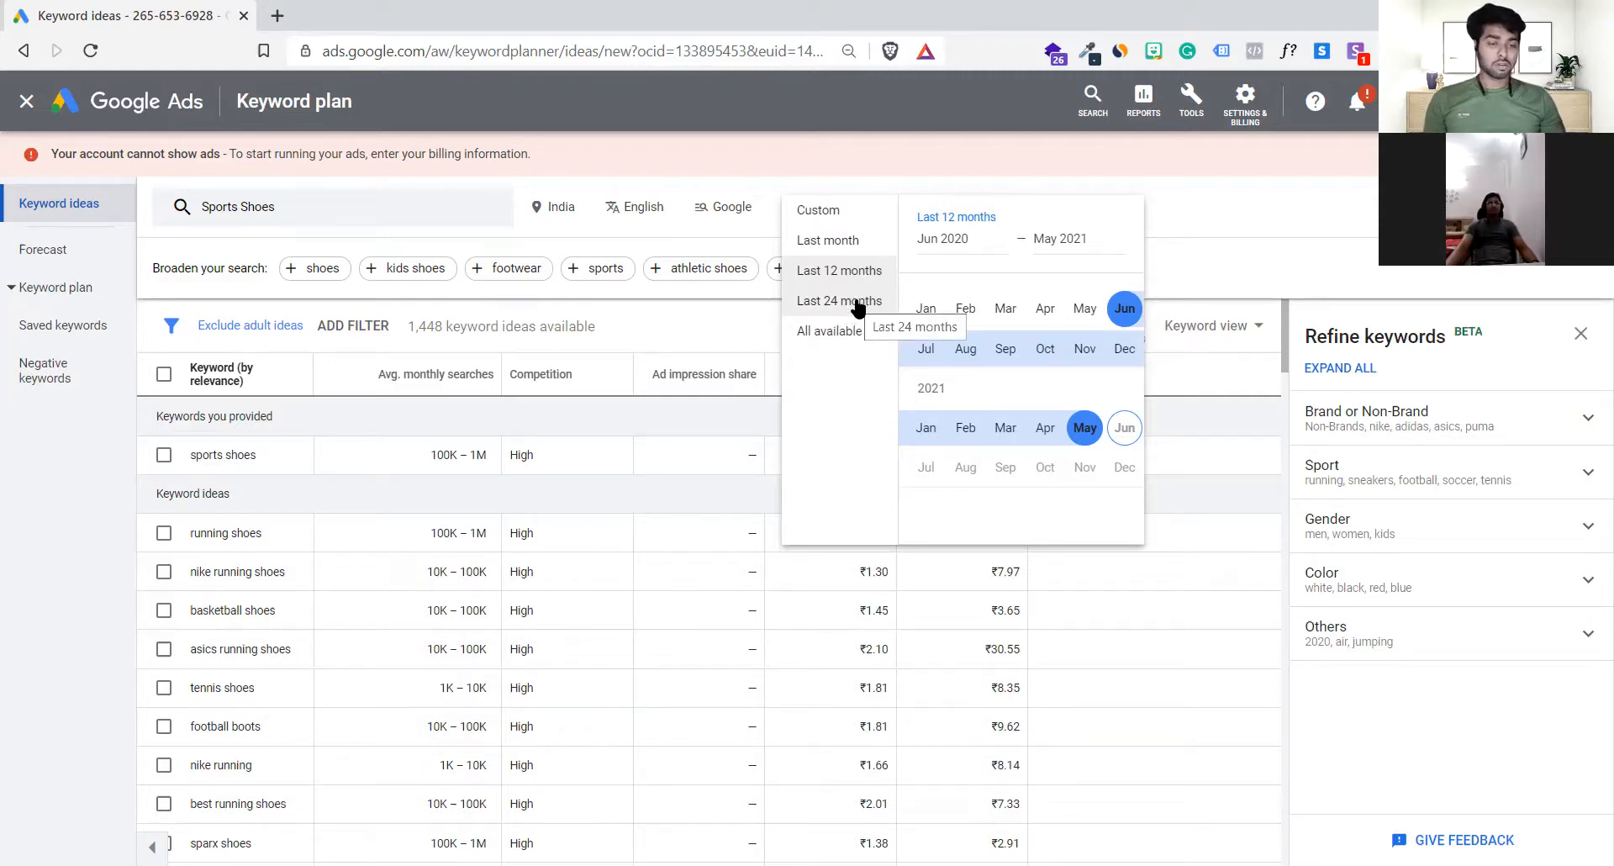
{"action": "left_click", "coordinate": [844, 270]}
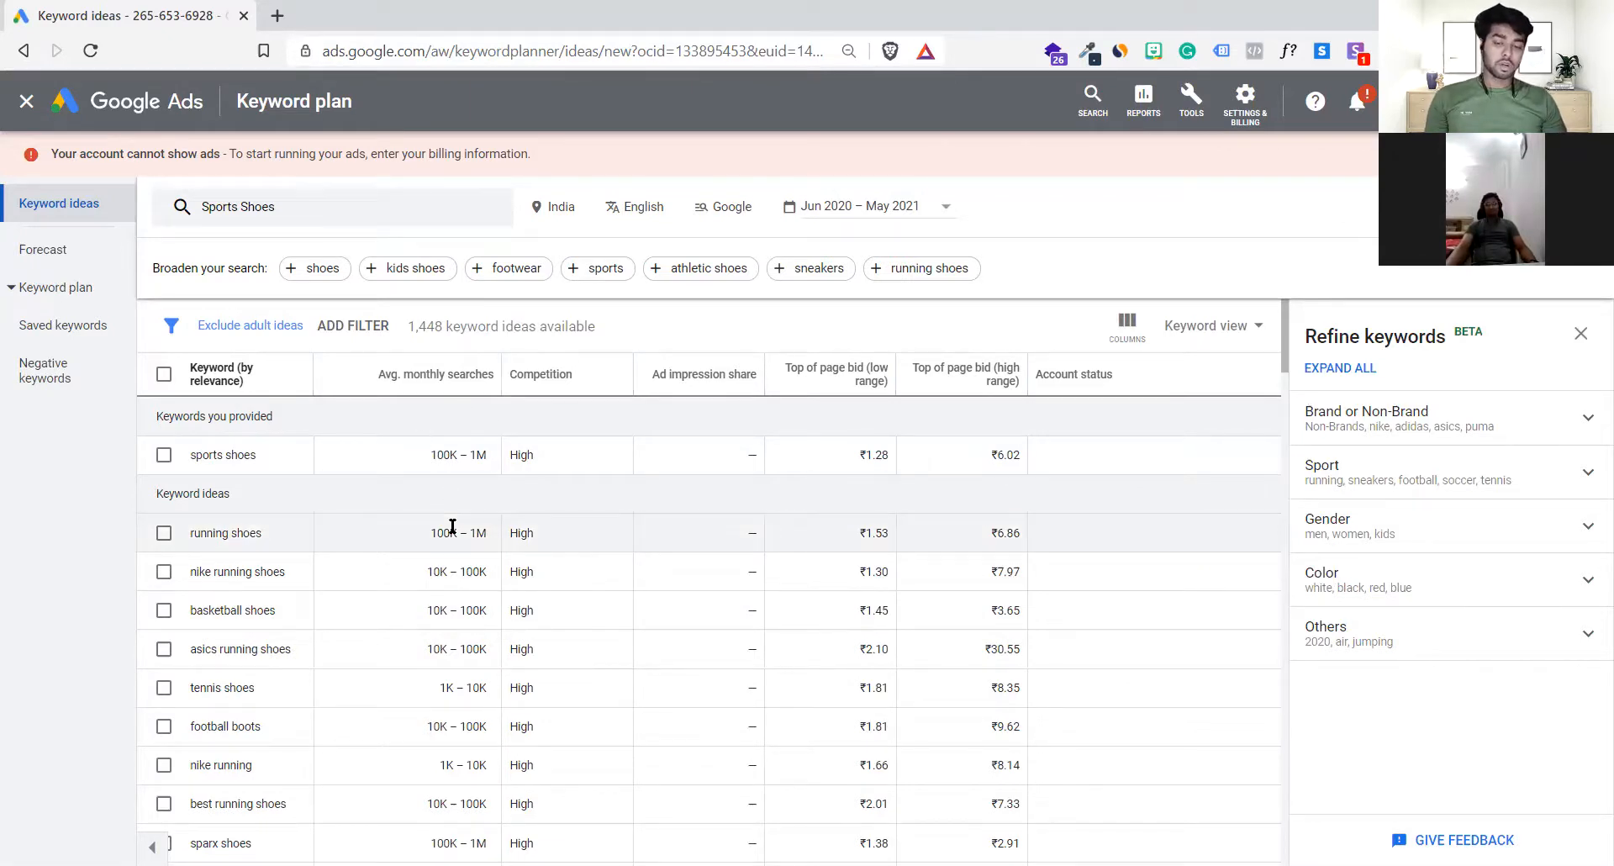
Step: Sort the keyword ideas by average monthly searches, highest first
{"action": "left_click", "coordinate": [163, 454]}
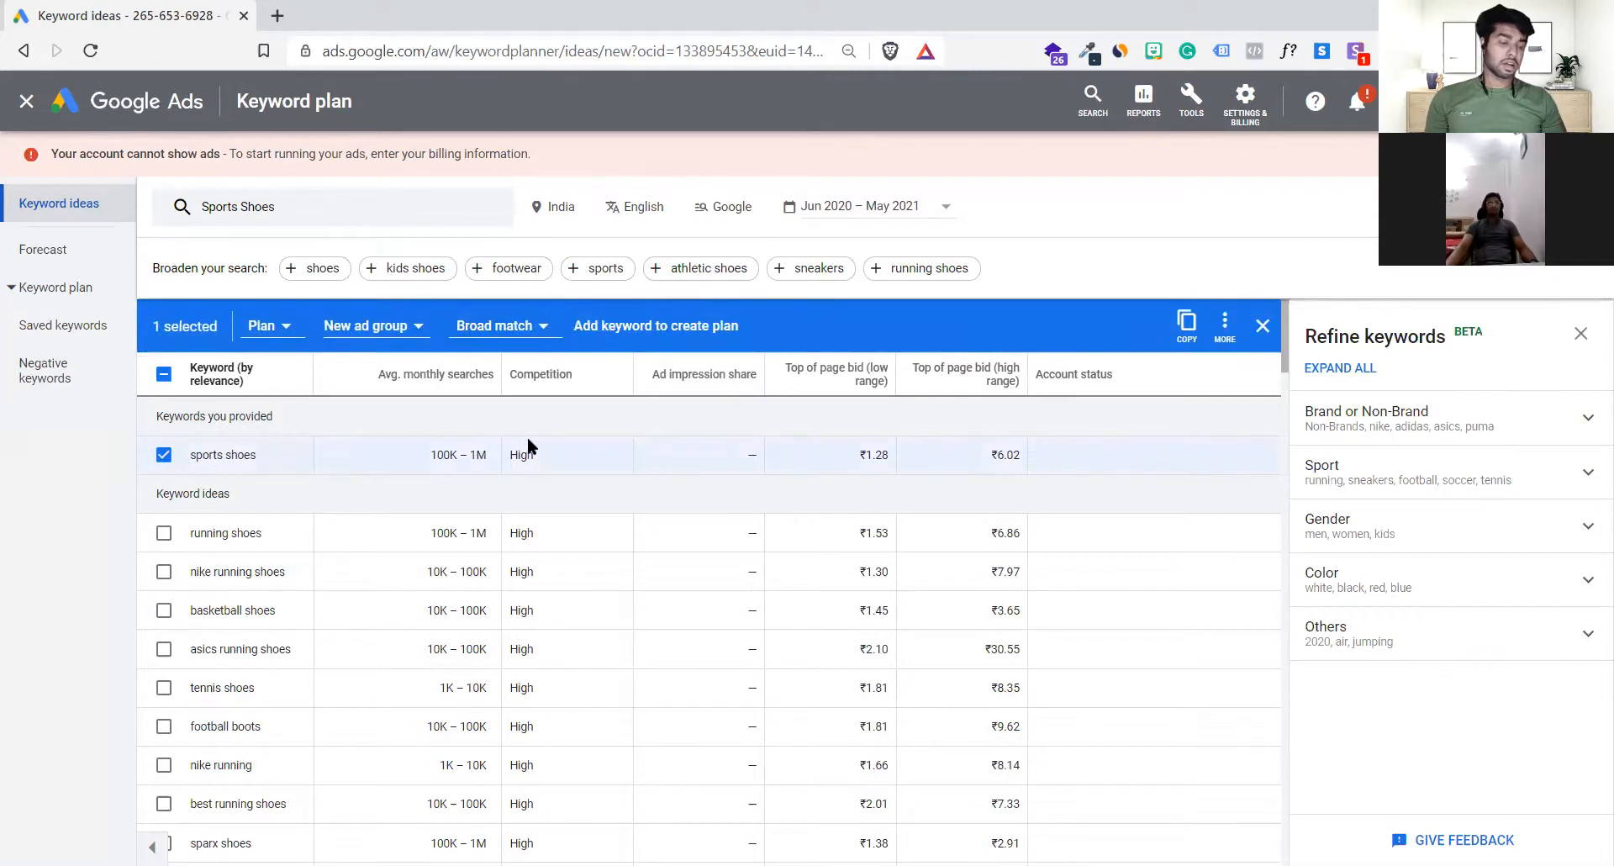
{"action": "left_click", "coordinate": [163, 455]}
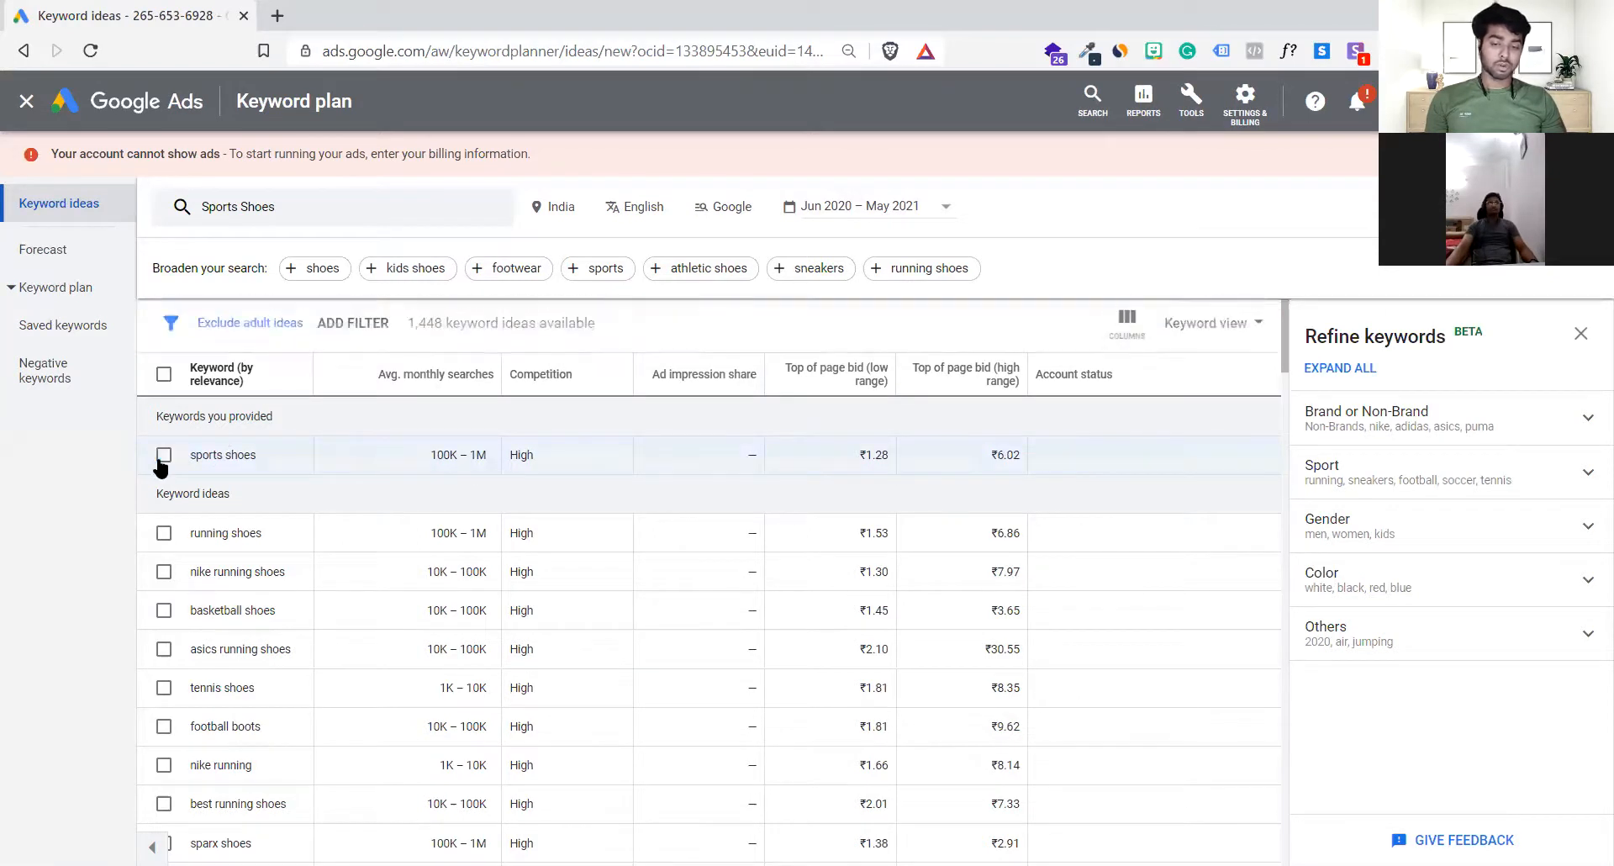
{"action": "scroll", "coordinate": [356, 598], "scroll_direction": "down", "scroll_amount": 2}
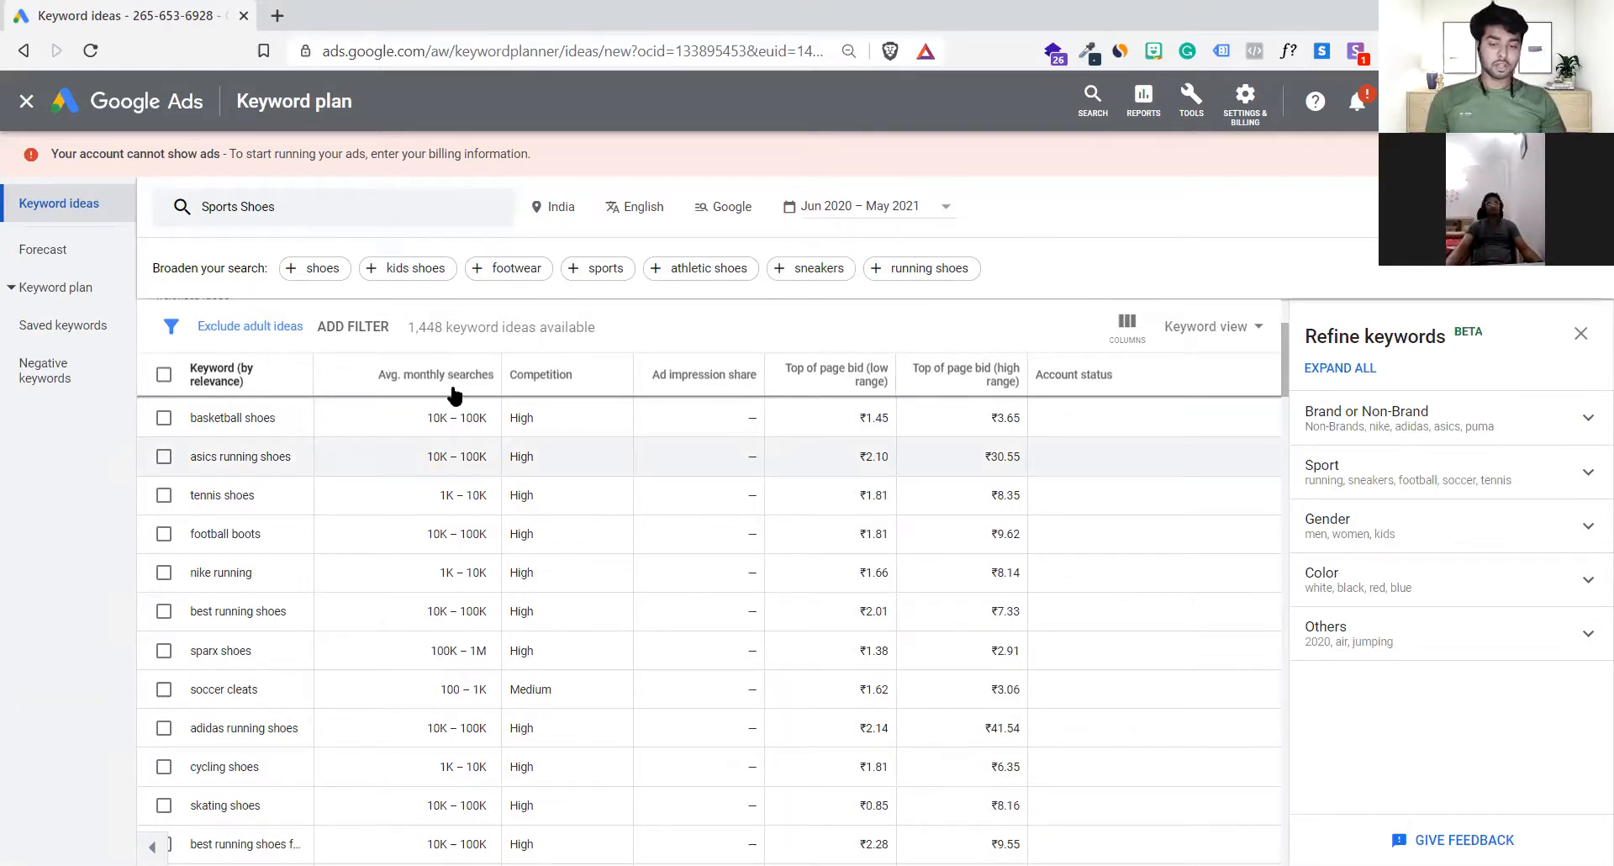
{"action": "left_click", "coordinate": [454, 375]}
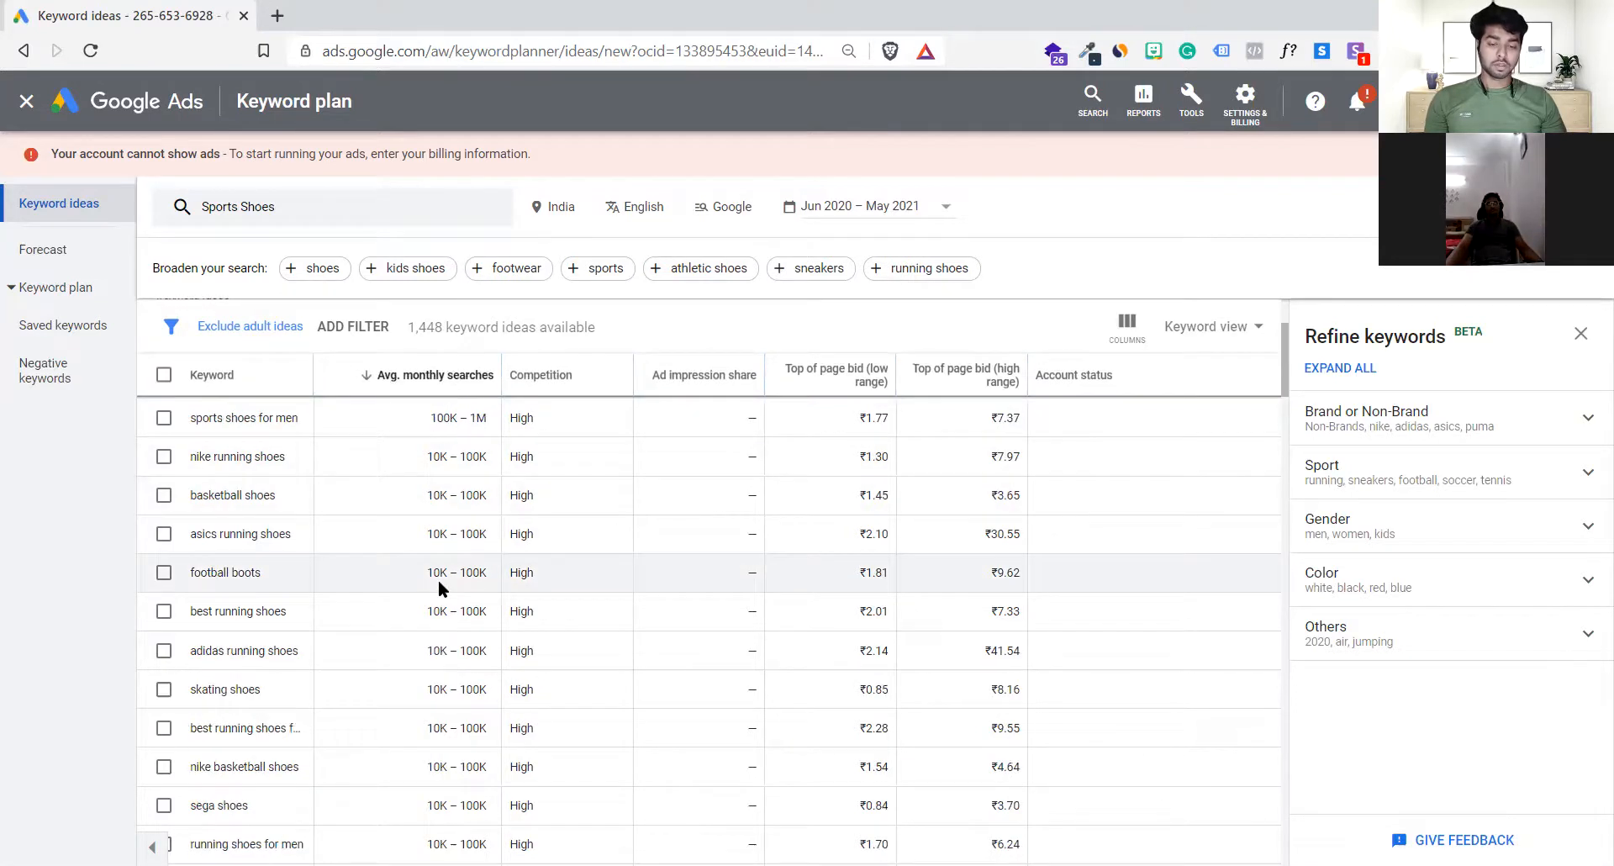
Step: Examine the monthly searches and competition of the sorted keyword ideas, including nba shoes, hockey shoes and running shoes
{"action": "scroll", "coordinate": [439, 589], "scroll_direction": "down", "scroll_amount": 10}
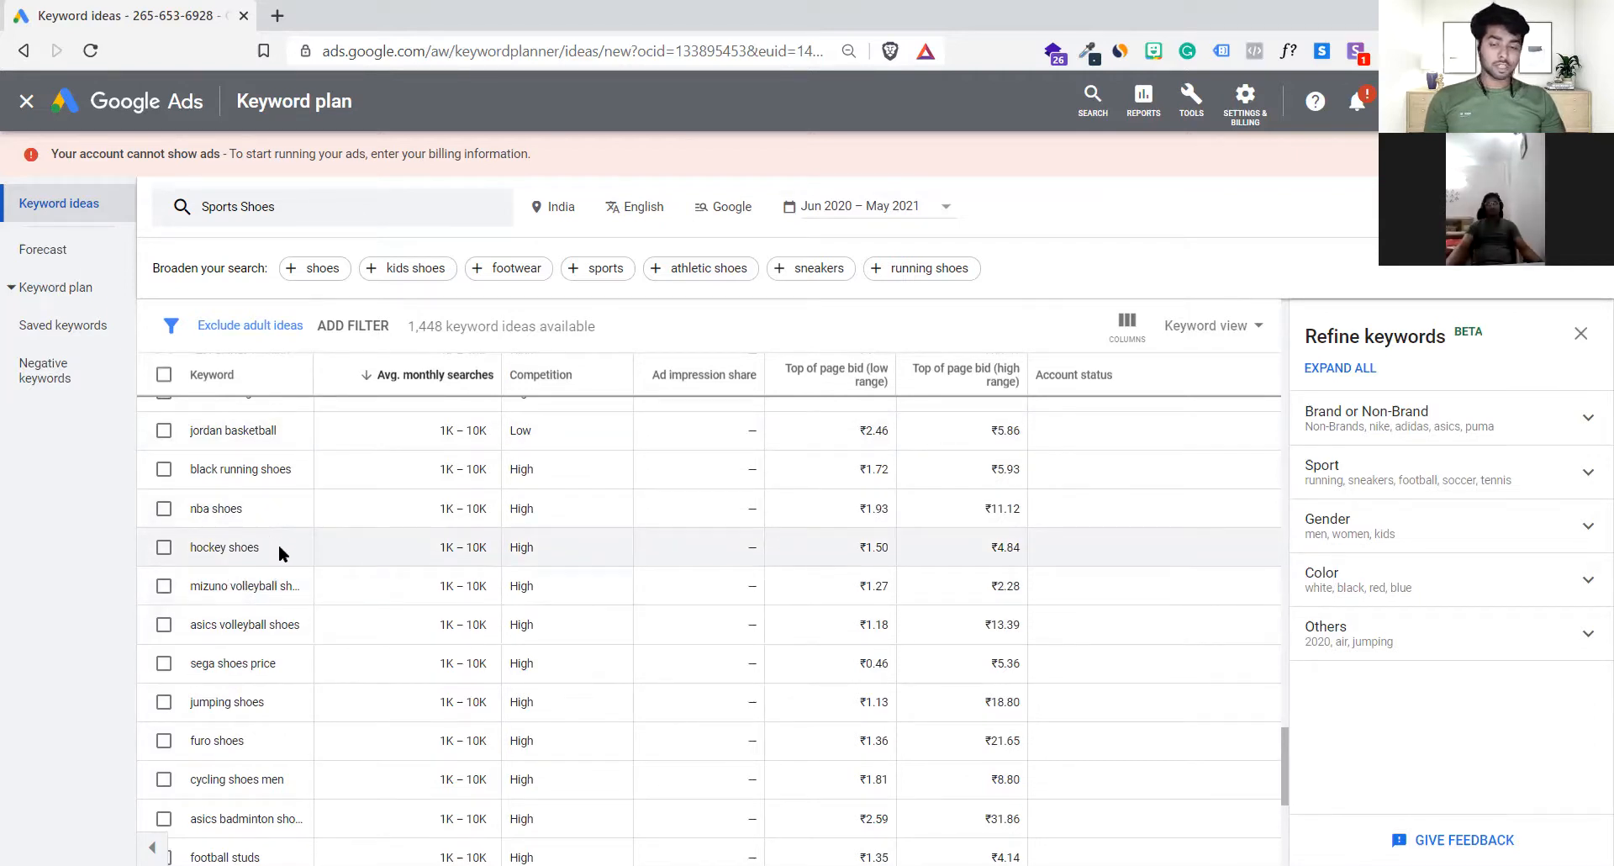
{"action": "left_click", "coordinate": [478, 374]}
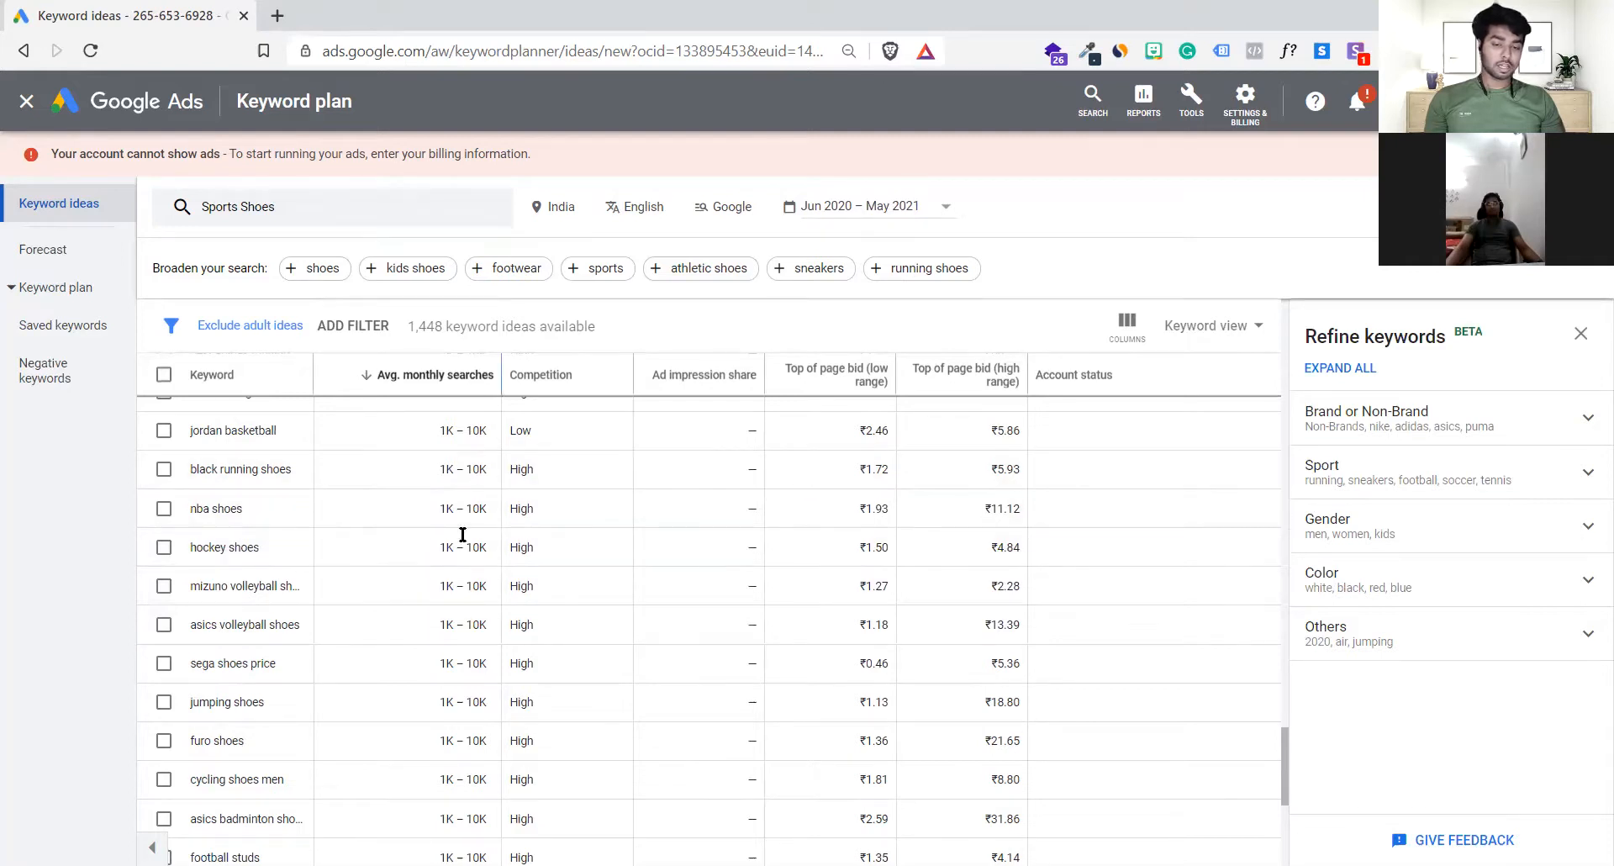
{"action": "left_click_drag", "start_coordinate": [250, 507], "coordinate": [185, 507]}
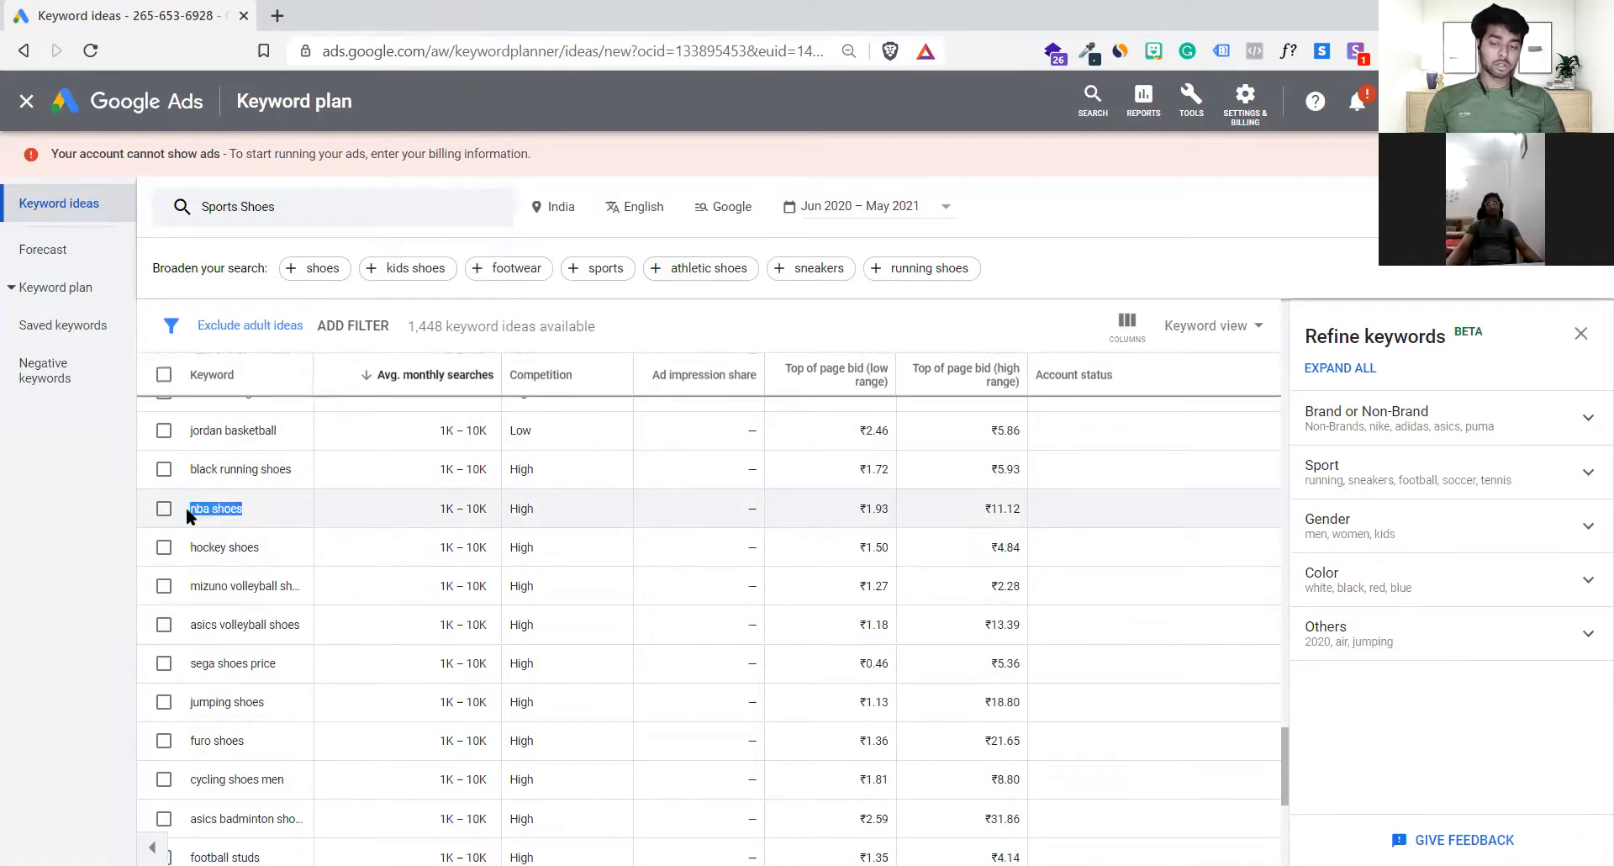
{"action": "left_click_drag", "start_coordinate": [258, 547], "coordinate": [207, 550]}
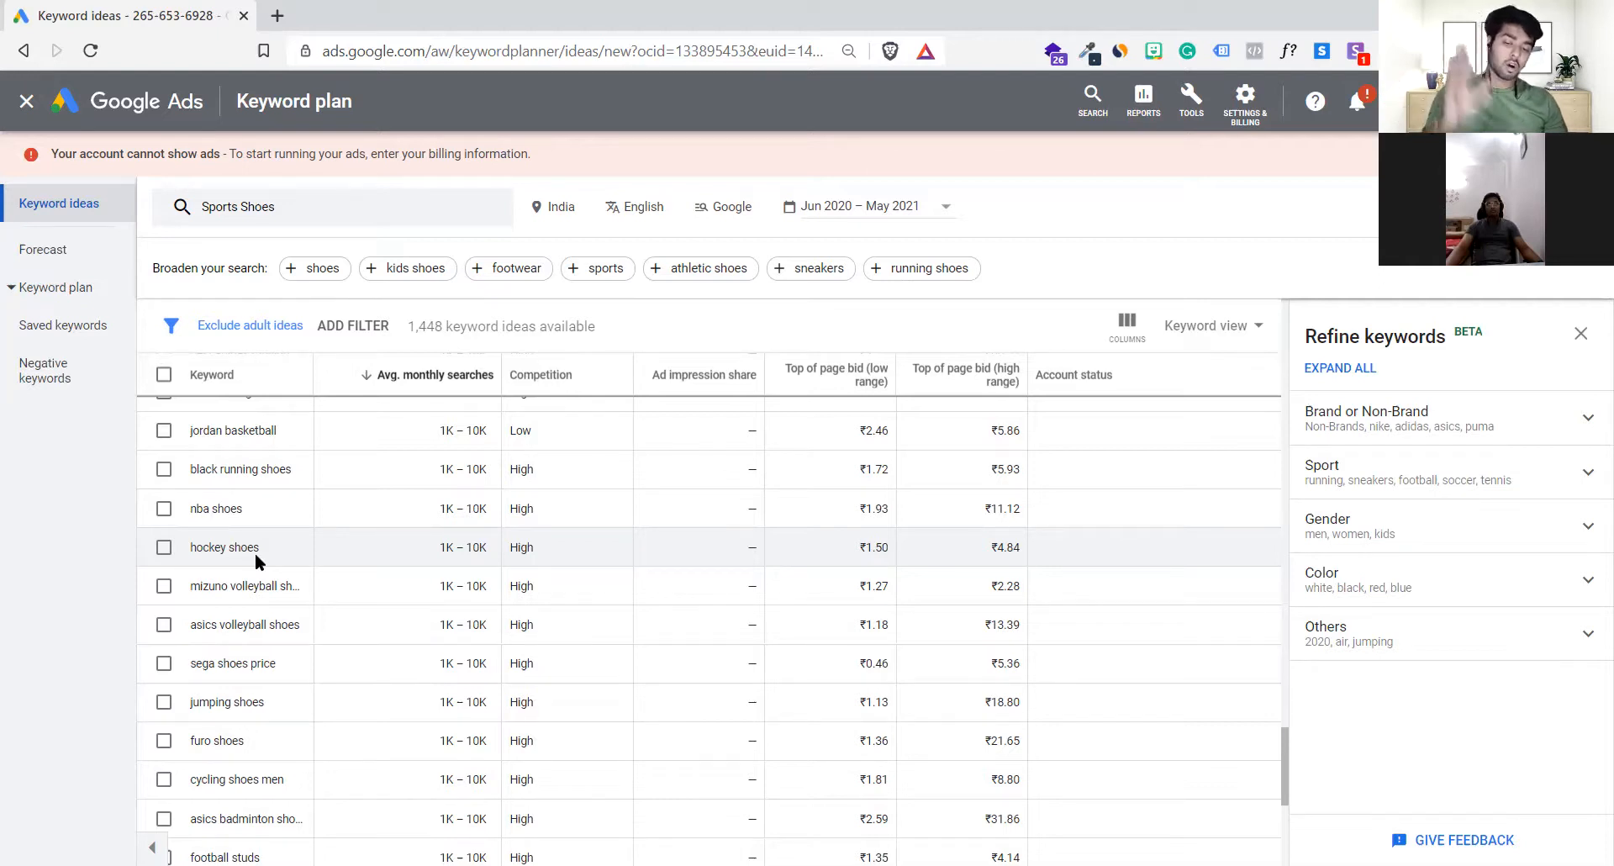
{"action": "scroll", "coordinate": [255, 552], "scroll_direction": "down", "scroll_amount": 1}
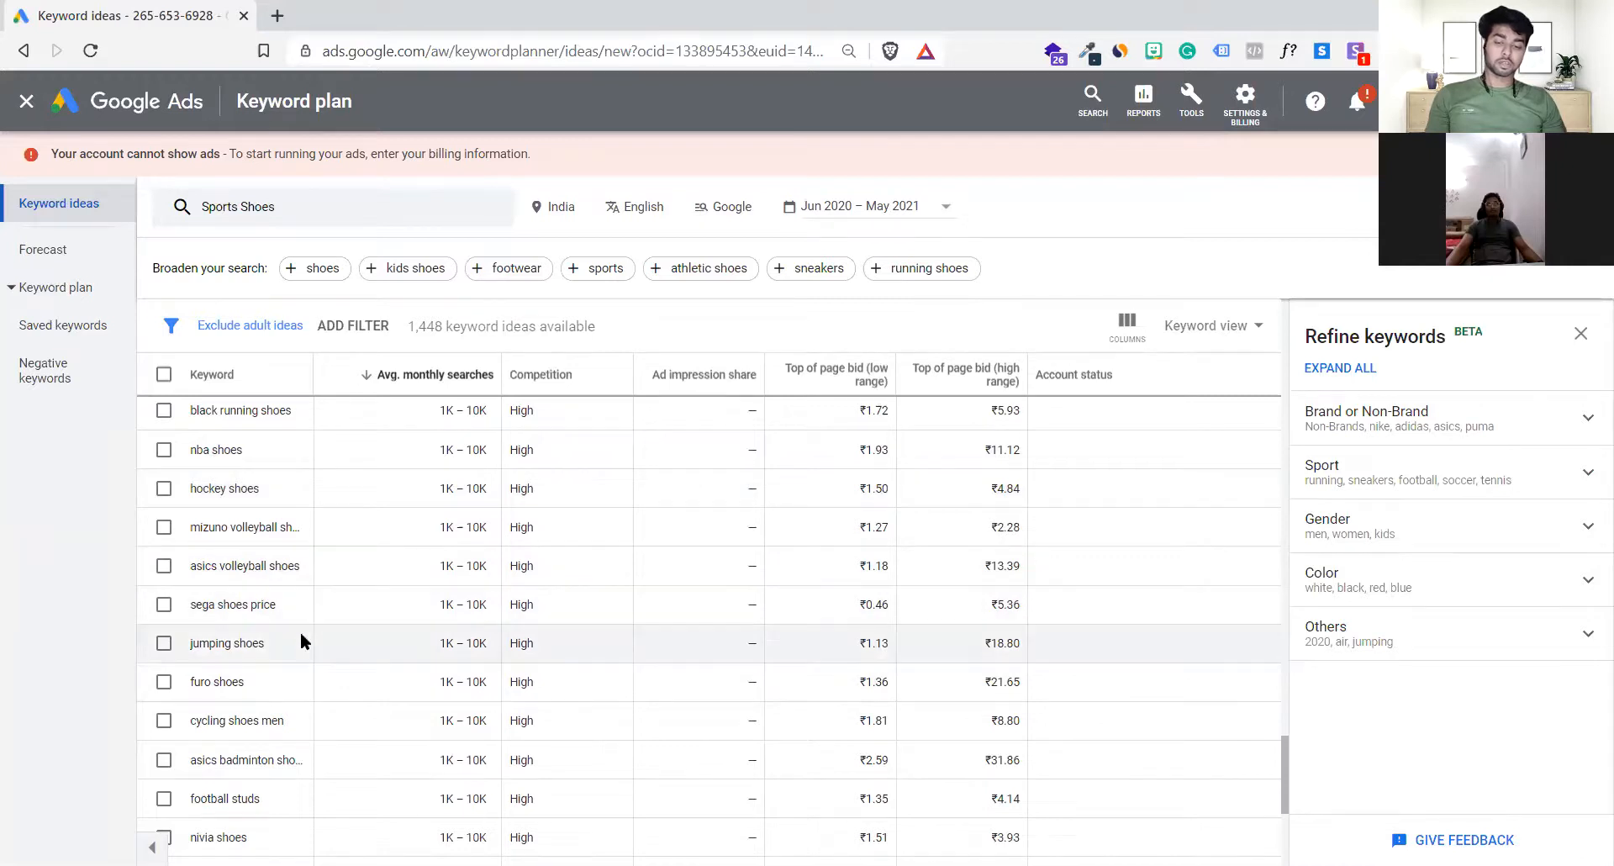
{"action": "scroll", "coordinate": [300, 635], "scroll_direction": "down", "scroll_amount": 3}
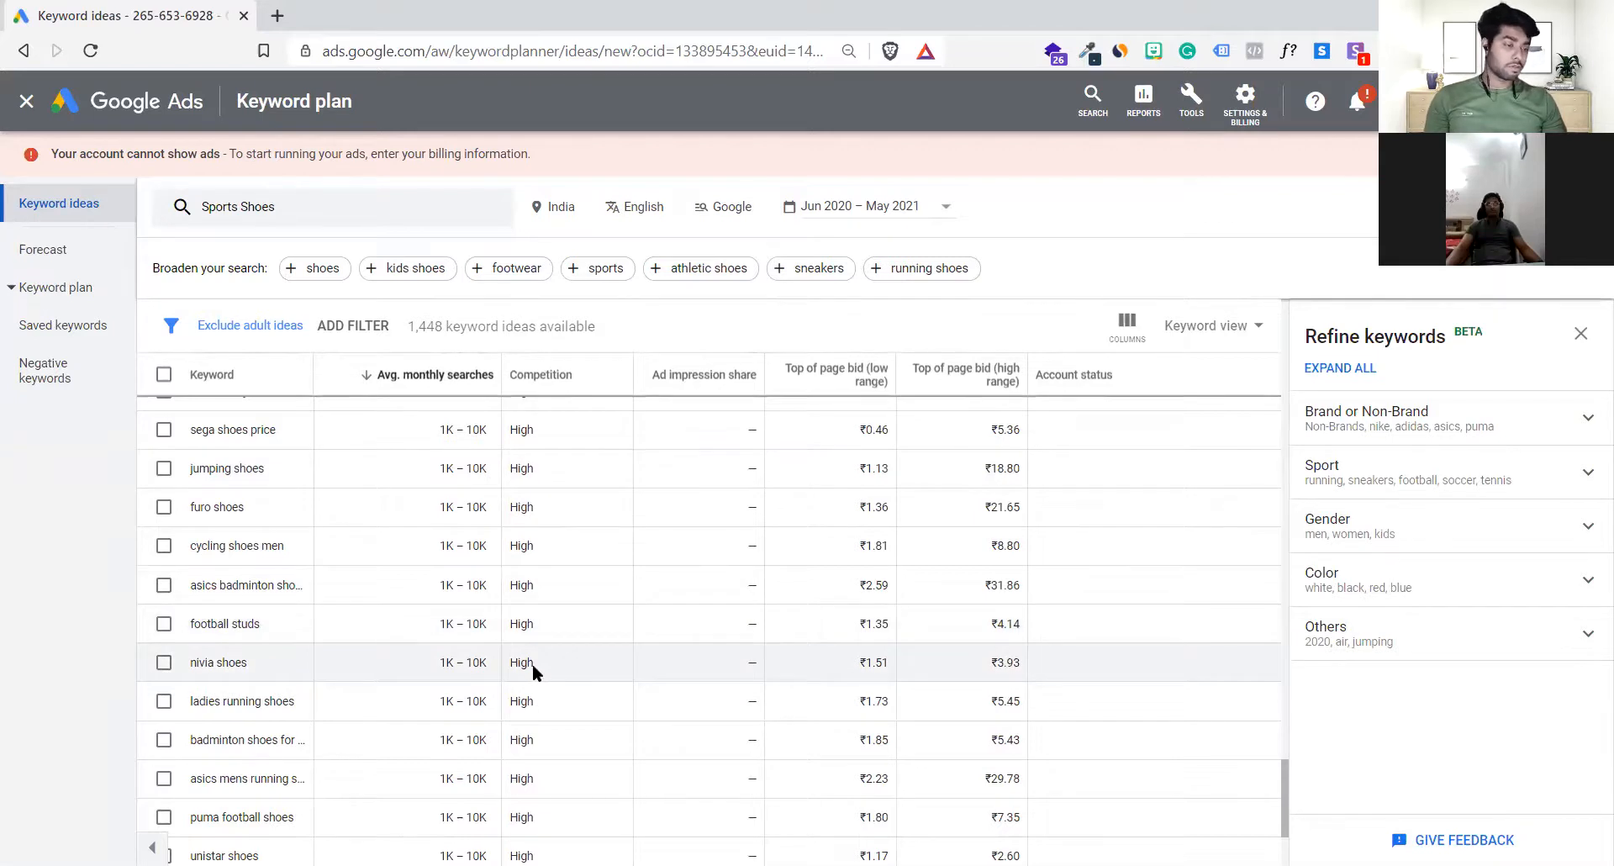
{"action": "scroll", "coordinate": [532, 663], "scroll_direction": "down", "scroll_amount": 3}
{"action": "scroll", "coordinate": [532, 664], "scroll_direction": "up", "scroll_amount": 15}
{"action": "scroll", "coordinate": [532, 663], "scroll_direction": "up", "scroll_amount": 10}
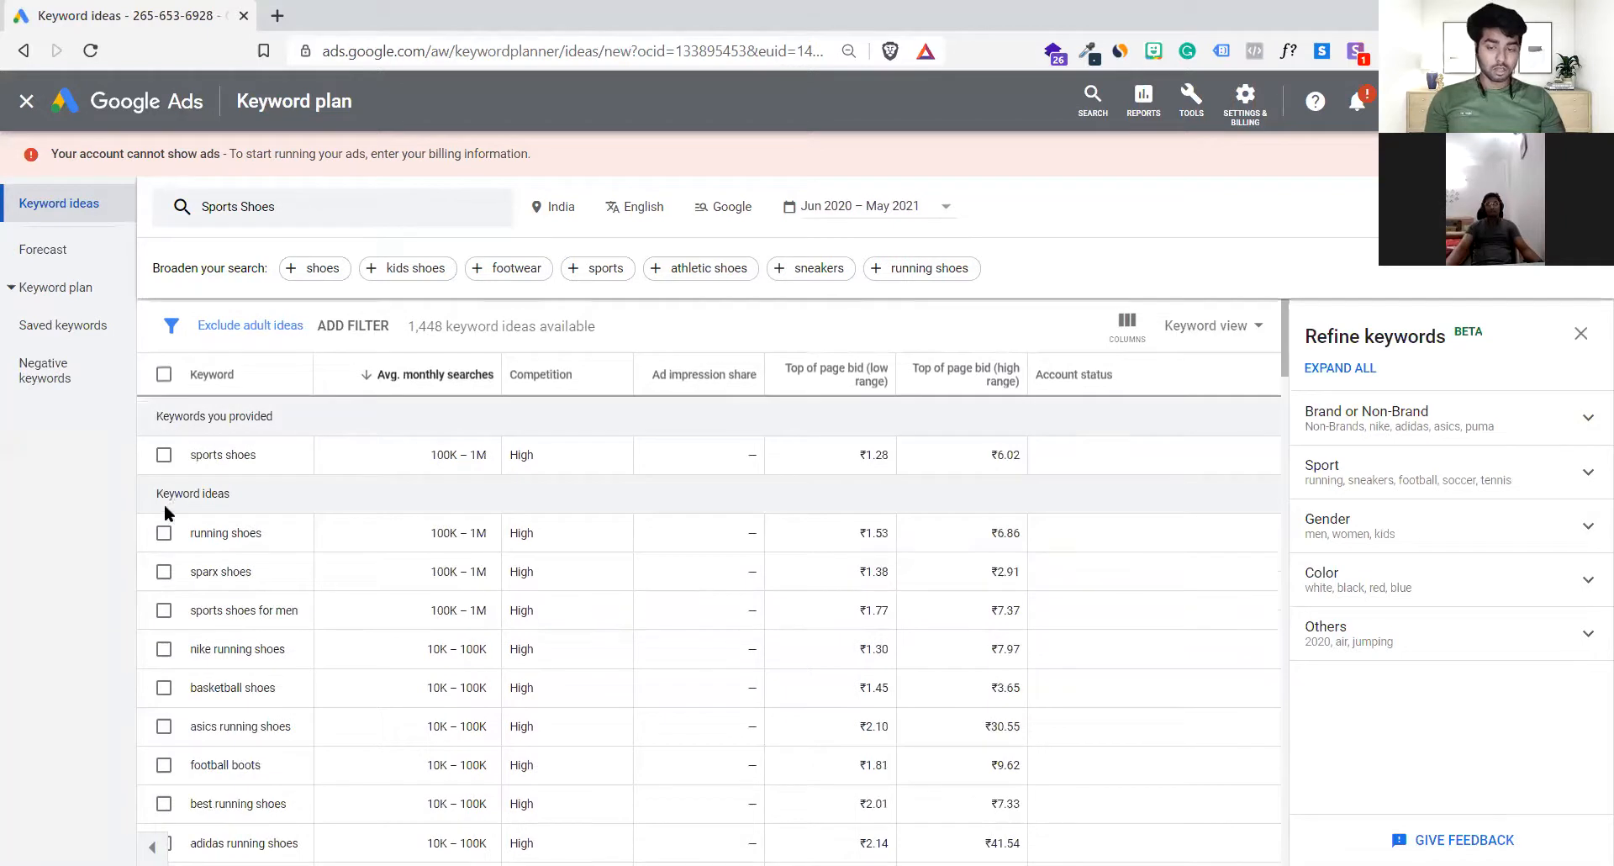
{"action": "left_click", "coordinate": [164, 533]}
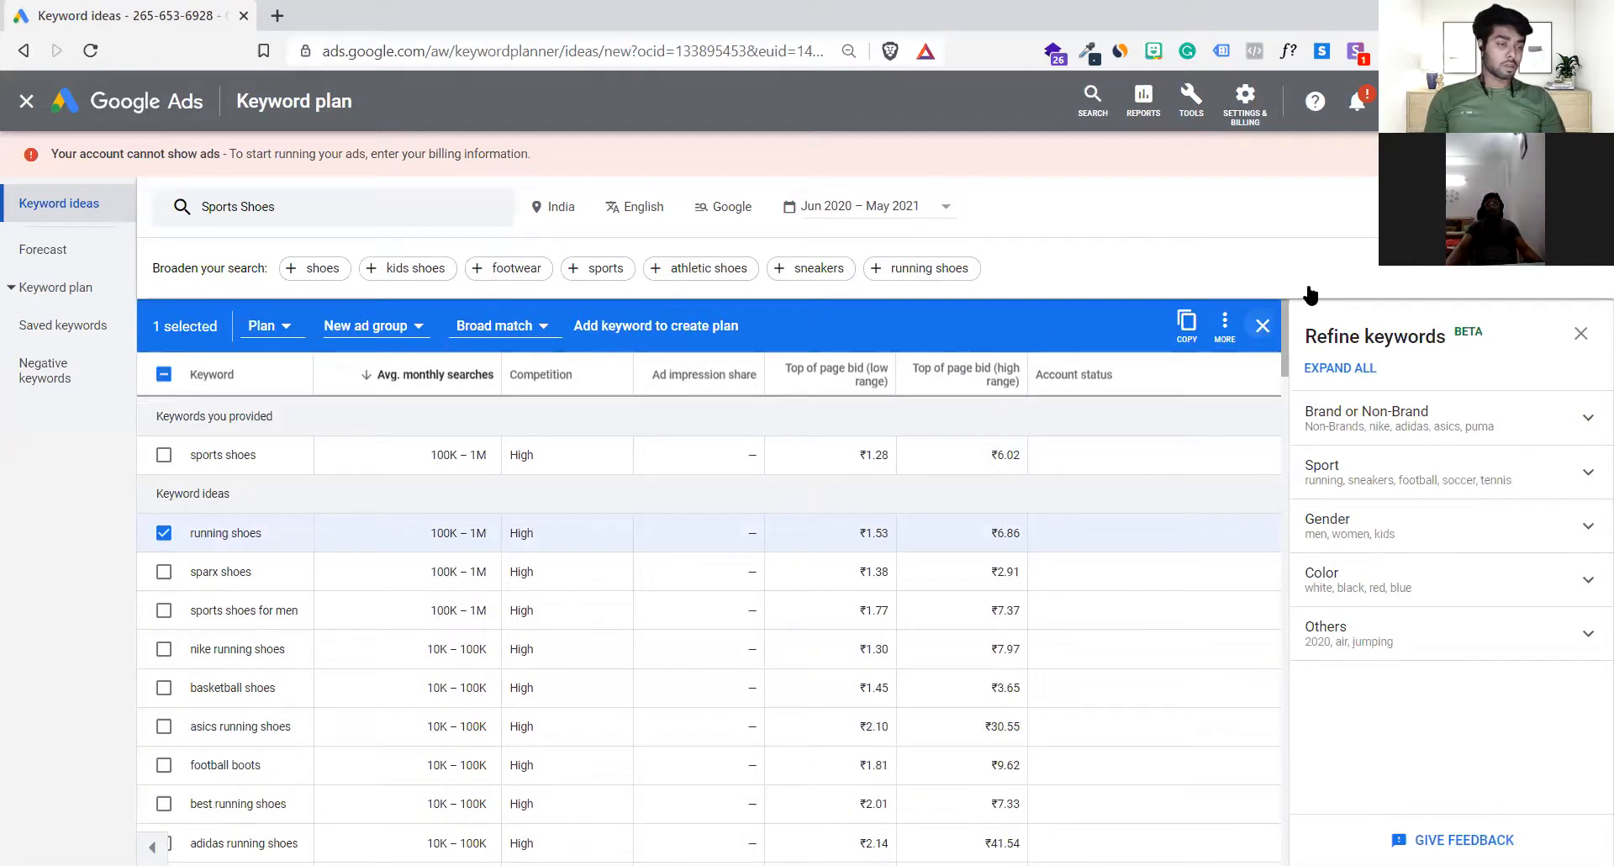
{"action": "left_click", "coordinate": [1263, 325]}
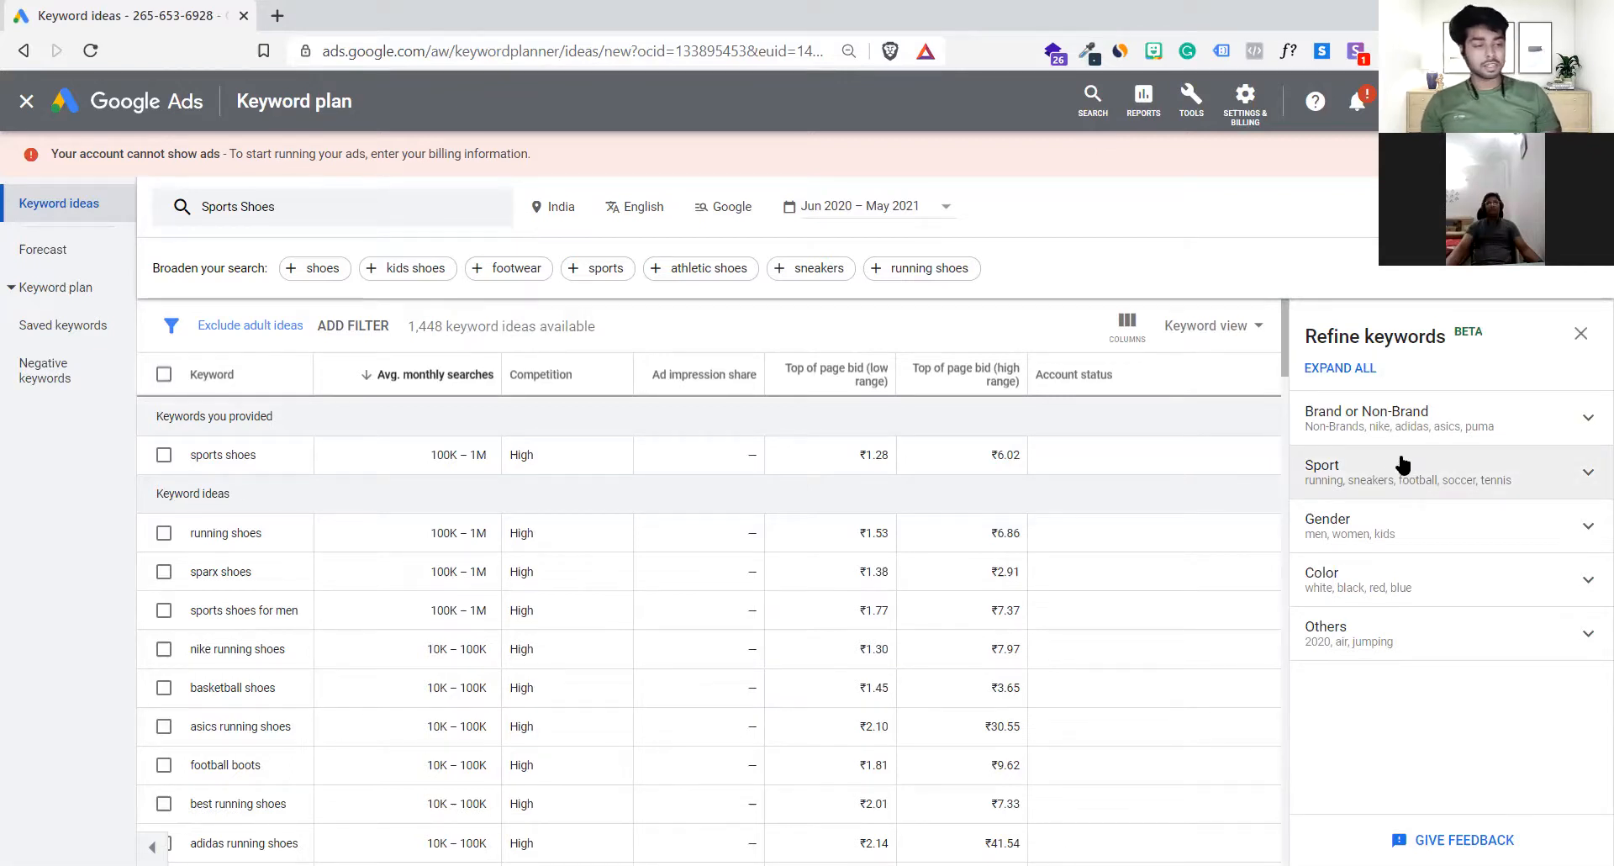
Step: Examine the Brand or Non-Brand and Sport categories available for refining the keywords
{"action": "left_click", "coordinate": [1405, 412]}
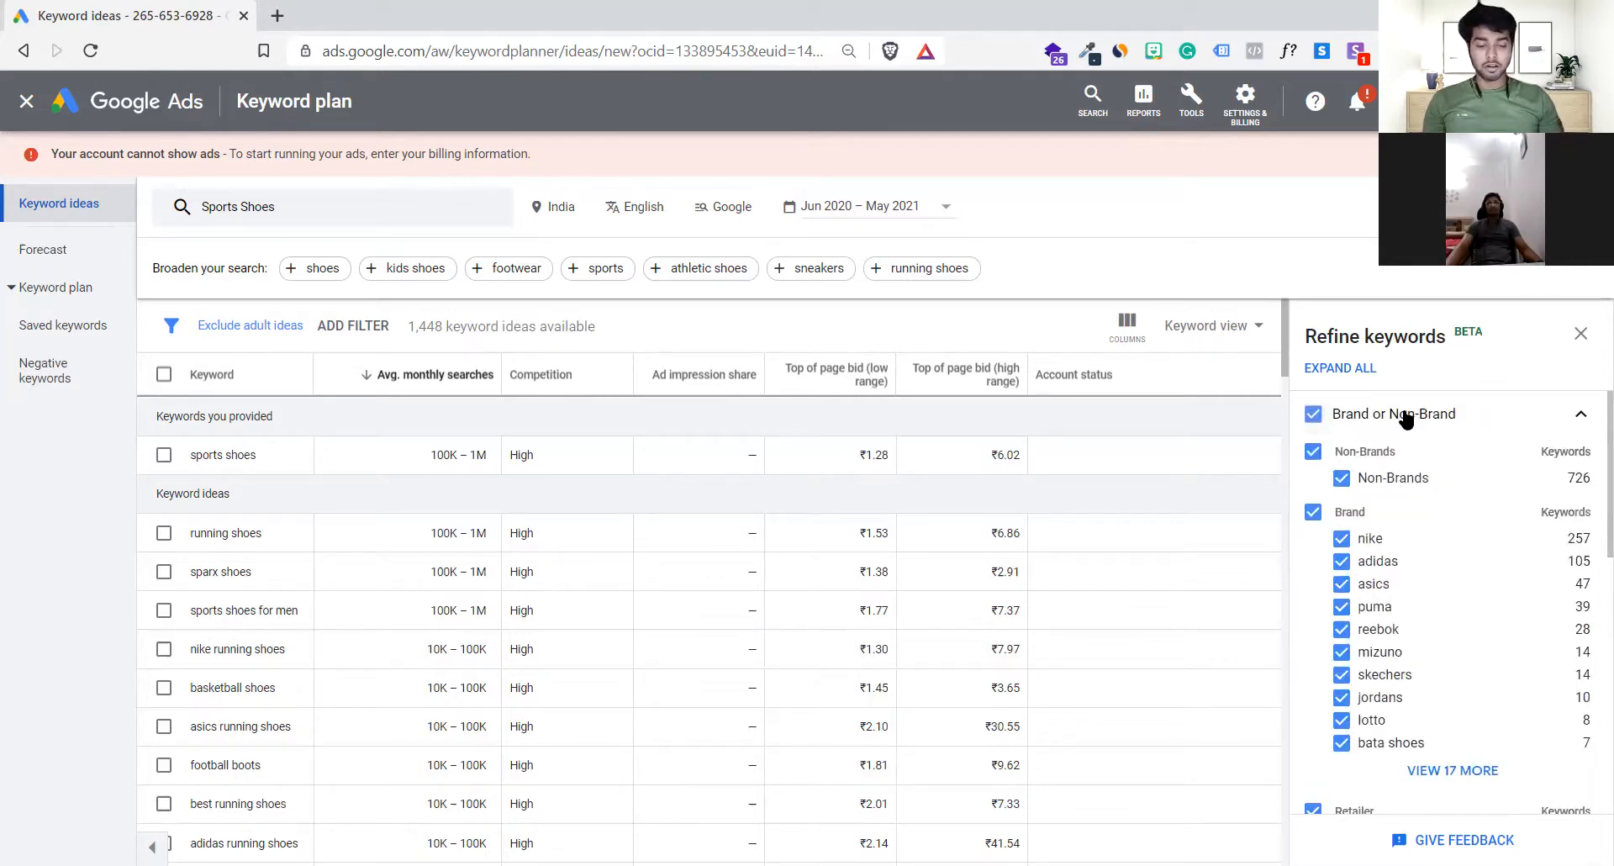
{"action": "left_click", "coordinate": [1404, 414]}
{"action": "left_click", "coordinate": [1396, 465]}
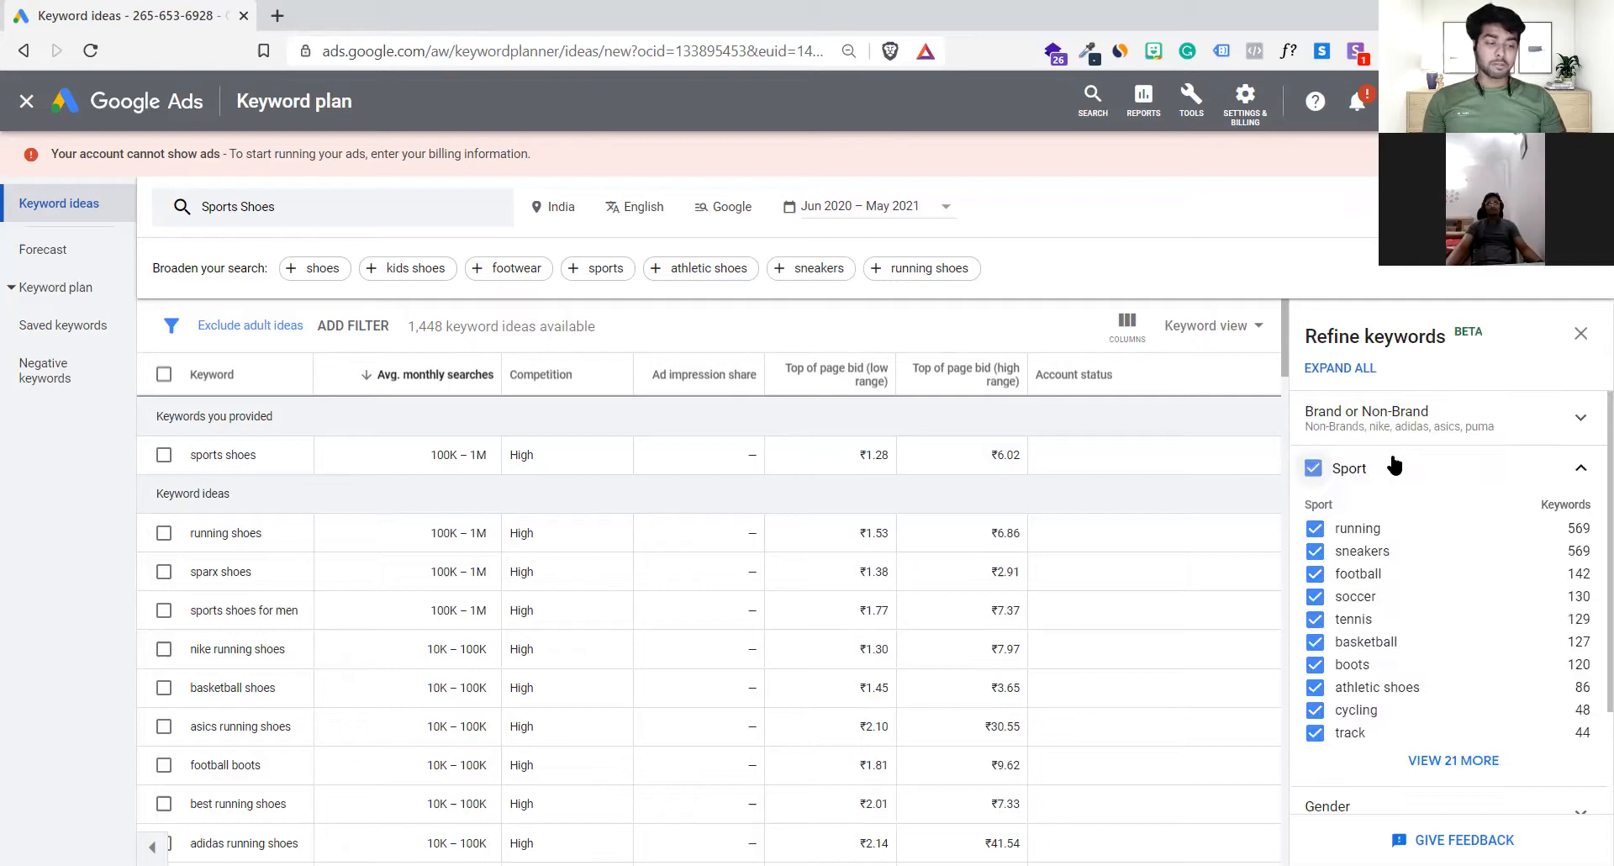
{"action": "scroll", "coordinate": [1419, 584], "scroll_direction": "down", "scroll_amount": 1}
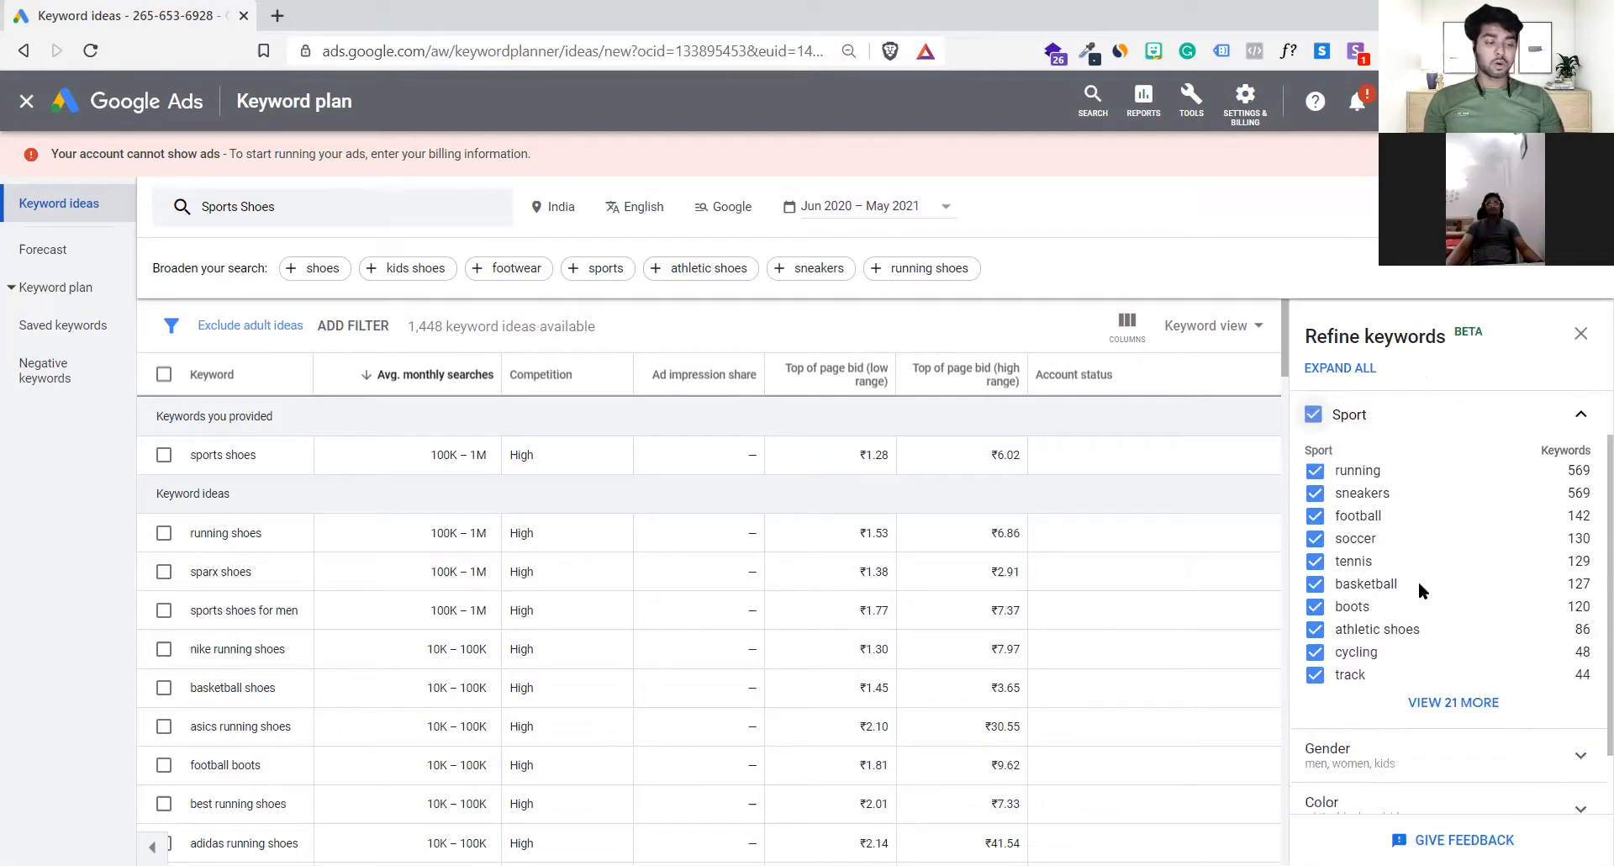
{"action": "scroll", "coordinate": [1324, 529], "scroll_direction": "up", "scroll_amount": 1}
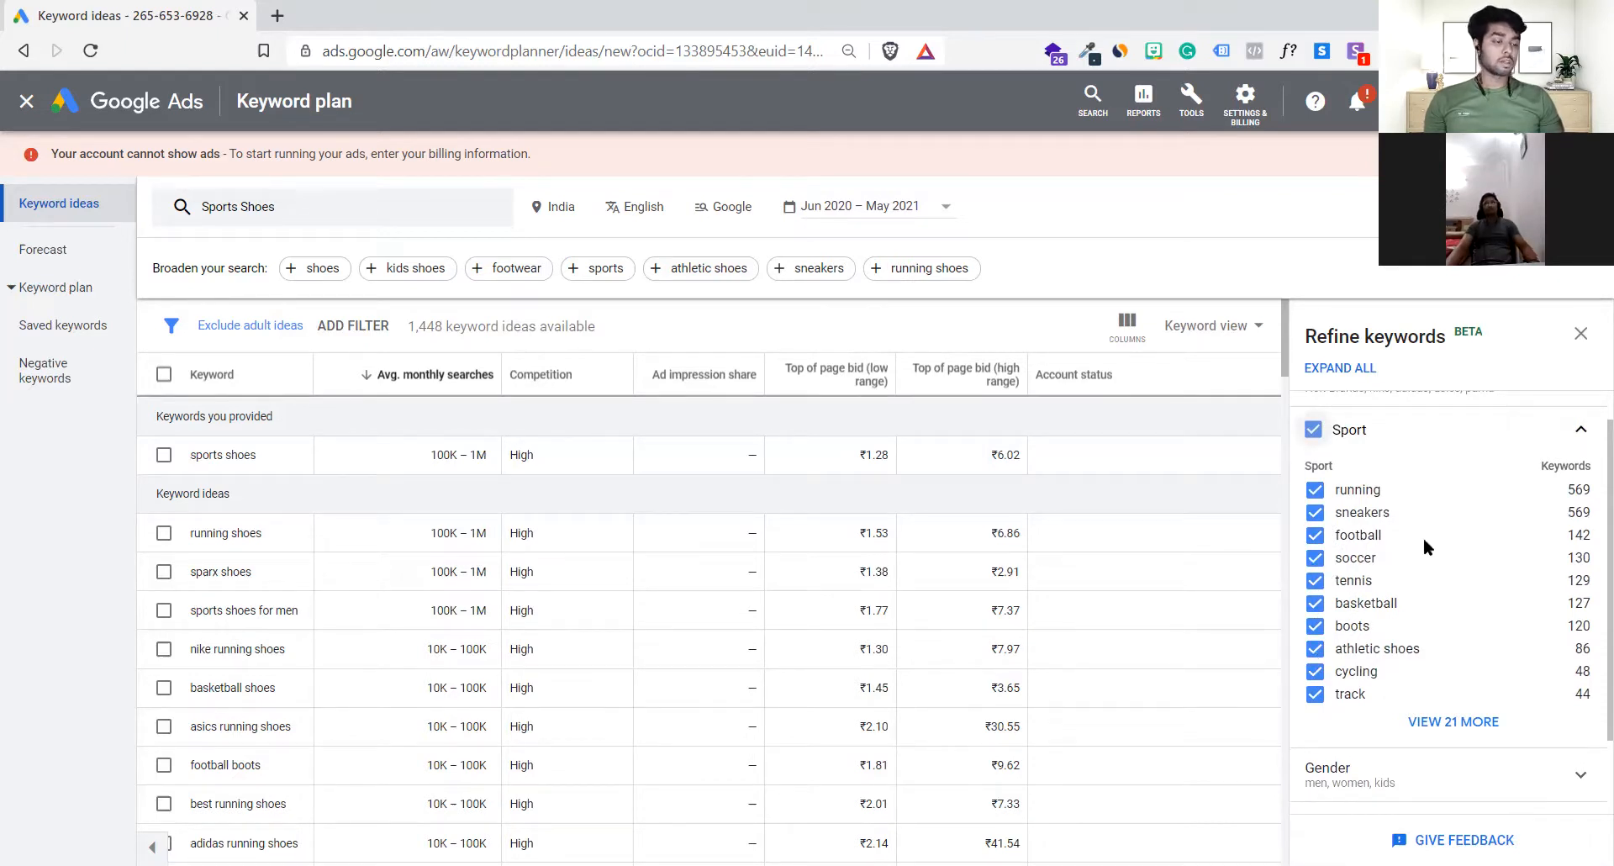
{"action": "left_click", "coordinate": [1580, 431]}
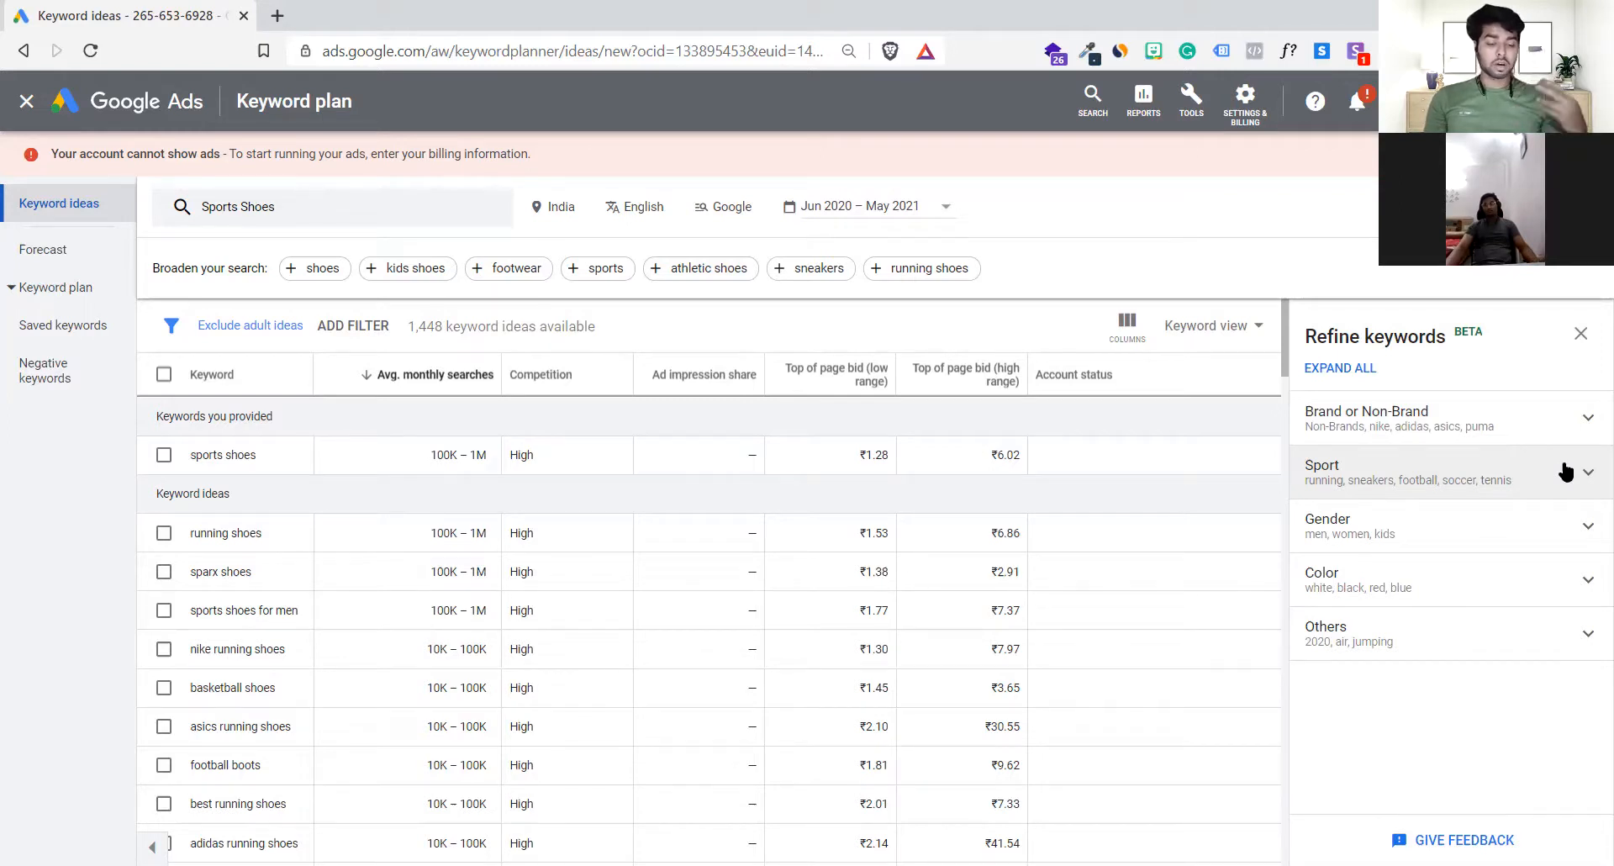
Step: Exclude running, sneakers, football, soccer, tennis and basketball from the Sport keyword refinement
{"action": "left_click", "coordinate": [1566, 471]}
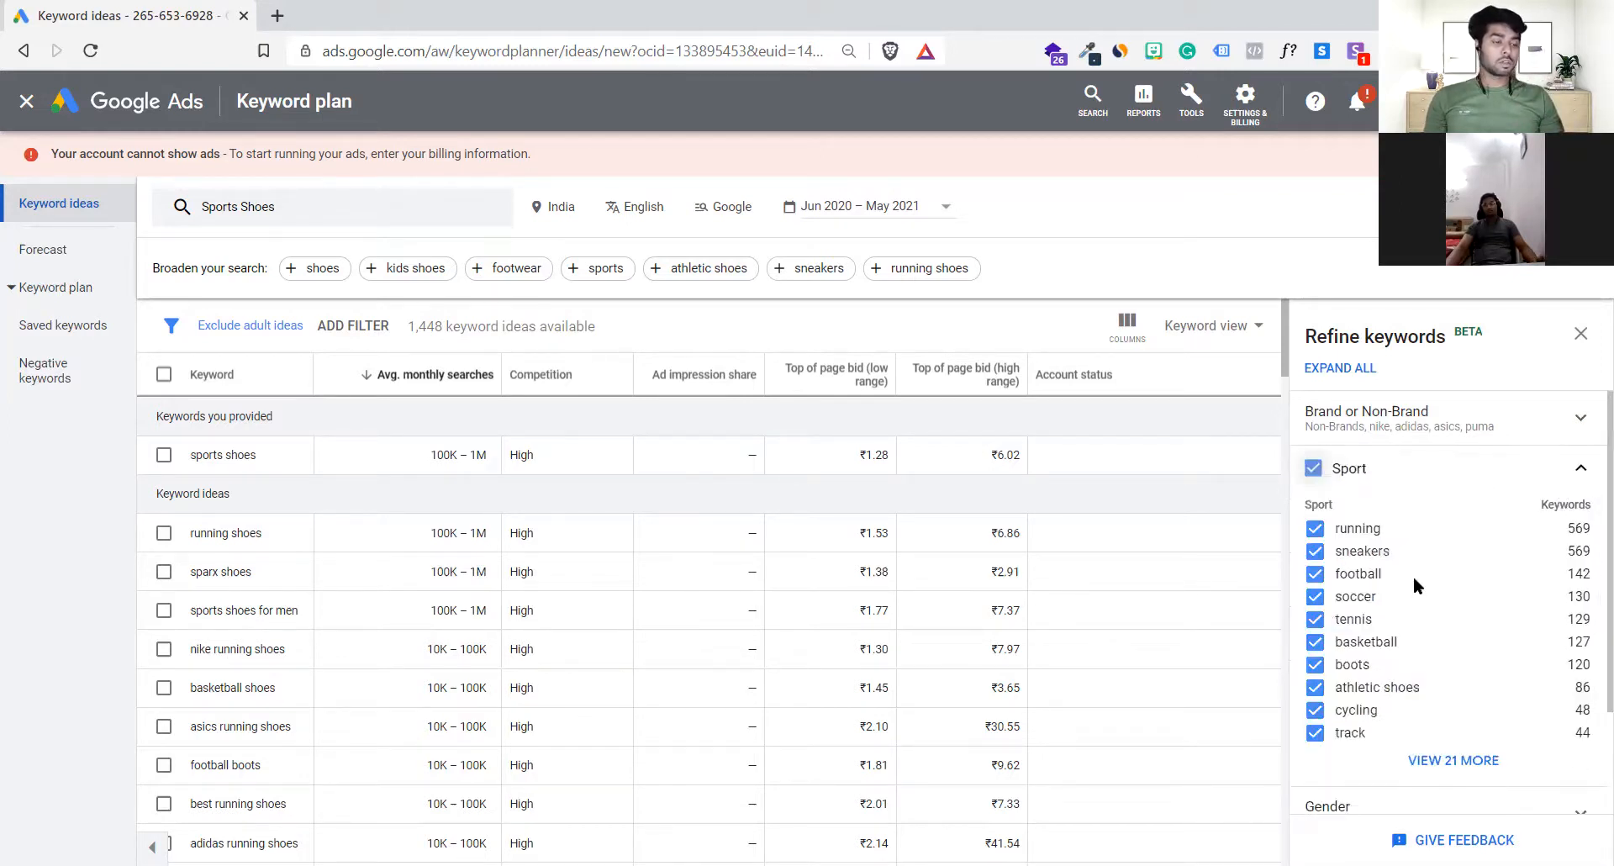
{"action": "left_click", "coordinate": [1315, 498]}
{"action": "left_click", "coordinate": [1315, 520]}
{"action": "left_click", "coordinate": [1314, 544]}
{"action": "left_click", "coordinate": [1315, 566]}
{"action": "left_click", "coordinate": [1315, 589]}
{"action": "left_click", "coordinate": [1315, 611]}
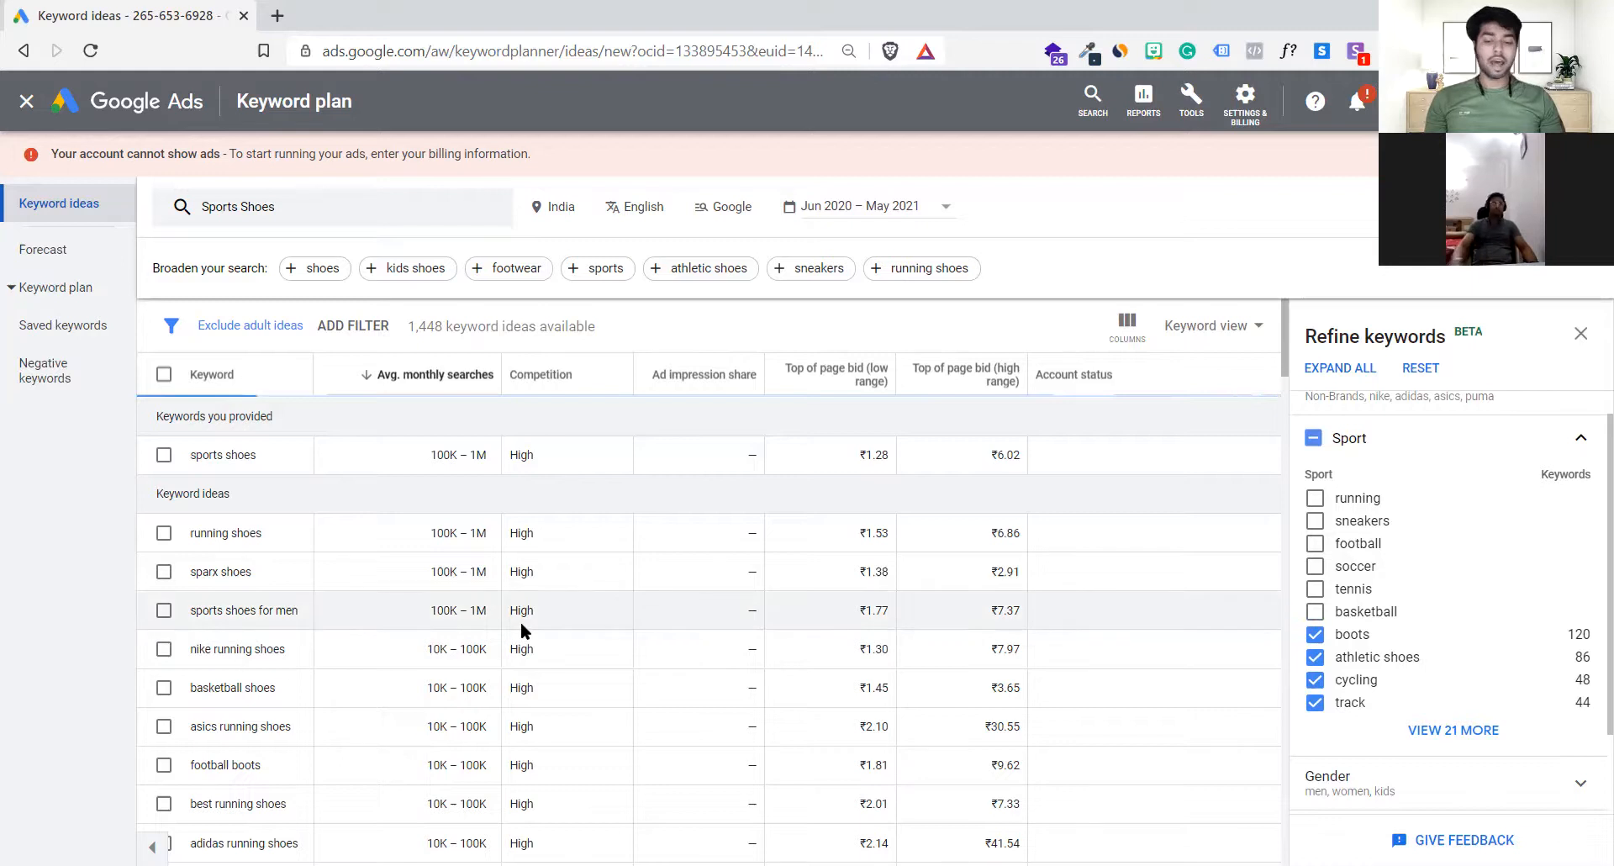
{"action": "scroll", "coordinate": [521, 622], "scroll_direction": "down", "scroll_amount": 5}
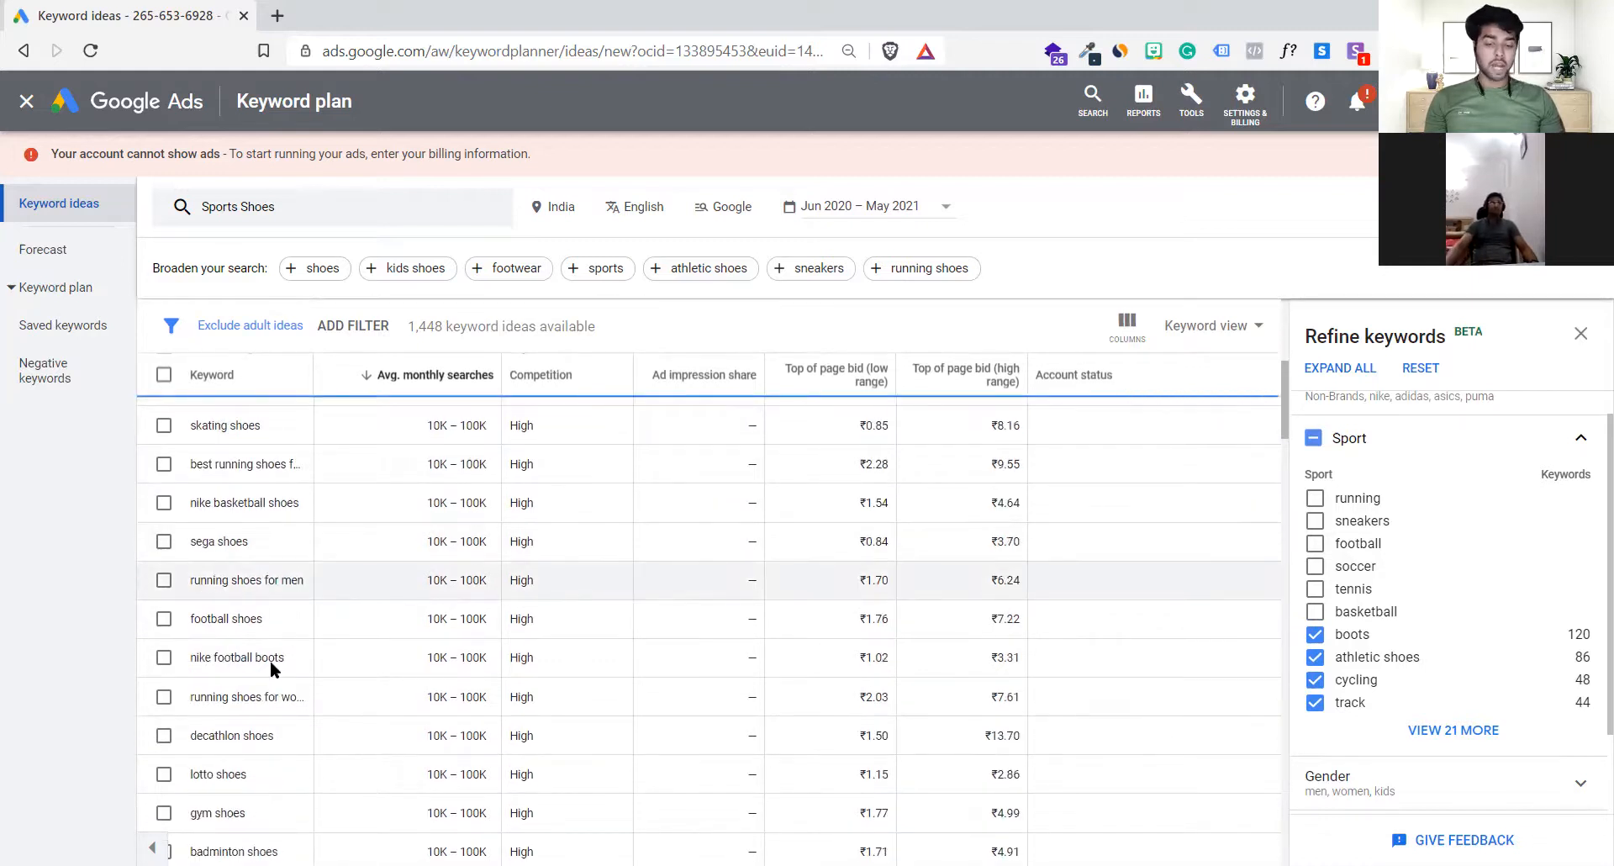
{"action": "left_click", "coordinate": [1580, 438]}
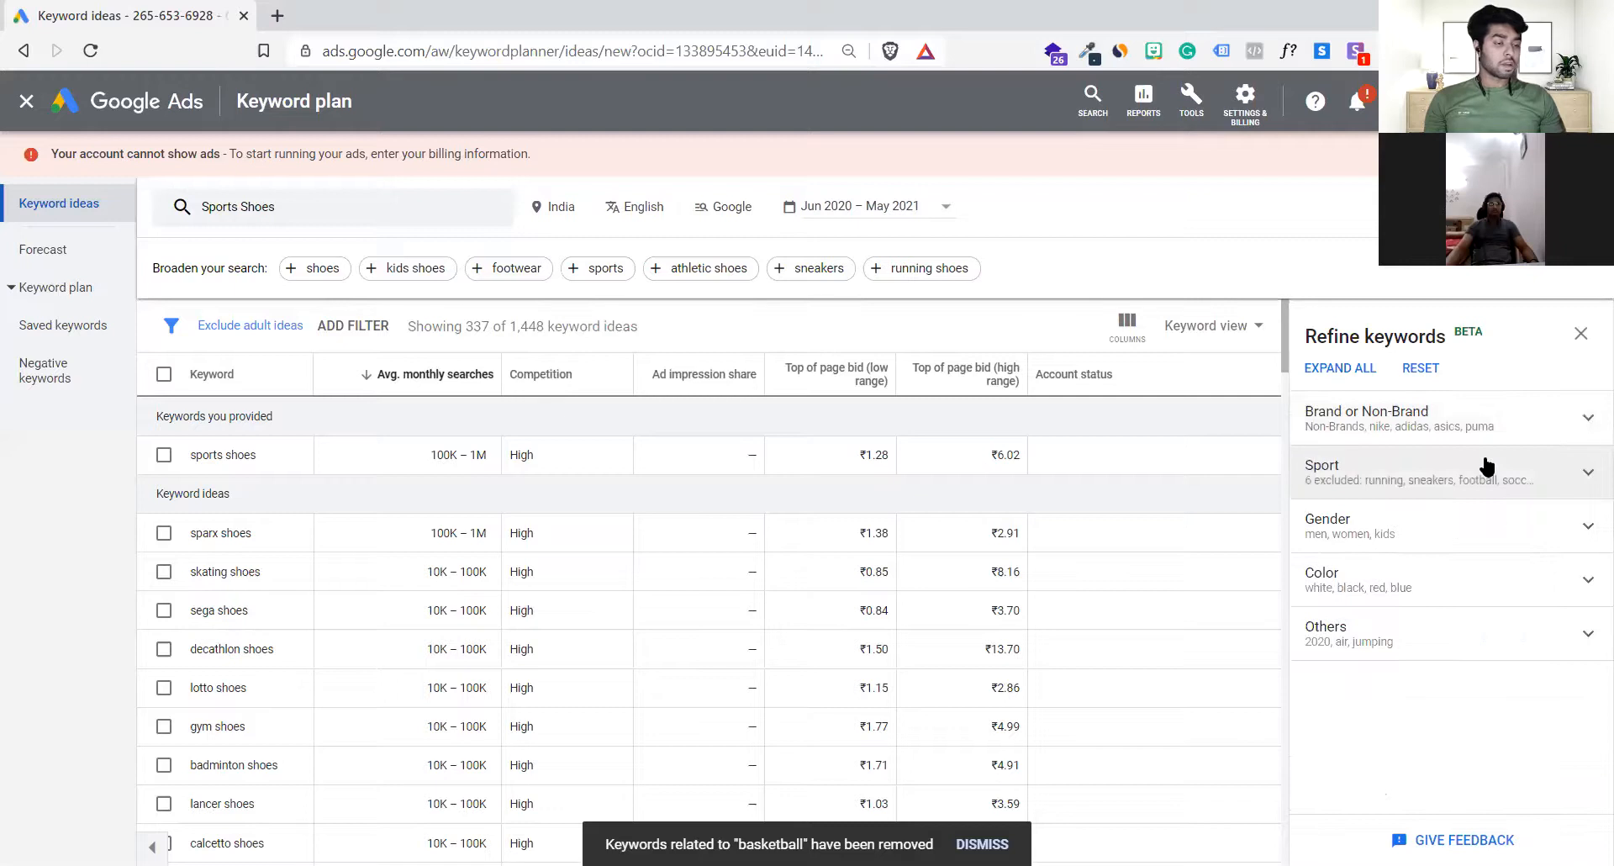
Step: Exclude all Brand keywords from the keyword ideas, review the remaining list and close the keyword refinement
{"action": "left_click", "coordinate": [1420, 420]}
{"action": "scroll", "coordinate": [1419, 579], "scroll_direction": "down", "scroll_amount": 3}
{"action": "scroll", "coordinate": [1419, 580], "scroll_direction": "up", "scroll_amount": 3}
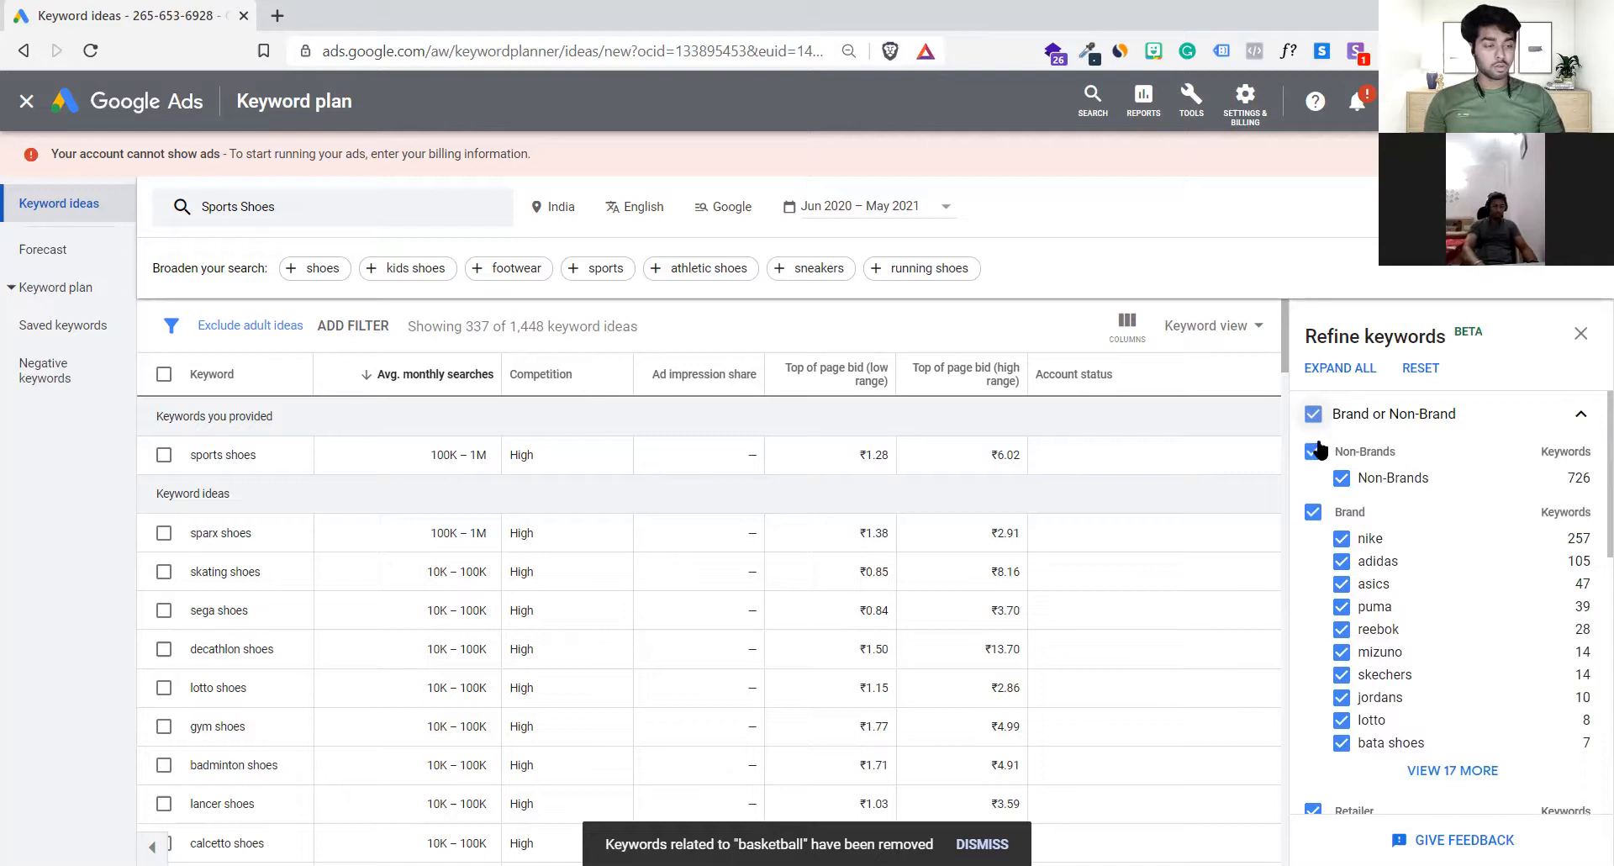
{"action": "left_click", "coordinate": [1314, 512]}
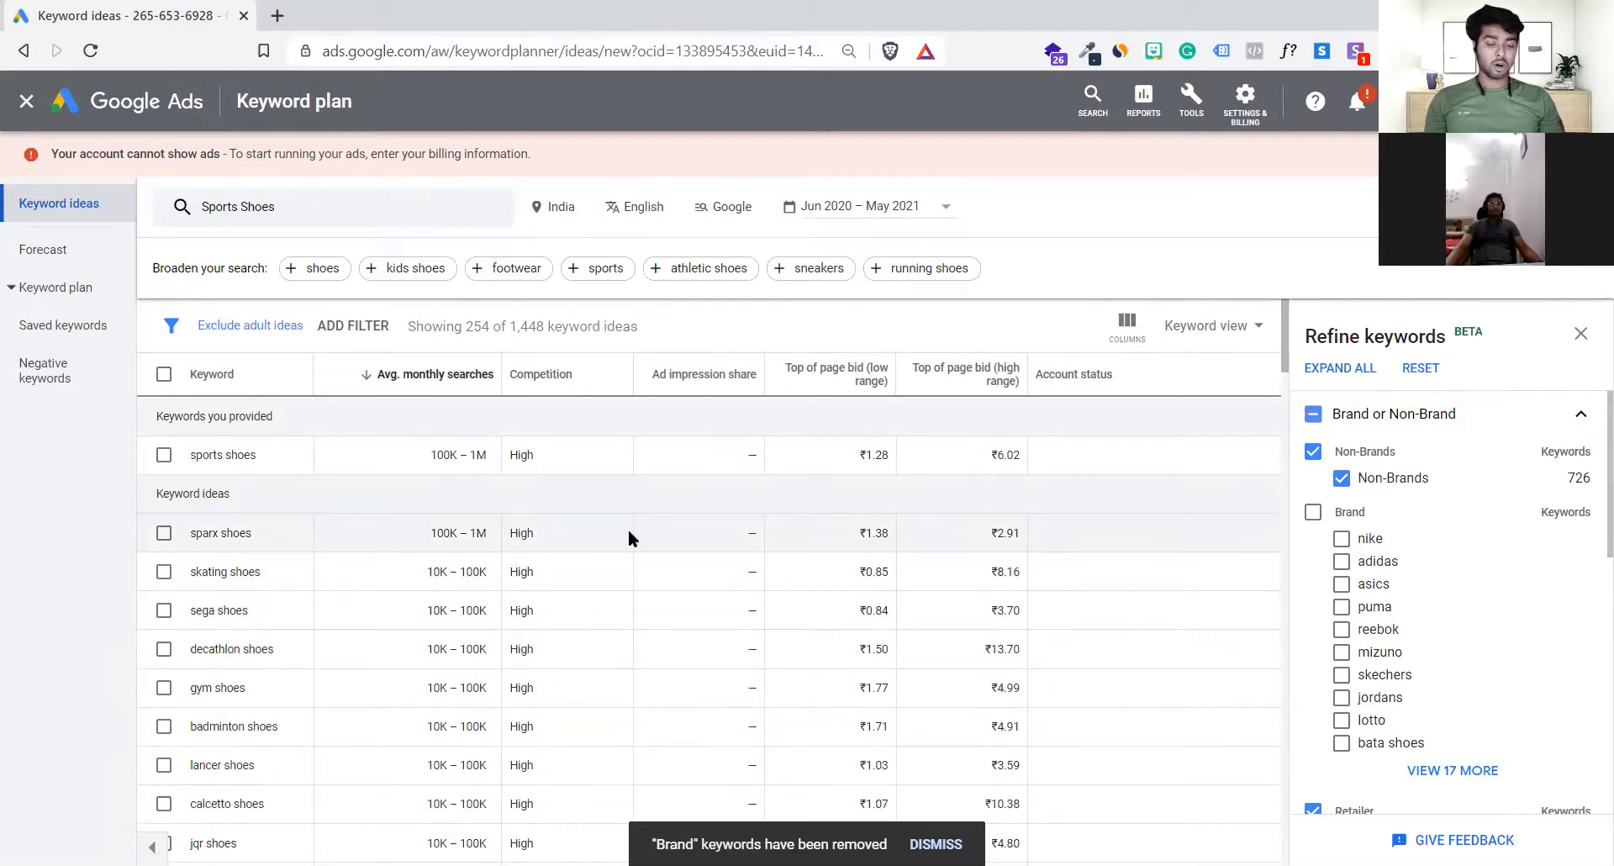
{"action": "scroll", "coordinate": [628, 528], "scroll_direction": "down", "scroll_amount": 2}
{"action": "scroll", "coordinate": [628, 528], "scroll_direction": "down", "scroll_amount": 1}
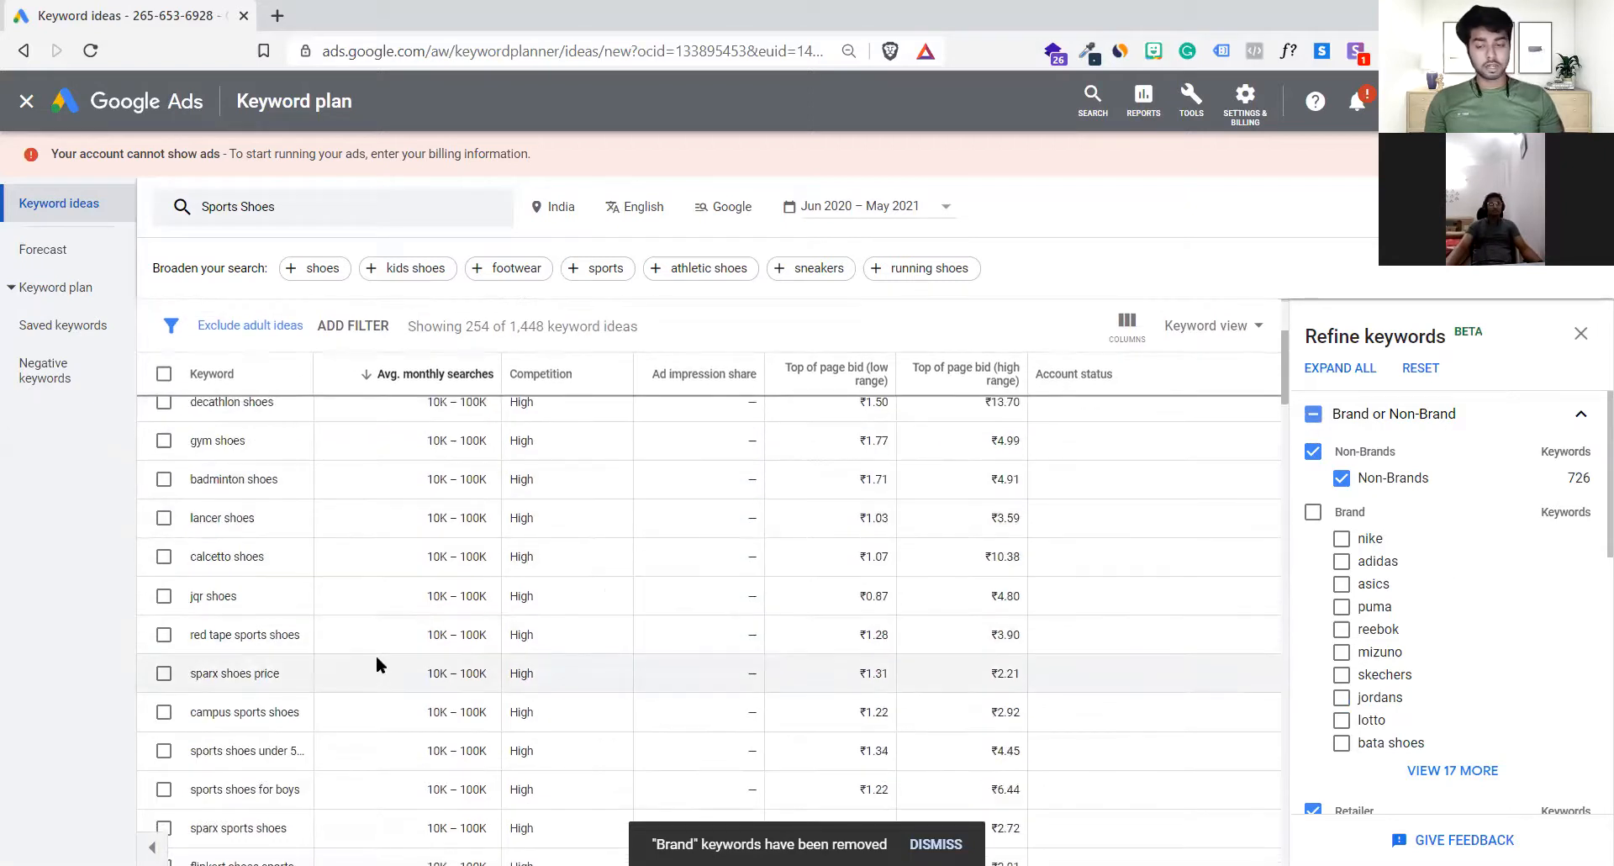
{"action": "scroll", "coordinate": [377, 661], "scroll_direction": "down", "scroll_amount": 10}
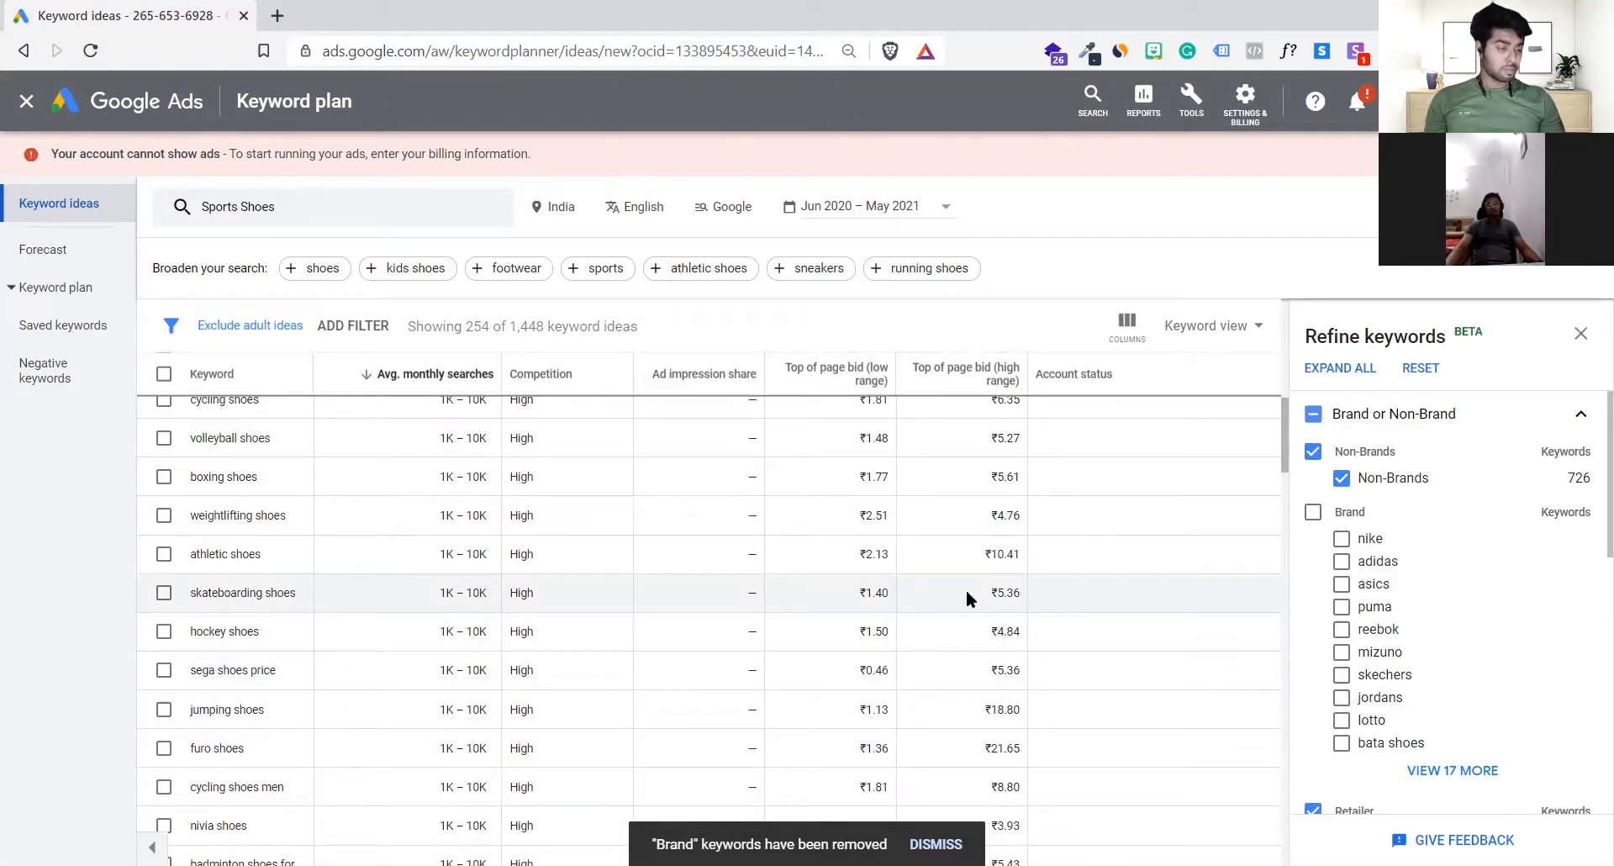
{"action": "left_click", "coordinate": [1579, 415]}
{"action": "left_click", "coordinate": [1580, 334]}
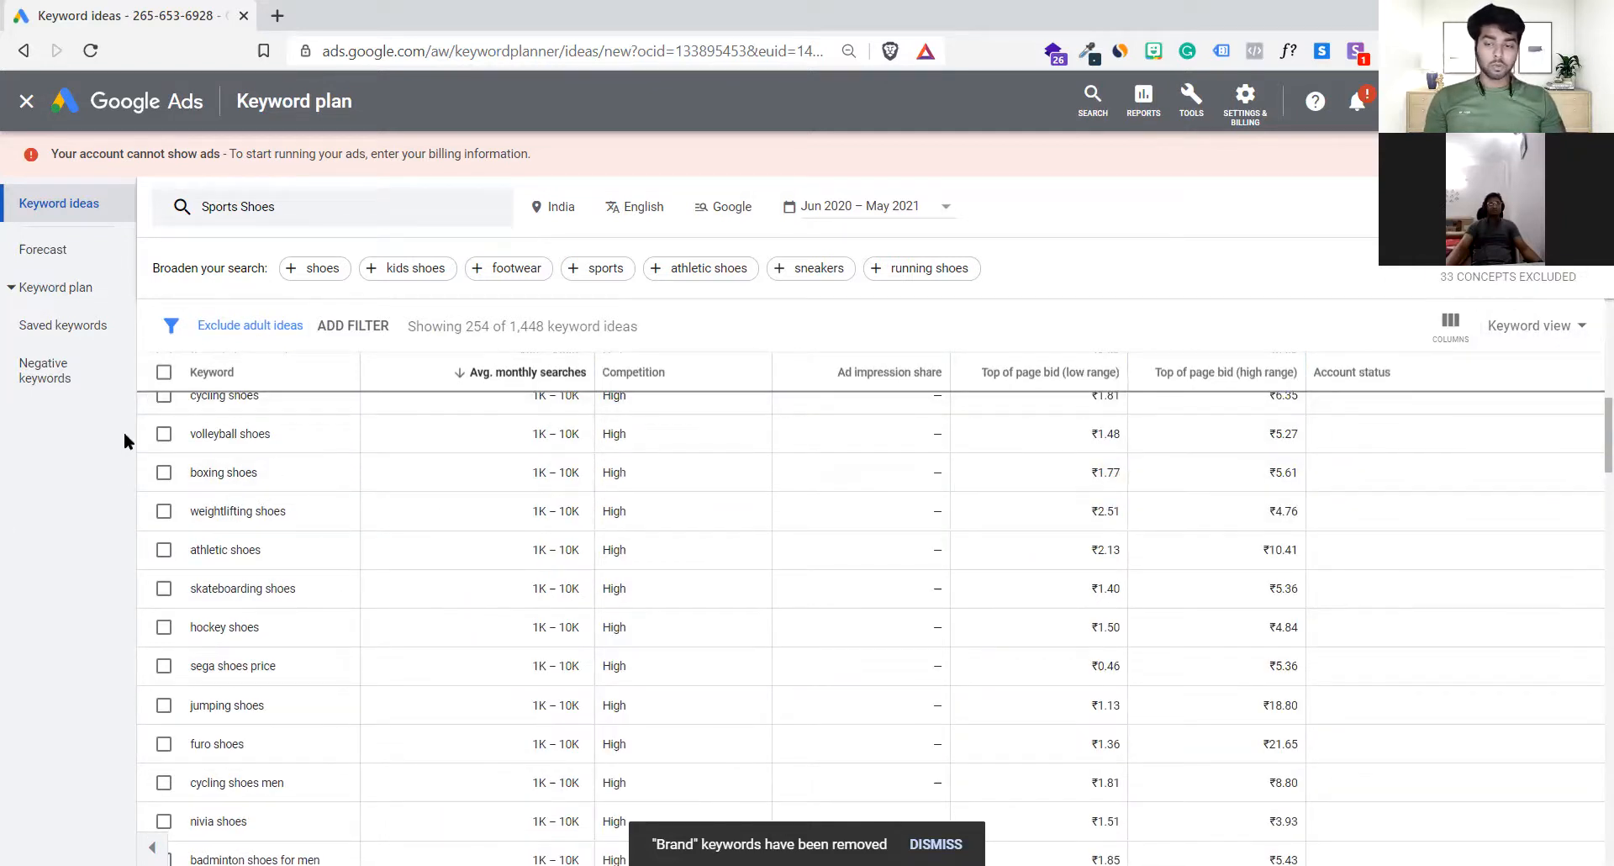
Step: Check the current plan's saved keywords, return to the Sports Shoes keyword ideas and look through the list
{"action": "left_click", "coordinate": [95, 328]}
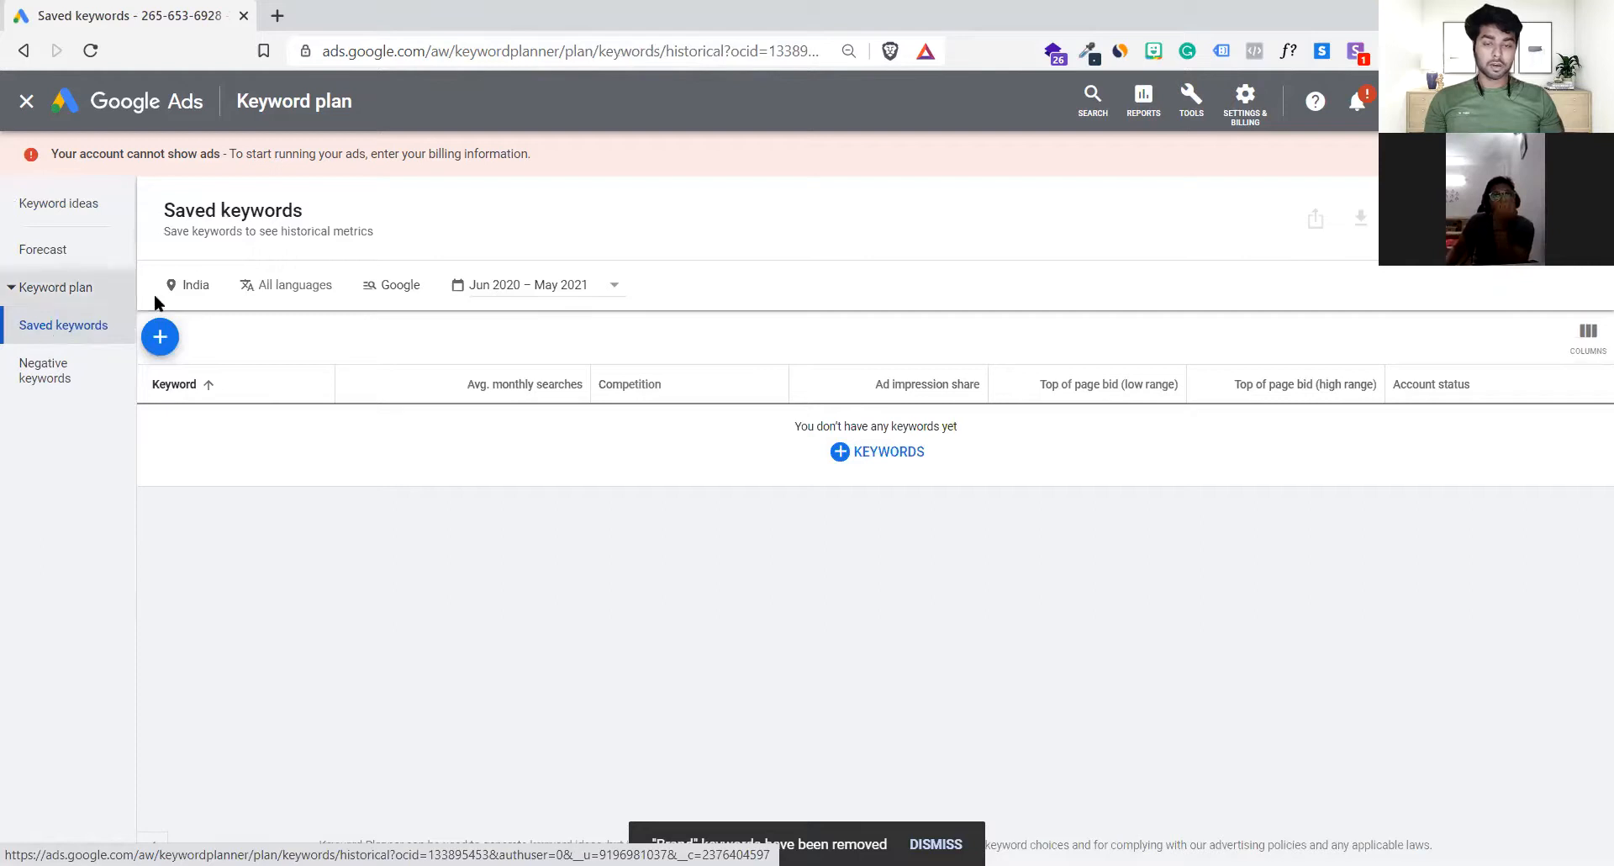
{"action": "left_click", "coordinate": [57, 209]}
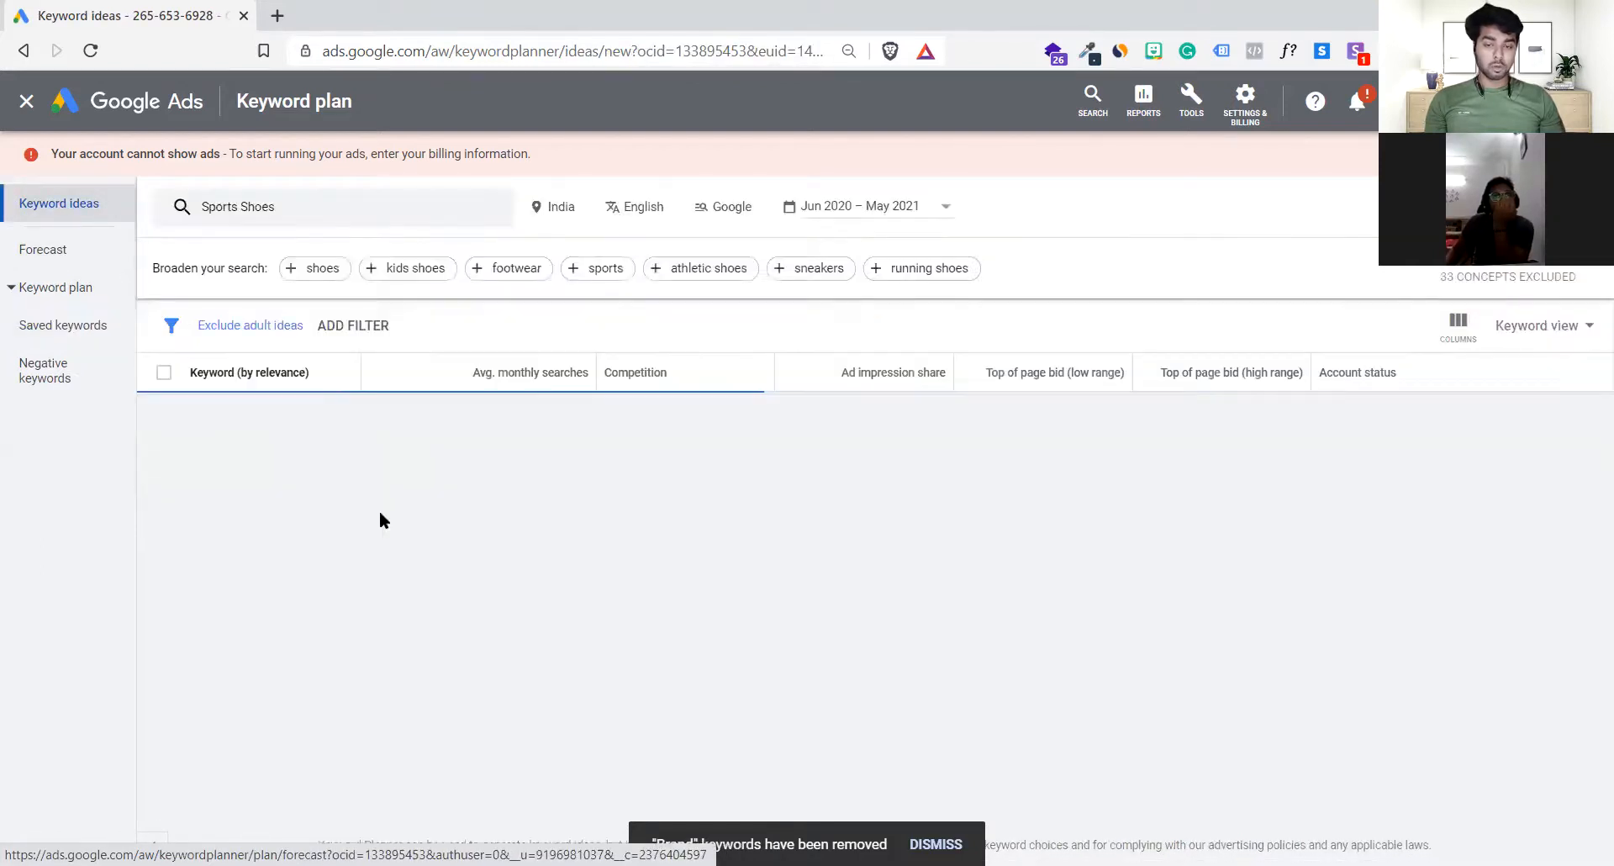
{"action": "scroll", "coordinate": [382, 515], "scroll_direction": "down", "scroll_amount": 3}
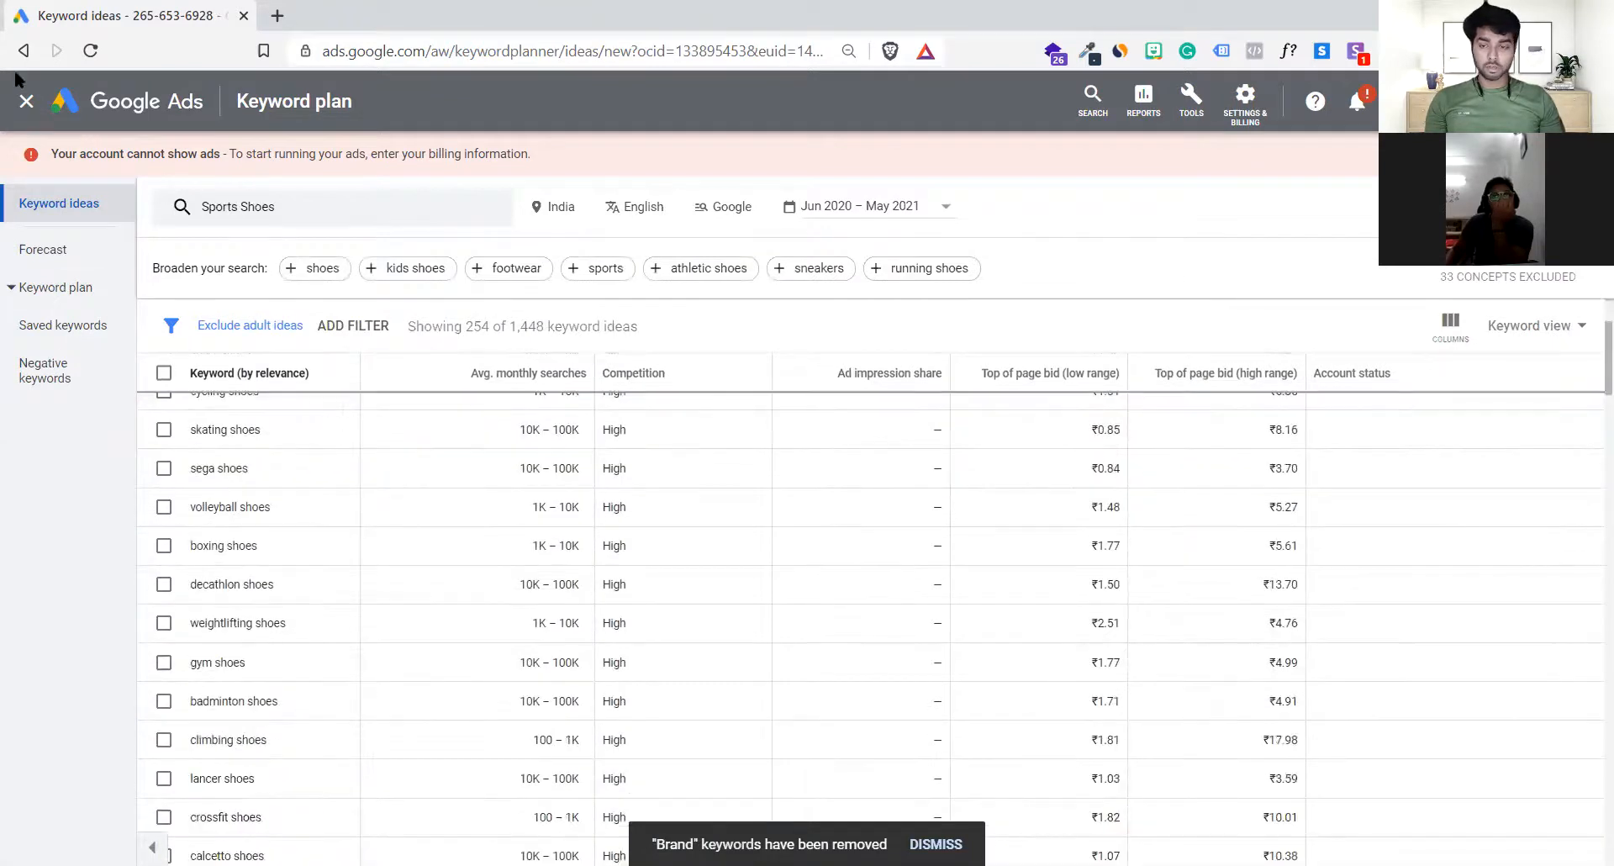
Step: Leave the keyword ideas and open the draft plan from Jun 23, 2021, 4 PM
{"action": "left_click", "coordinate": [26, 102]}
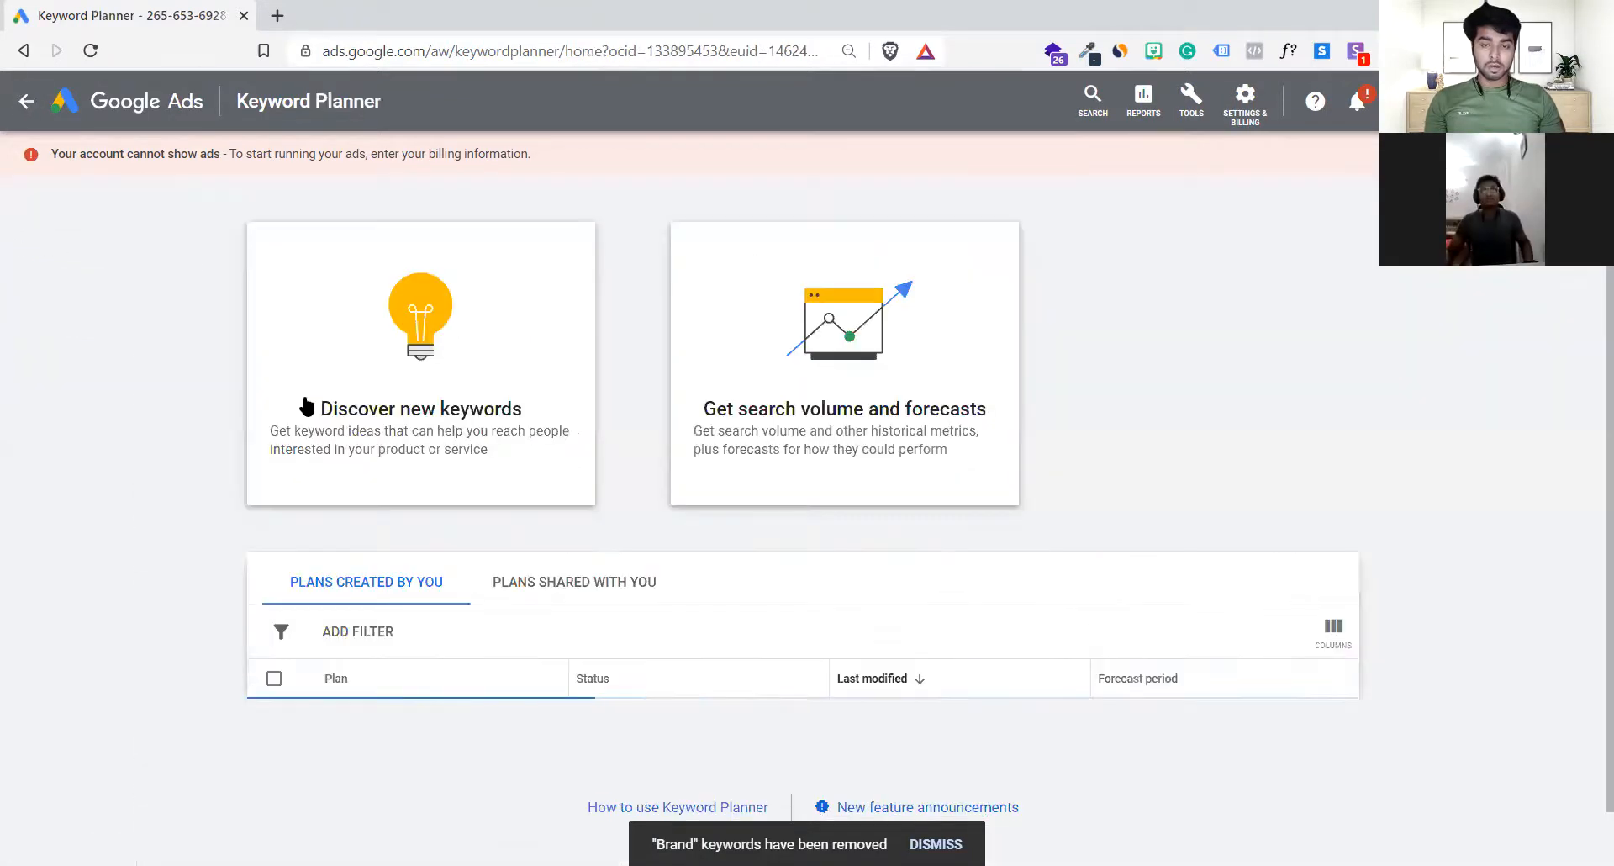
{"action": "scroll", "coordinate": [385, 554], "scroll_direction": "down", "scroll_amount": 4}
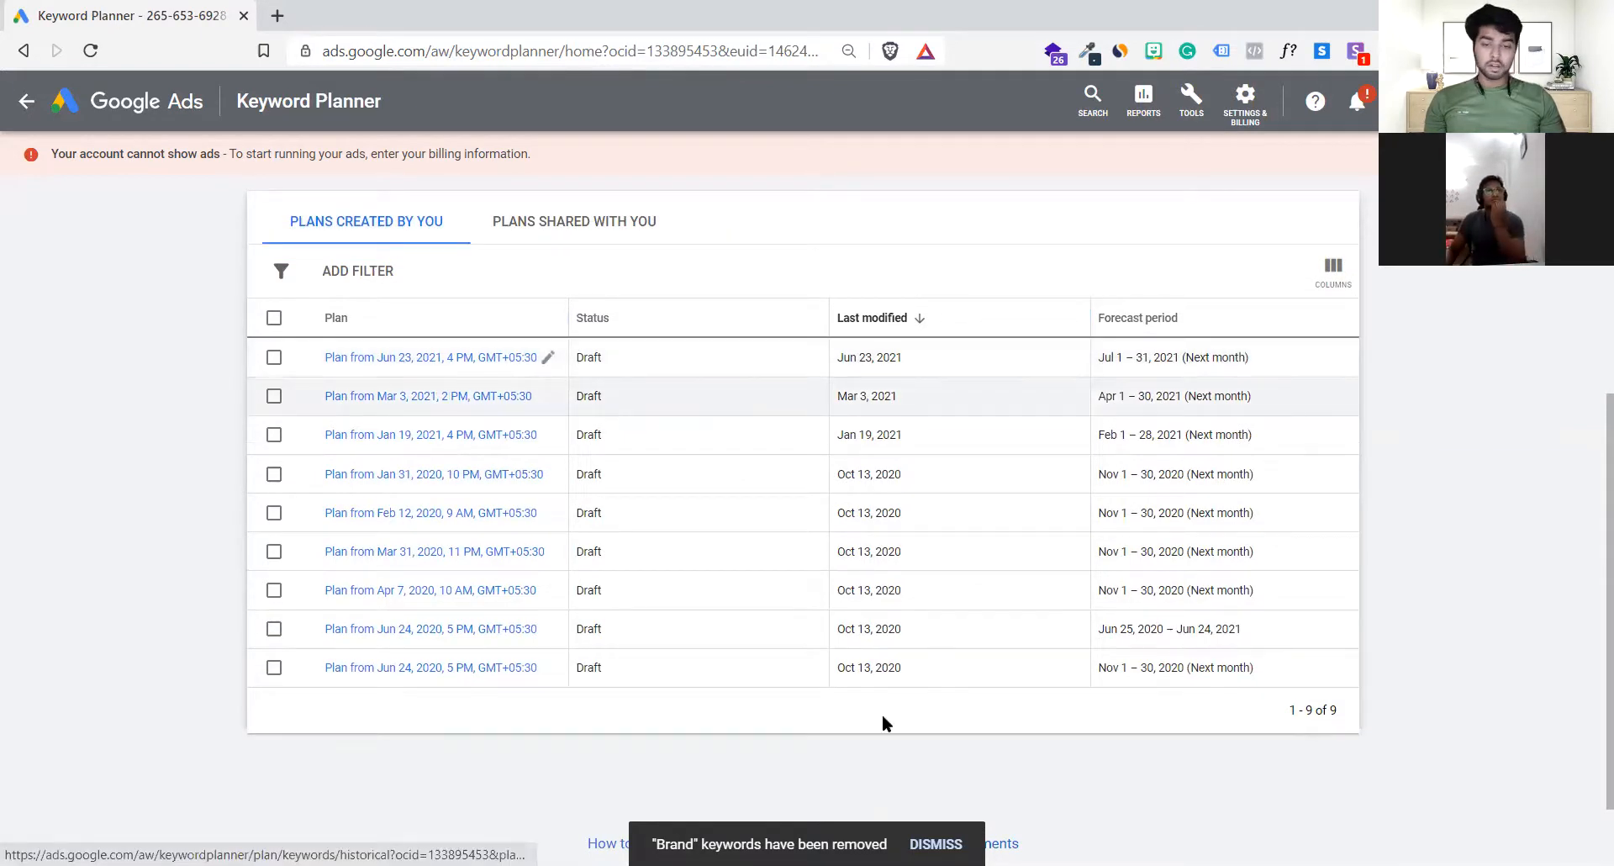
{"action": "left_click_drag", "start_coordinate": [594, 357], "coordinate": [548, 355]}
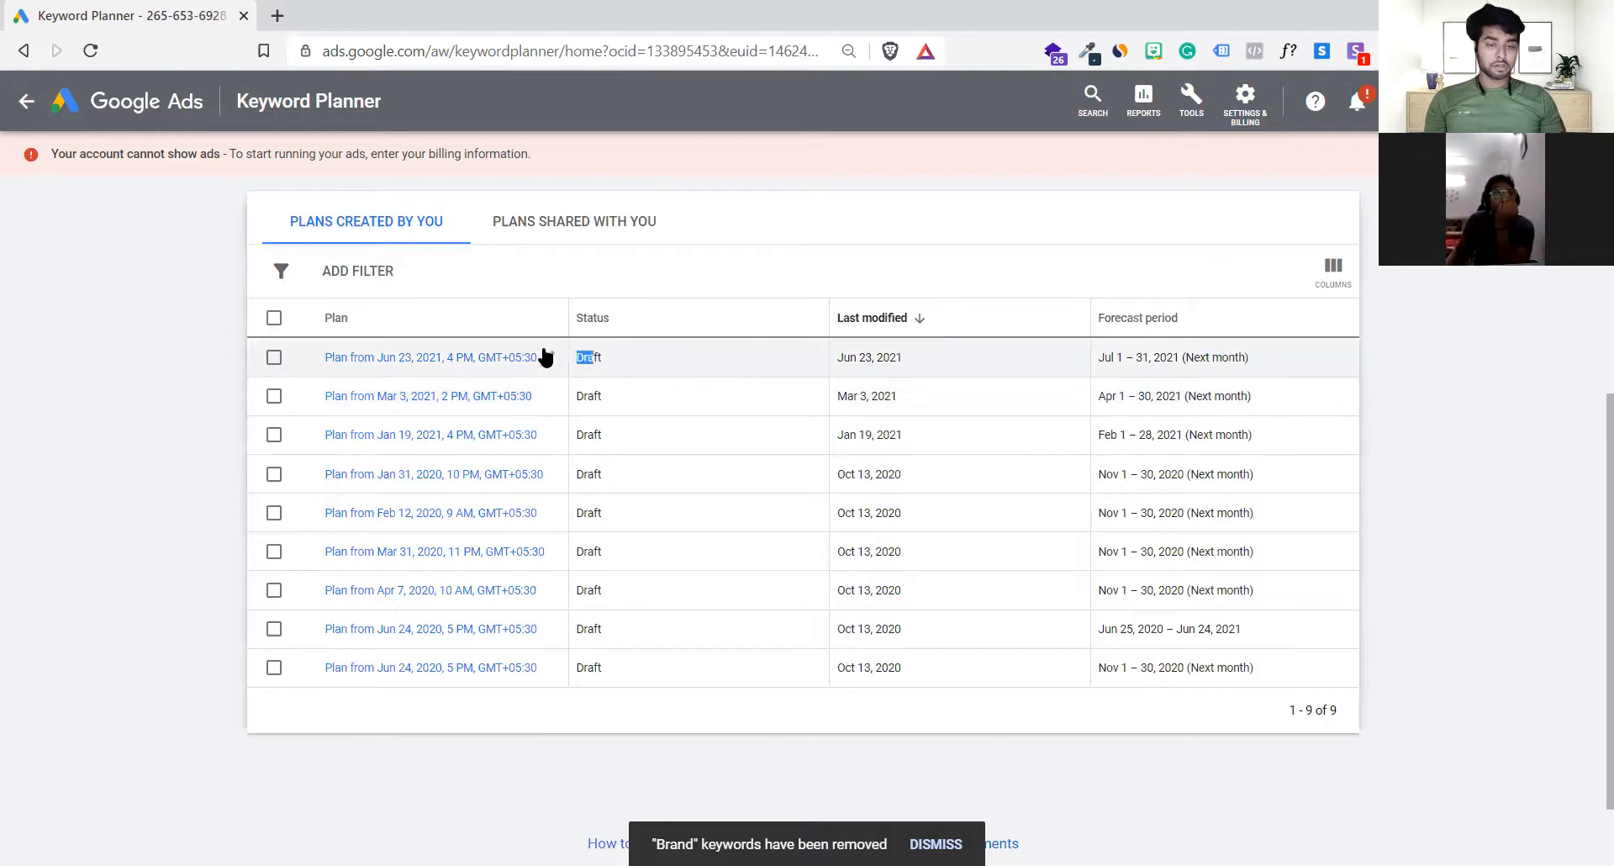
{"action": "left_click", "coordinate": [468, 359]}
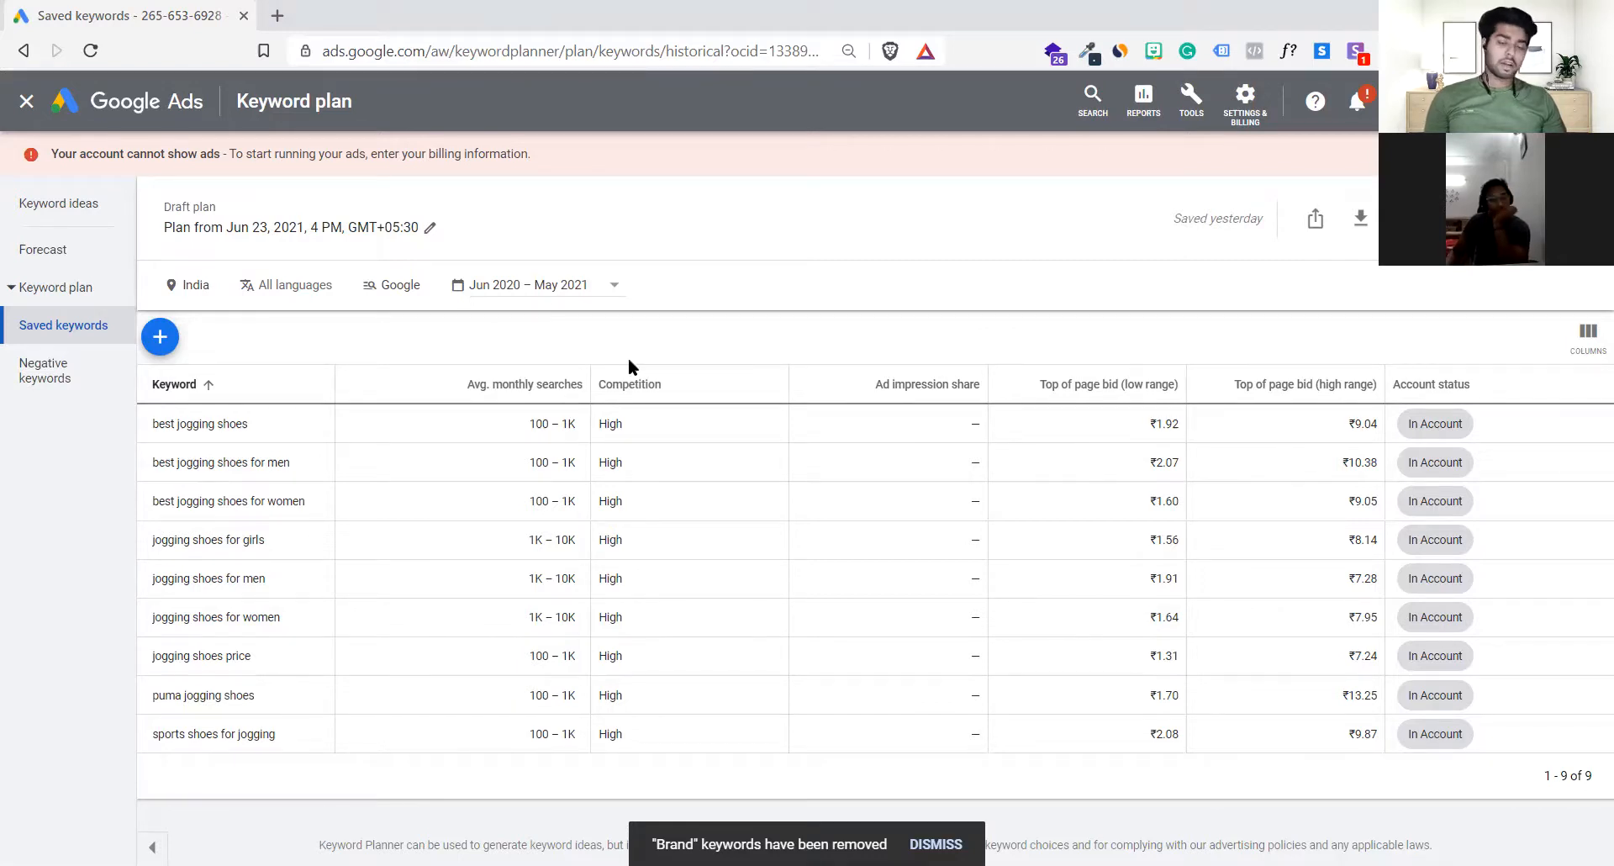
Step: Examine the saved jogging keywords and their average monthly searches, including best jogging shoes and jogging shoes for women
{"action": "double_click", "coordinate": [532, 425]}
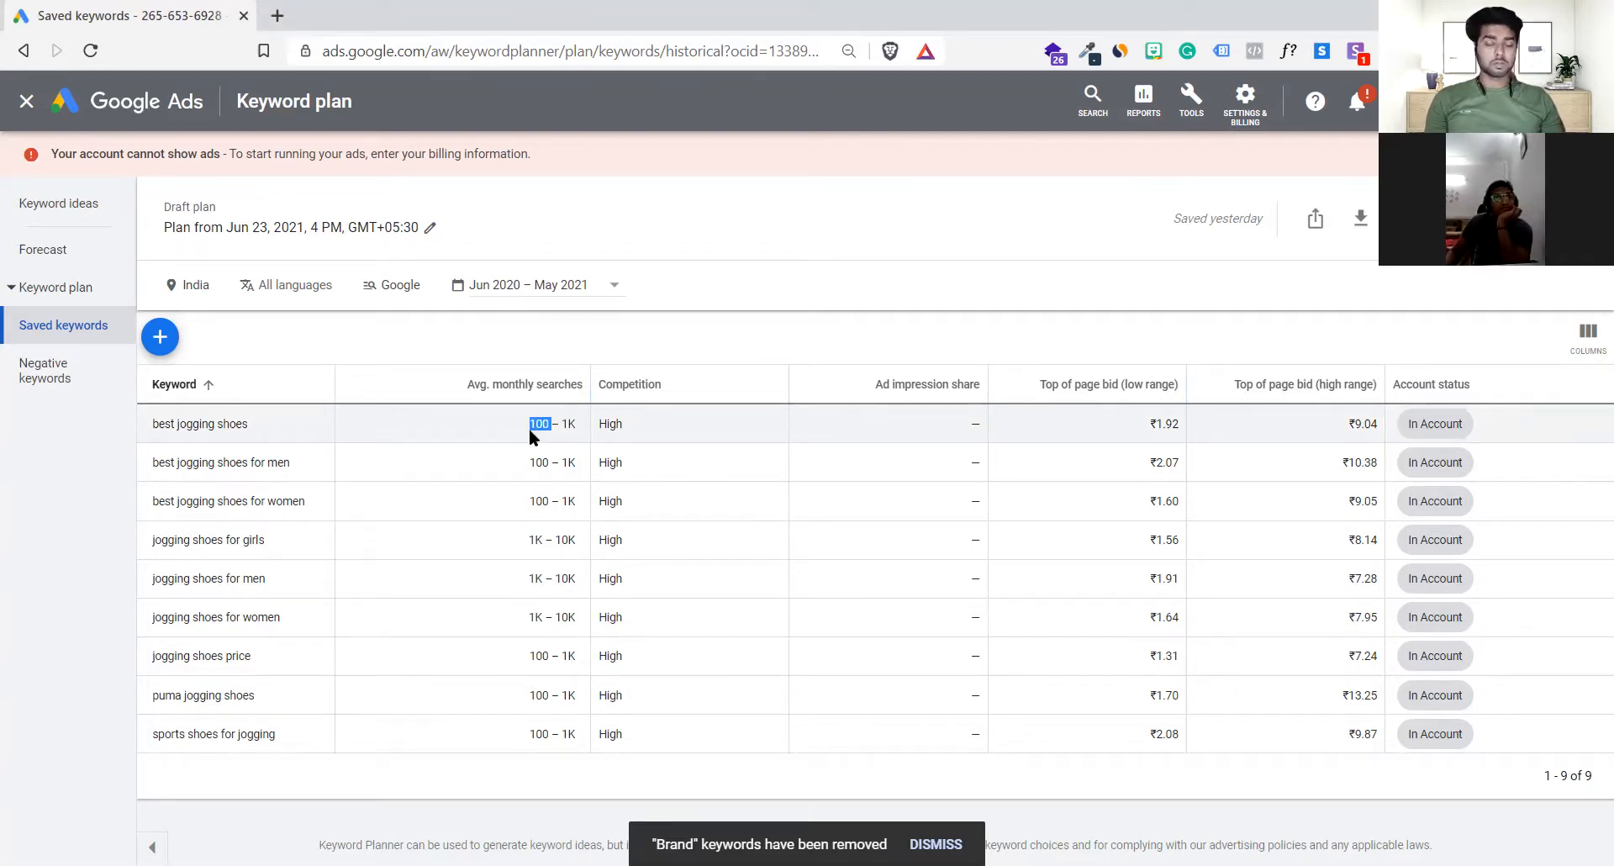
{"action": "left_click", "coordinate": [531, 431]}
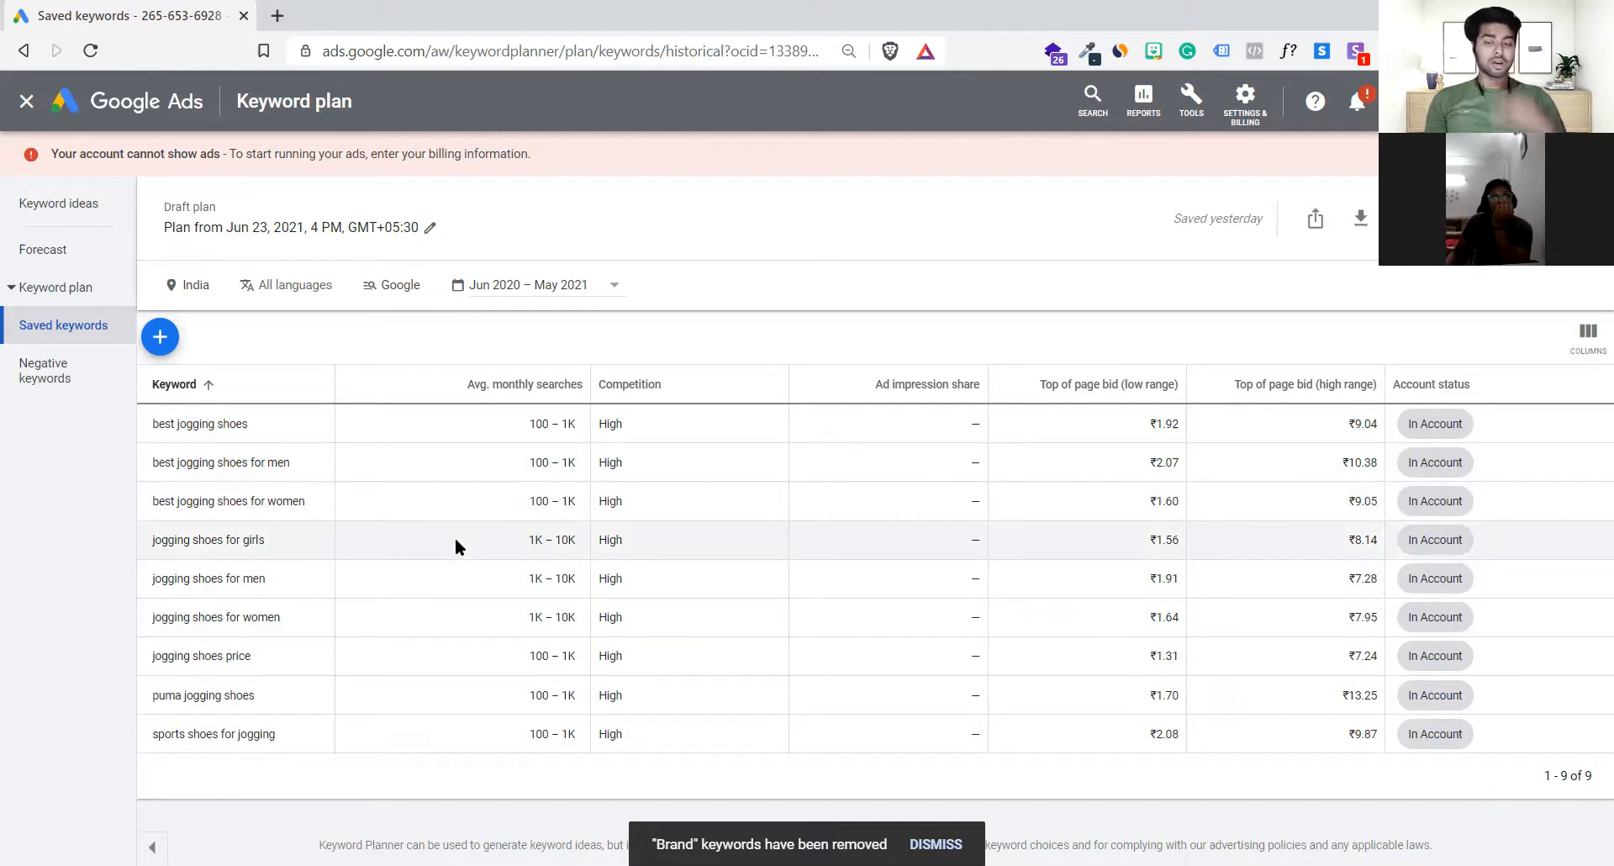
{"action": "left_click_drag", "start_coordinate": [171, 423], "coordinate": [292, 422]}
{"action": "left_click", "coordinate": [292, 422]}
{"action": "left_click_drag", "start_coordinate": [140, 425], "coordinate": [261, 422]}
{"action": "left_click", "coordinate": [183, 569]}
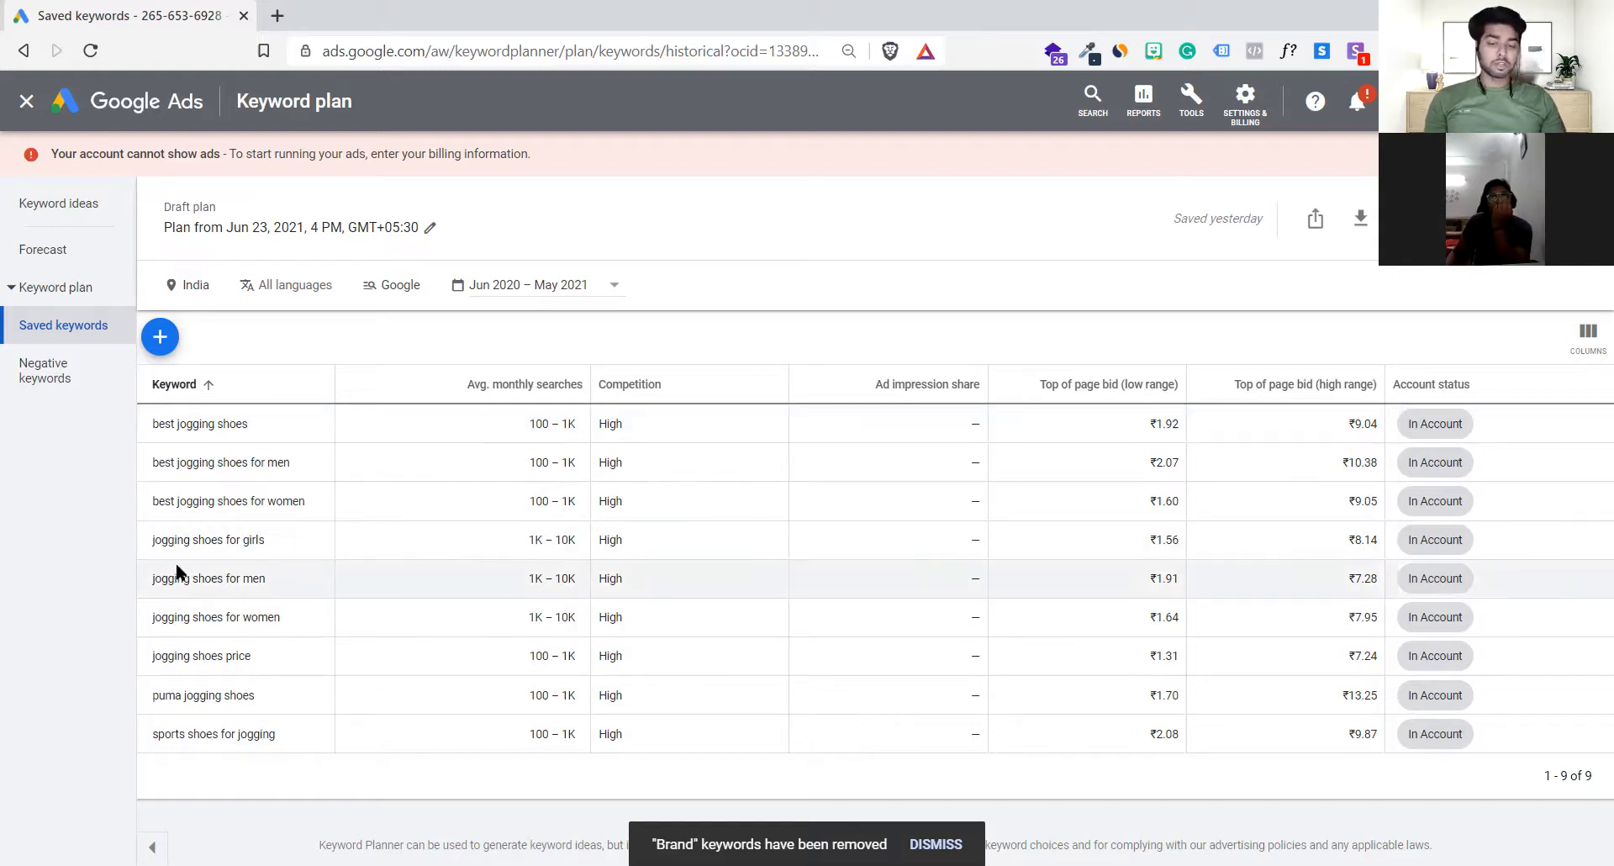
{"action": "left_click_drag", "start_coordinate": [283, 620], "coordinate": [153, 639]}
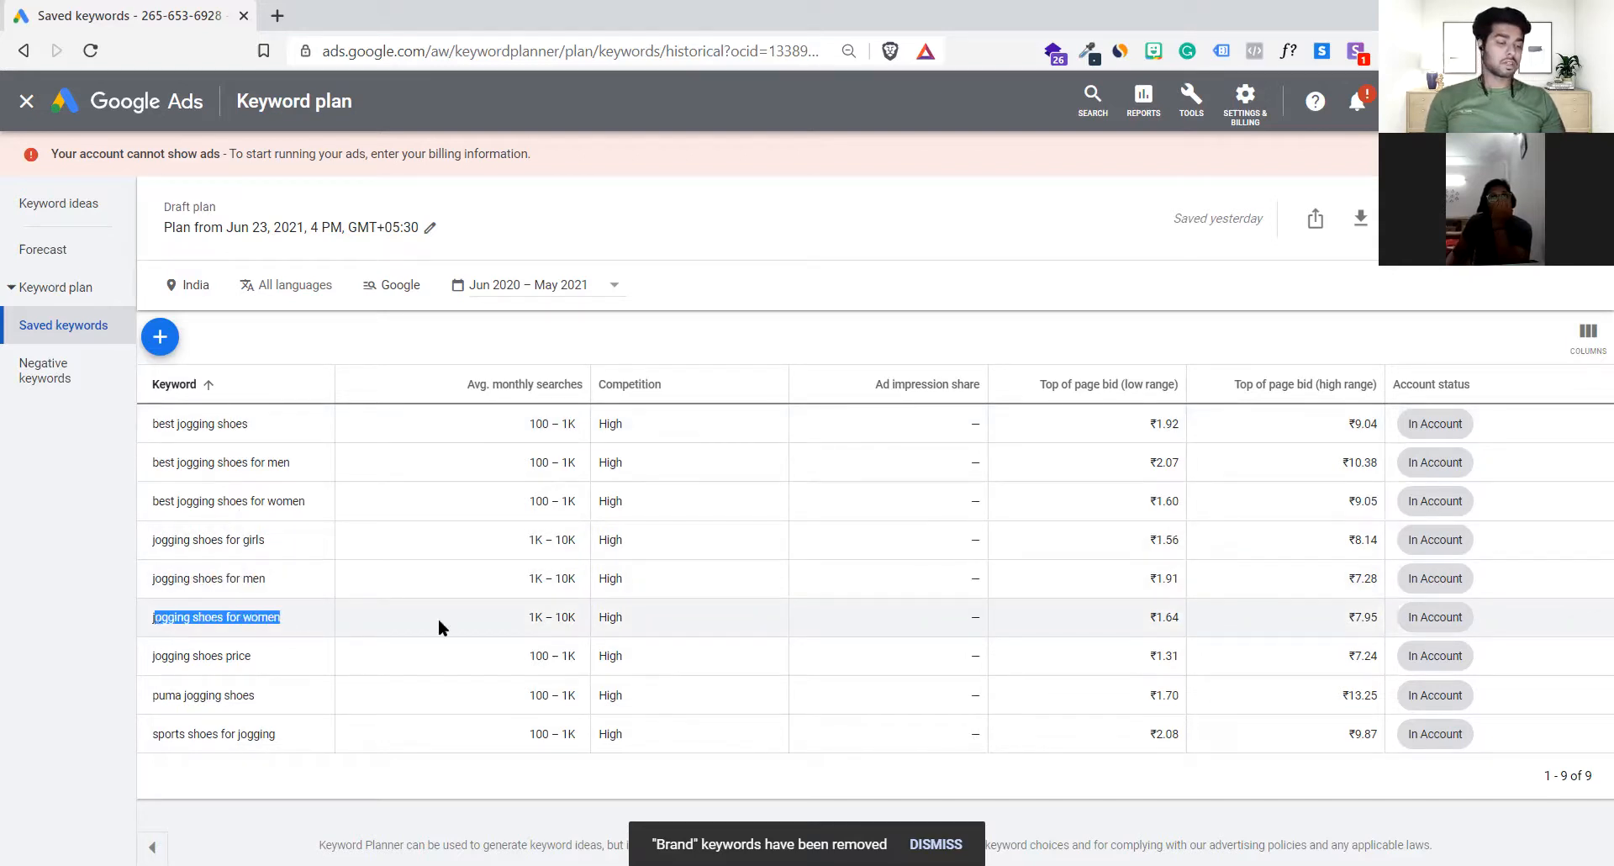
{"action": "left_click", "coordinate": [810, 626]}
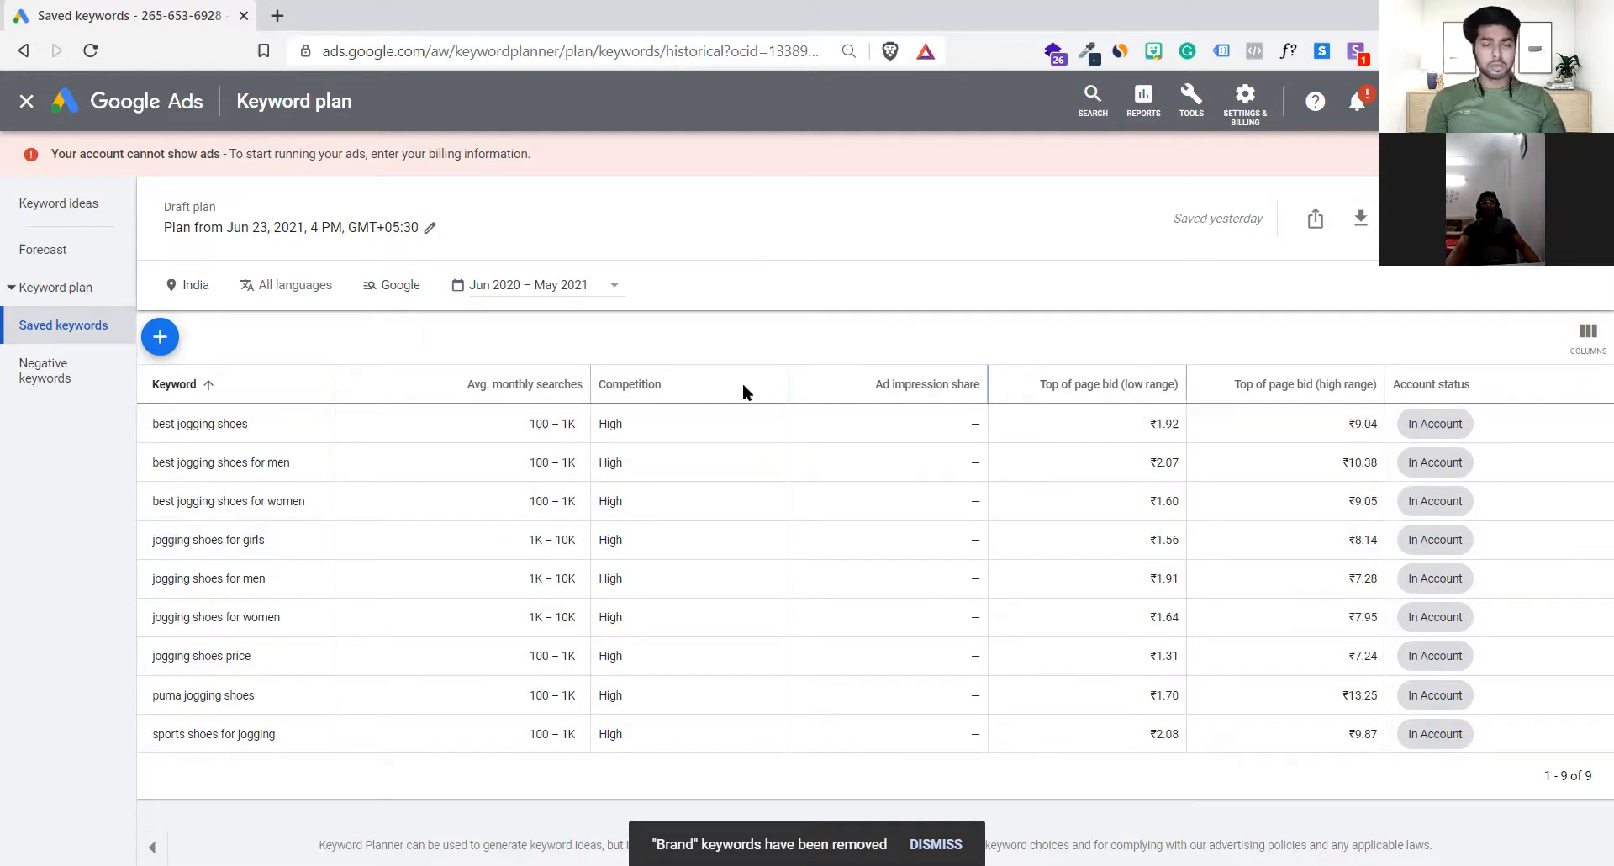
Step: Adjust the widths of the Competition and Avg. monthly searches columns in the saved keywords table
{"action": "left_click_drag", "start_coordinate": [743, 382], "coordinate": [740, 384]}
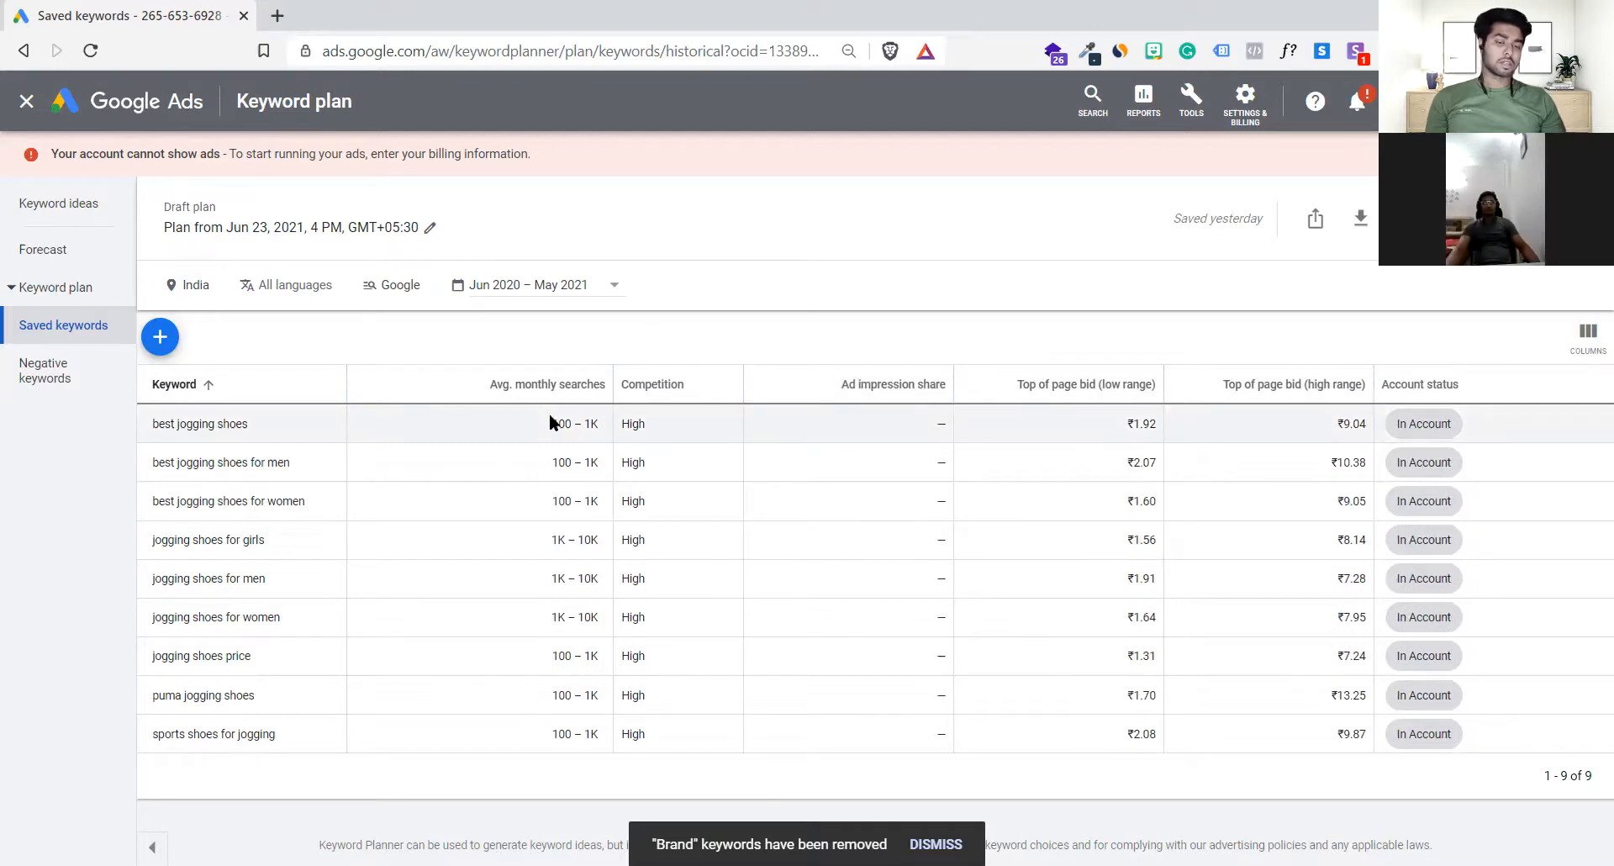
{"action": "left_click_drag", "start_coordinate": [551, 423], "coordinate": [603, 425]}
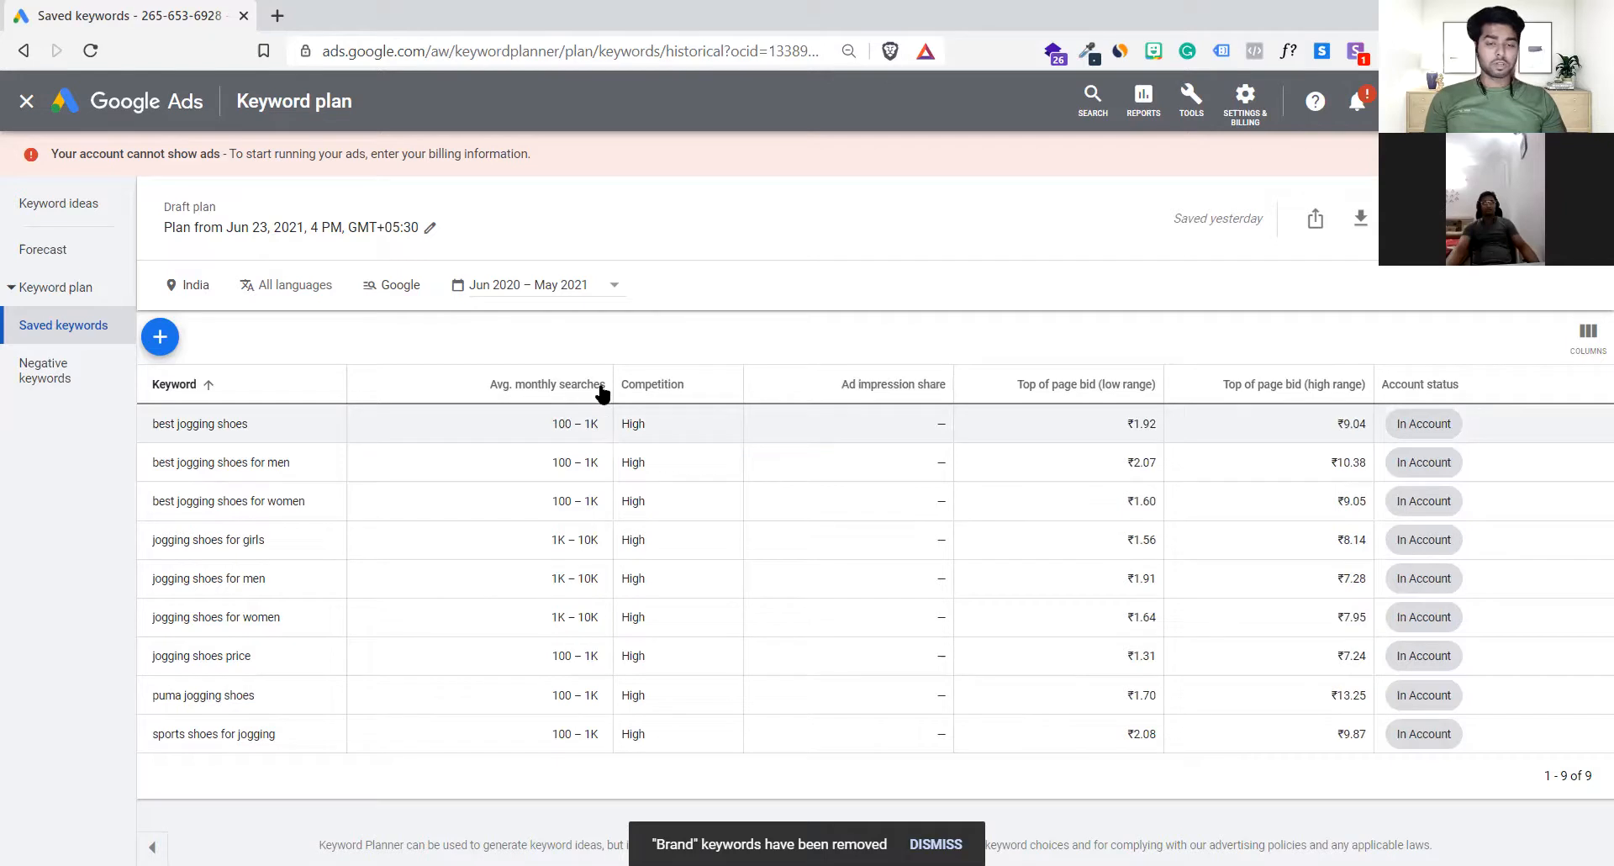
{"action": "mouse_move", "coordinate": [611, 382]}
{"action": "left_mouse_down"}
{"action": "mouse_move", "coordinate": [551, 383]}
{"action": "mouse_move", "coordinate": [604, 383]}
{"action": "left_mouse_up"}
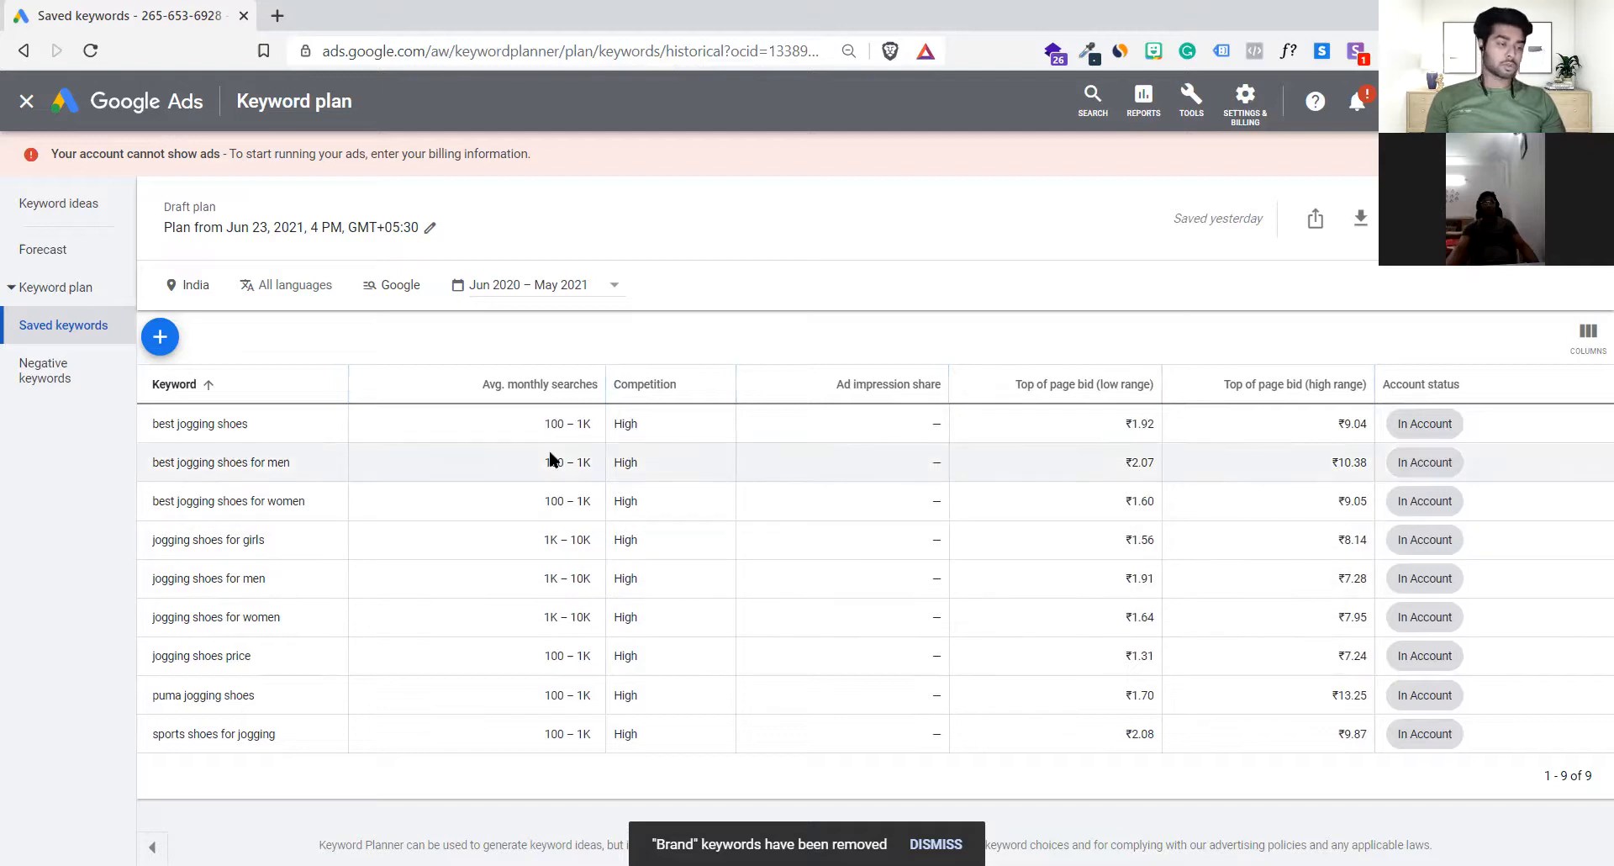
Step: Compare the average monthly searches of the saved keywords from best jogging shoes down to puma jogging shoes
{"action": "left_click_drag", "start_coordinate": [551, 424], "coordinate": [579, 696]}
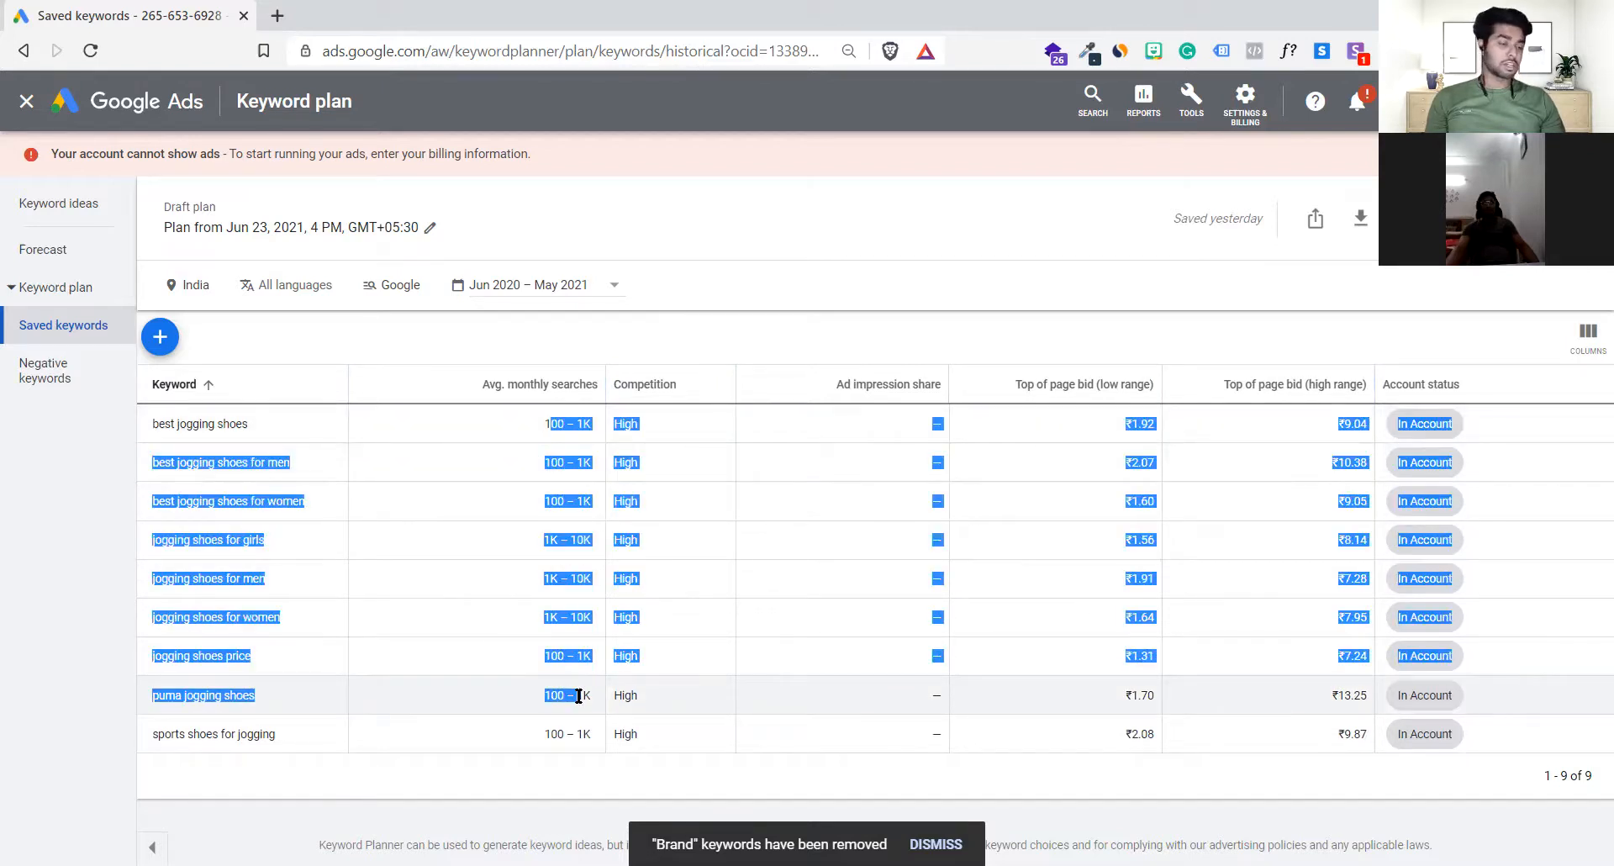
{"action": "left_click", "coordinate": [578, 696]}
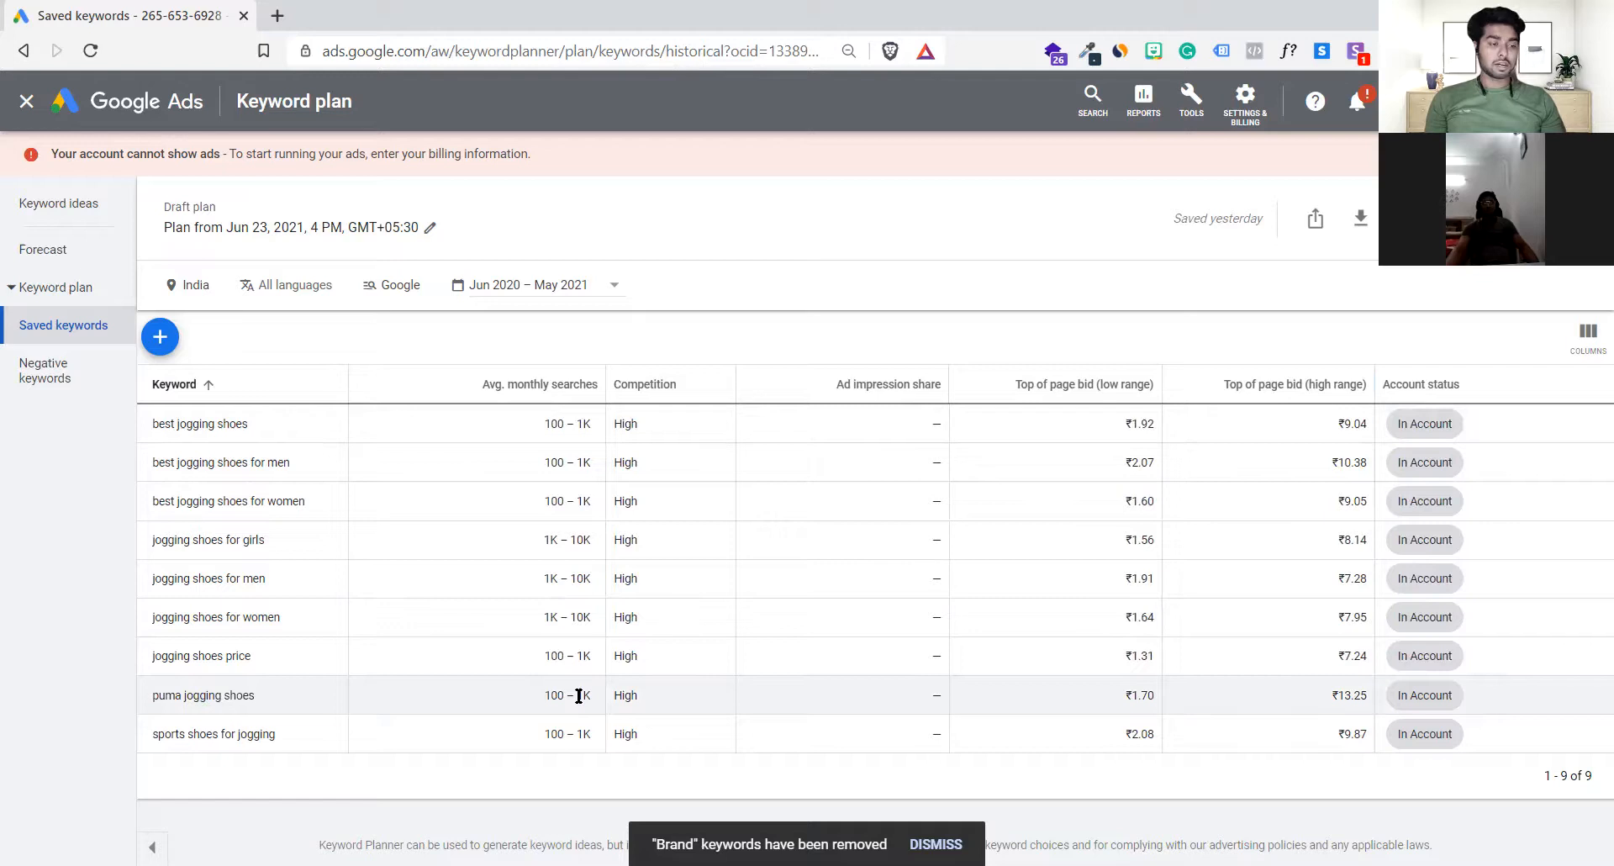
{"action": "left_click_drag", "start_coordinate": [532, 410], "coordinate": [570, 697]}
{"action": "left_click", "coordinate": [570, 697]}
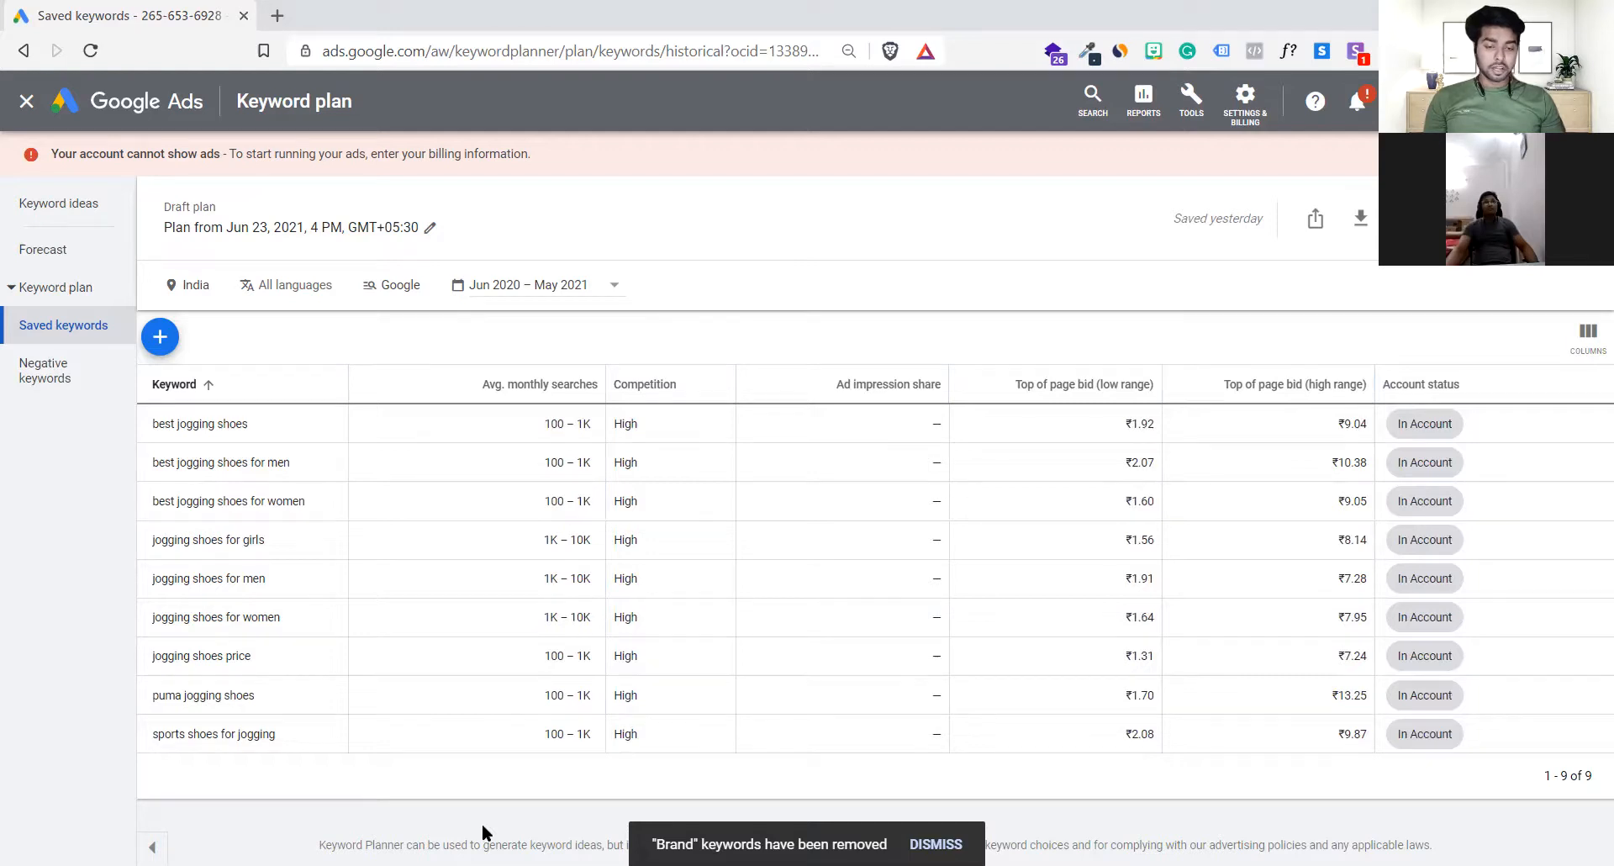
Step: Switch to the Google Ads Day 3 presentation in Canva and advance to the Keywords Match Type slide
{"action": "key", "text": "alt+Tab"}
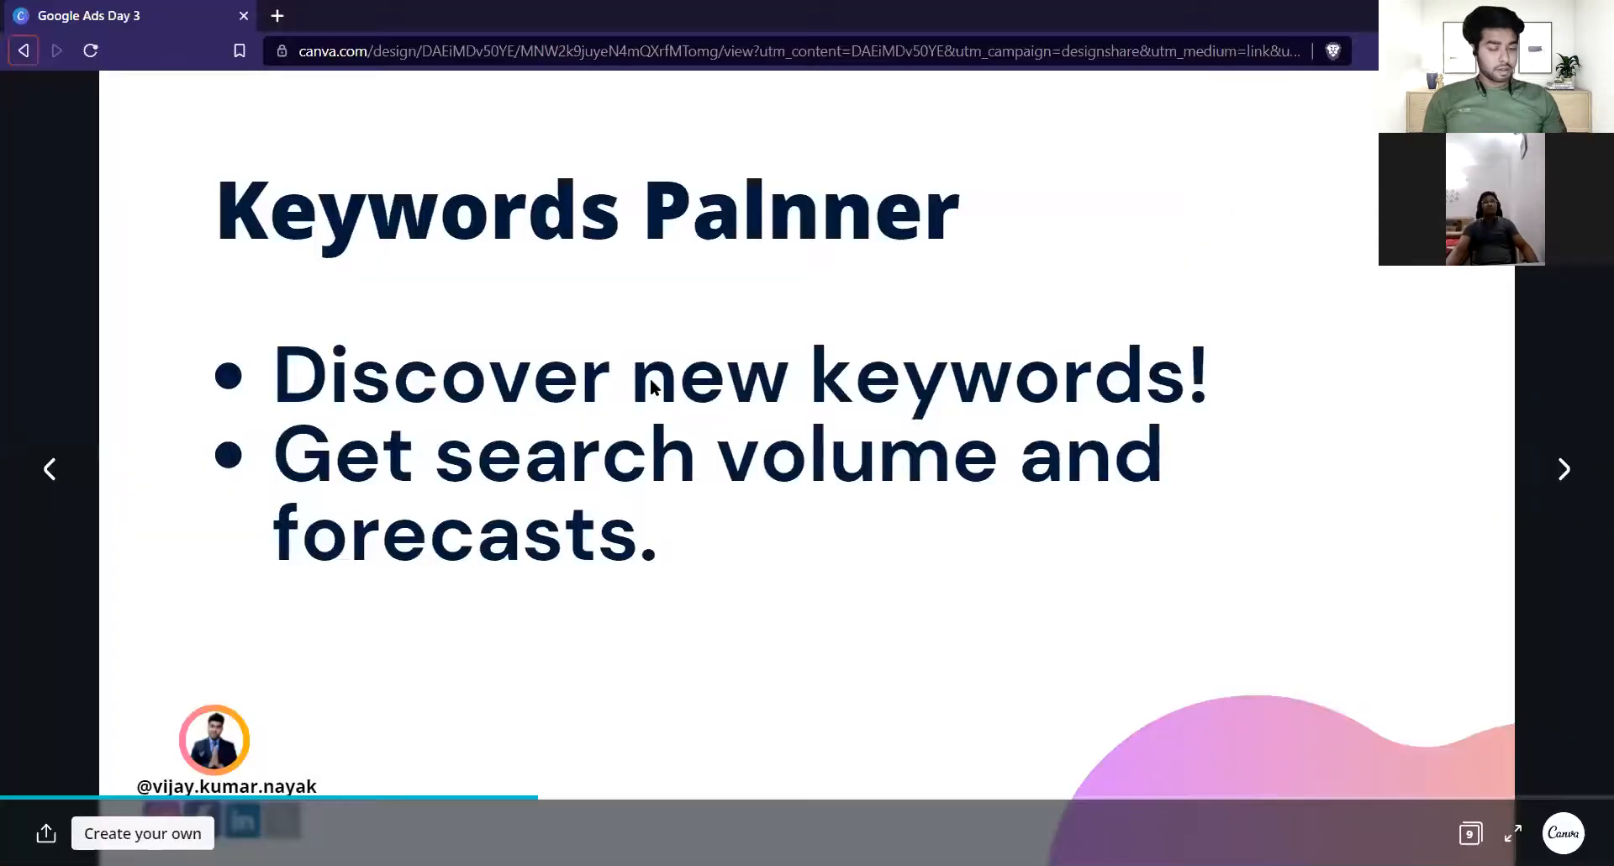
{"action": "left_click", "coordinate": [1027, 456]}
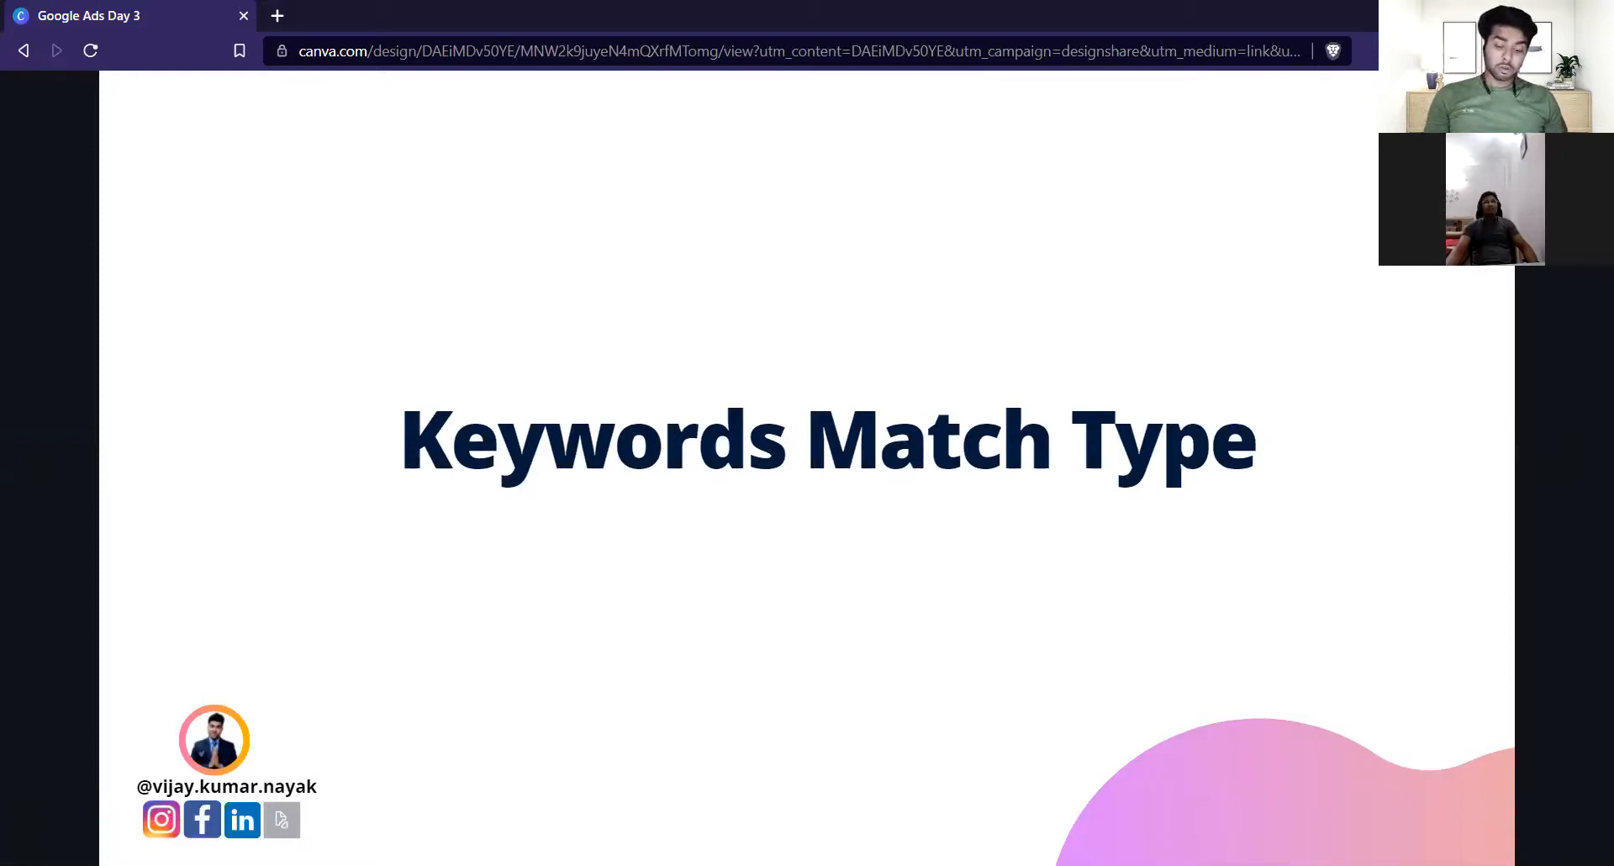
{"action": "key", "text": "alt+Tab"}
{"action": "mouse_move", "coordinate": [826, 835]}
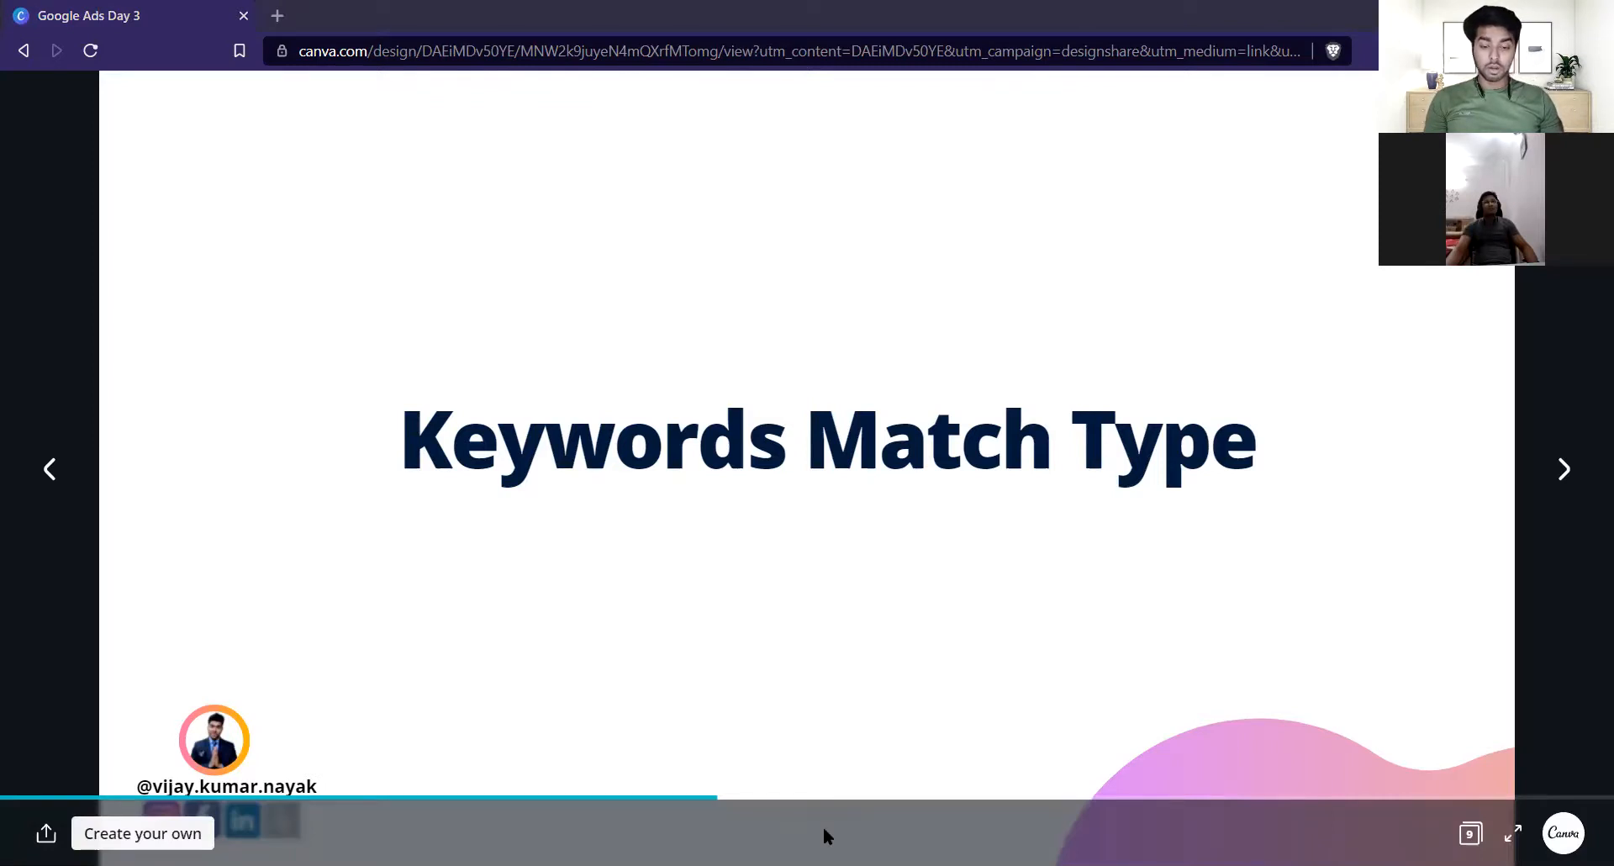
Step: Switch back to Google Ads and examine the saved keyword best jogging shoes as a match type example
{"action": "key", "text": "alt+Tab"}
{"action": "left_click_drag", "start_coordinate": [172, 425], "coordinate": [265, 422]}
{"action": "left_click", "coordinate": [264, 422]}
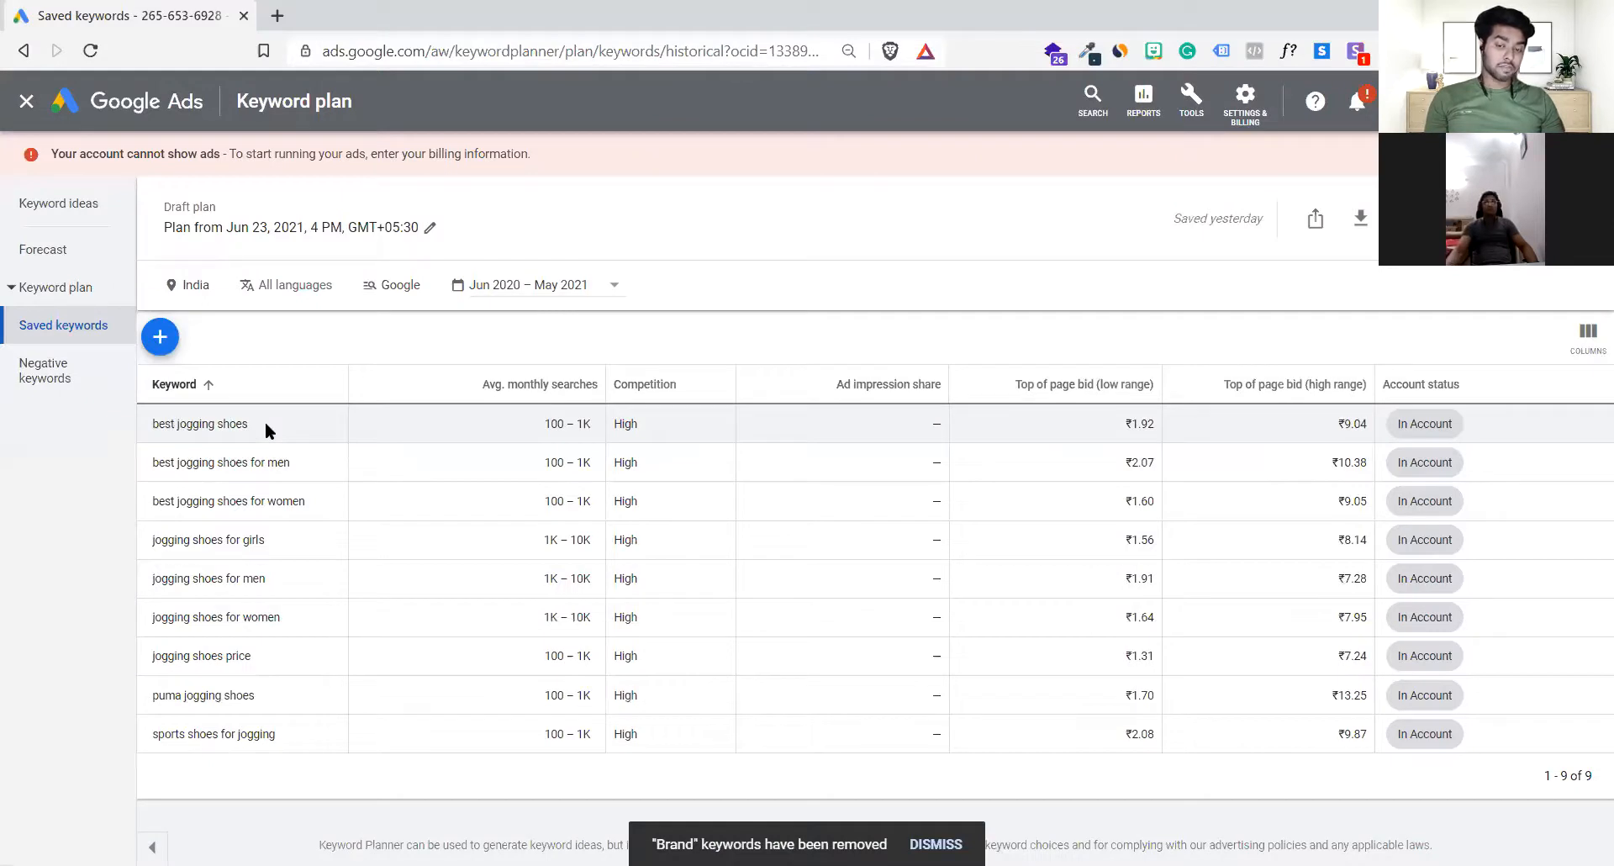
{"action": "left_click", "coordinate": [215, 424]}
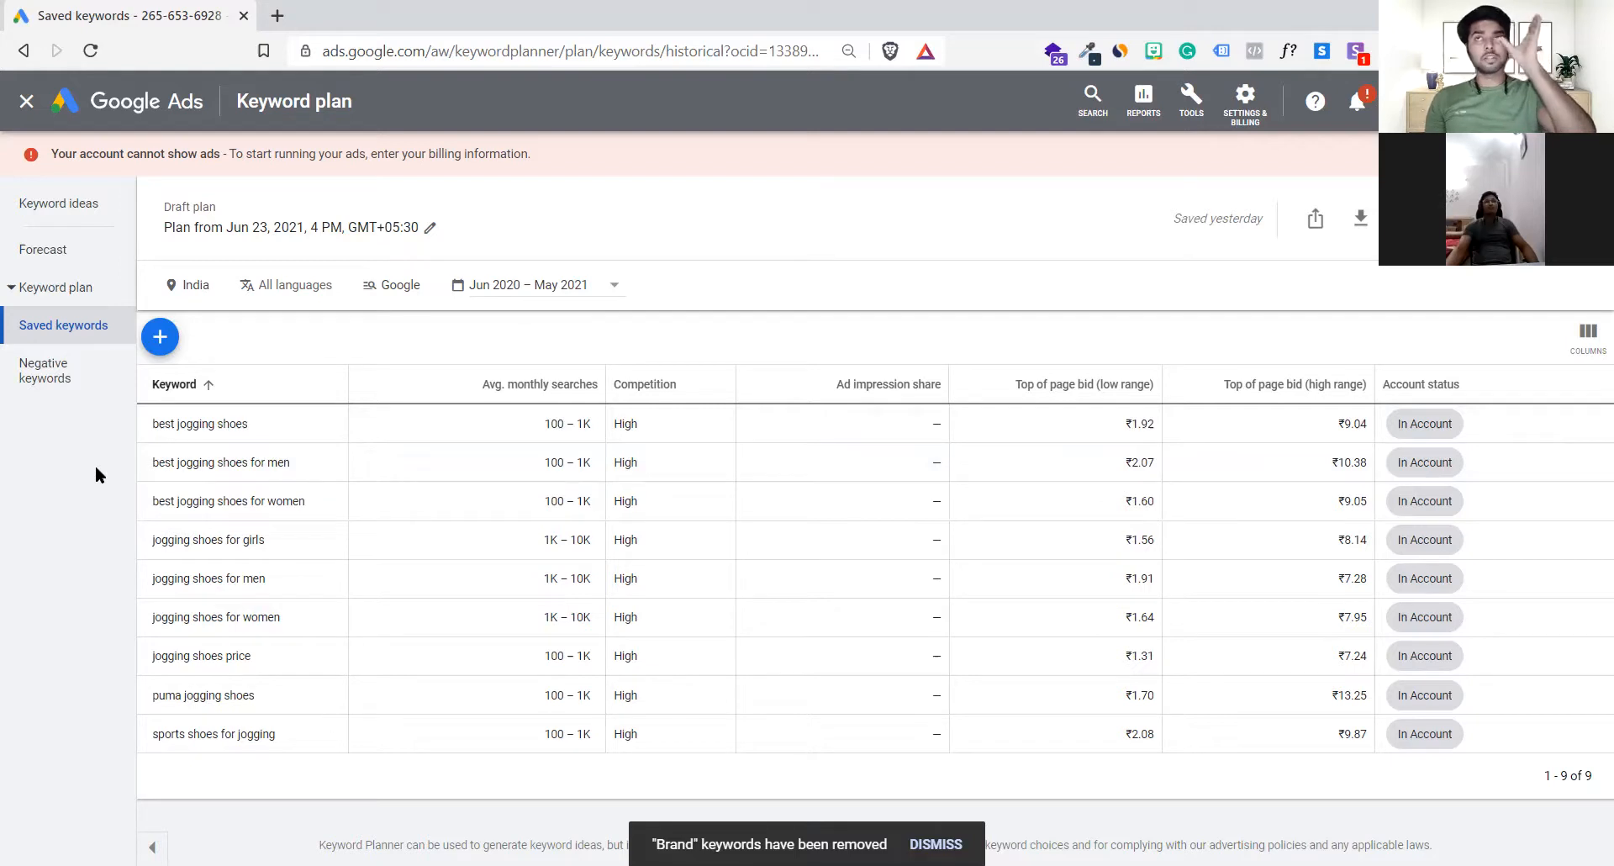
{"action": "left_click_drag", "start_coordinate": [269, 420], "coordinate": [117, 422]}
{"action": "left_click", "coordinate": [118, 422]}
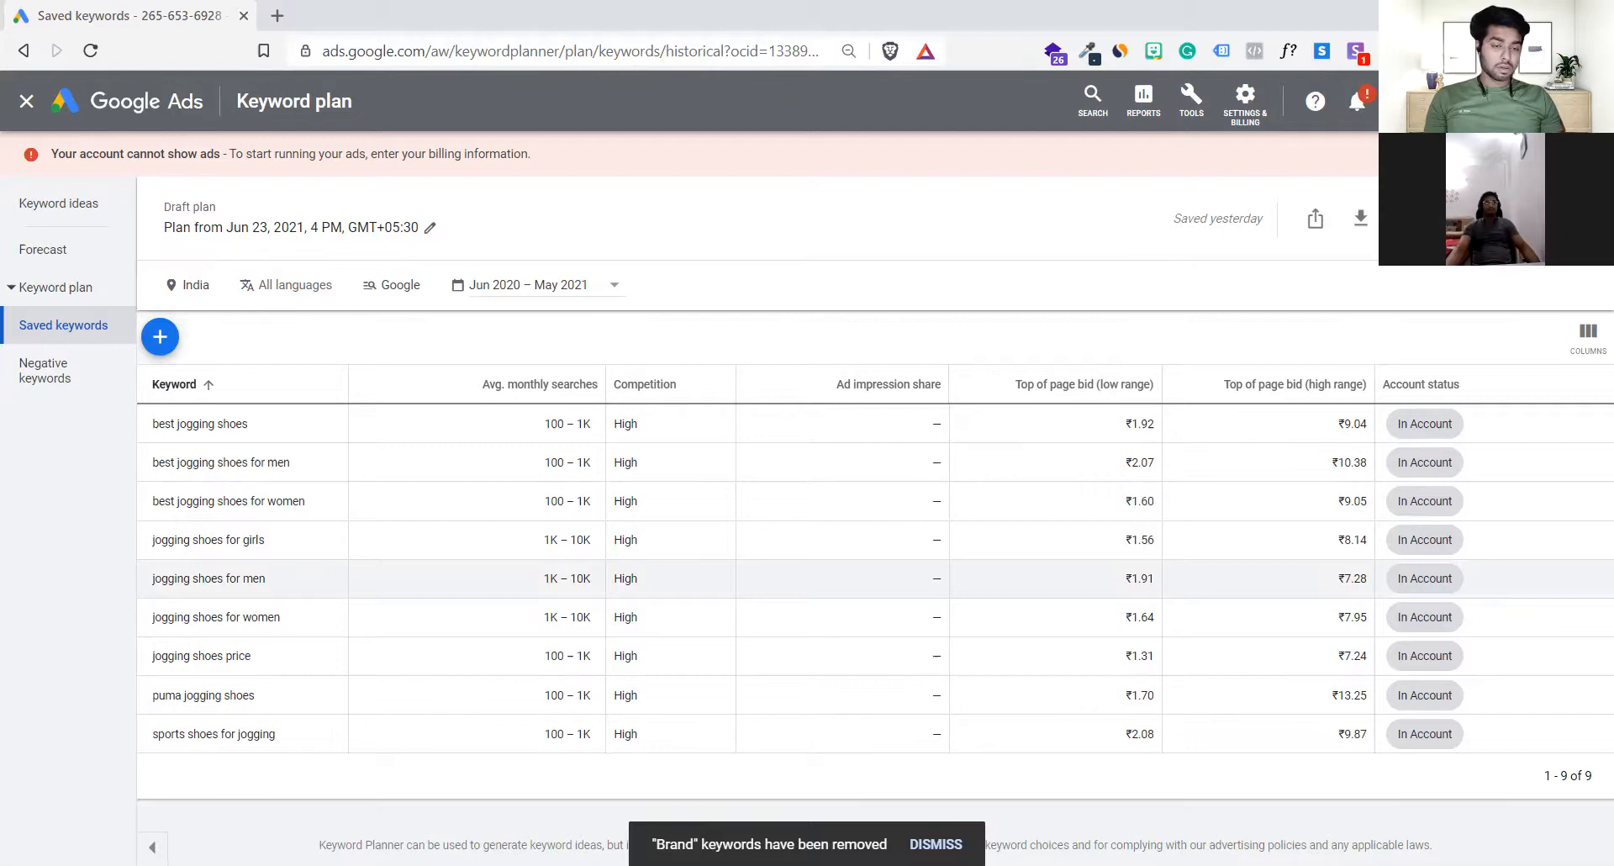
Step: Switch to the Canva presentation and advance to the Google's Broad Match Modifier slide
{"action": "key", "text": "alt+Tab"}
{"action": "key", "text": "Right"}
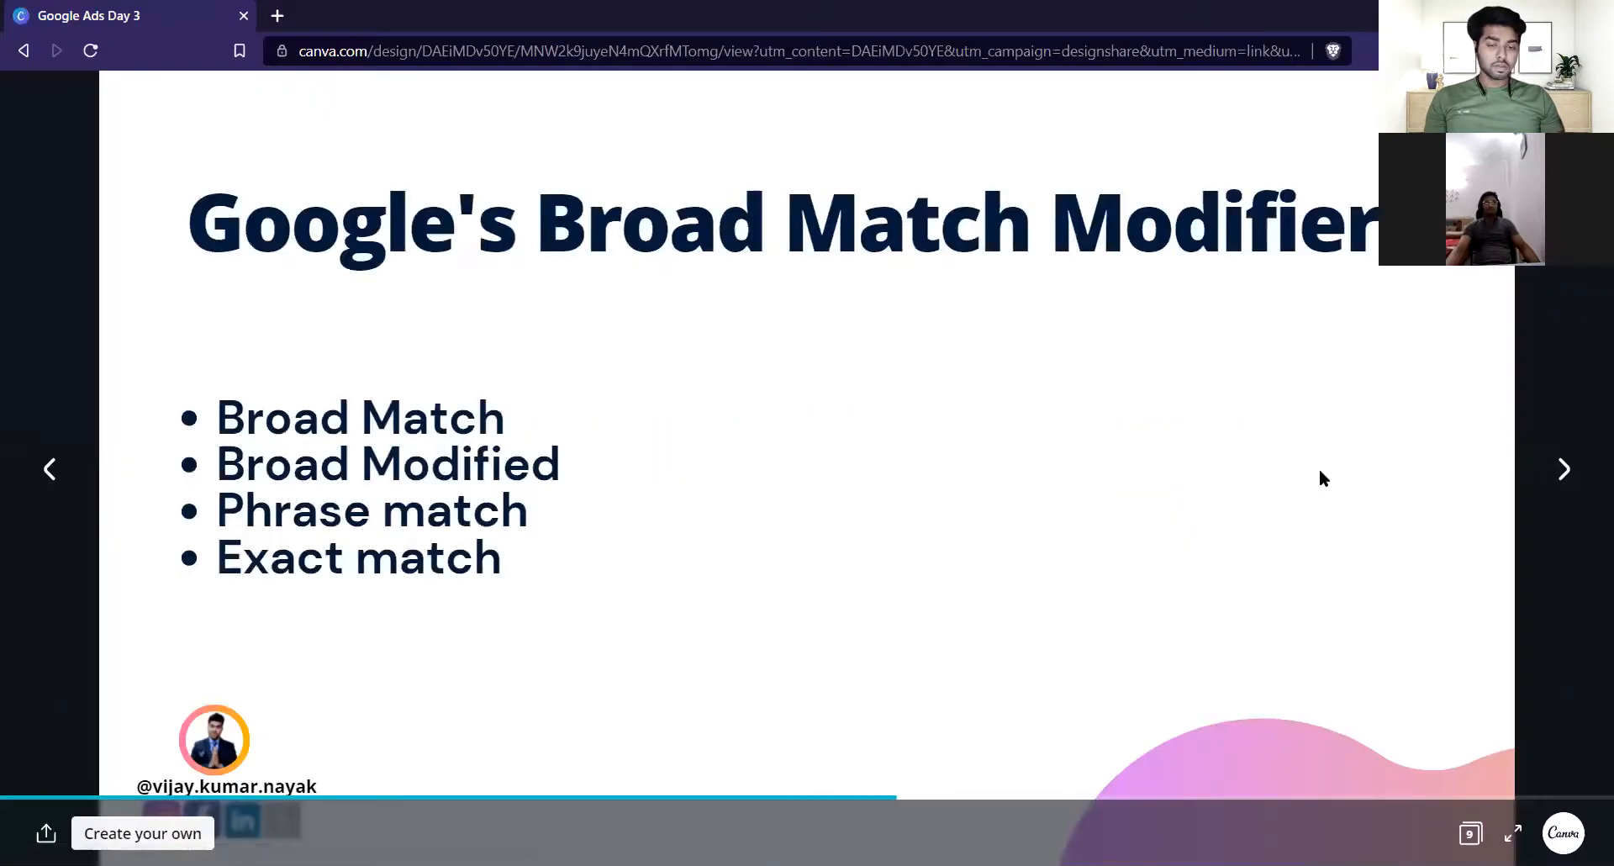
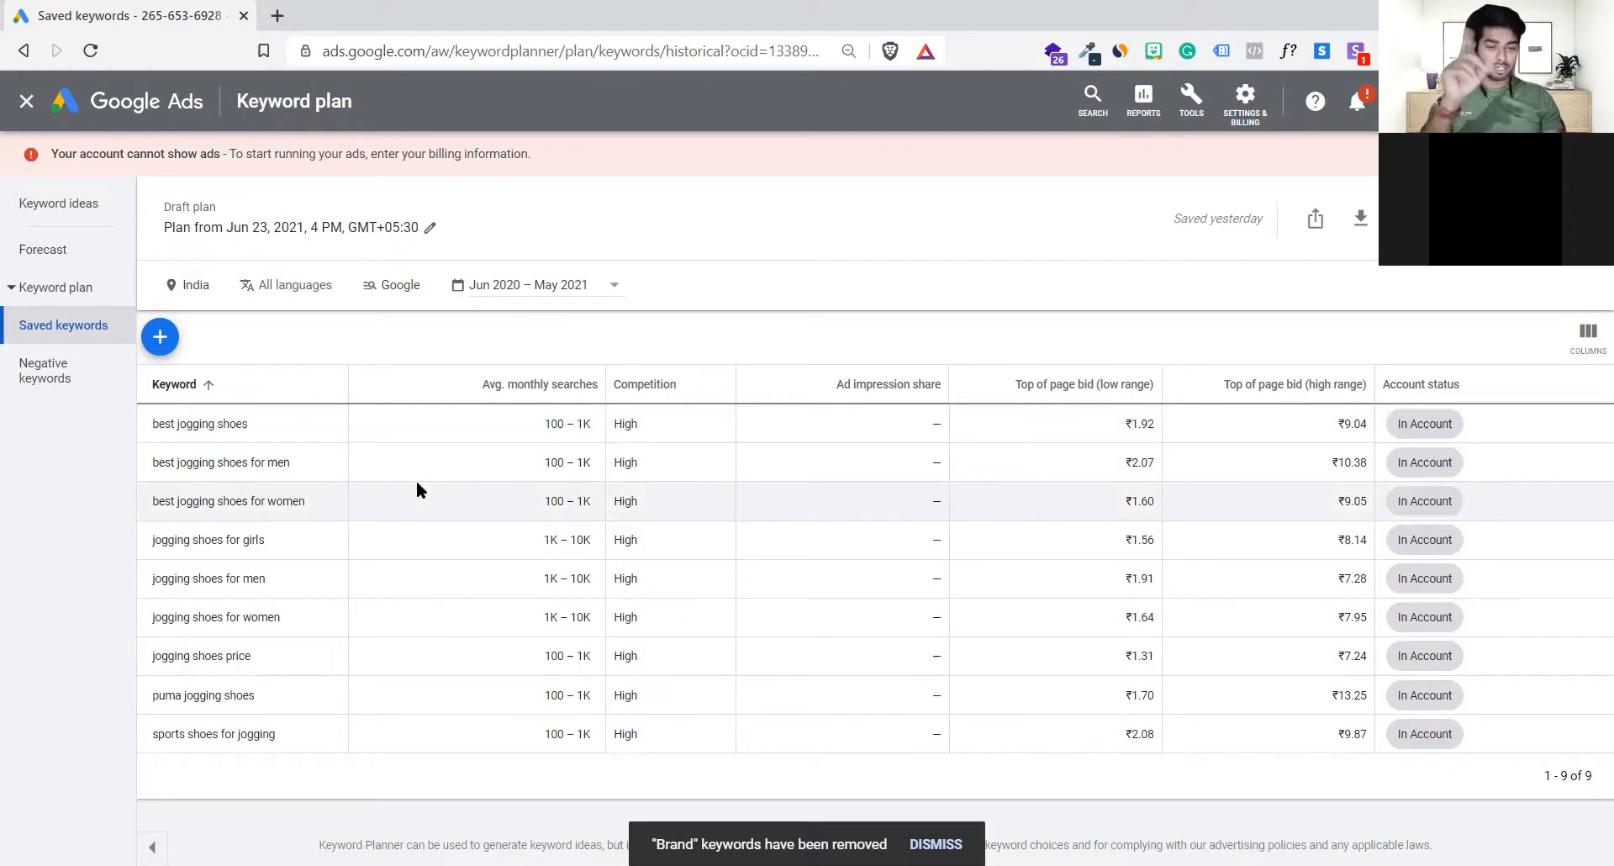
Step: Leave the keyword plan and open the search keywords of the Sports Shoes campaign
{"action": "left_click", "coordinate": [30, 102]}
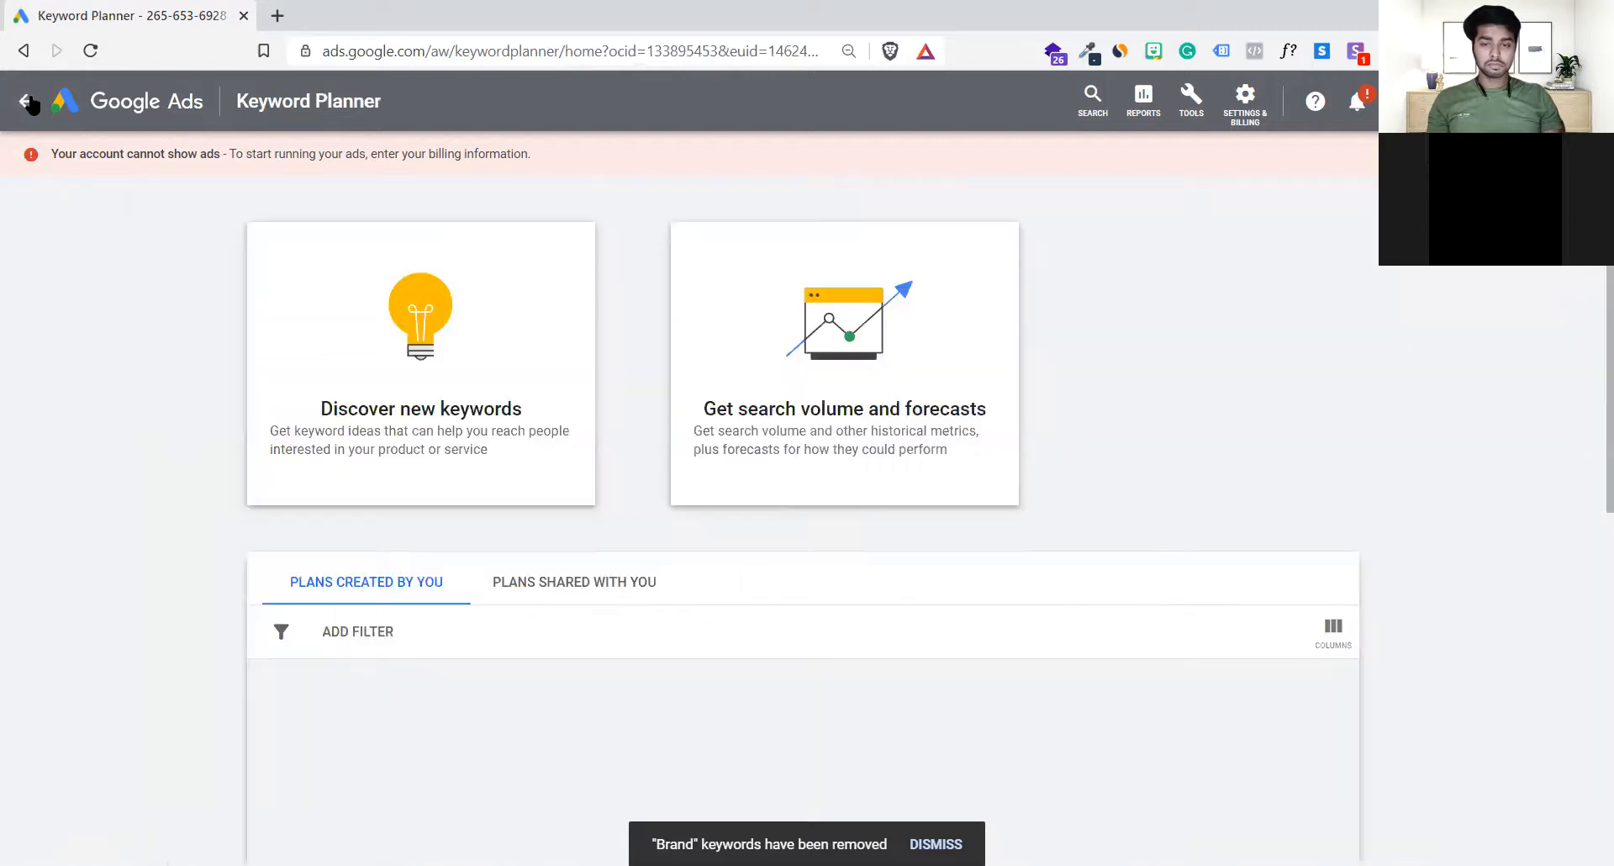
{"action": "left_click", "coordinate": [60, 103]}
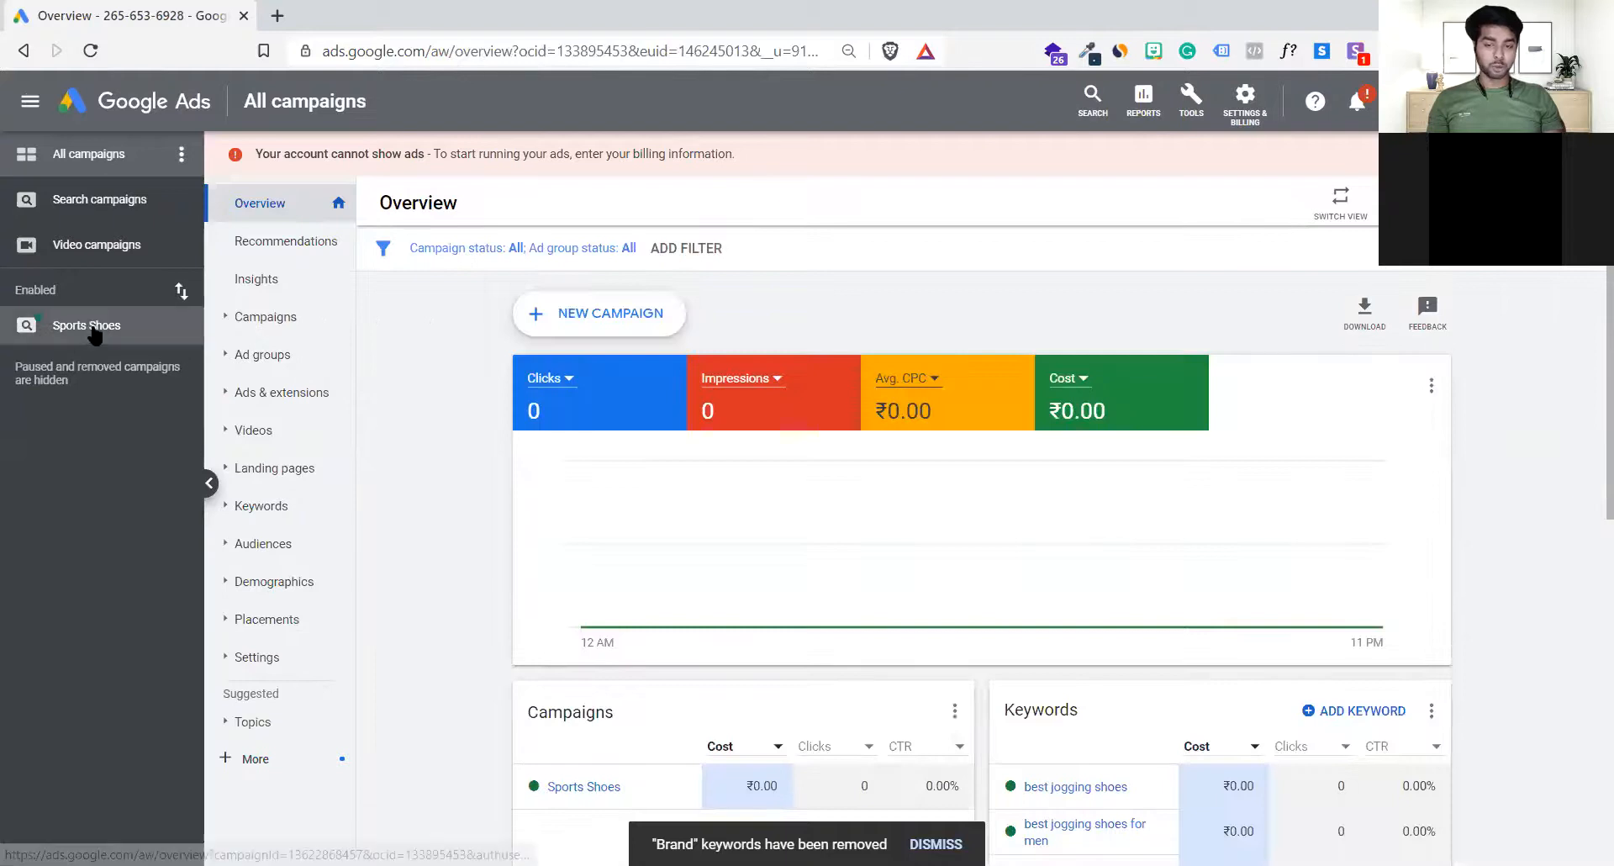
{"action": "left_click", "coordinate": [70, 326]}
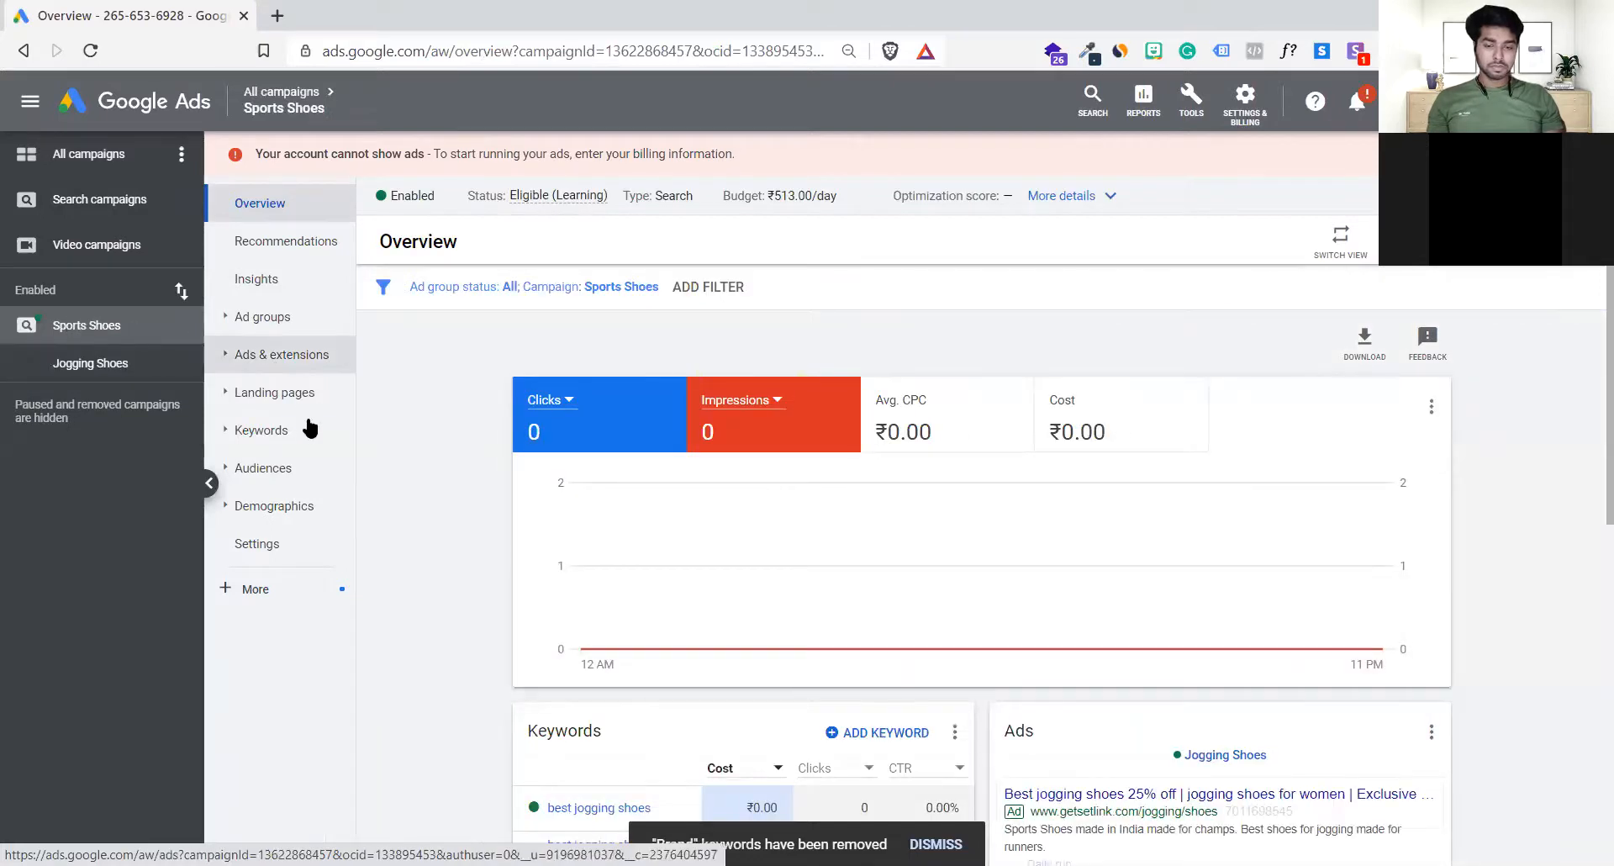
{"action": "left_click", "coordinate": [294, 433]}
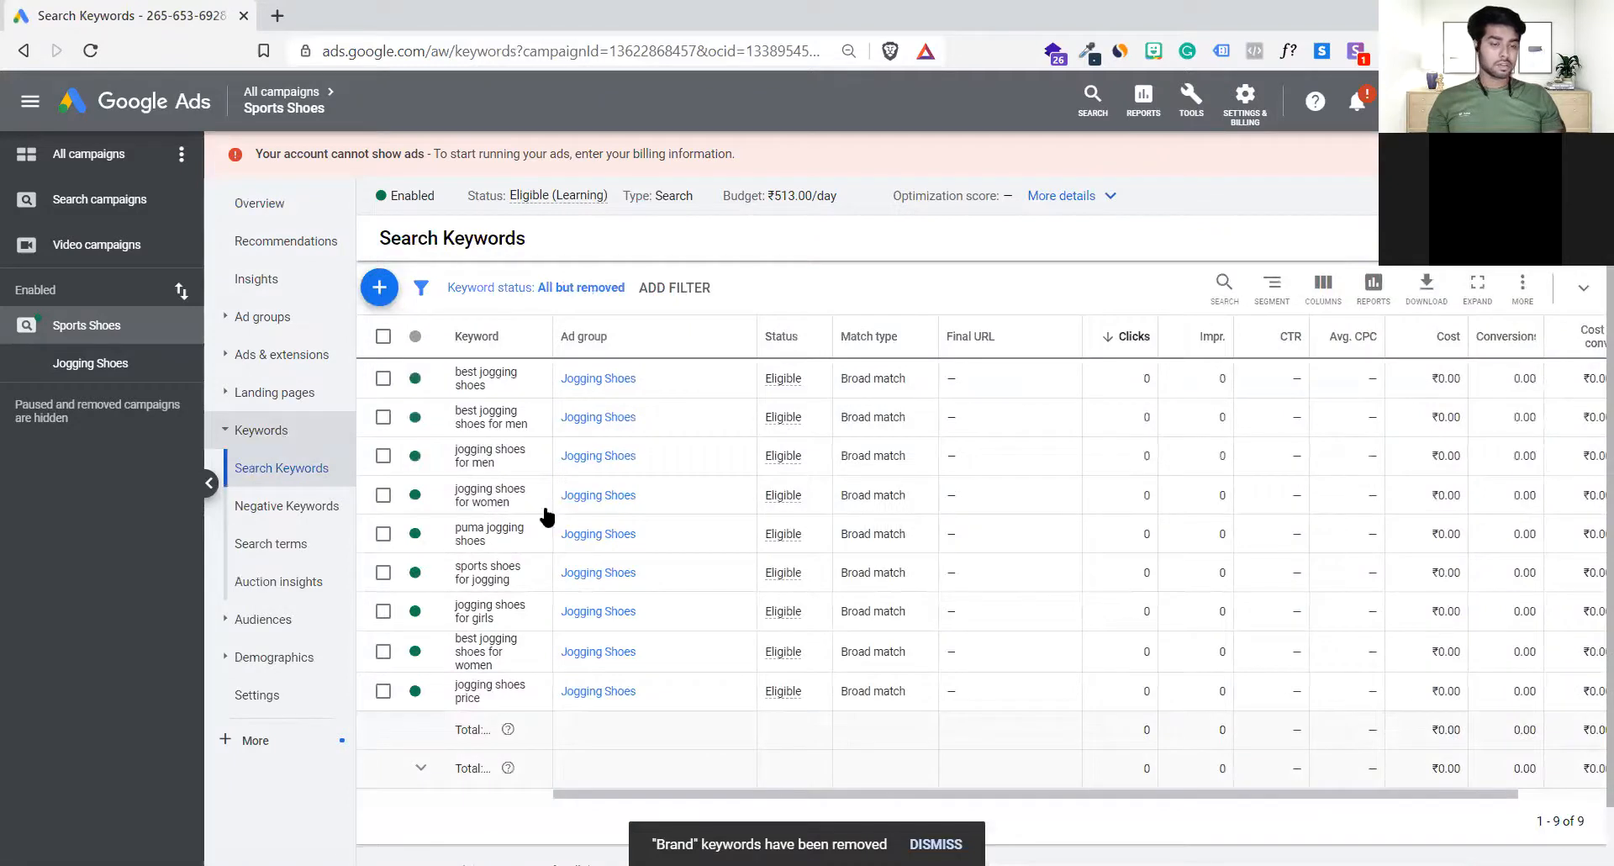
Step: Change the match type of the keyword best jogging shoes to Phrase match
{"action": "scroll", "coordinate": [1153, 648], "scroll_direction": "right", "scroll_amount": 1}
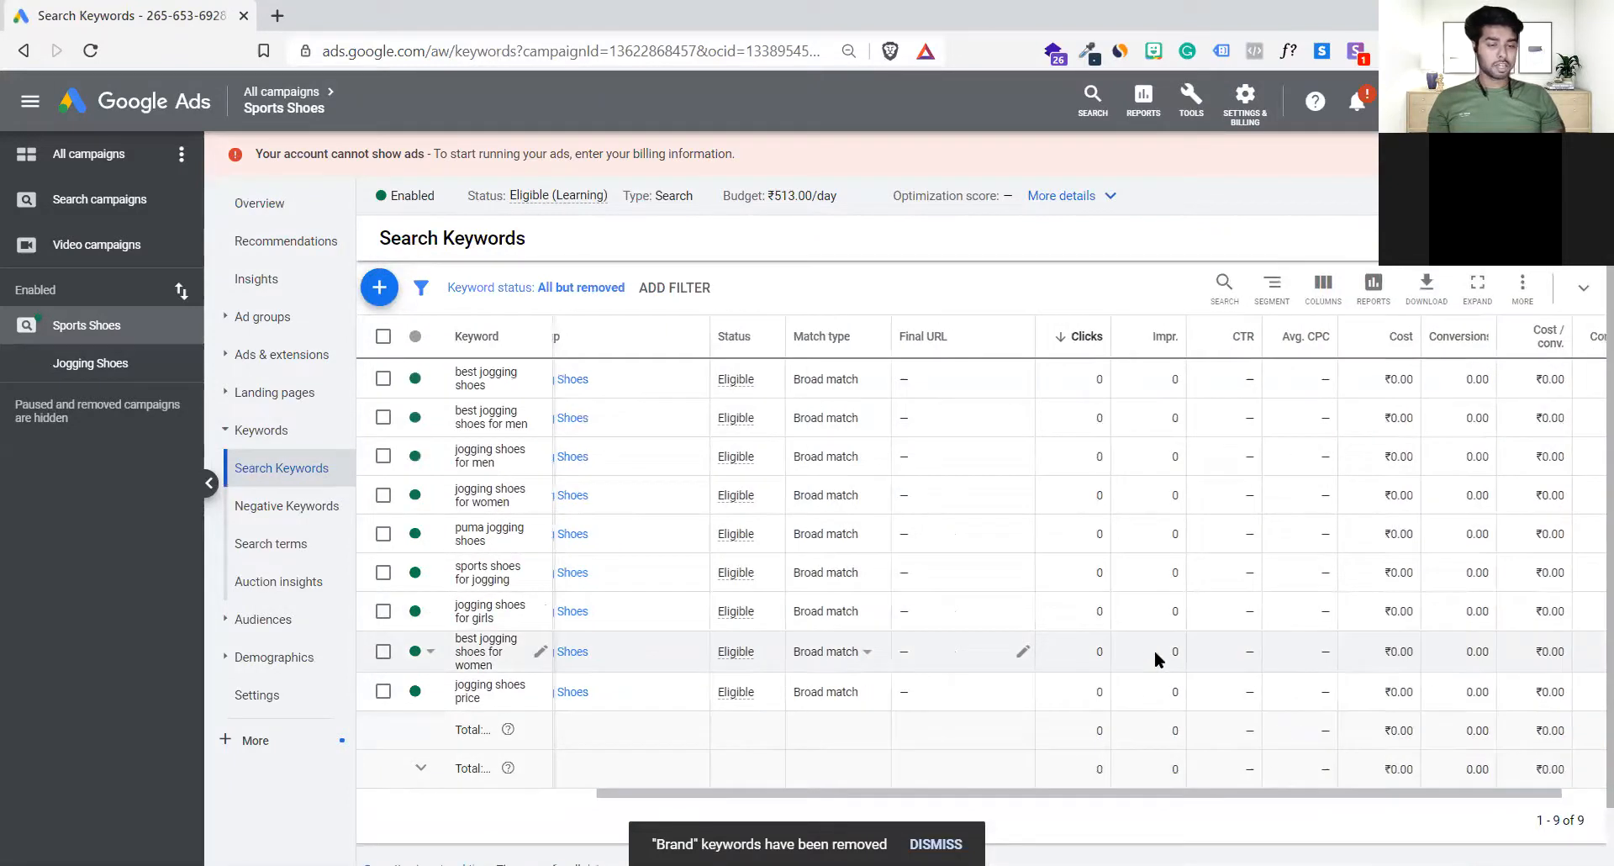
{"action": "scroll", "coordinate": [1153, 649], "scroll_direction": "right", "scroll_amount": 1}
{"action": "scroll", "coordinate": [1153, 649], "scroll_direction": "left", "scroll_amount": 1}
{"action": "scroll", "coordinate": [1060, 471], "scroll_direction": "down", "scroll_amount": 1}
{"action": "scroll", "coordinate": [1057, 497], "scroll_direction": "up", "scroll_amount": 1}
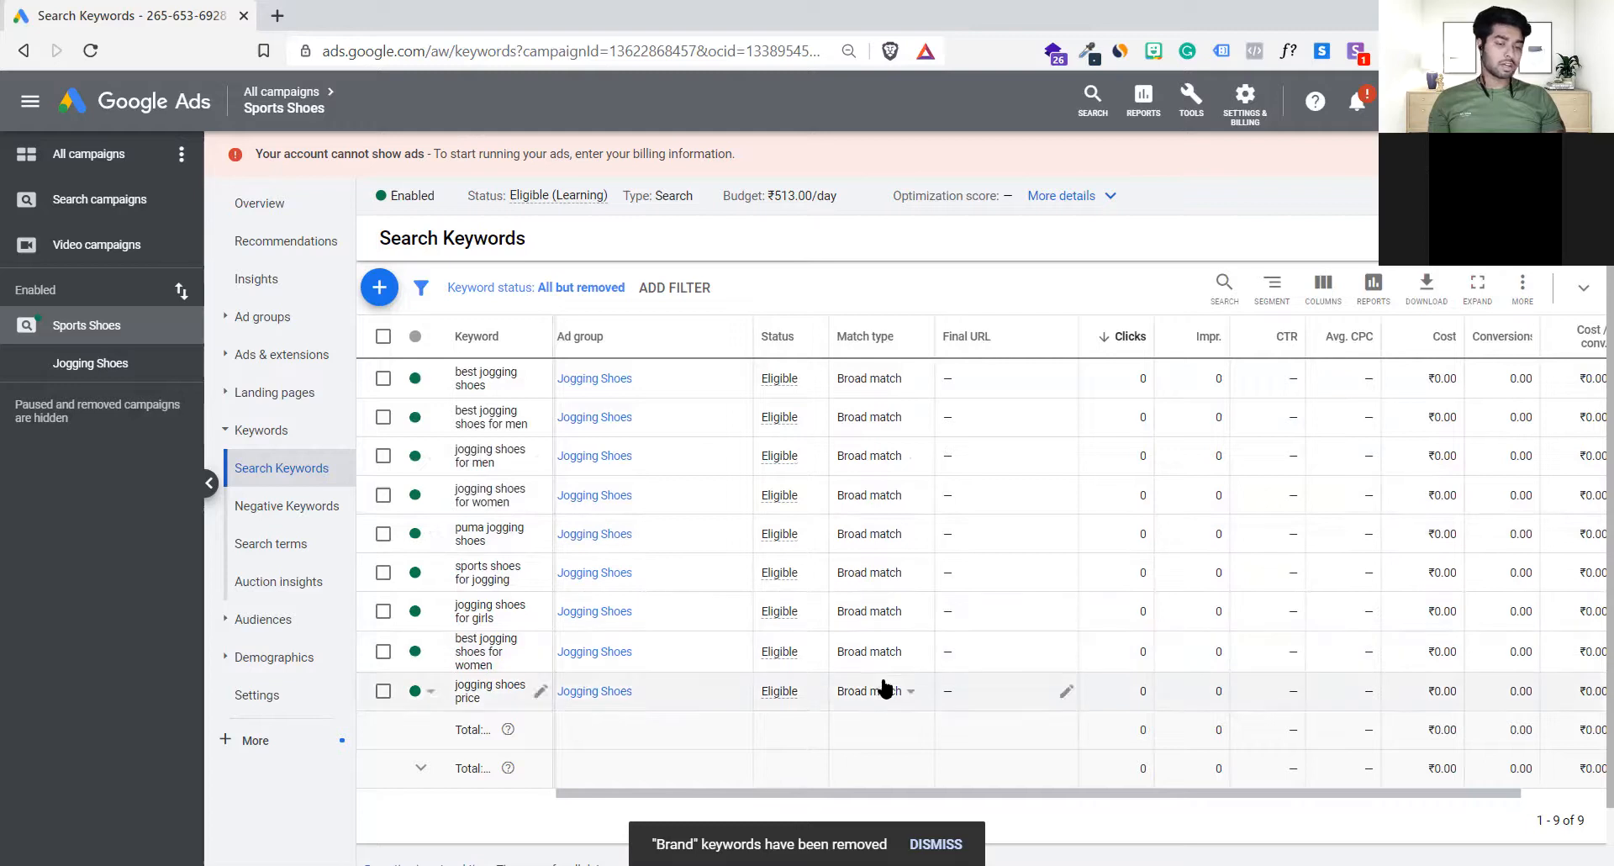
{"action": "left_click", "coordinate": [904, 380]}
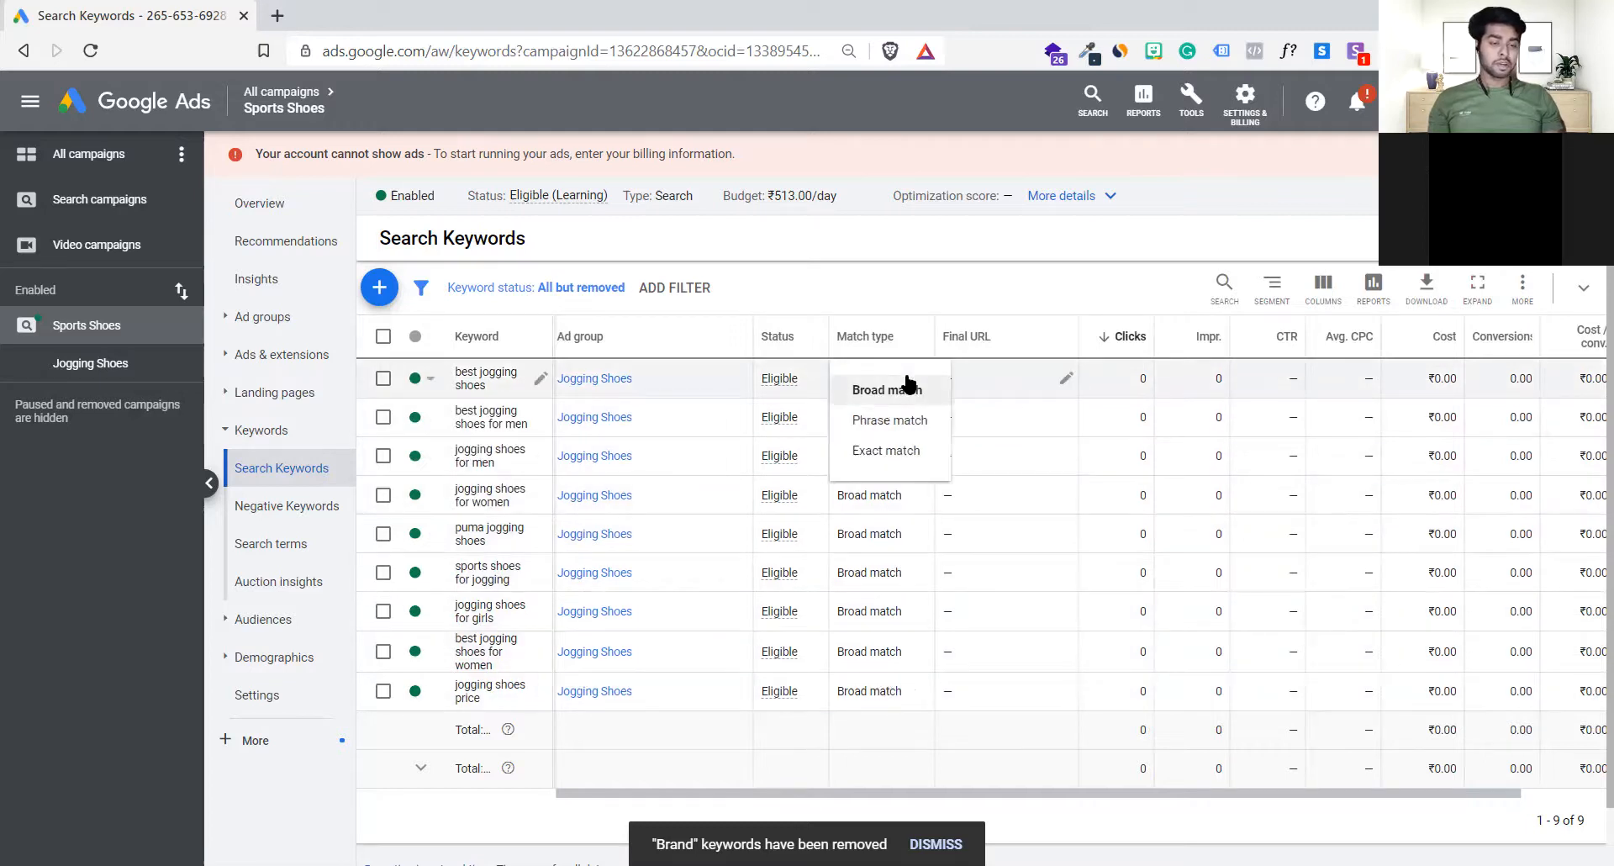
{"action": "left_click", "coordinate": [901, 430]}
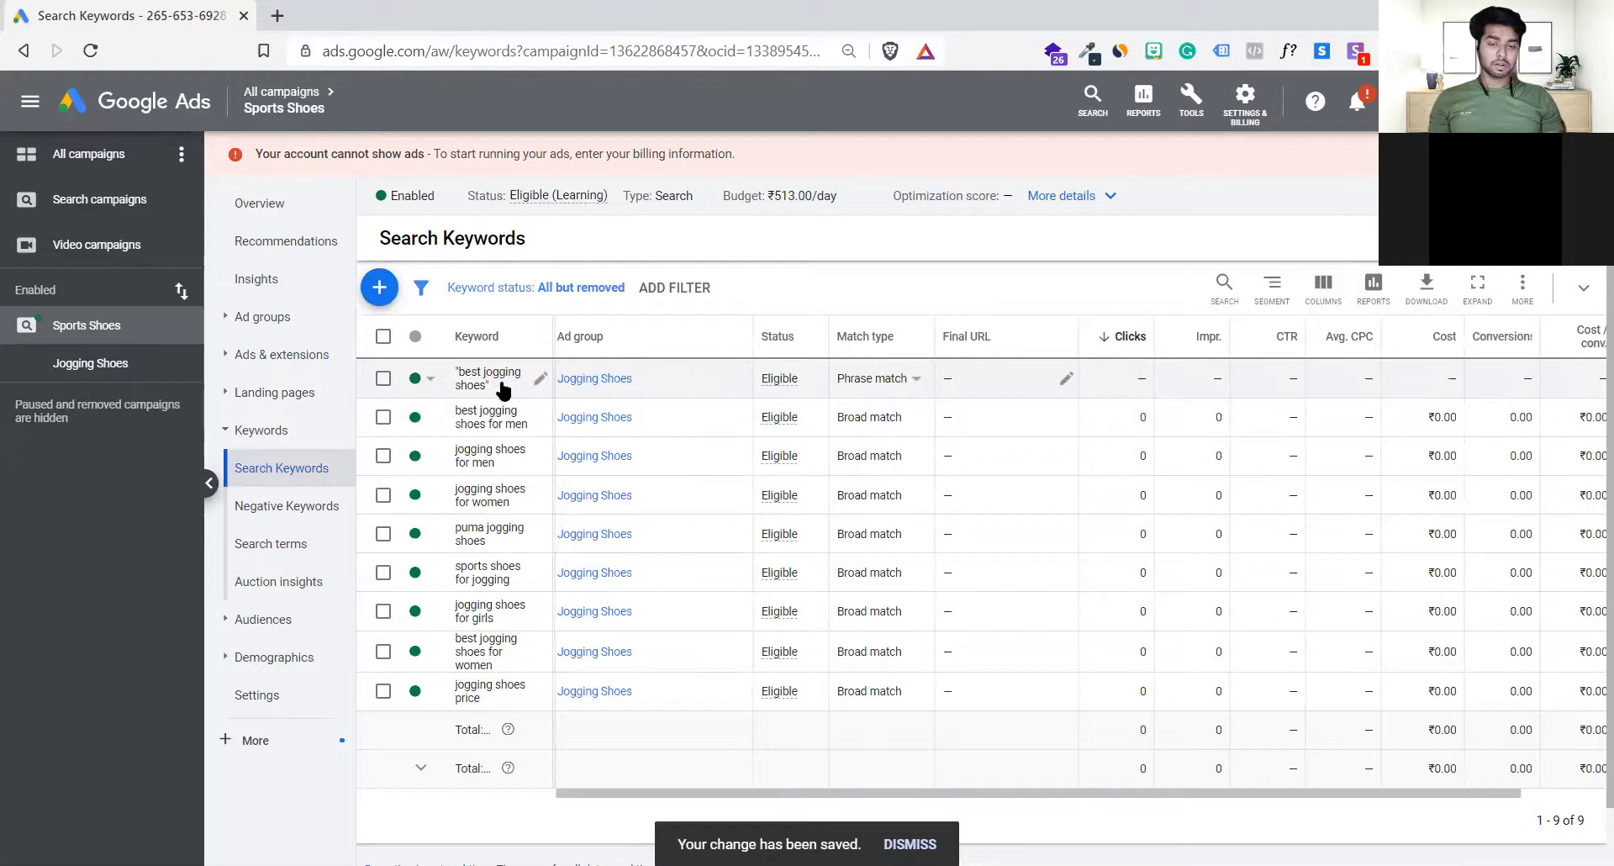
Step: Enlarge the keywords page and open the keyword best jogging shoes for men for editing
{"action": "key", "text": "ctrl+plus"}
{"action": "key", "text": "ctrl+plus"}
{"action": "key", "text": "ctrl+plus"}
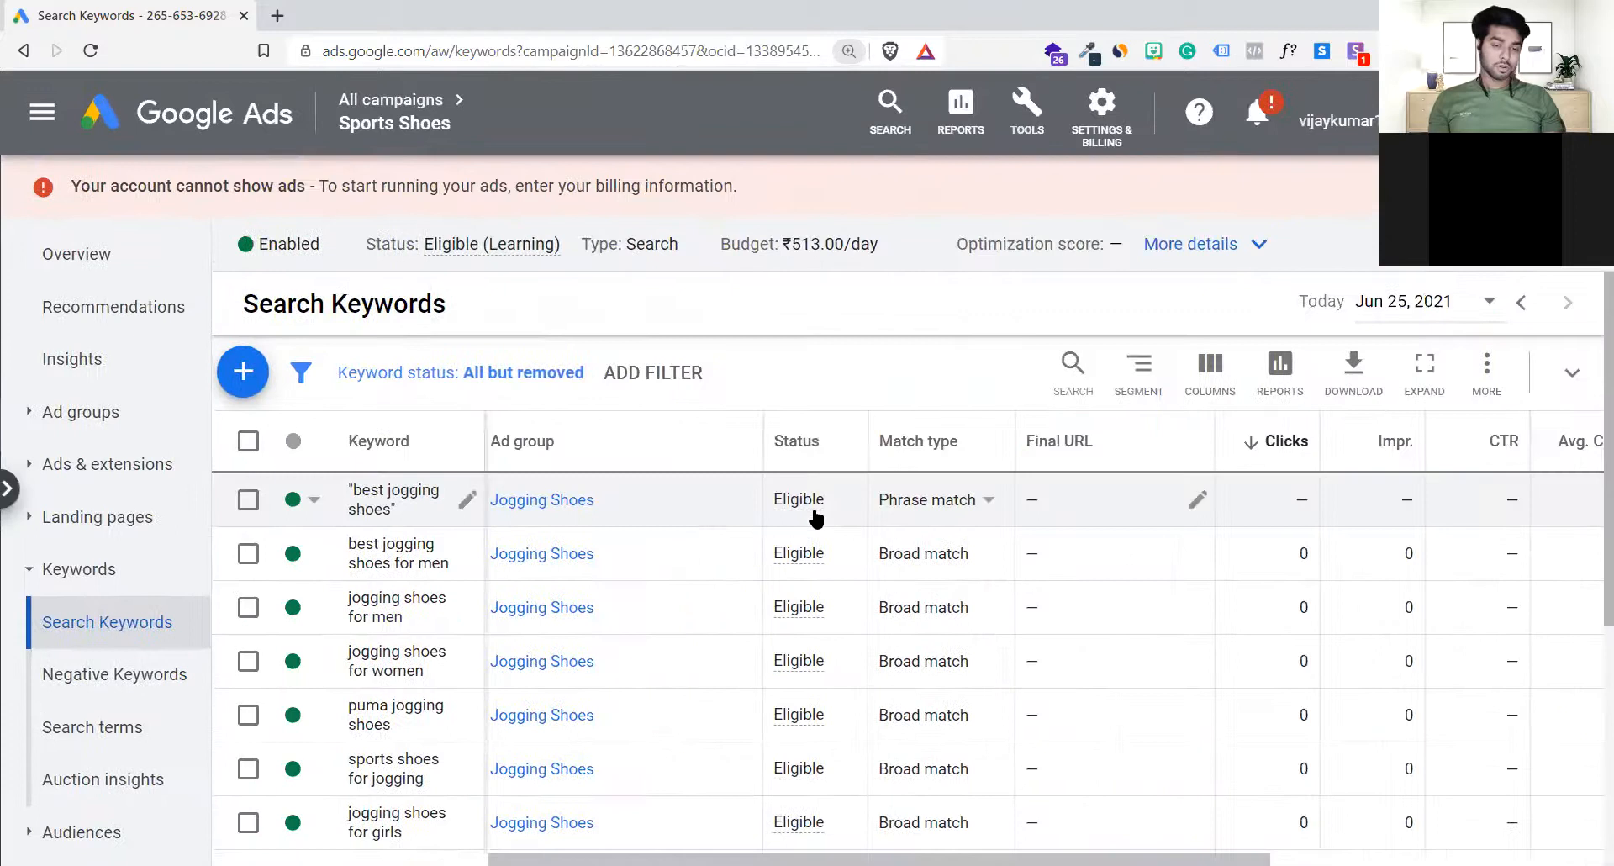
{"action": "mouse_move", "coordinate": [816, 517]}
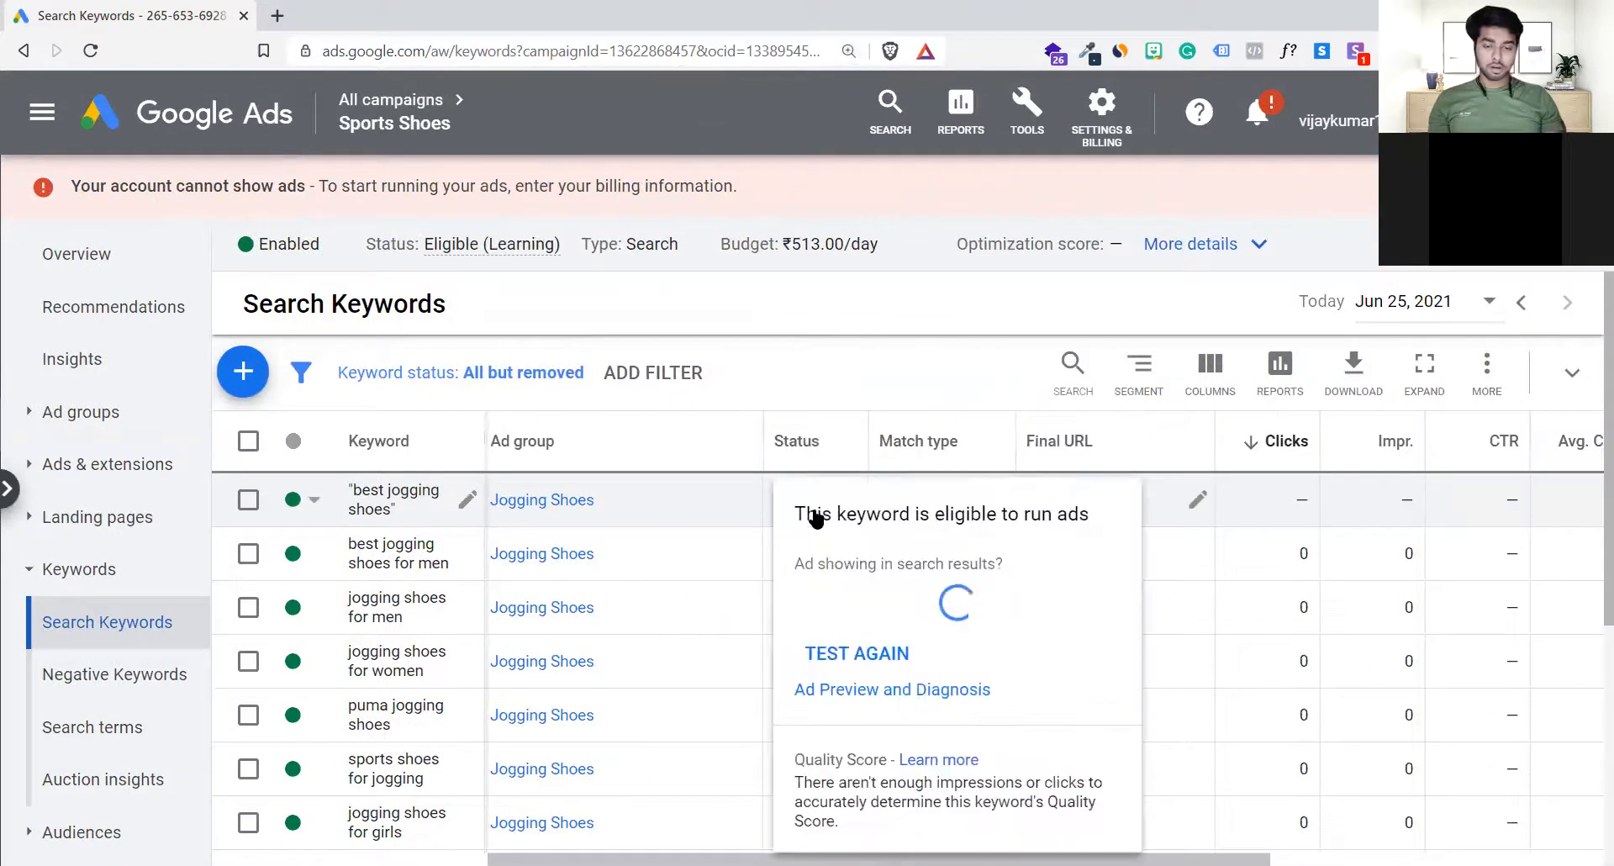
{"action": "key", "text": "ctrl+minus"}
{"action": "key", "text": "ctrl+minus"}
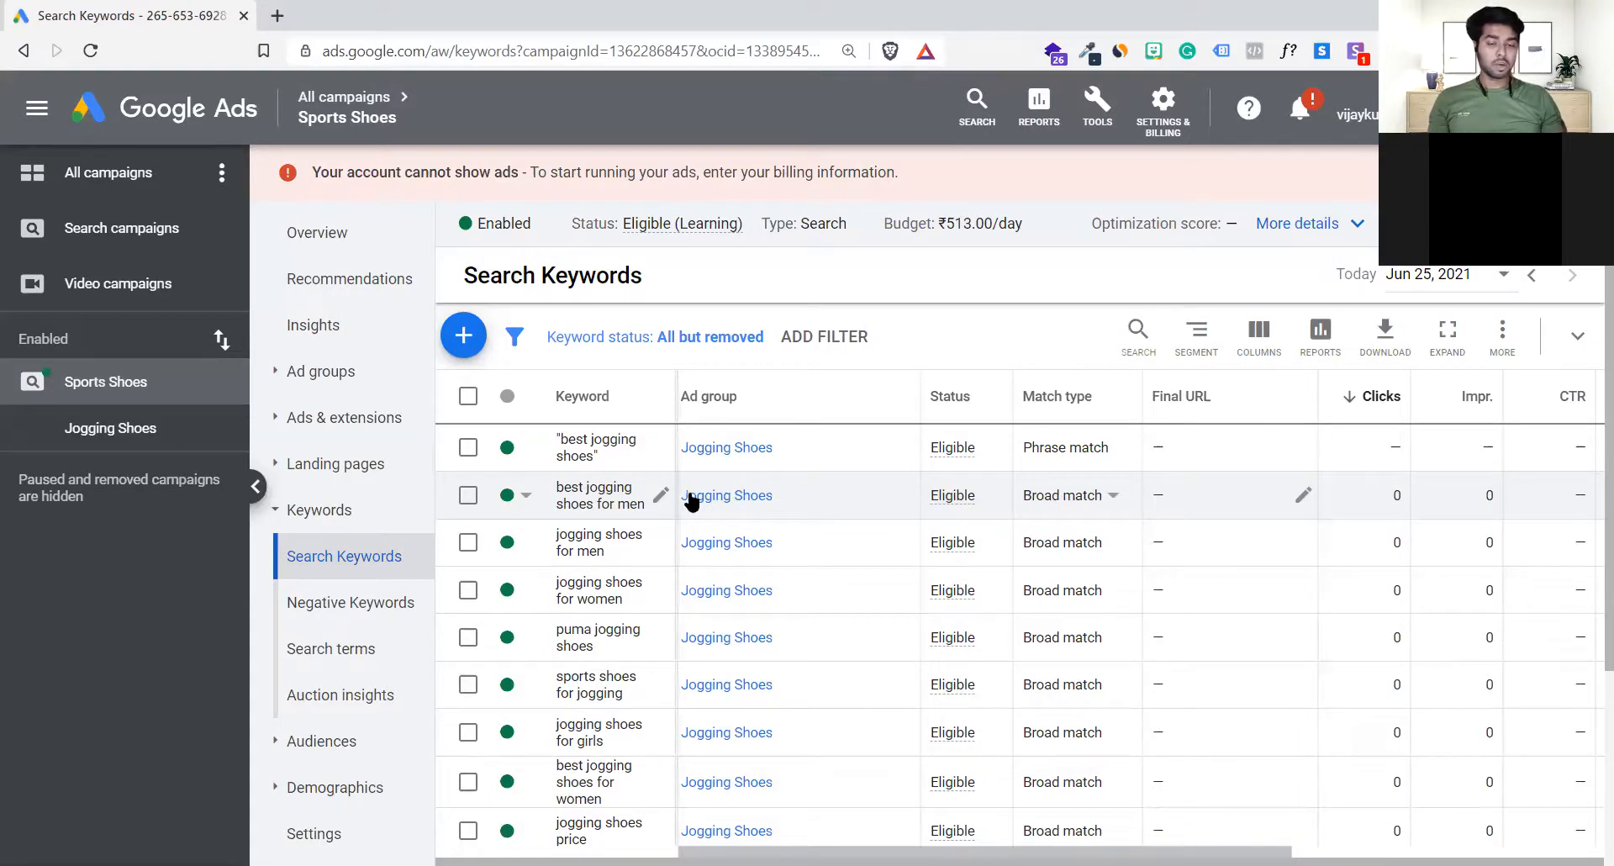
{"action": "left_click", "coordinate": [661, 495]}
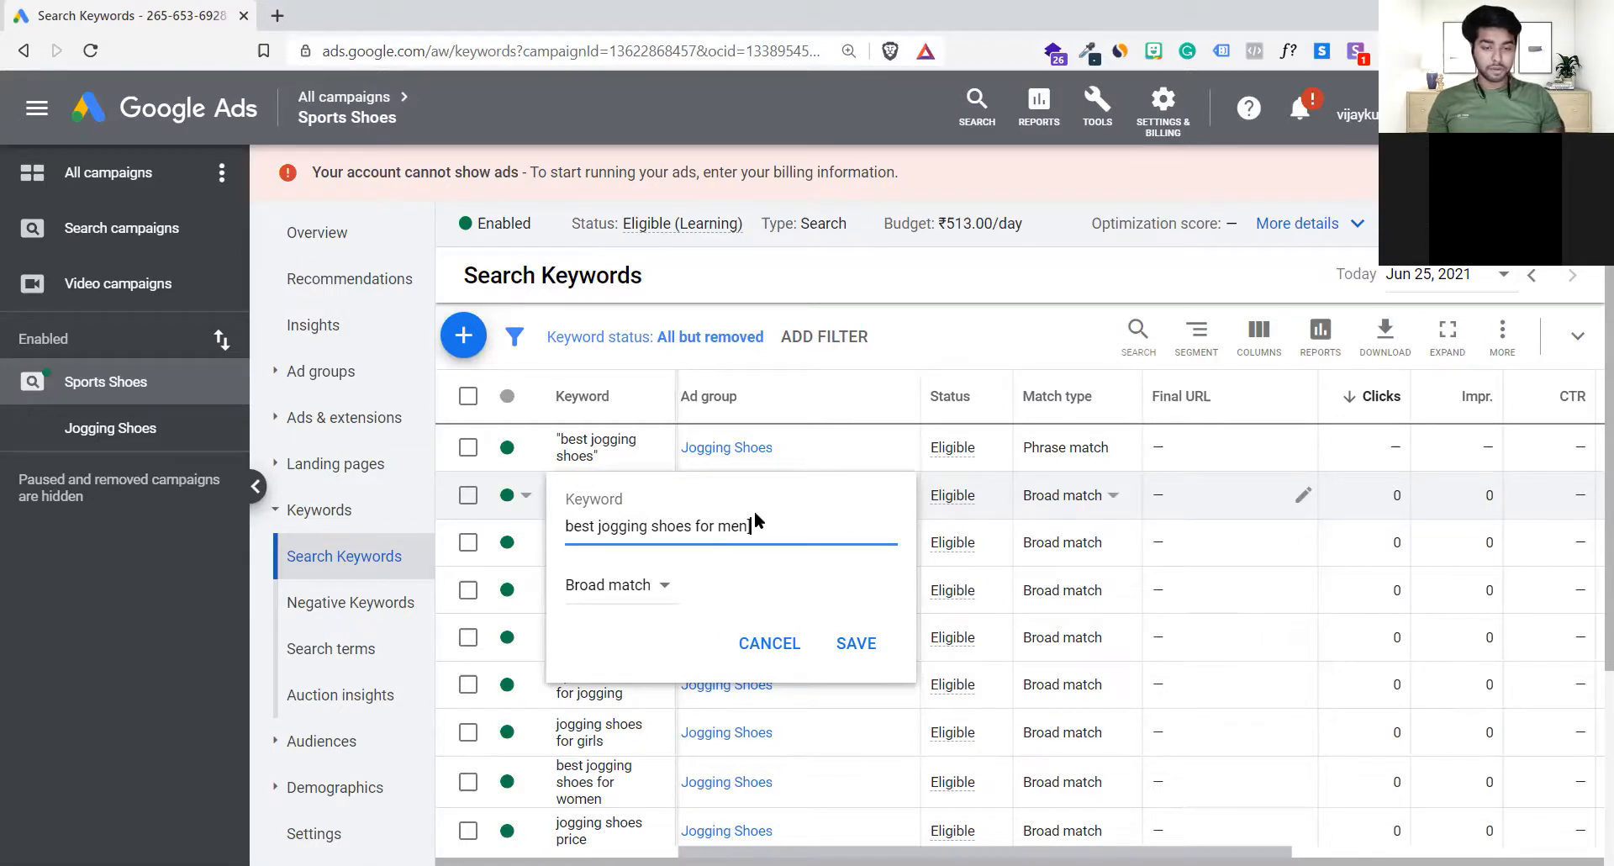
Step: Try enclosing the keyword best jogging shoes for men in square brackets, and remove the brackets
{"action": "key", "text": "Left"}
{"action": "key", "text": "Left"}
{"action": "key", "text": "Left"}
{"action": "key", "text": "Left"}
{"action": "key", "text": "Left"}
{"action": "key", "text": "Left"}
{"action": "key", "text": "Left"}
{"action": "key", "text": "Left"}
{"action": "key", "text": "Left"}
{"action": "key", "text": "Left"}
{"action": "key", "text": "Left"}
{"action": "key", "text": "Left"}
{"action": "key", "text": "Left"}
{"action": "key", "text": "Left"}
{"action": "key", "text": "Left"}
{"action": "key", "text": "Left"}
{"action": "key", "text": "Left"}
{"action": "key", "text": "Left"}
{"action": "key", "text": "Left"}
{"action": "key", "text": "Left"}
{"action": "type", "text": "["}
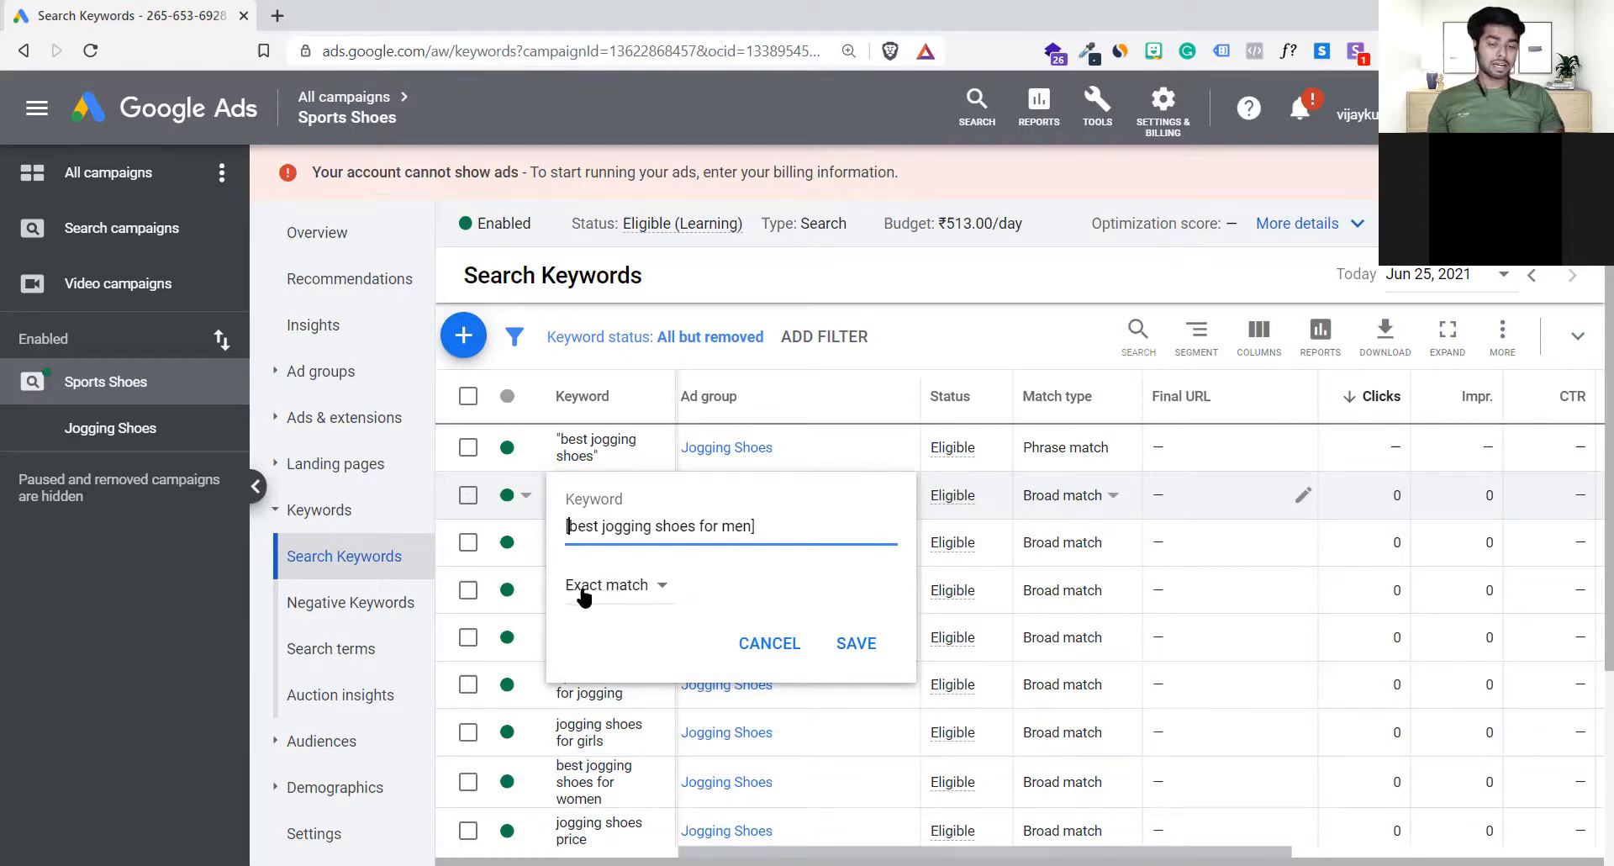
{"action": "key", "text": "Delete"}
{"action": "left_click", "coordinate": [772, 526]}
{"action": "key", "text": "BackSpace"}
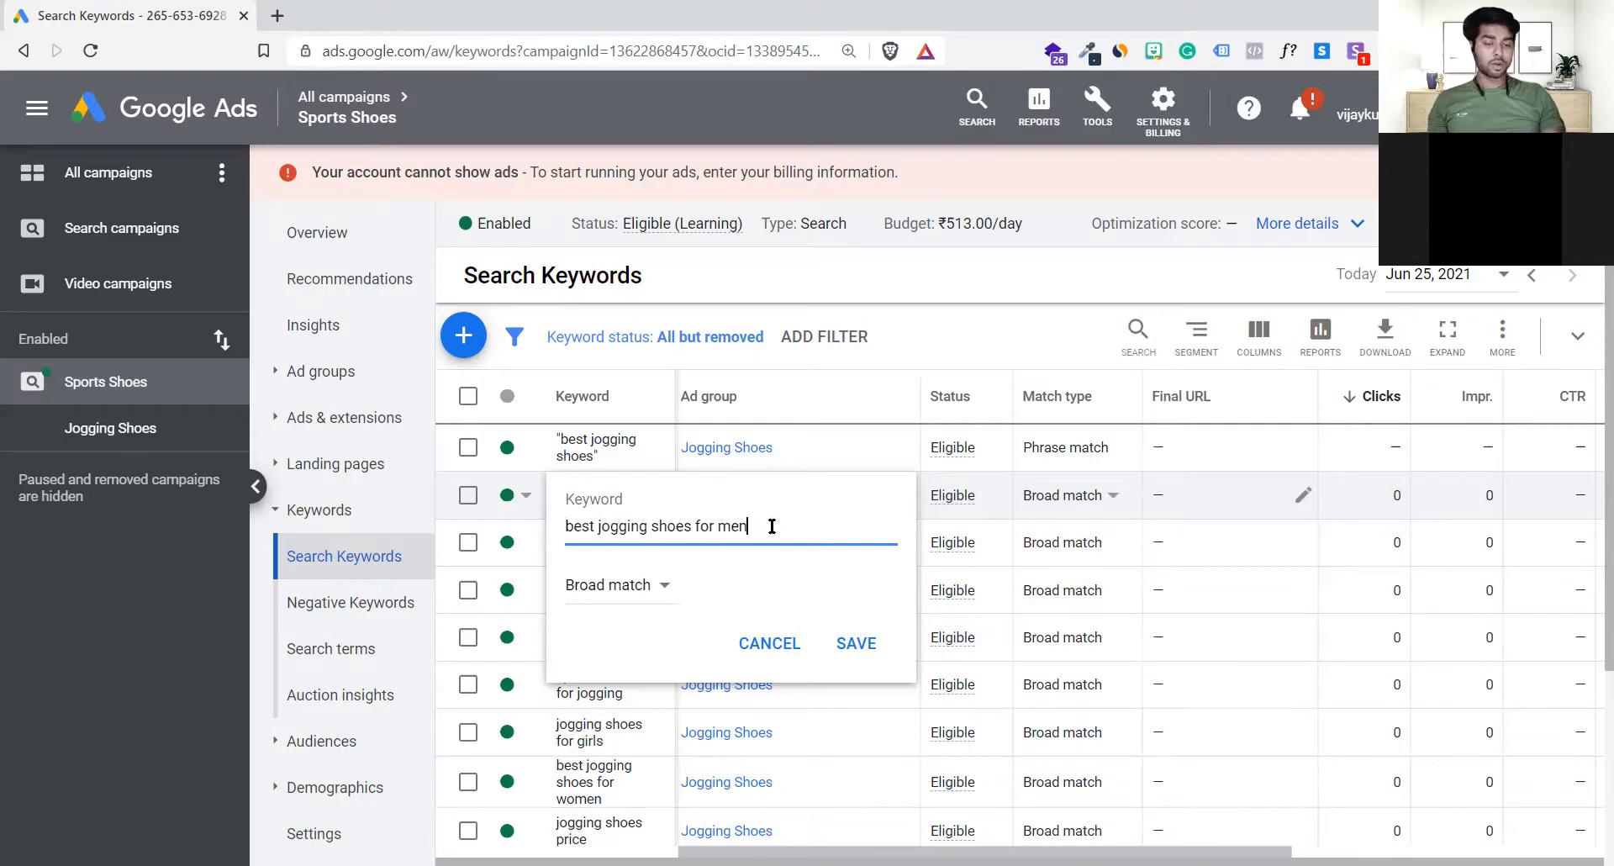
Step: Set the keyword best jogging shoes for men to Exact match and save it
{"action": "left_click", "coordinate": [620, 585]}
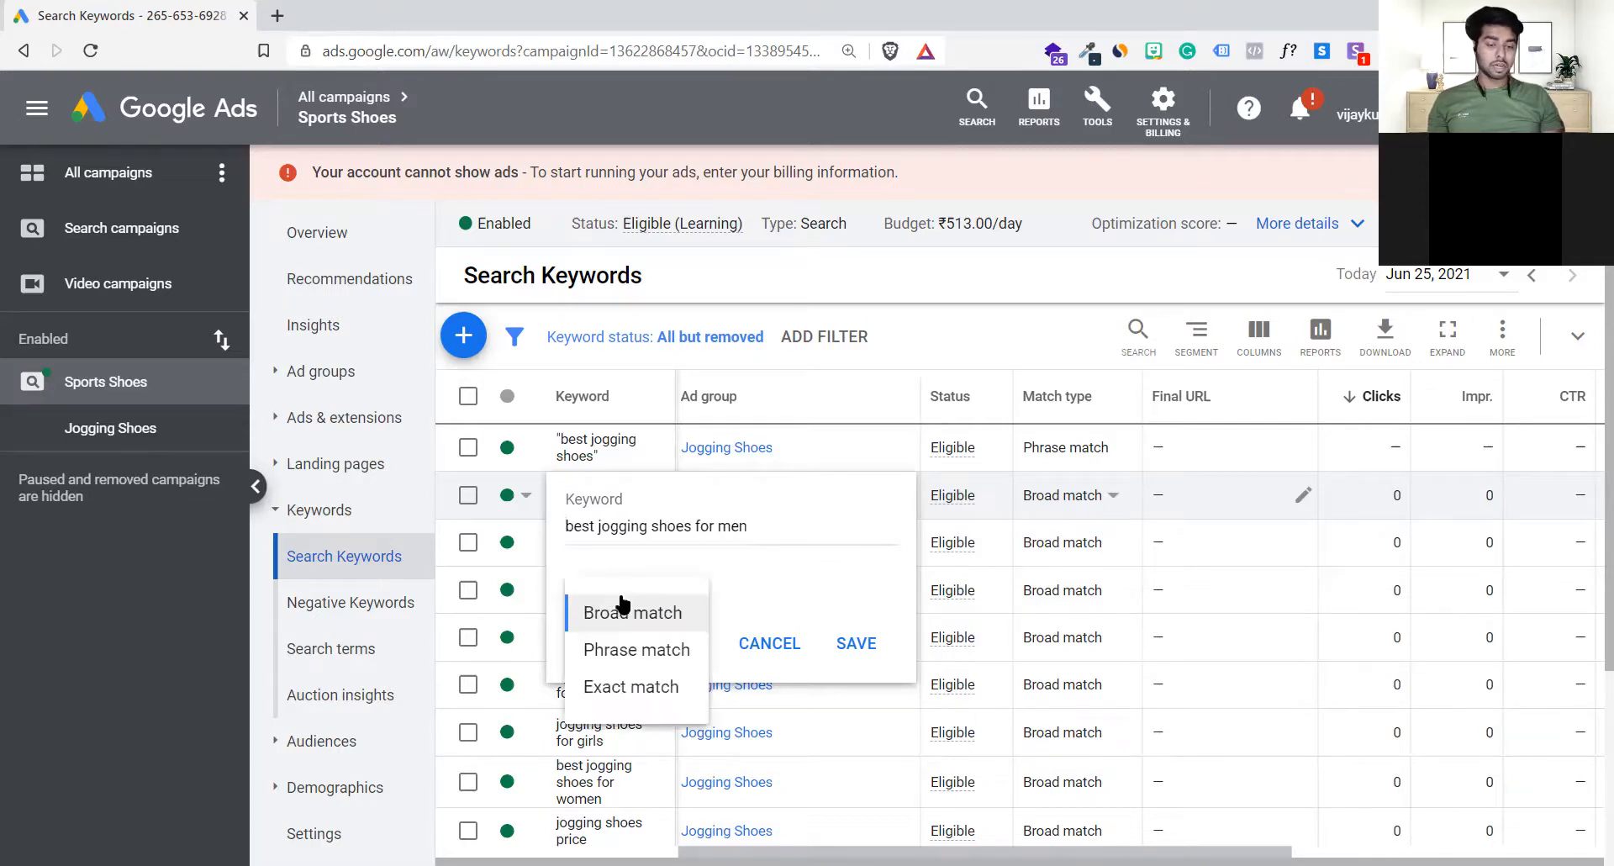
{"action": "left_click", "coordinate": [630, 688]}
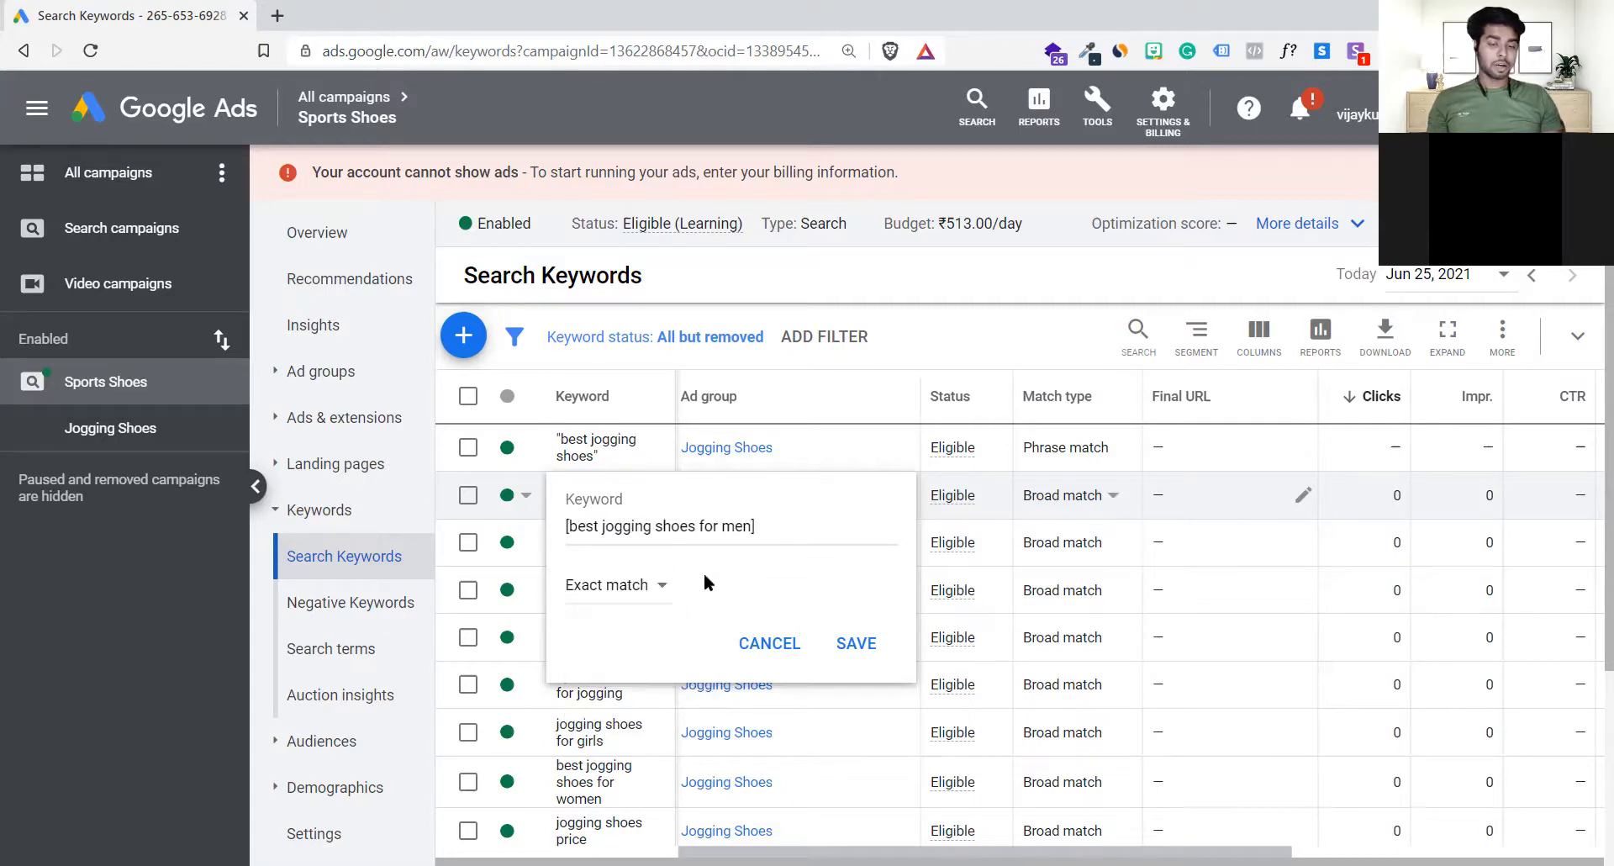
{"action": "left_click", "coordinate": [849, 644]}
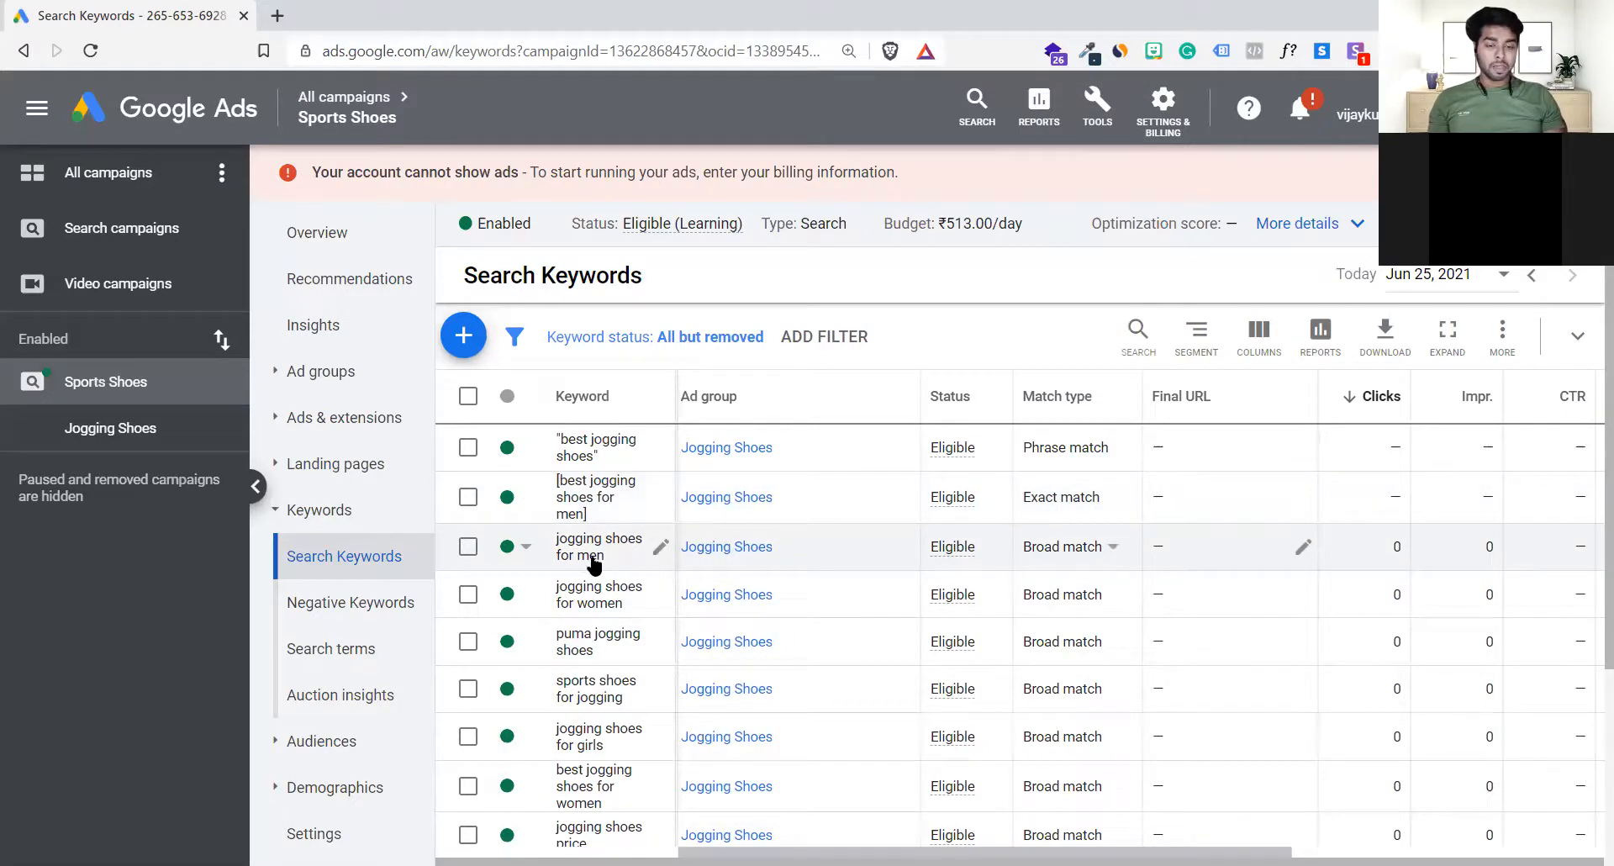
Step: Set the keyword jogging shoes for men to Phrase match and save it
{"action": "scroll", "coordinate": [596, 559], "scroll_direction": "down", "scroll_amount": 1}
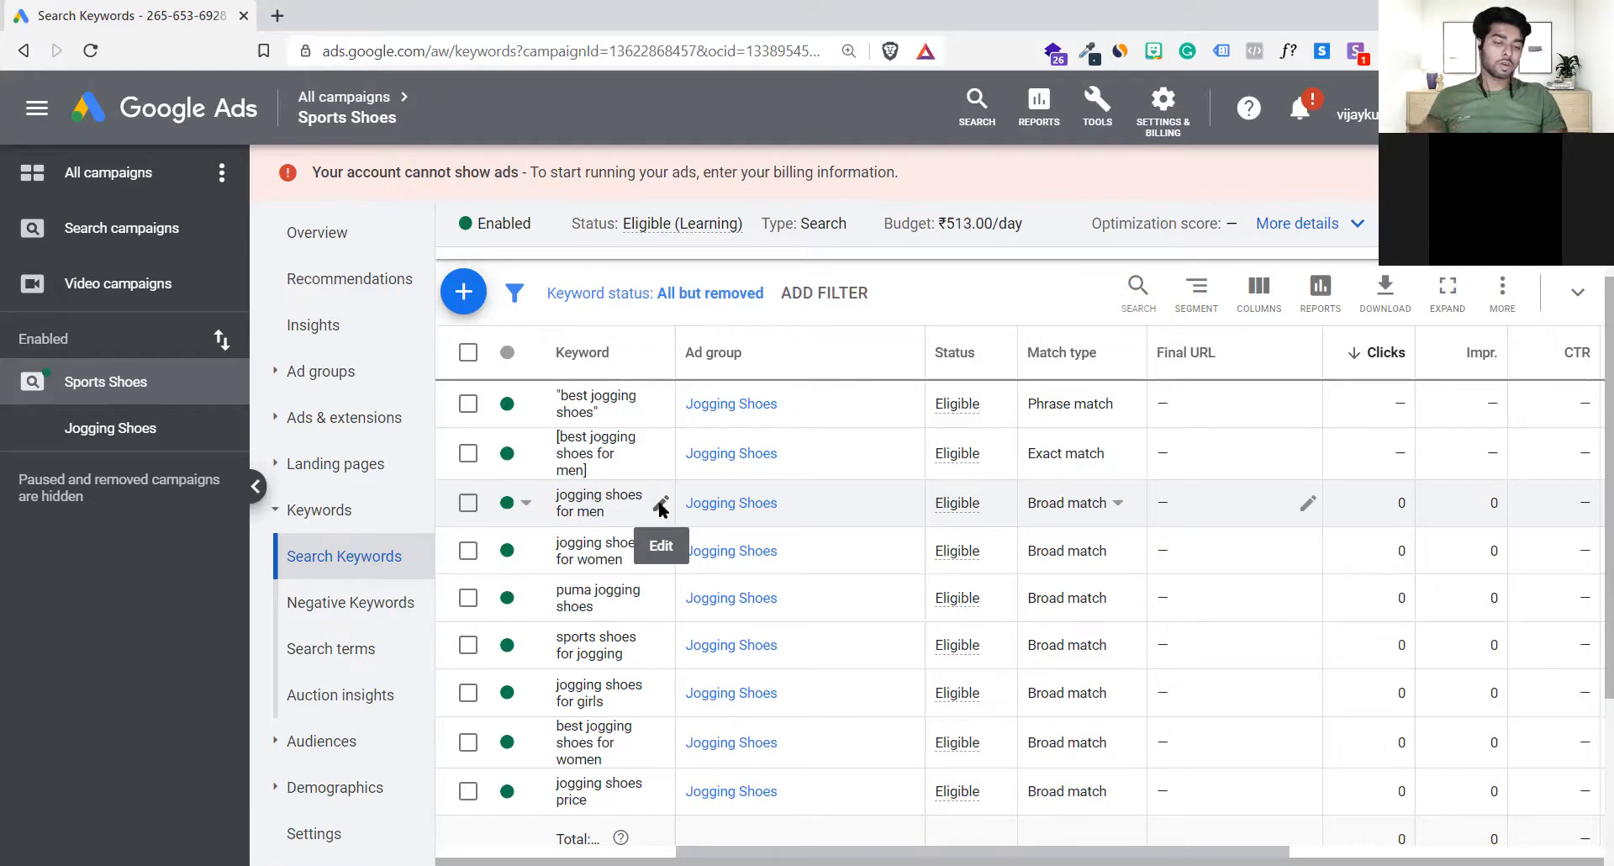
{"action": "left_click", "coordinate": [661, 506]}
{"action": "left_click", "coordinate": [642, 596]}
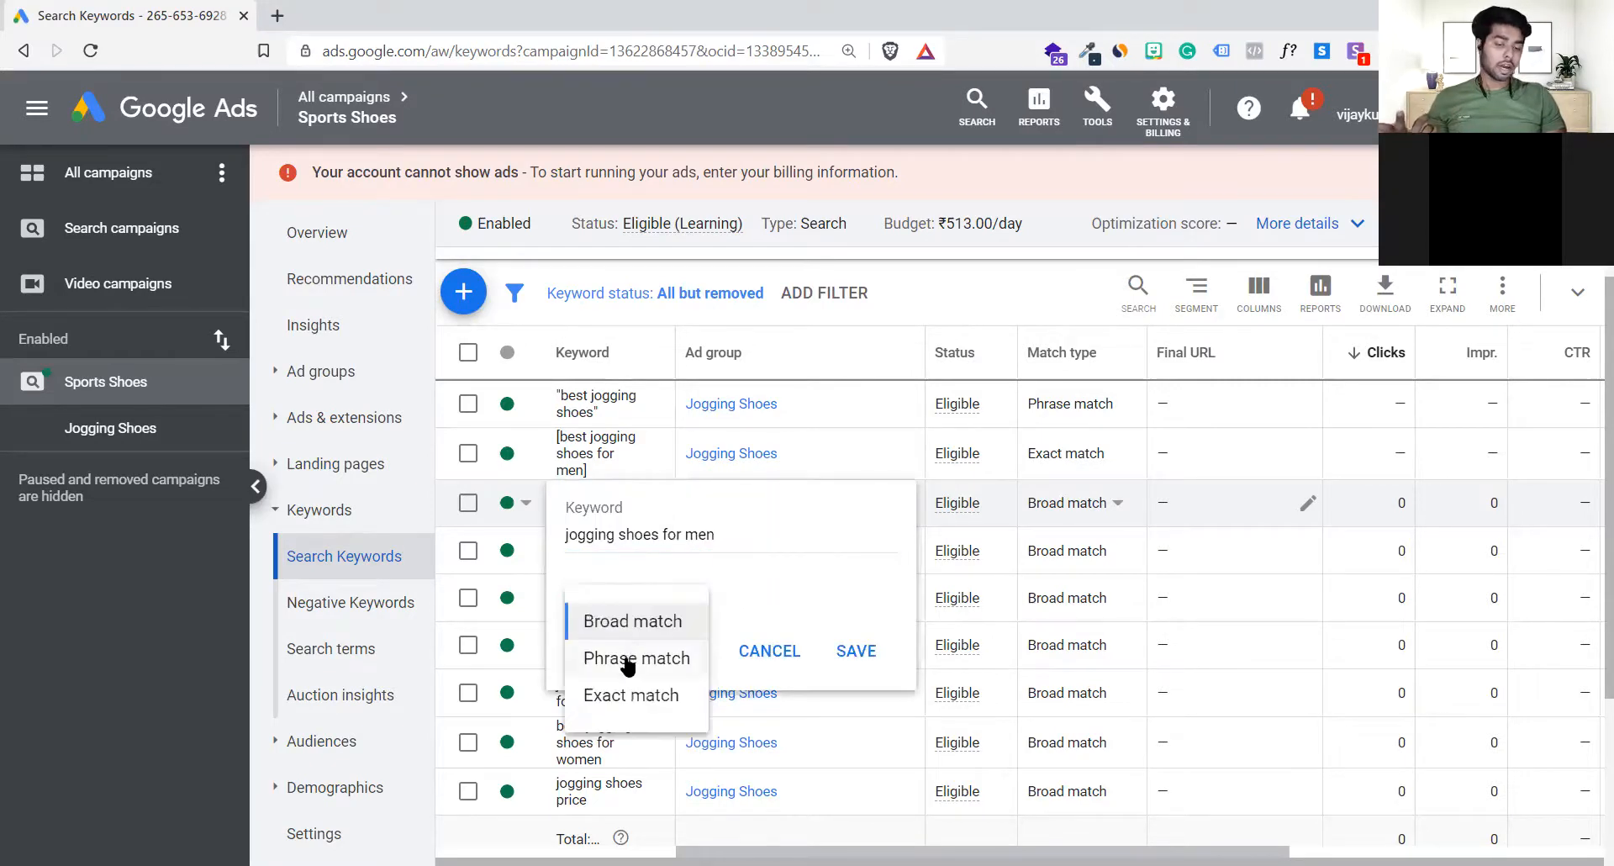
{"action": "left_click", "coordinate": [629, 657]}
{"action": "left_click", "coordinate": [853, 652]}
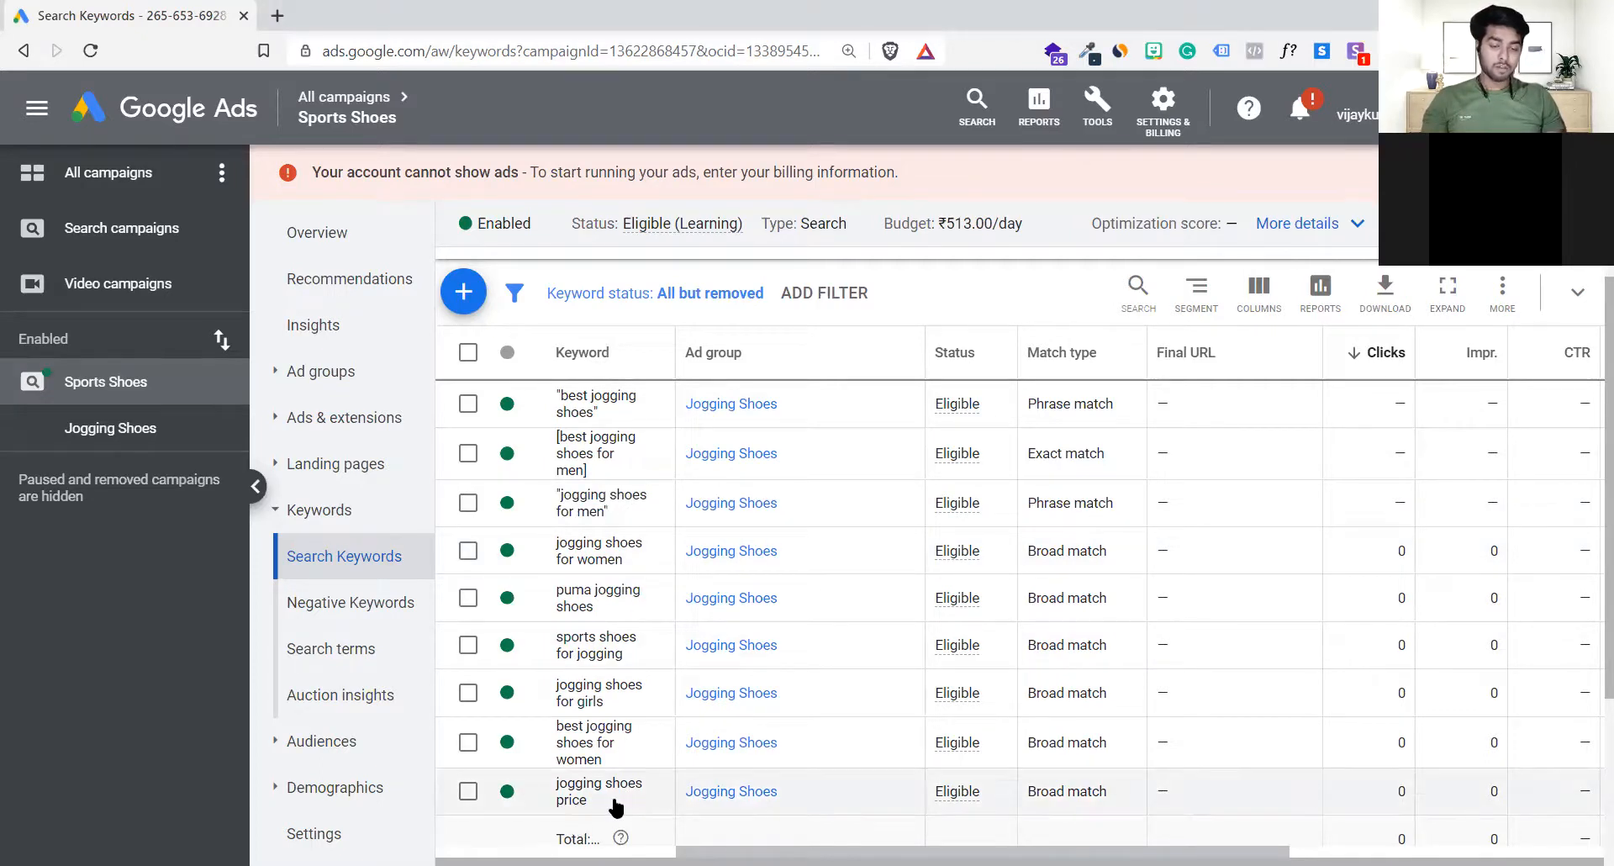
Step: Extend the keyword jogging shoes price to "jogging shoes price under 5000" and save it
{"action": "scroll", "coordinate": [617, 807], "scroll_direction": "down", "scroll_amount": 1}
{"action": "scroll", "coordinate": [618, 807], "scroll_direction": "down", "scroll_amount": 2}
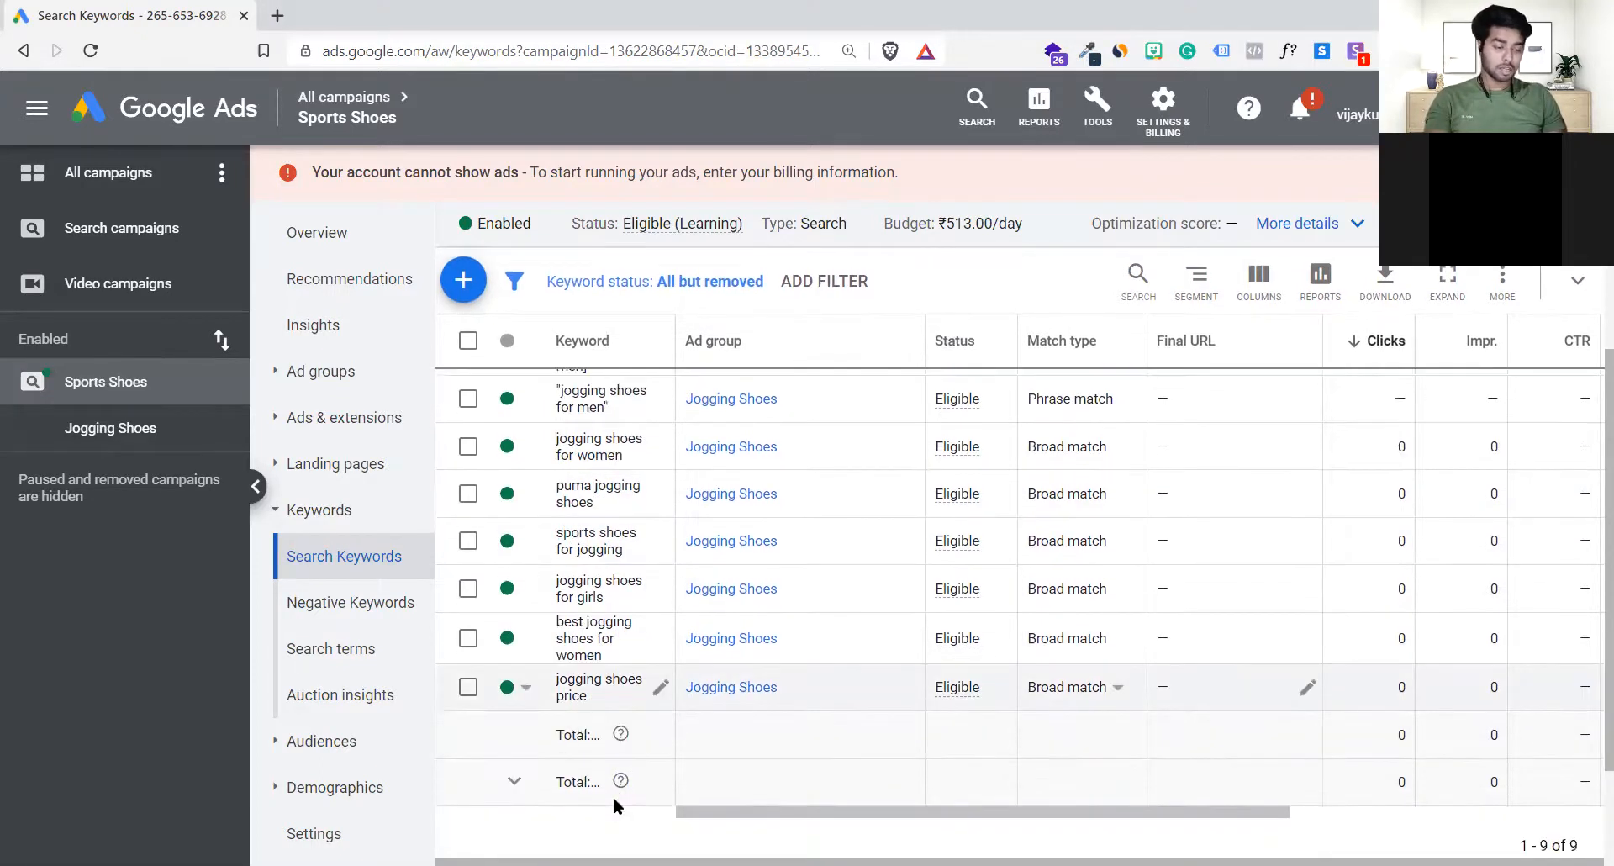
{"action": "left_click", "coordinate": [661, 687]}
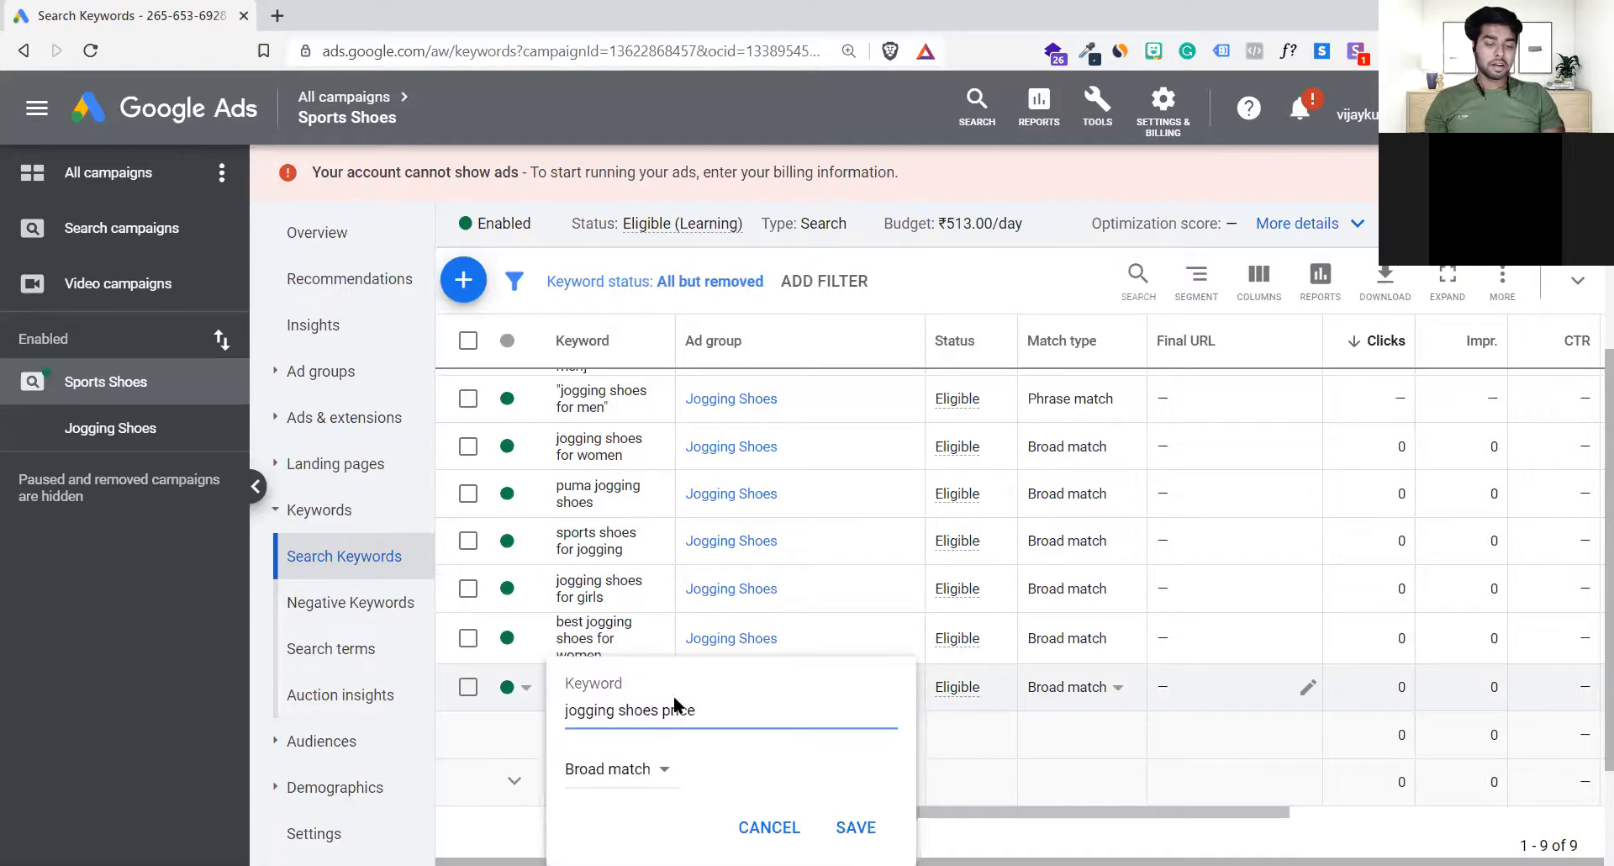
{"action": "type", "text": "under"}
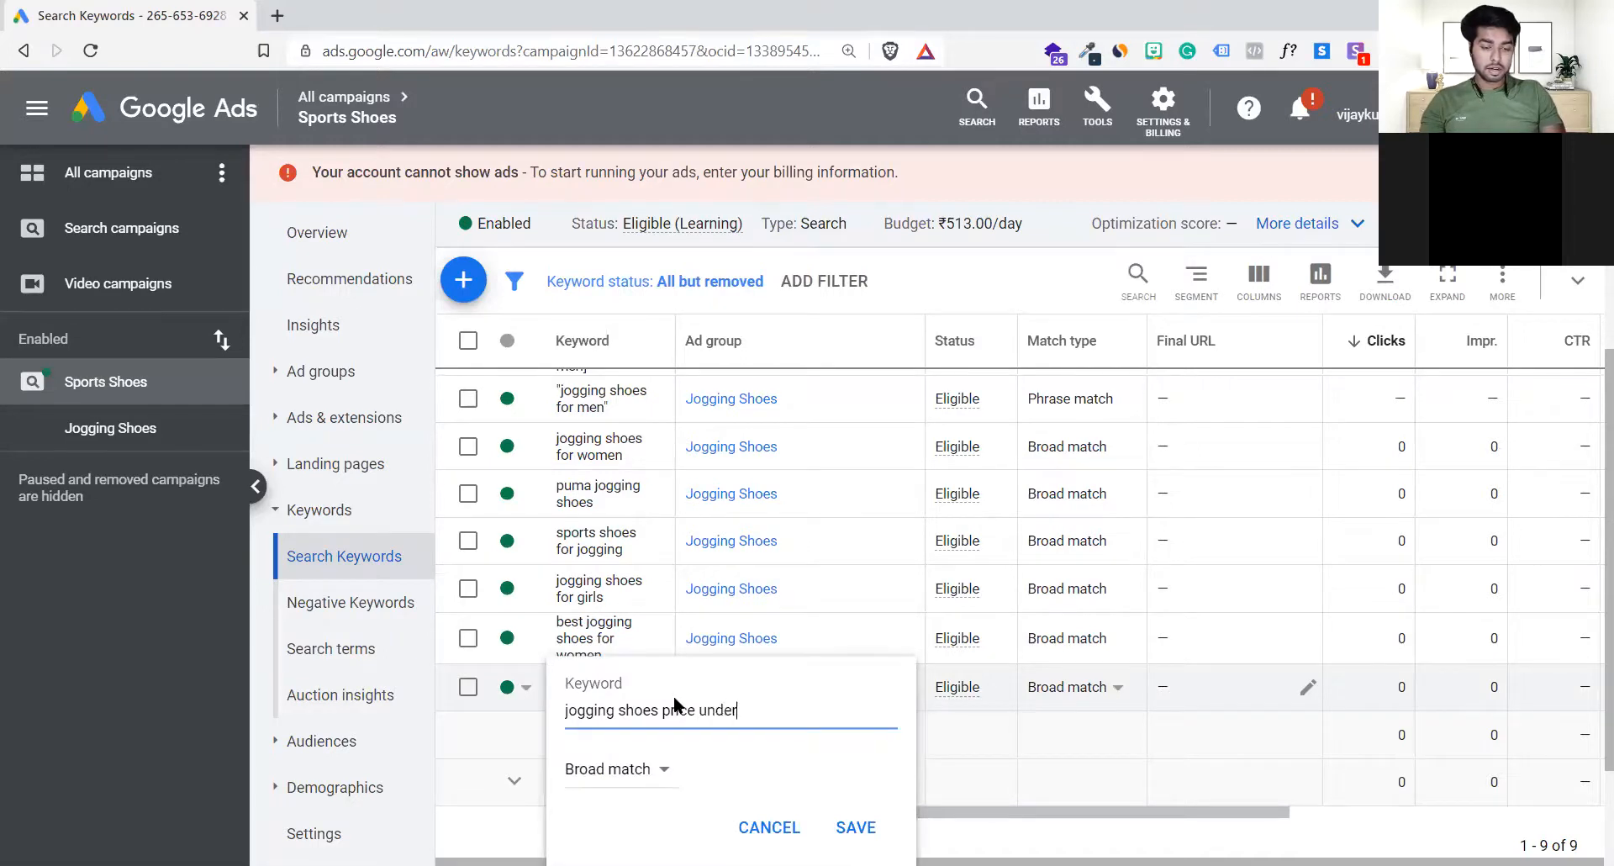
{"action": "type", "text": " 5000"}
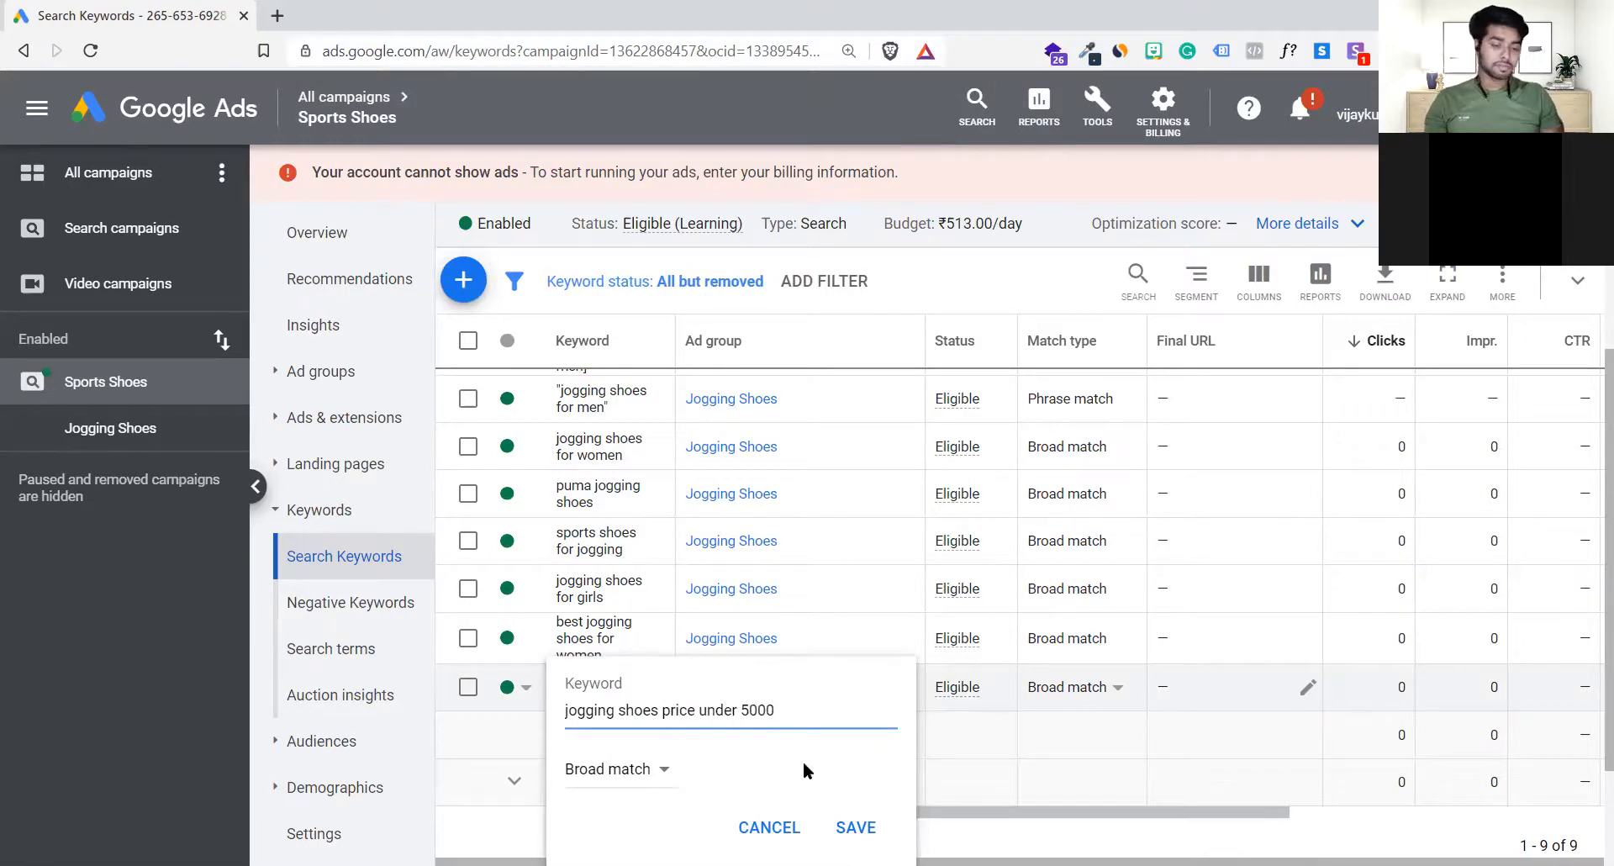
{"action": "left_click", "coordinate": [850, 830]}
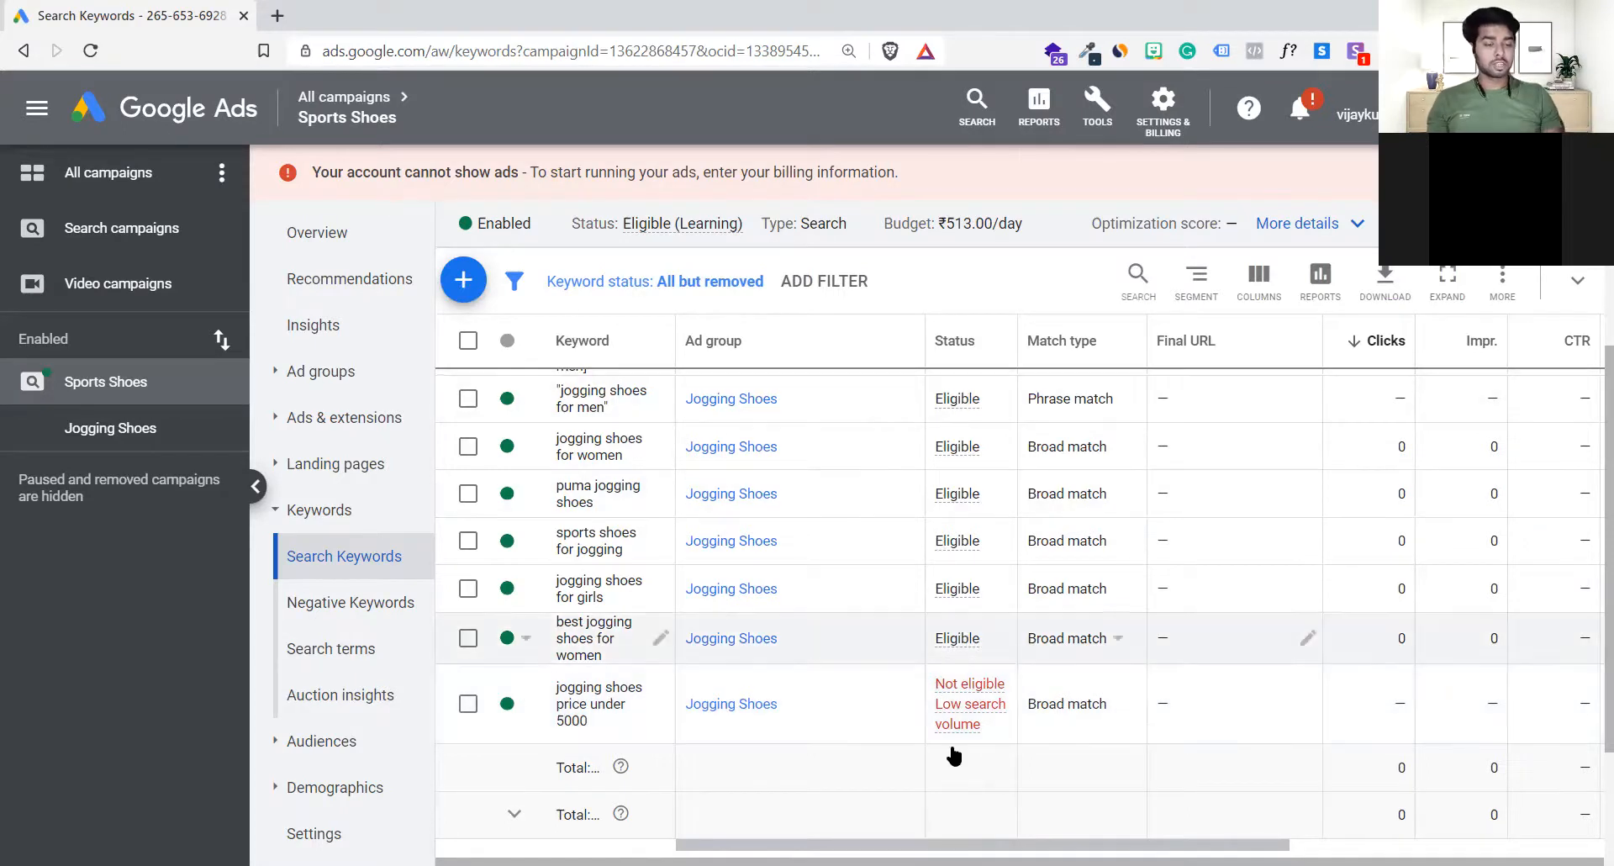
Step: Edit the keyword jogging shoes price under 5000, adding a plus modifier before jogging, shoes and price
{"action": "mouse_move", "coordinate": [938, 711]}
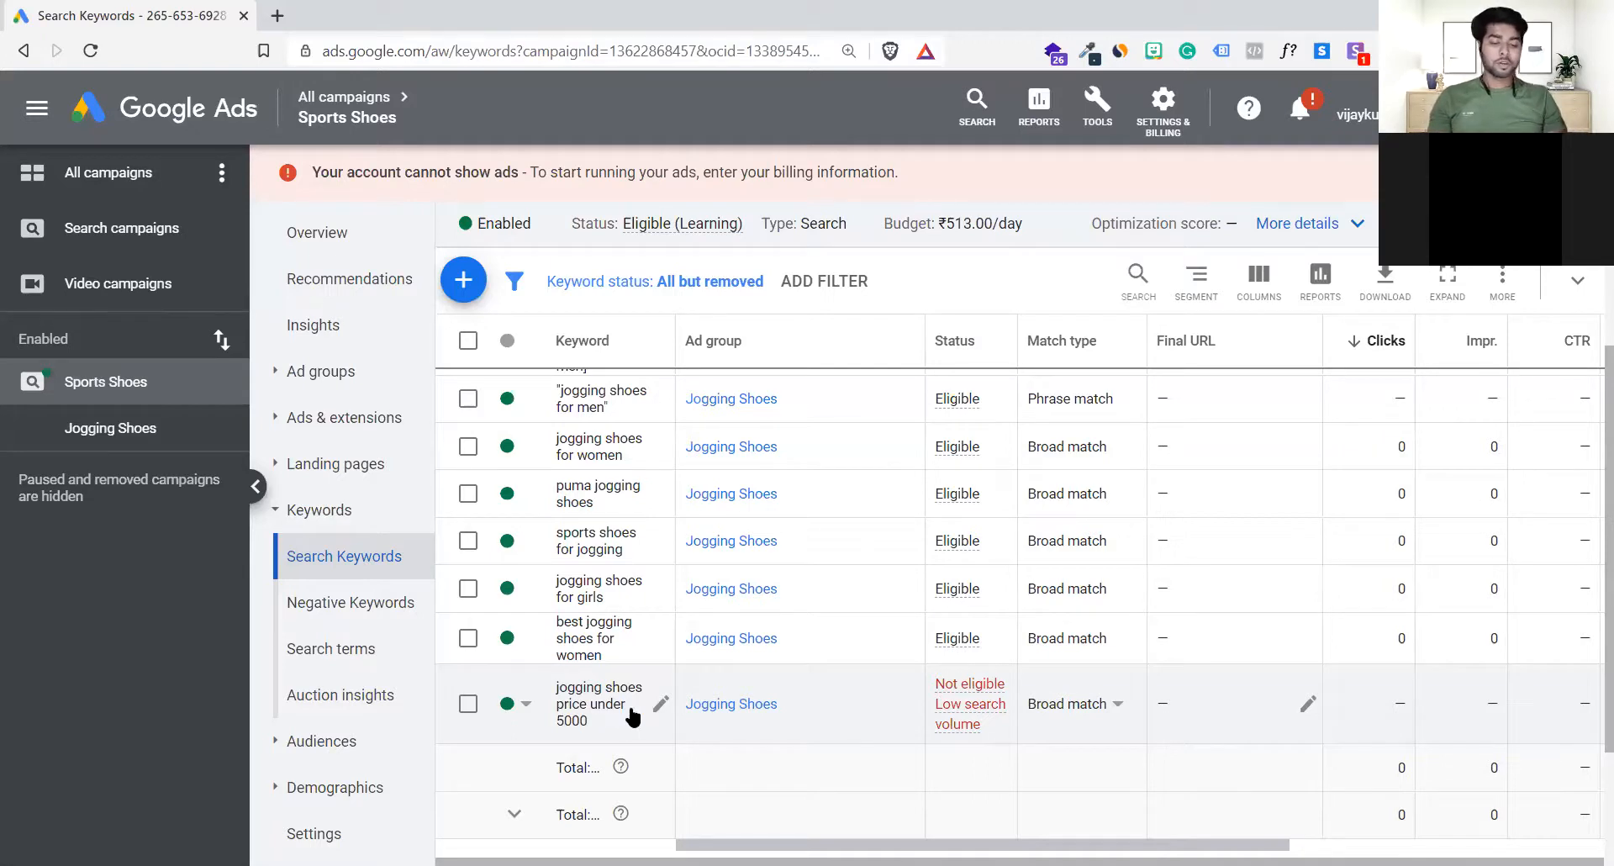
{"action": "left_click", "coordinate": [660, 704]}
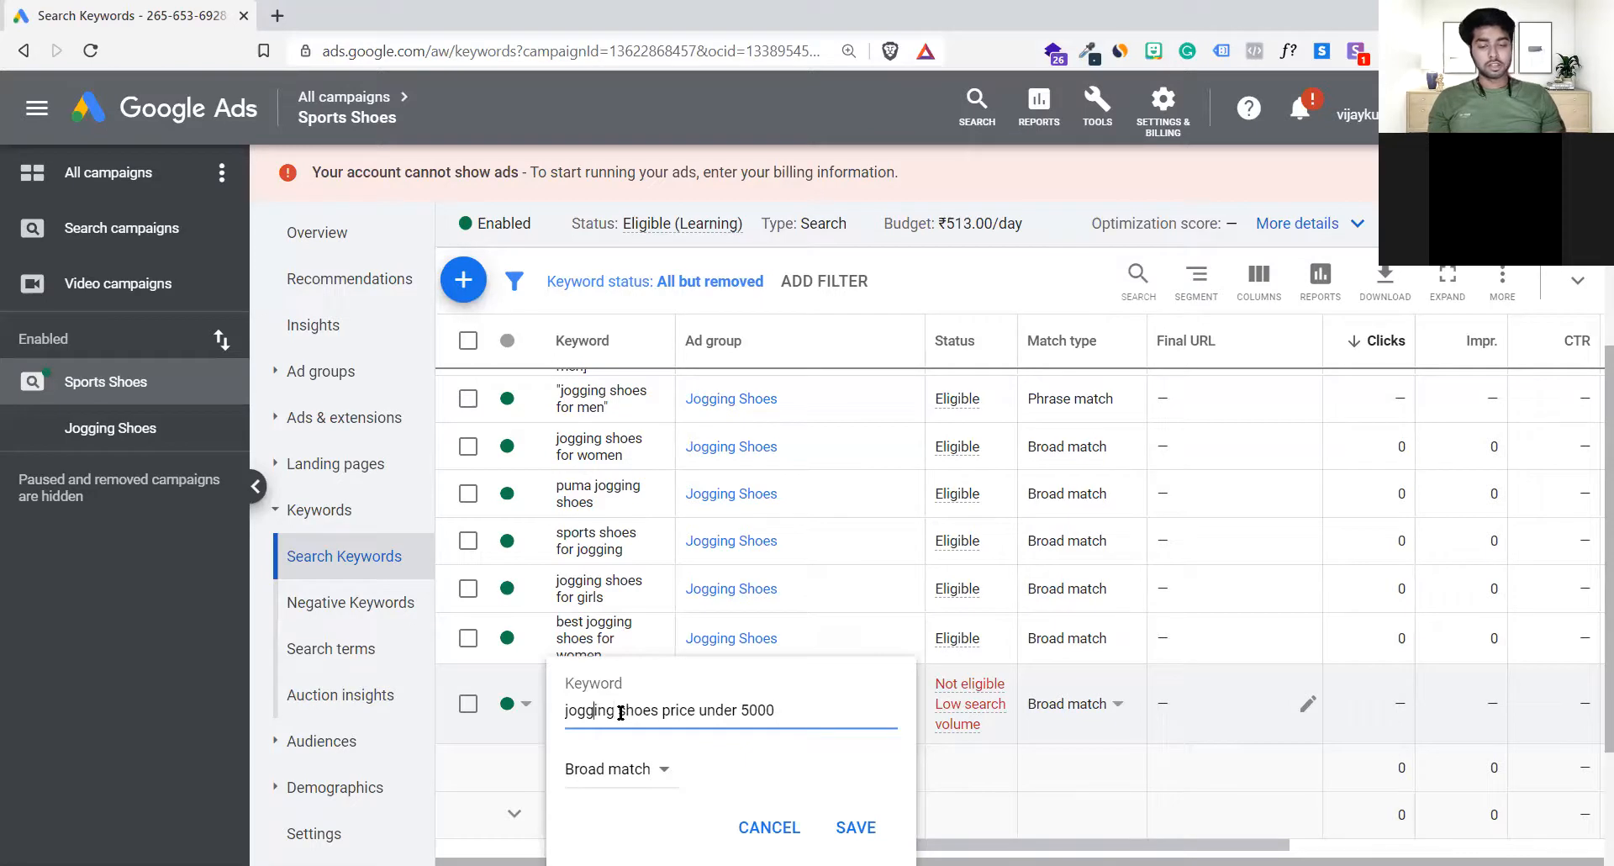
{"action": "type", "text": "+"}
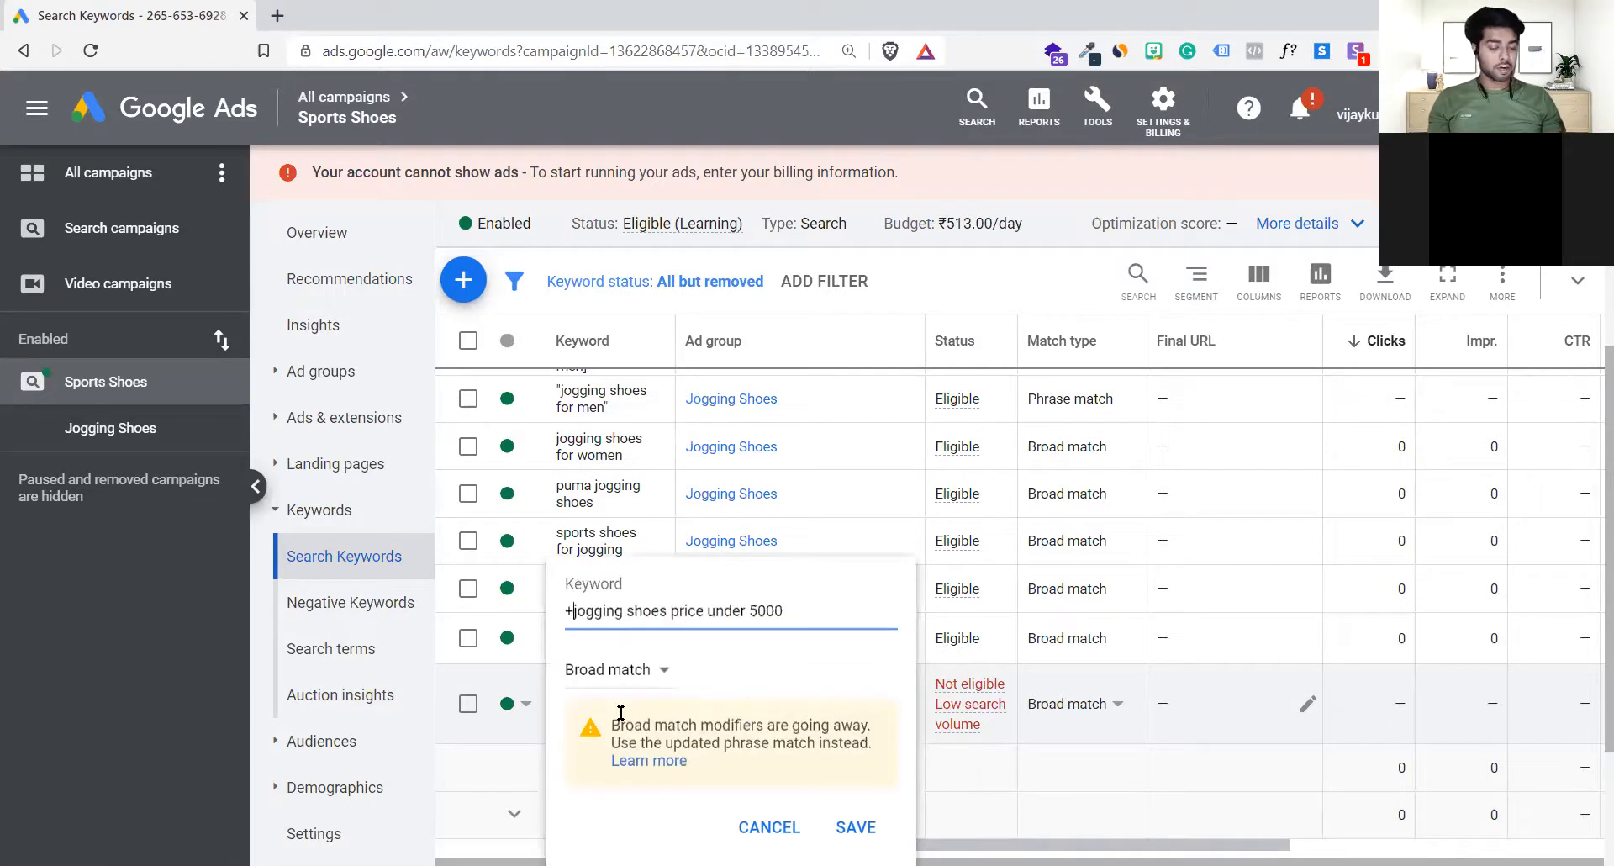
{"action": "key", "text": "Right"}
{"action": "key", "text": "Right"}
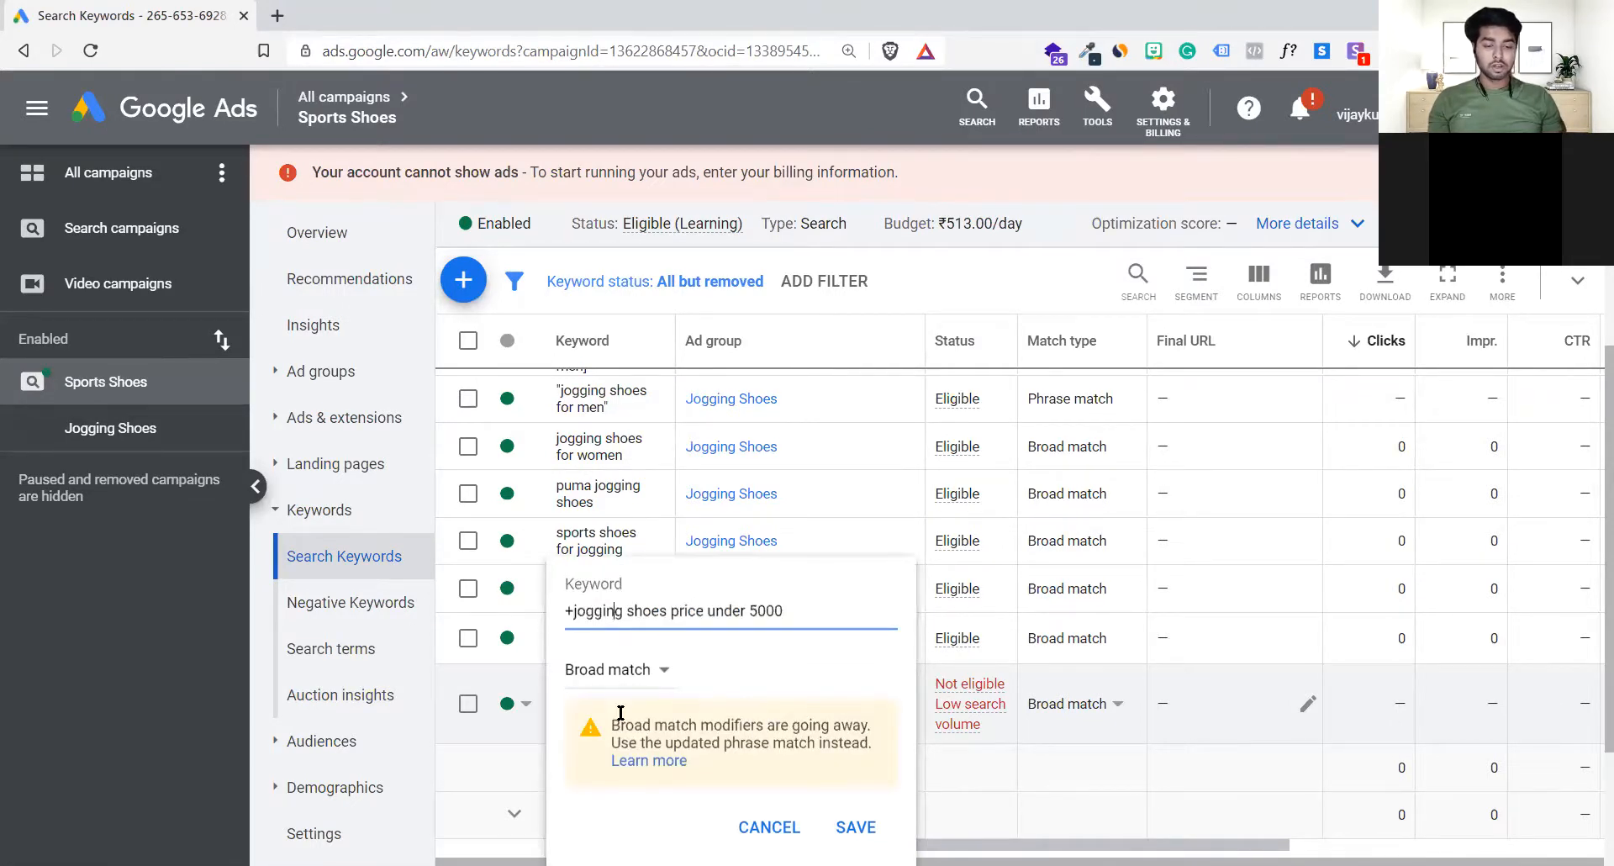
{"action": "type", "text": "+"}
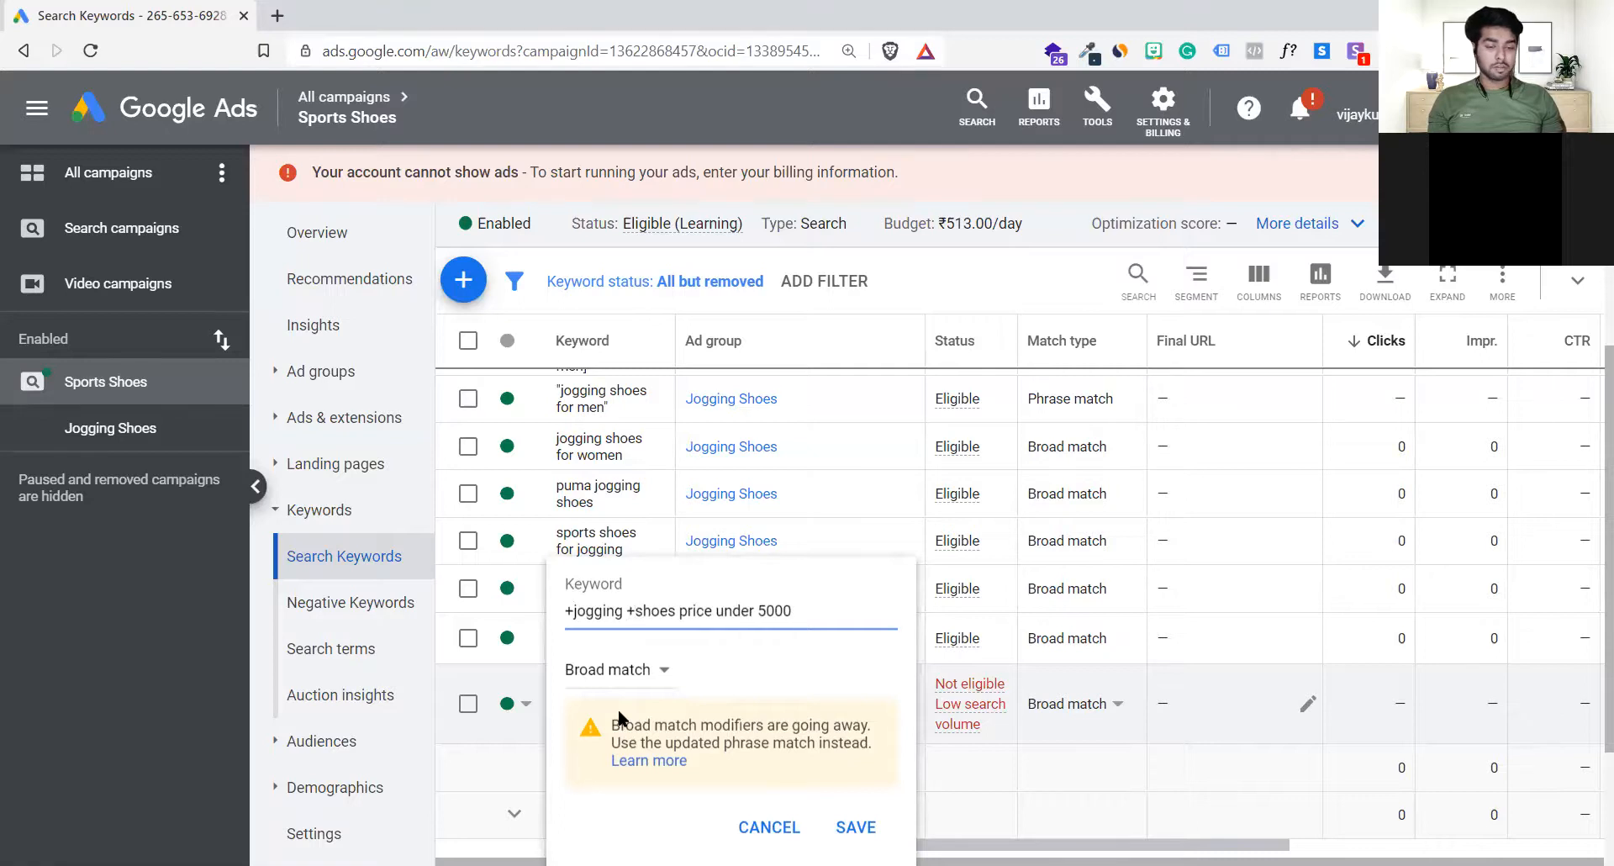
{"action": "key", "text": "Right"}
{"action": "key", "text": "Right"}
{"action": "type", "text": "+"}
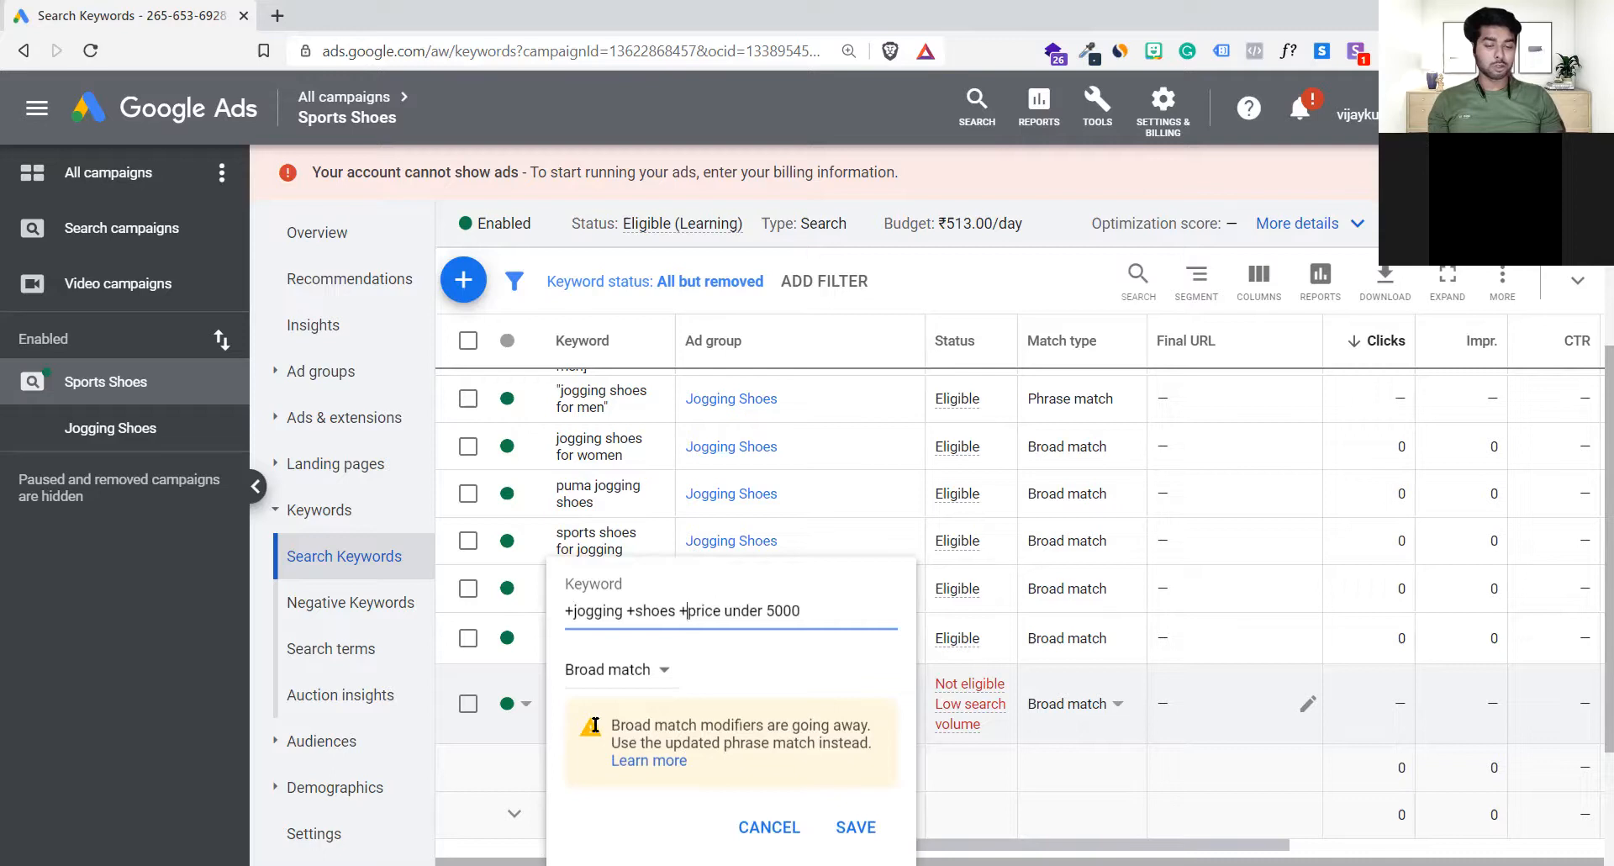
Step: Add a plus modifier before under and 5000 as well, and save the keyword as "+jogging +shoes +price +under +5000"
{"action": "left_click_drag", "start_coordinate": [603, 720], "coordinate": [871, 745]}
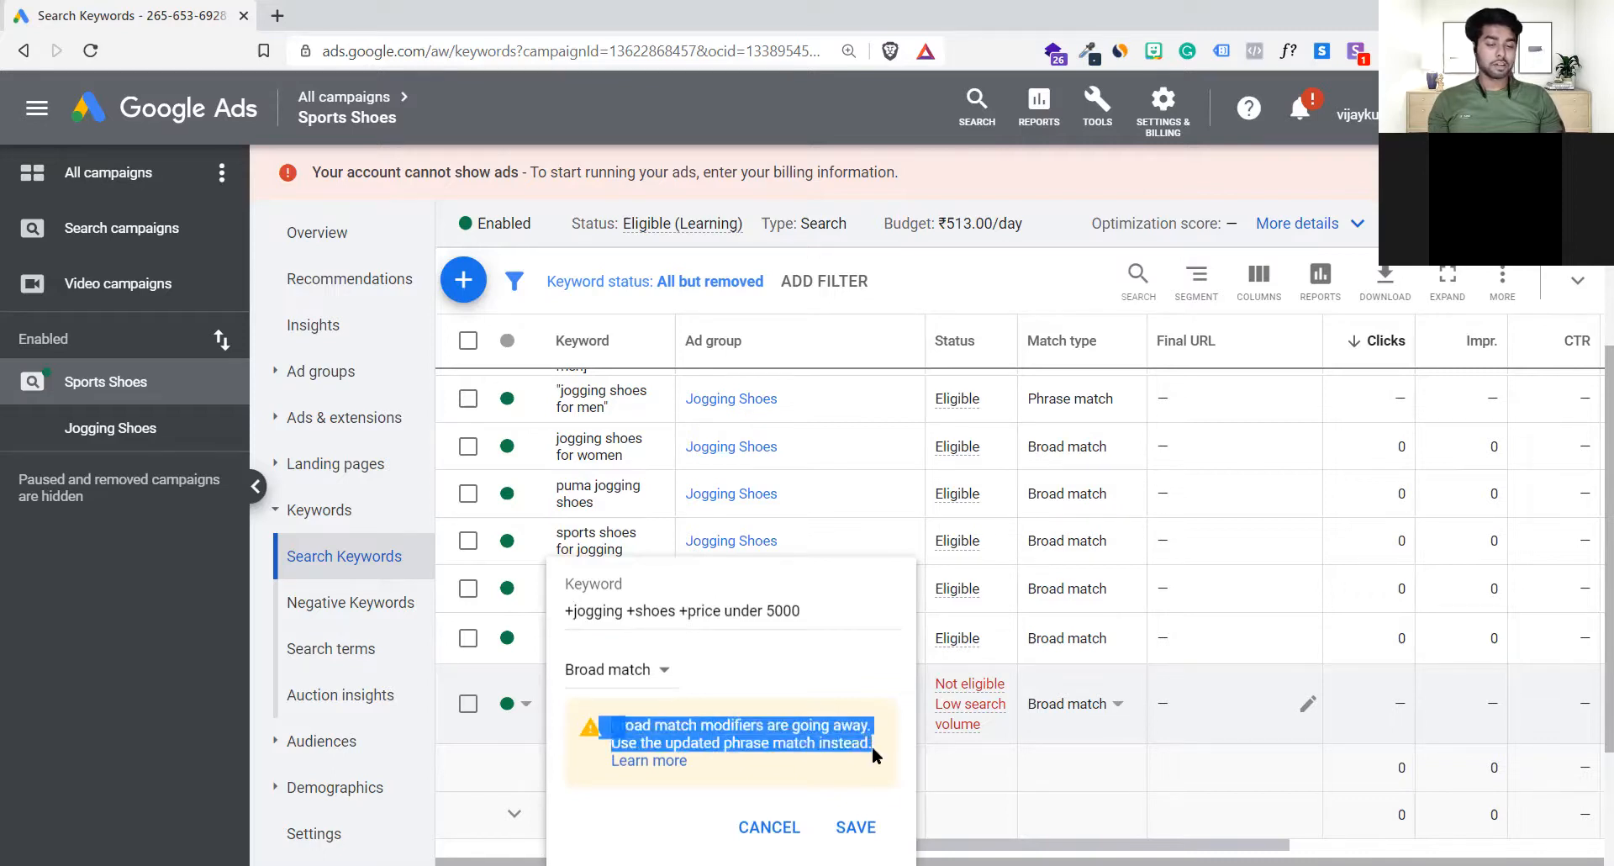
{"action": "left_click", "coordinate": [871, 745]}
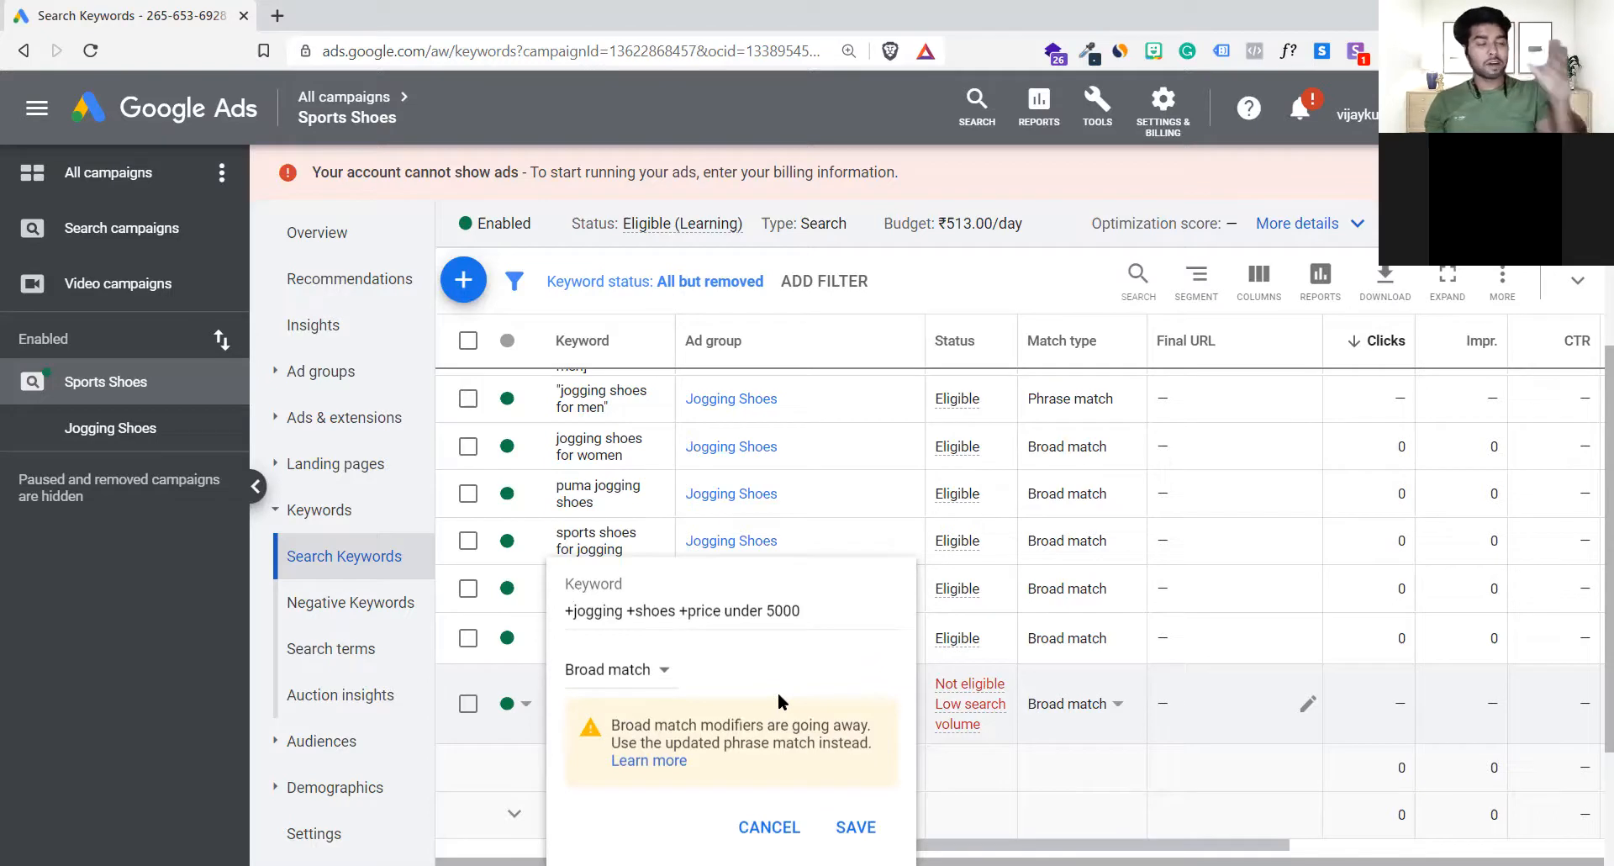
{"action": "left_click", "coordinate": [641, 612]}
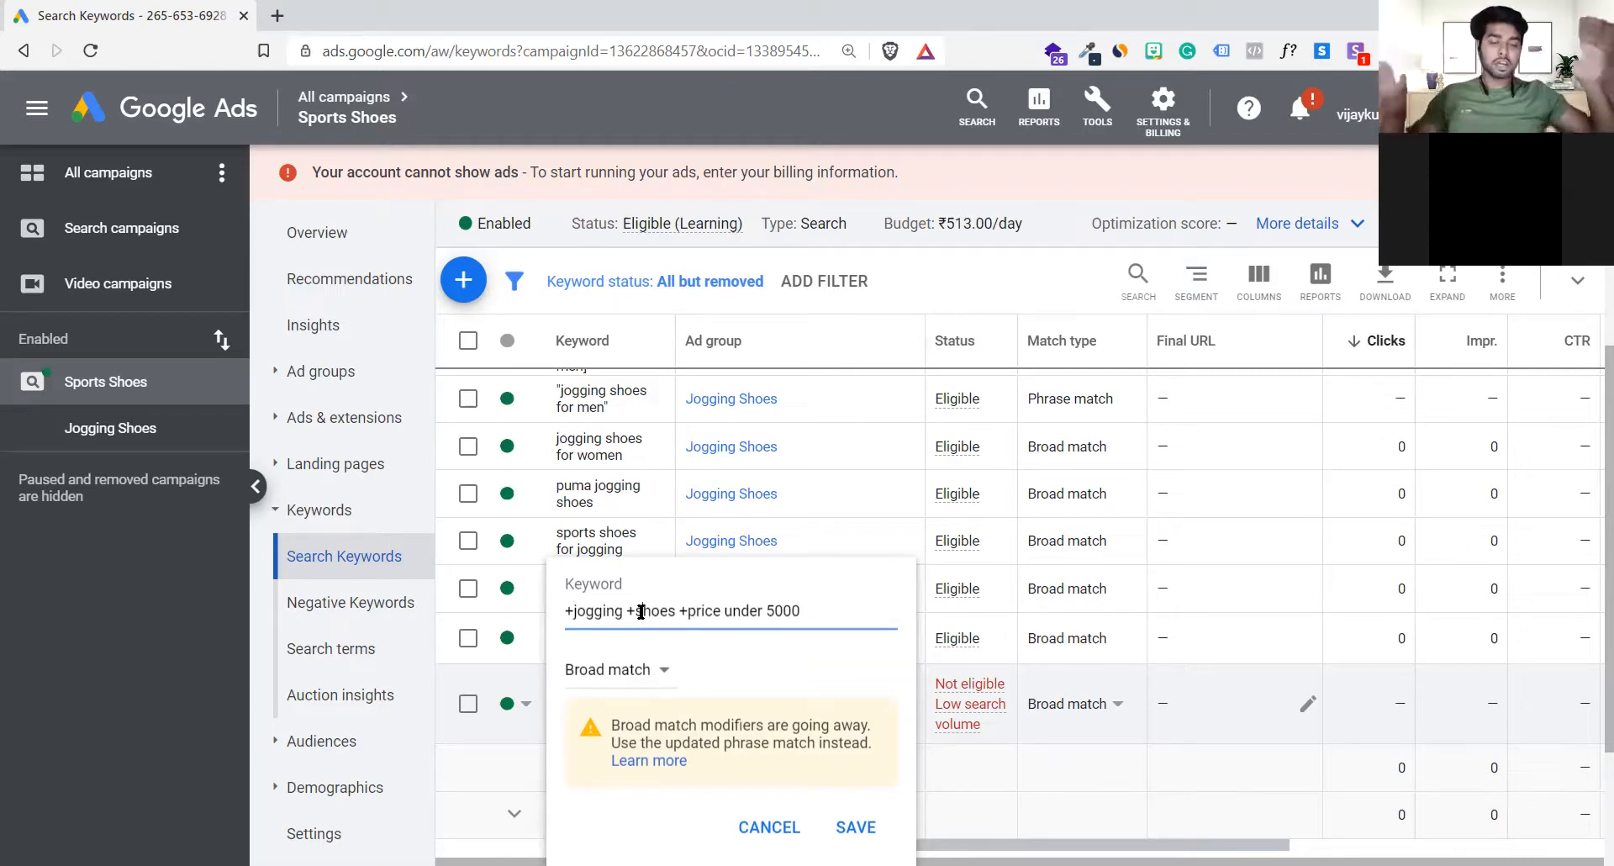
{"action": "left_click", "coordinate": [725, 611]}
{"action": "type", "text": "+"}
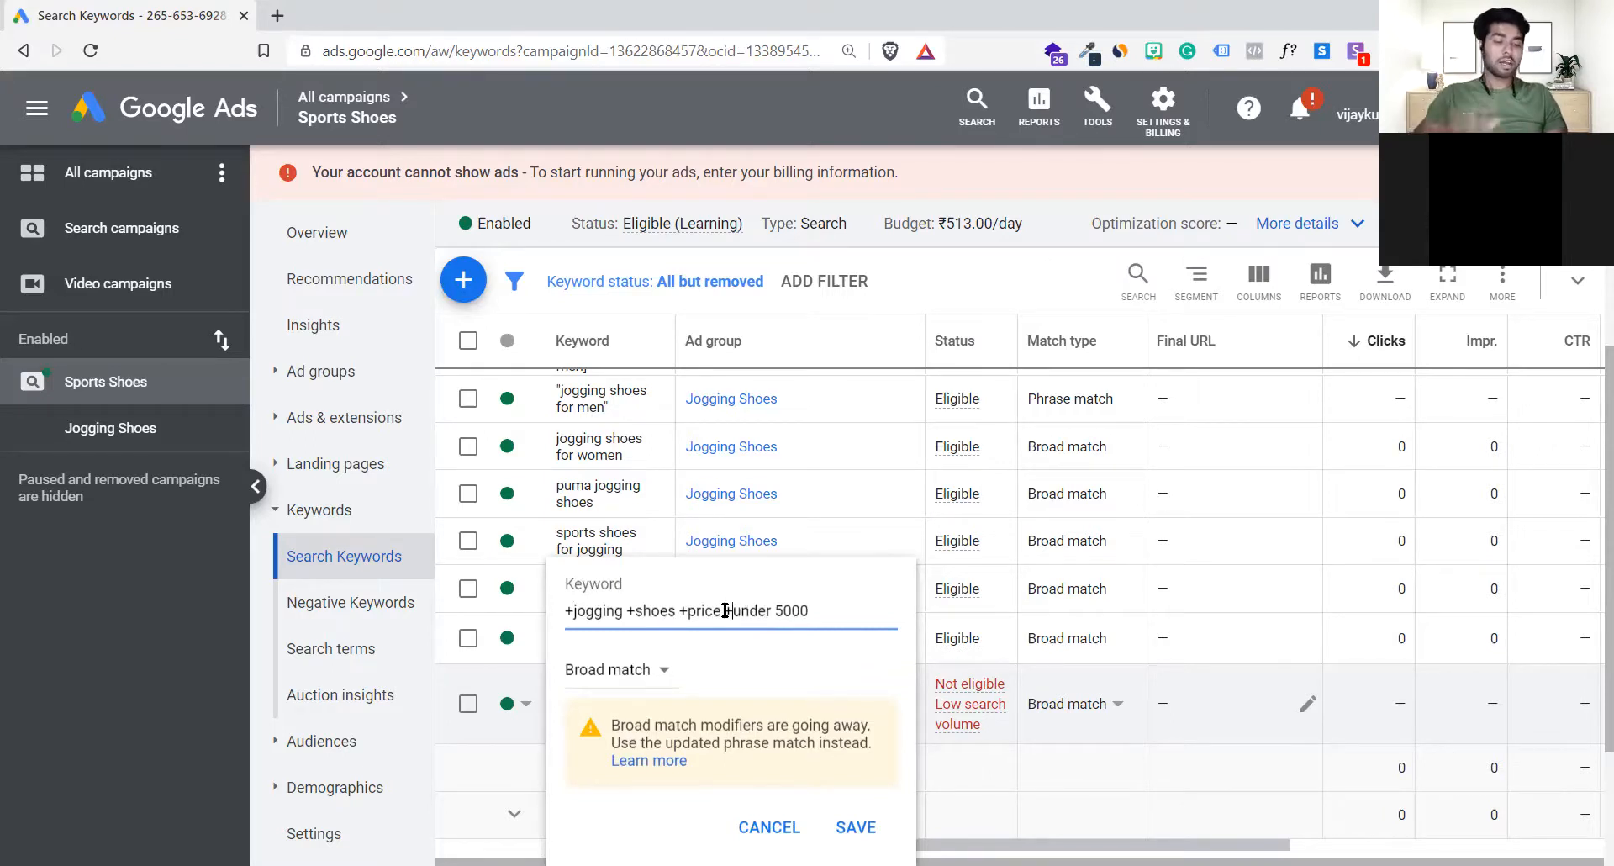
{"action": "left_click", "coordinate": [775, 611]}
{"action": "type", "text": "+"}
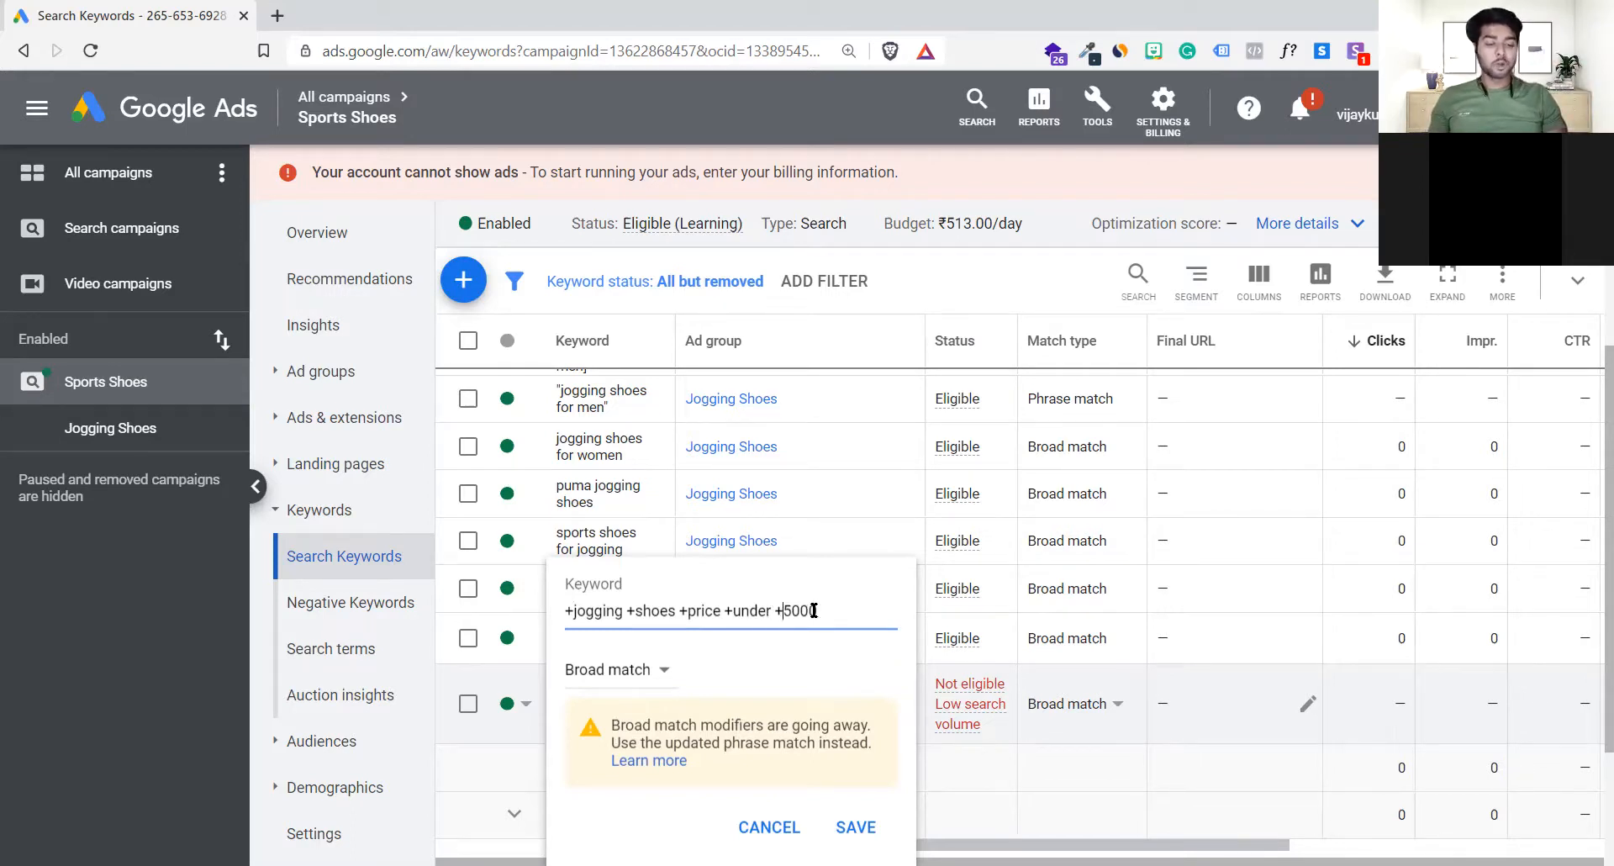
{"action": "left_click_drag", "start_coordinate": [828, 612], "coordinate": [438, 603]}
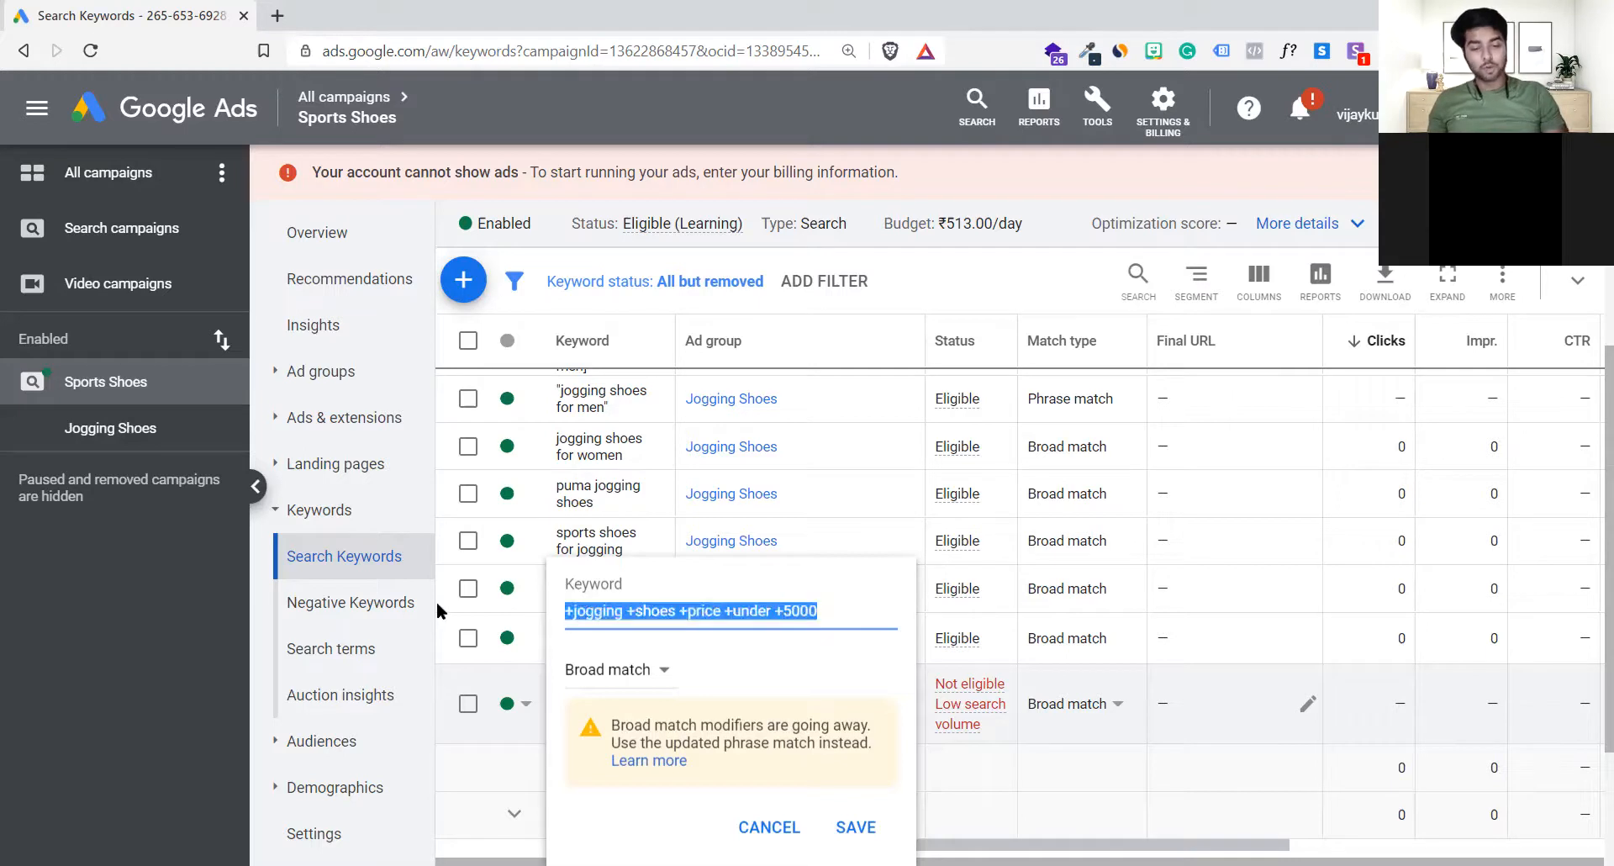
{"action": "left_click", "coordinate": [717, 614]}
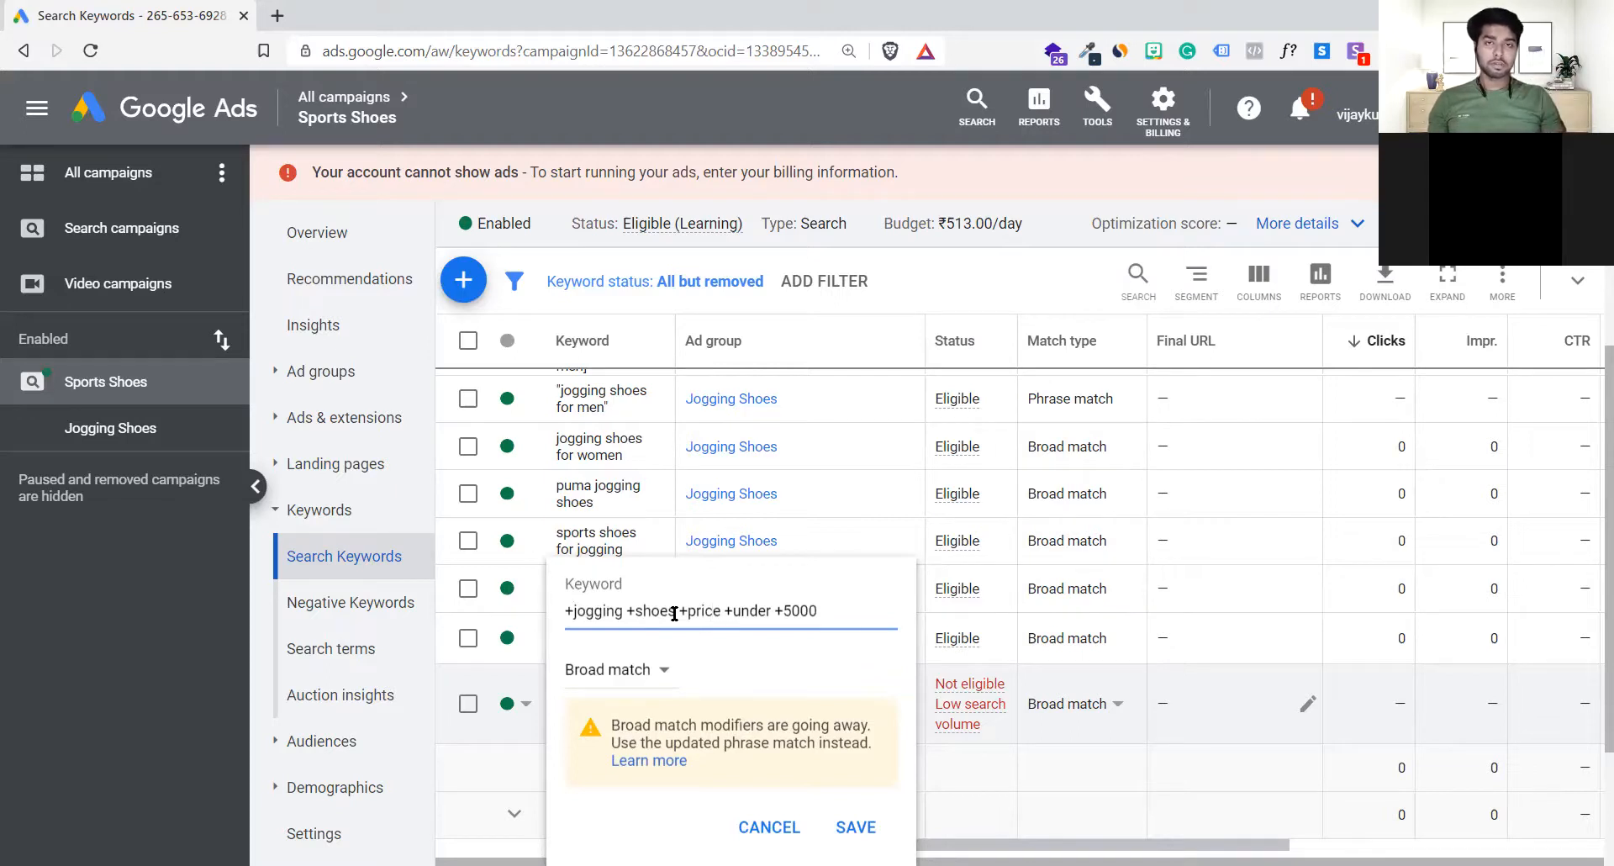
{"action": "left_click_drag", "start_coordinate": [822, 610], "coordinate": [461, 619]}
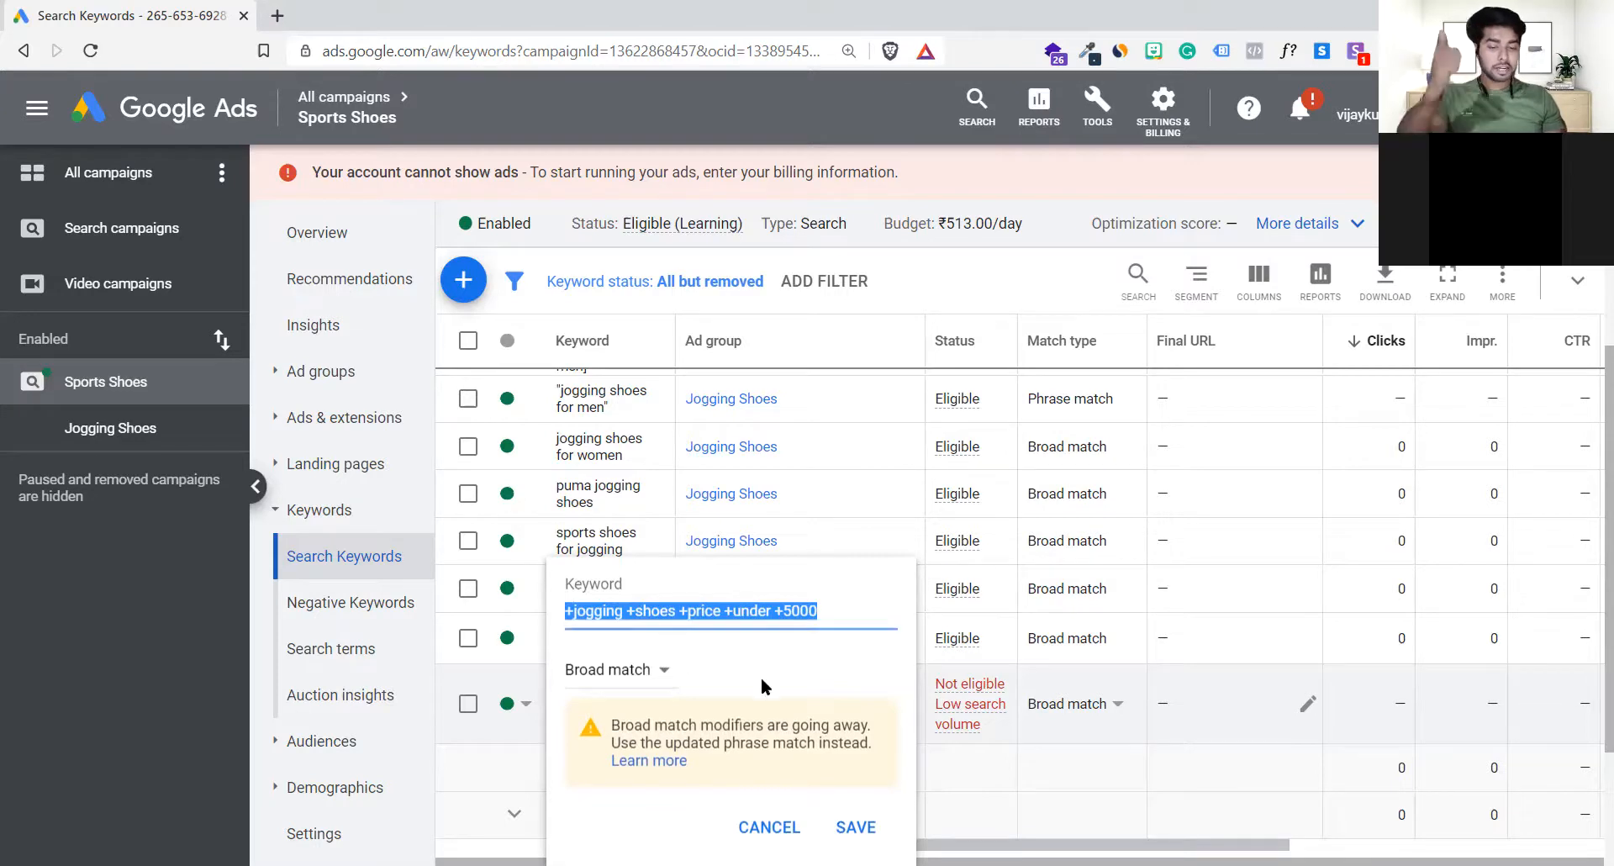
{"action": "left_click", "coordinate": [855, 826]}
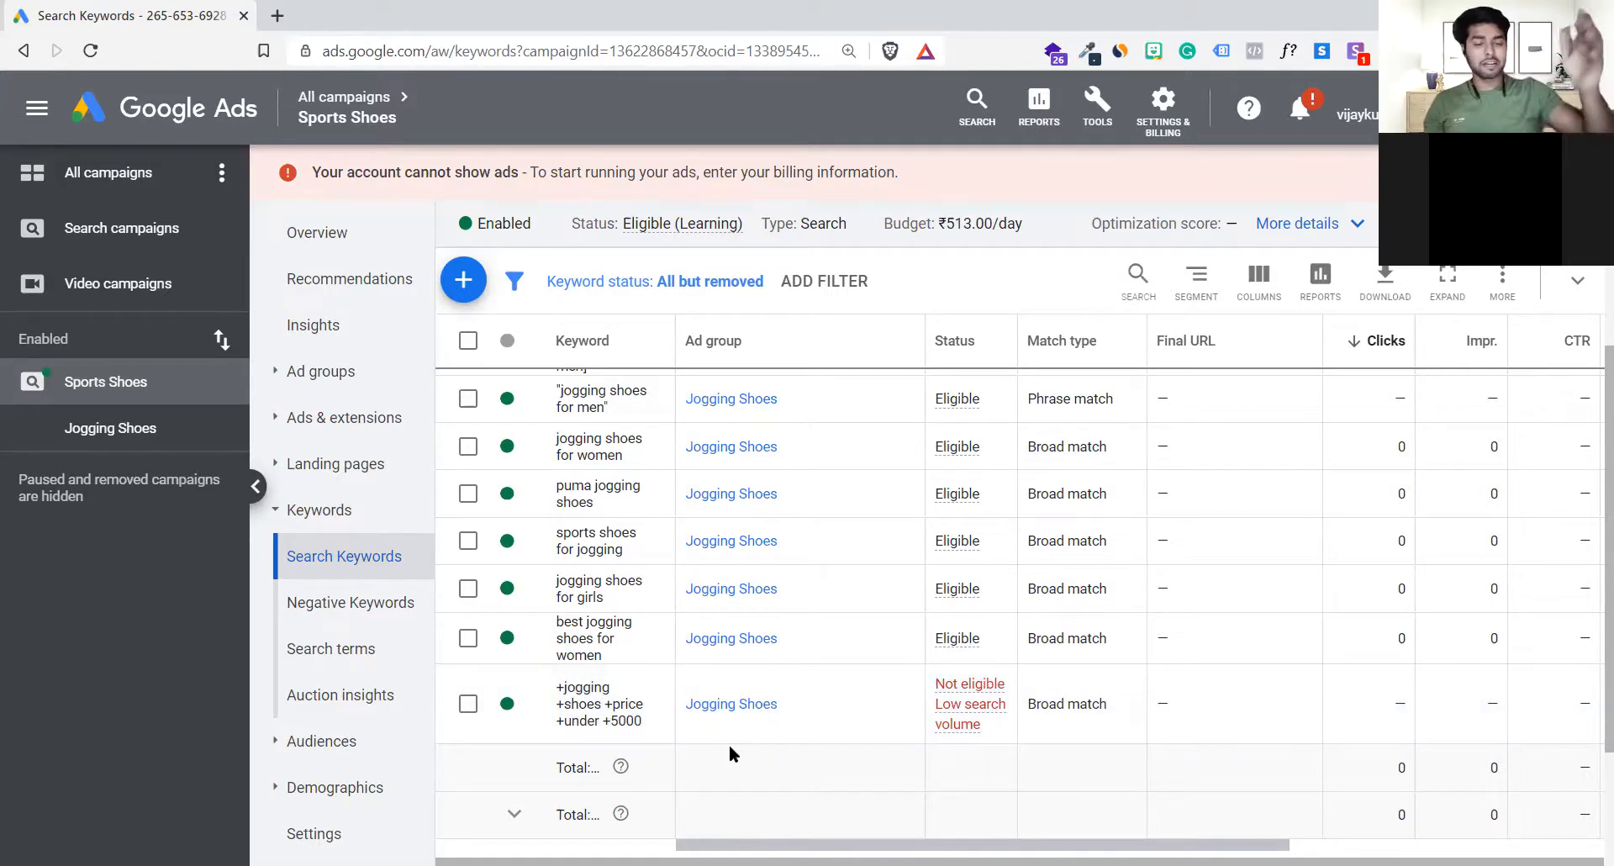
Step: Review the match types of the Sports Shoes campaign's search keywords through the whole list
{"action": "scroll", "coordinate": [729, 743], "scroll_direction": "up", "scroll_amount": 3}
{"action": "scroll", "coordinate": [728, 743], "scroll_direction": "down", "scroll_amount": 3}
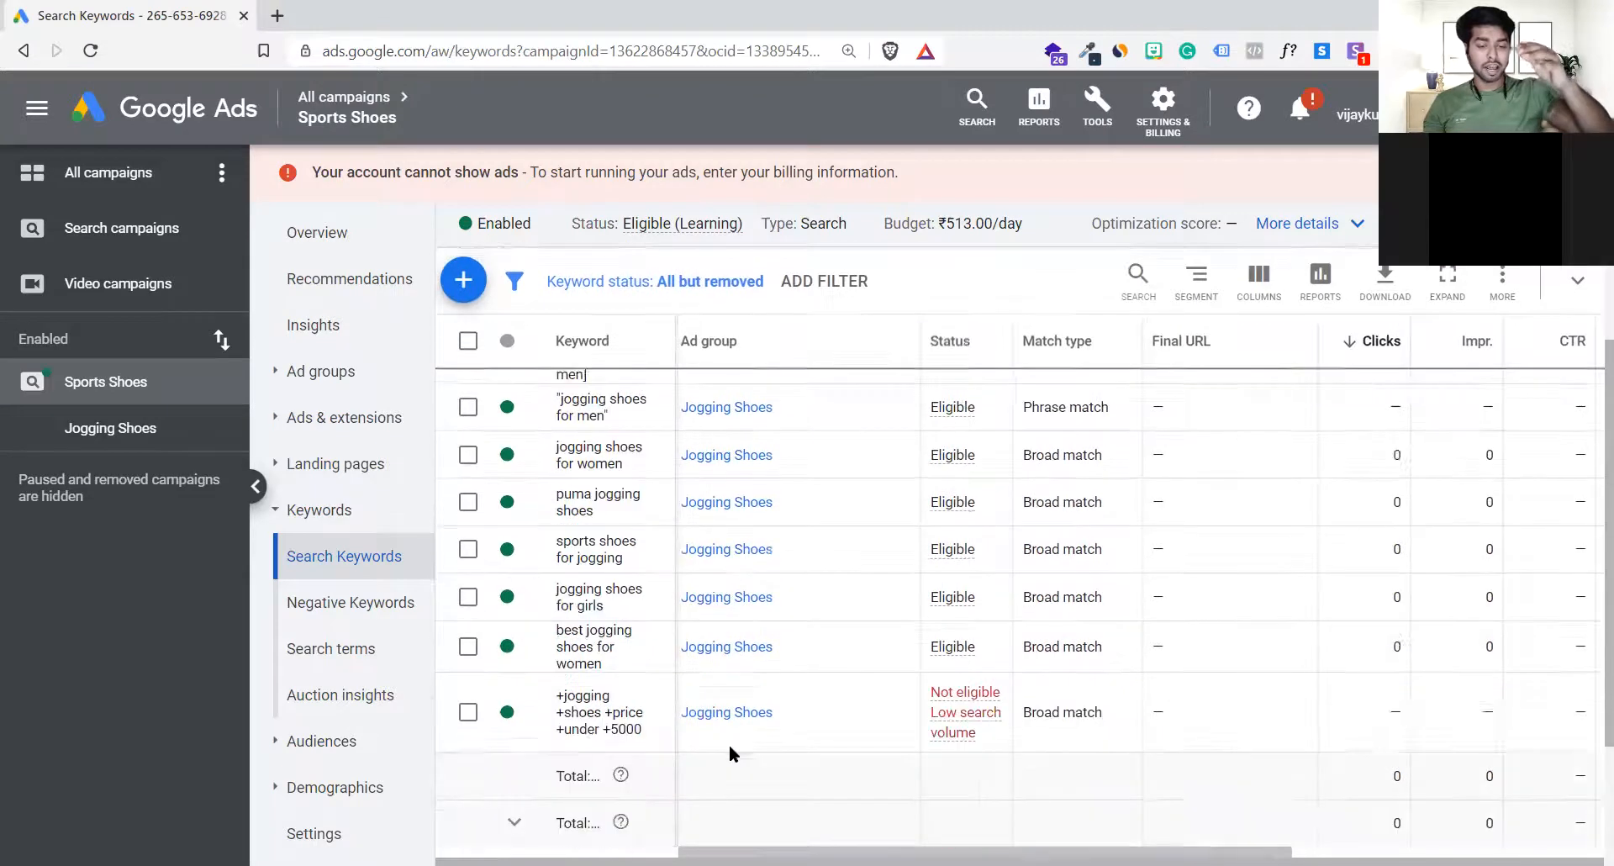
{"action": "scroll", "coordinate": [729, 744], "scroll_direction": "up", "scroll_amount": 2}
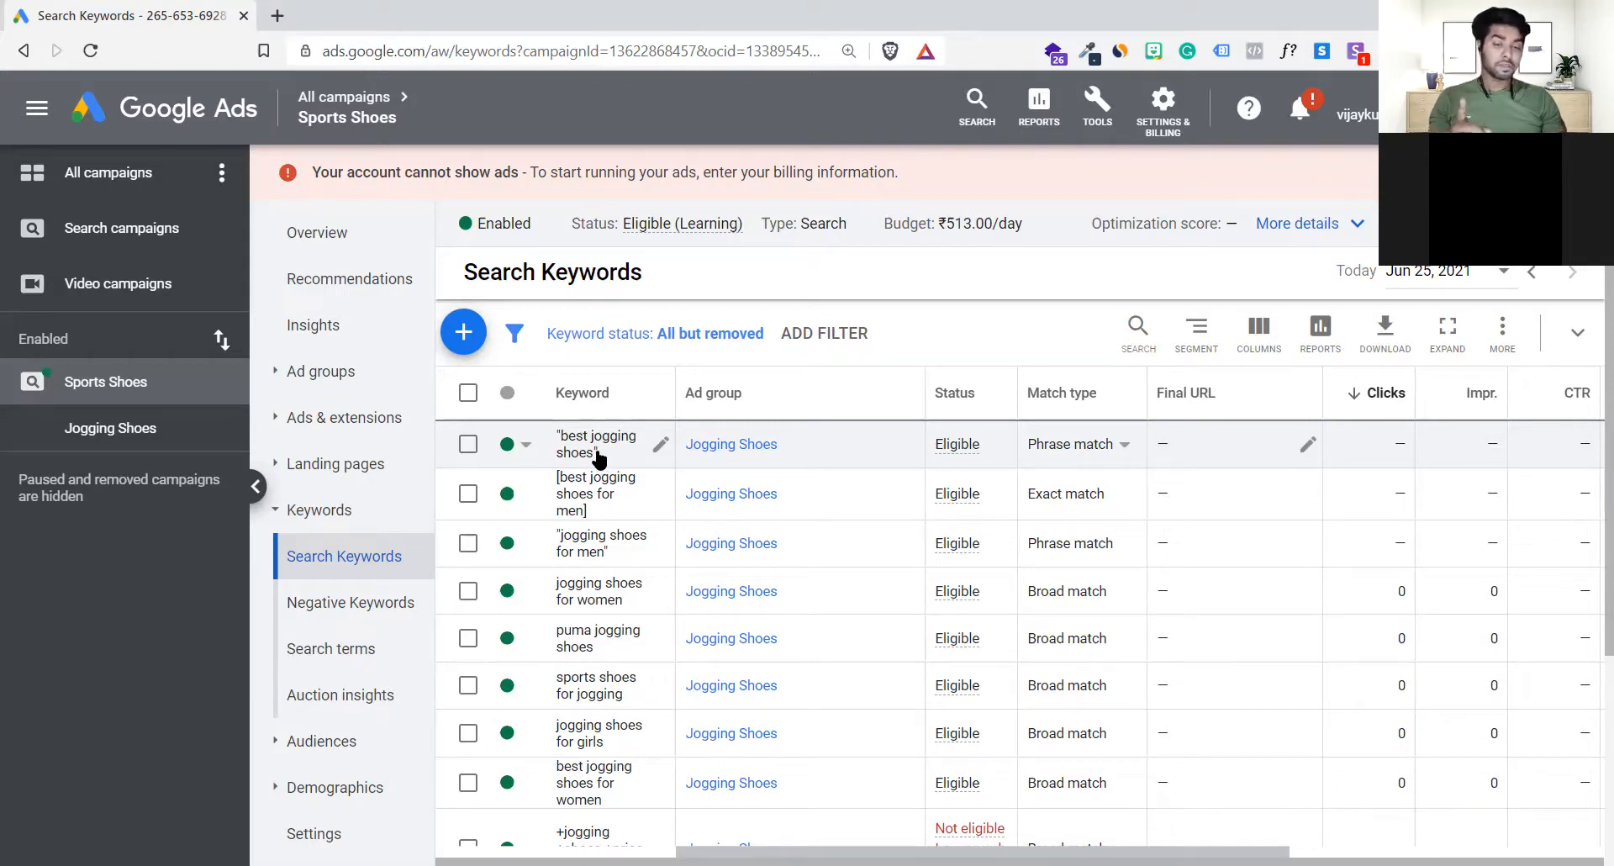
{"action": "scroll", "coordinate": [593, 601], "scroll_direction": "down", "scroll_amount": 2}
{"action": "scroll", "coordinate": [593, 601], "scroll_direction": "up", "scroll_amount": 2}
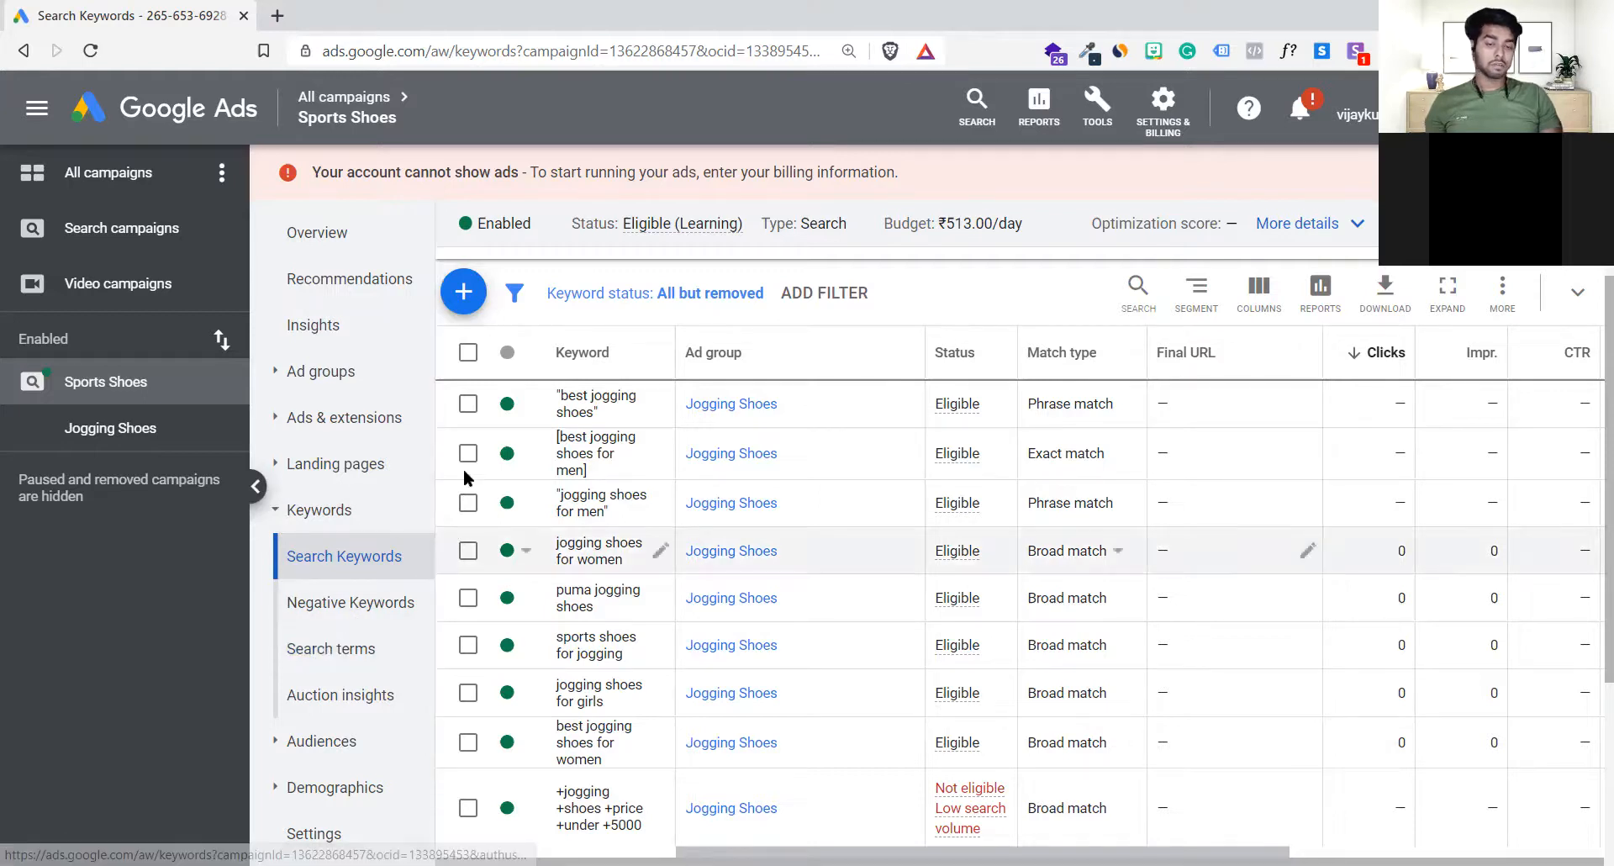
Step: Select all keywords in the list, view the campaign's search terms report, and return to the search keywords
{"action": "left_click", "coordinate": [469, 404]}
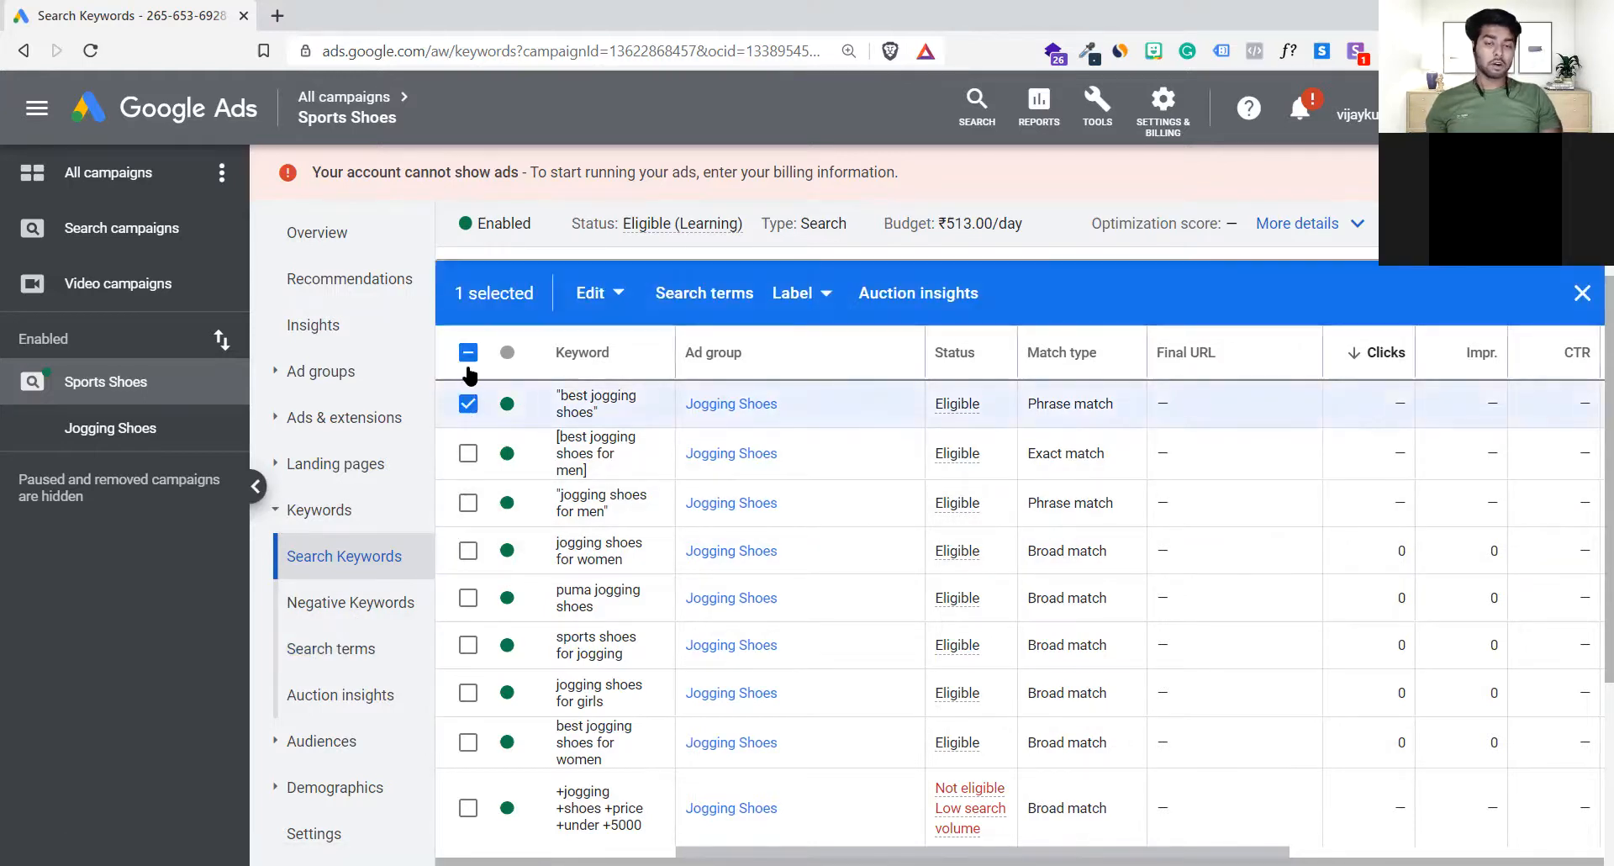
{"action": "left_click", "coordinate": [468, 354]}
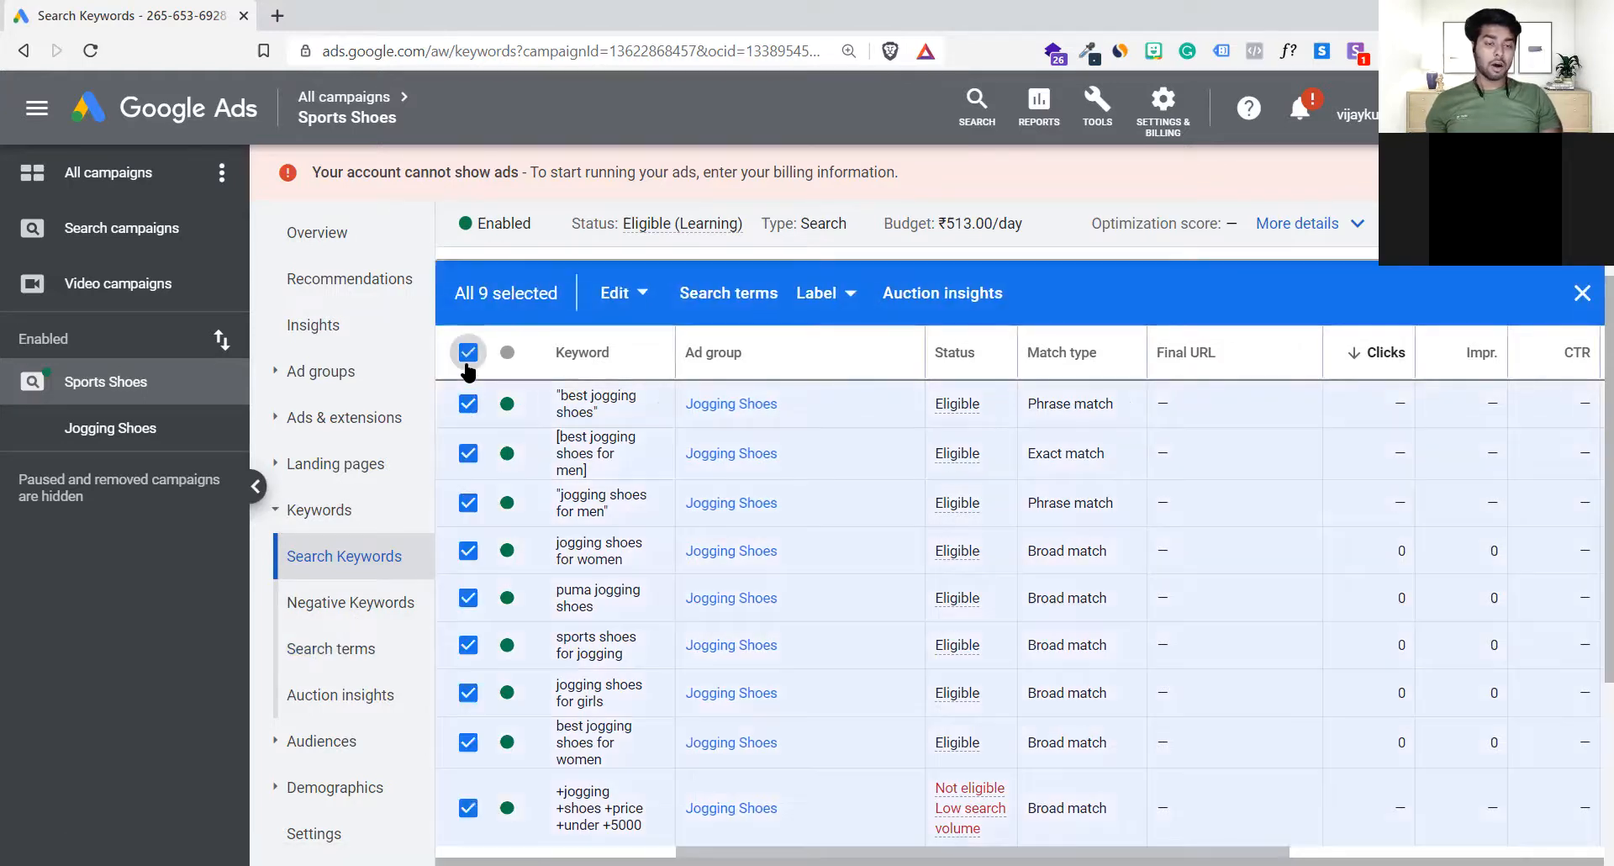
{"action": "left_click", "coordinate": [341, 649]}
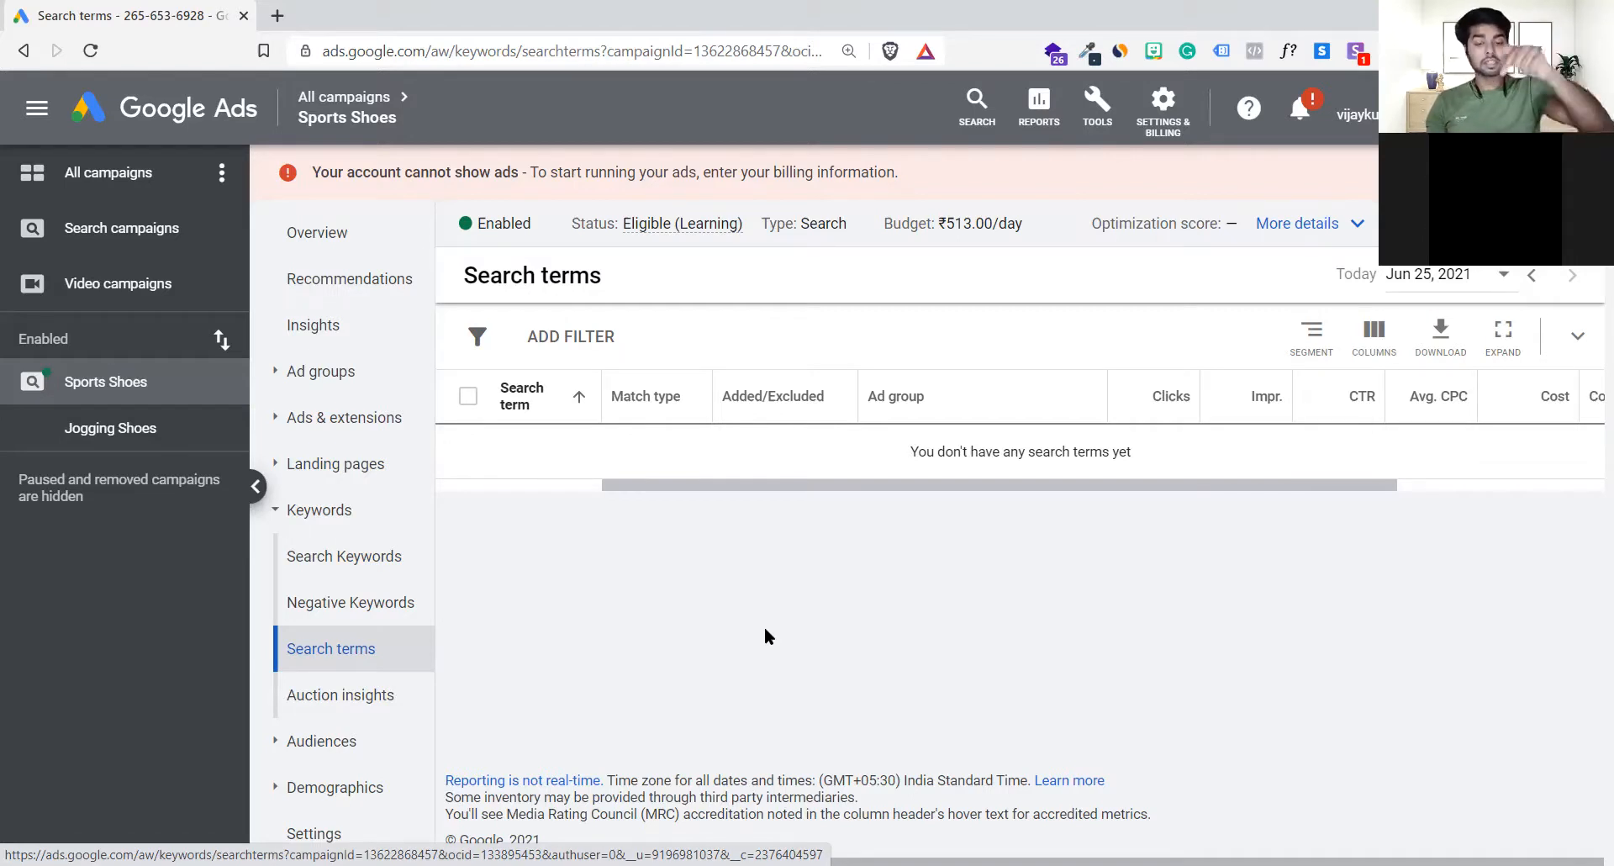
{"action": "left_click", "coordinate": [373, 567]}
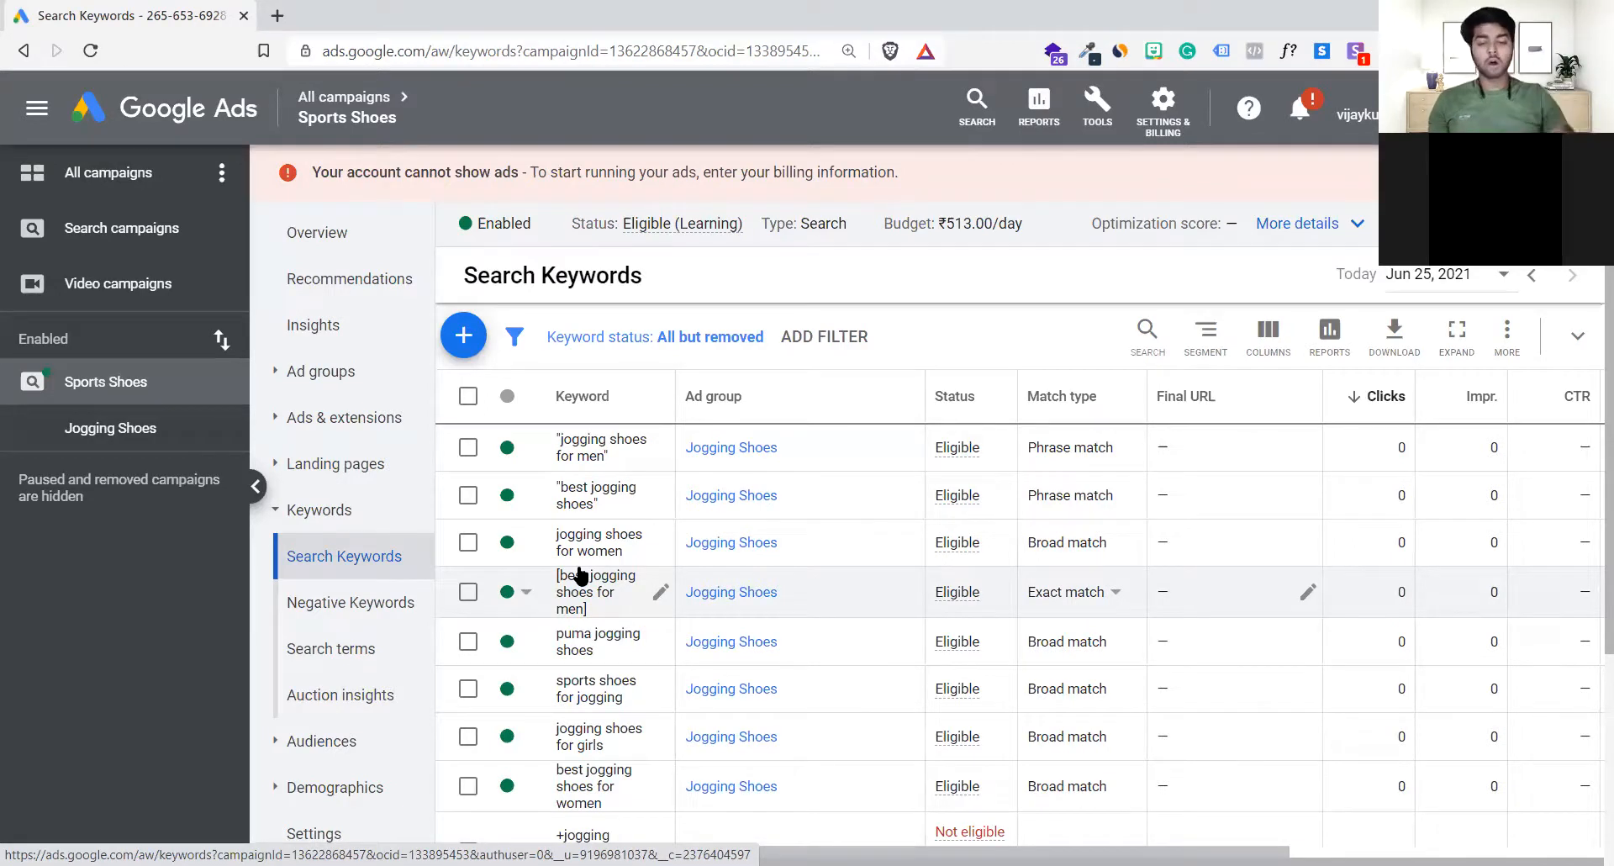
{"action": "left_click", "coordinate": [380, 605]}
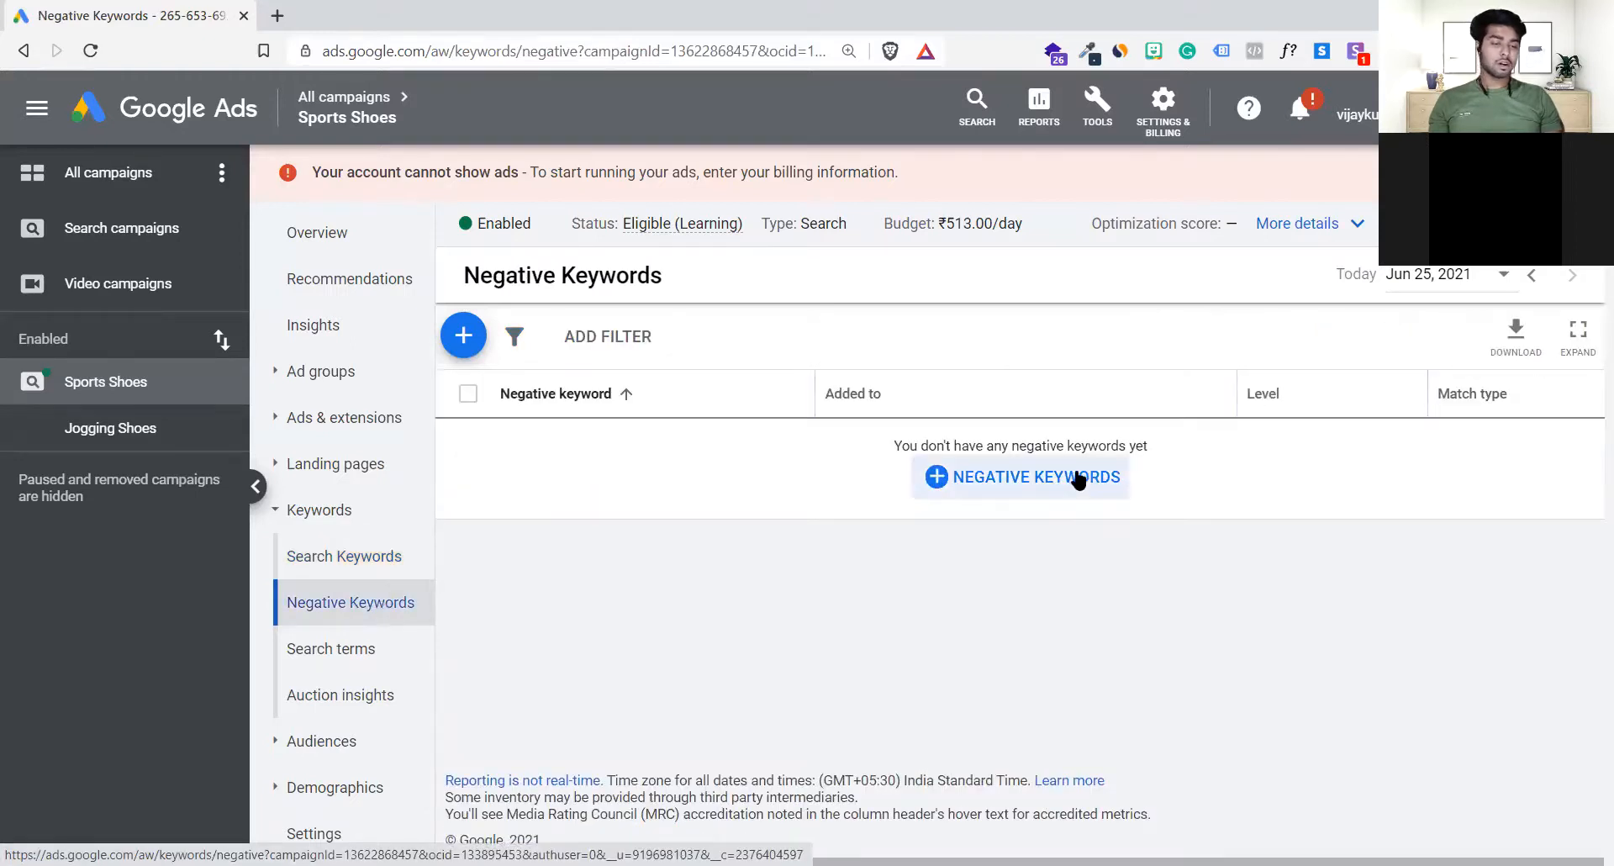
{"action": "left_click", "coordinate": [1078, 479]}
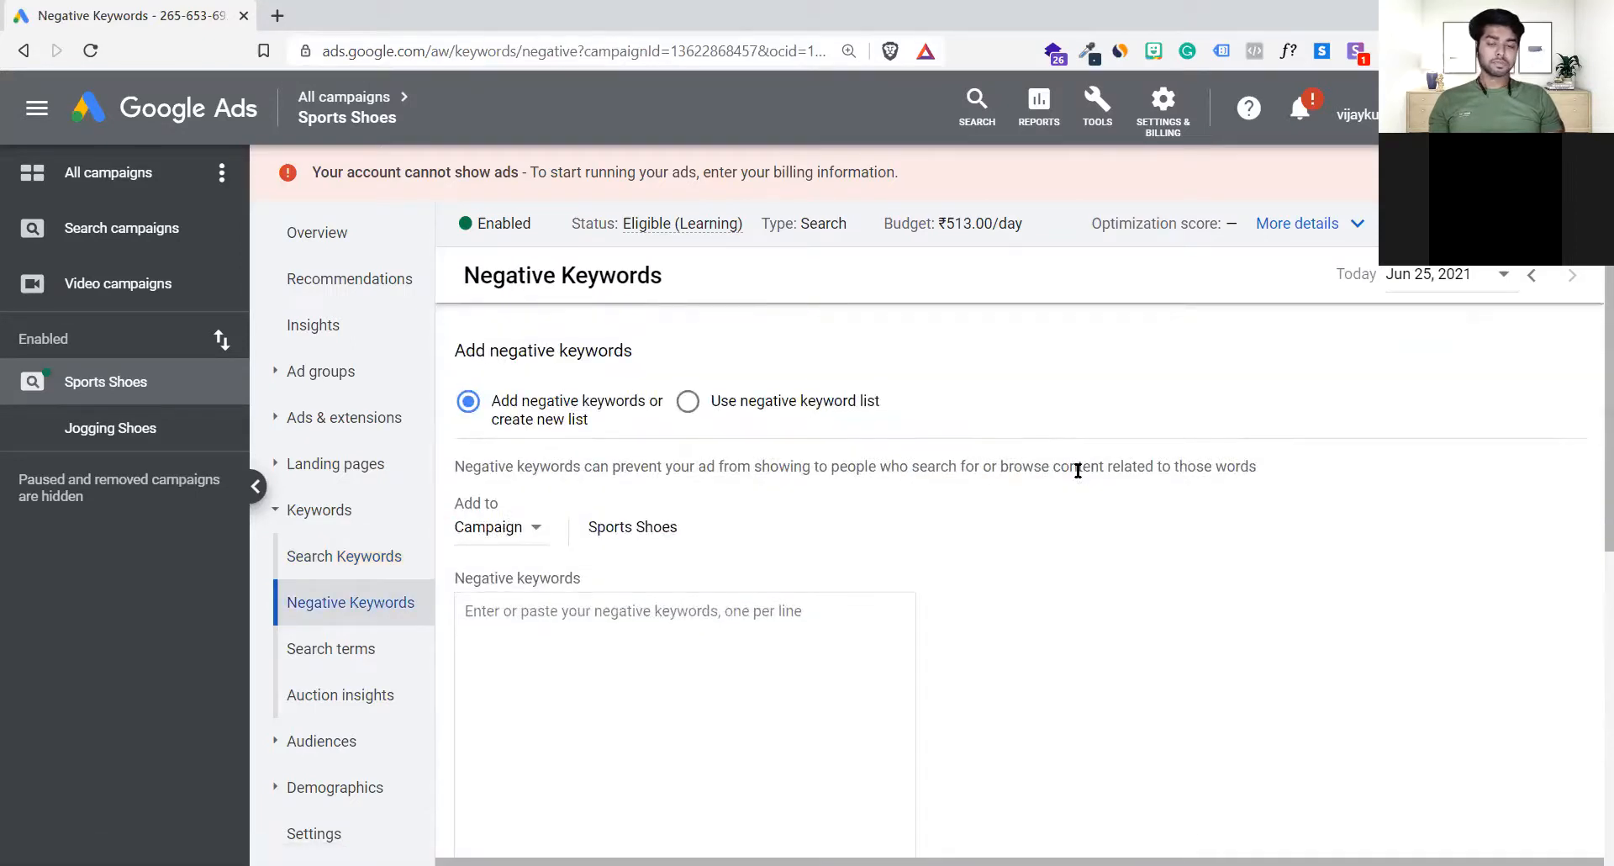
{"action": "scroll", "coordinate": [1078, 470], "scroll_direction": "down", "scroll_amount": 5}
{"action": "scroll", "coordinate": [1076, 469], "scroll_direction": "up", "scroll_amount": 5}
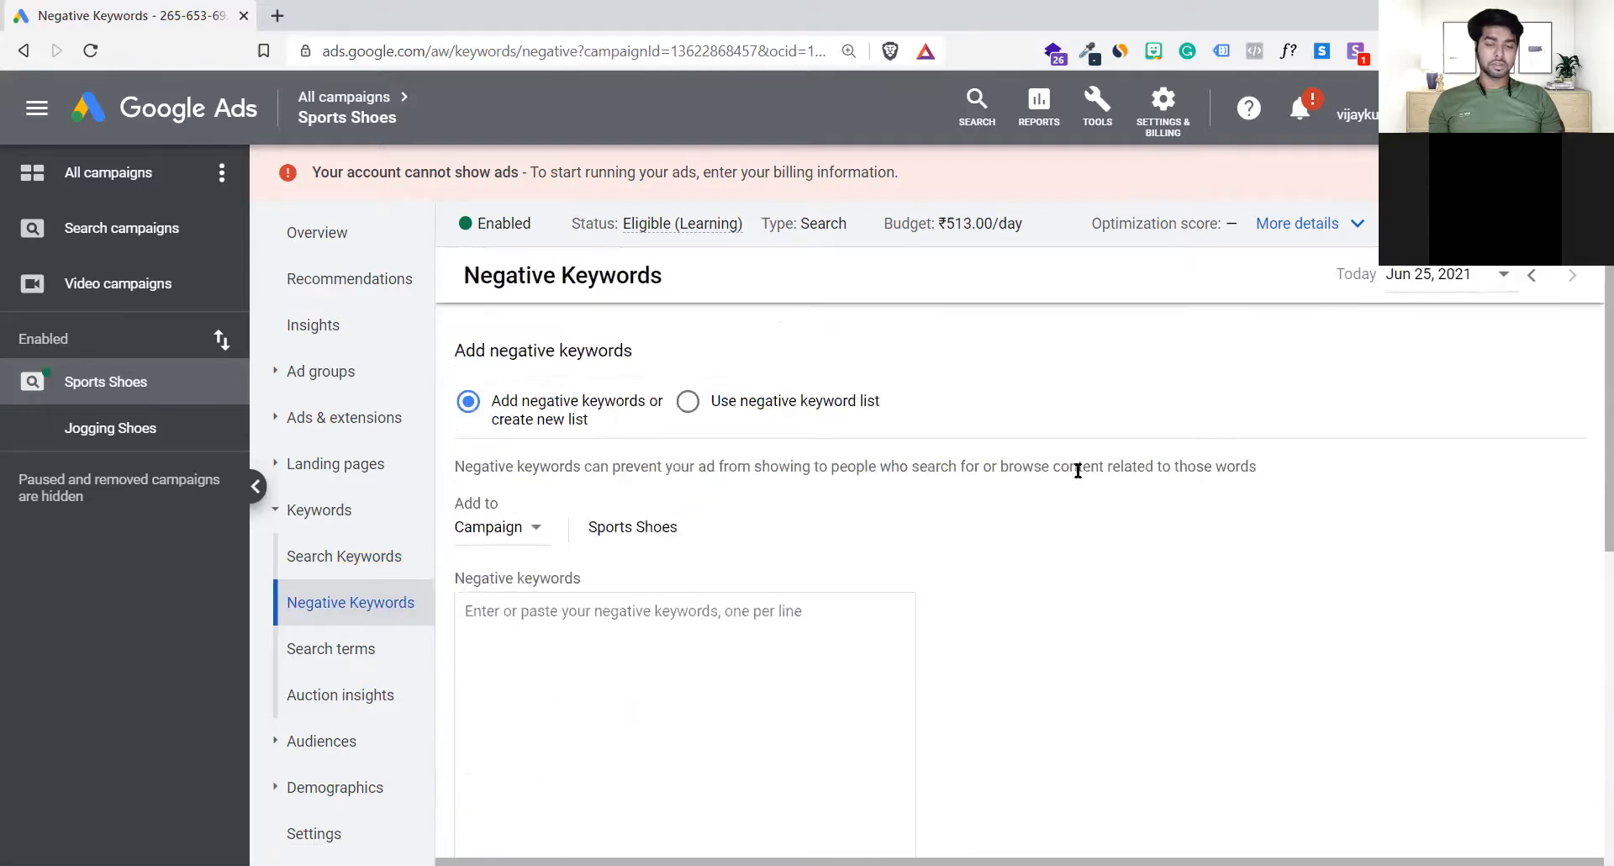
{"action": "left_click", "coordinate": [351, 547]}
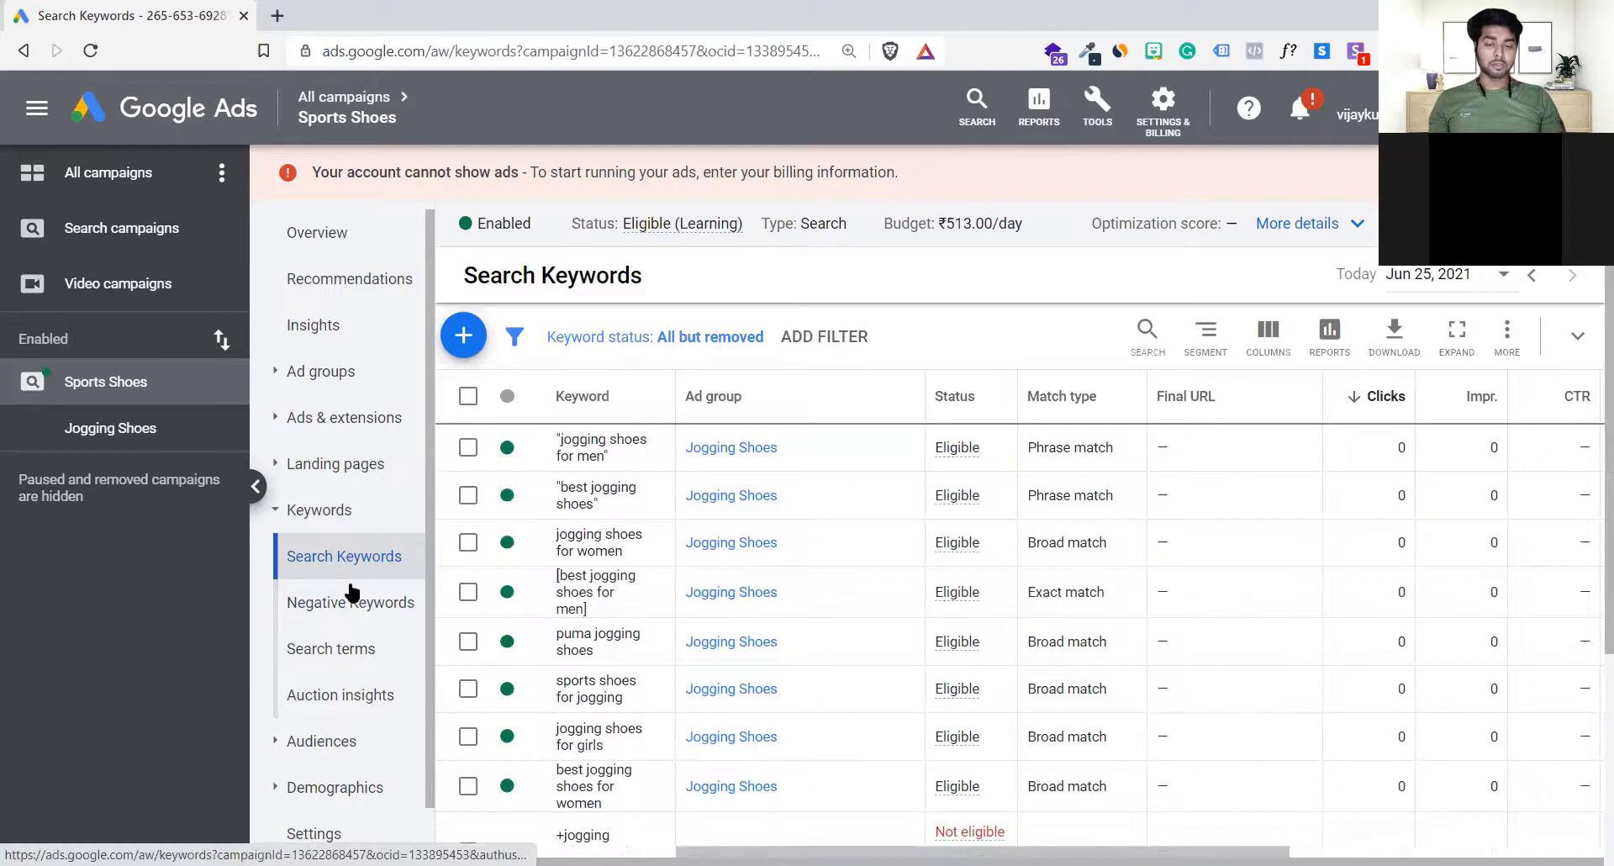
Step: Open the form for adding negative keywords to the Sports Shoes campaign
{"action": "left_click", "coordinate": [341, 603]}
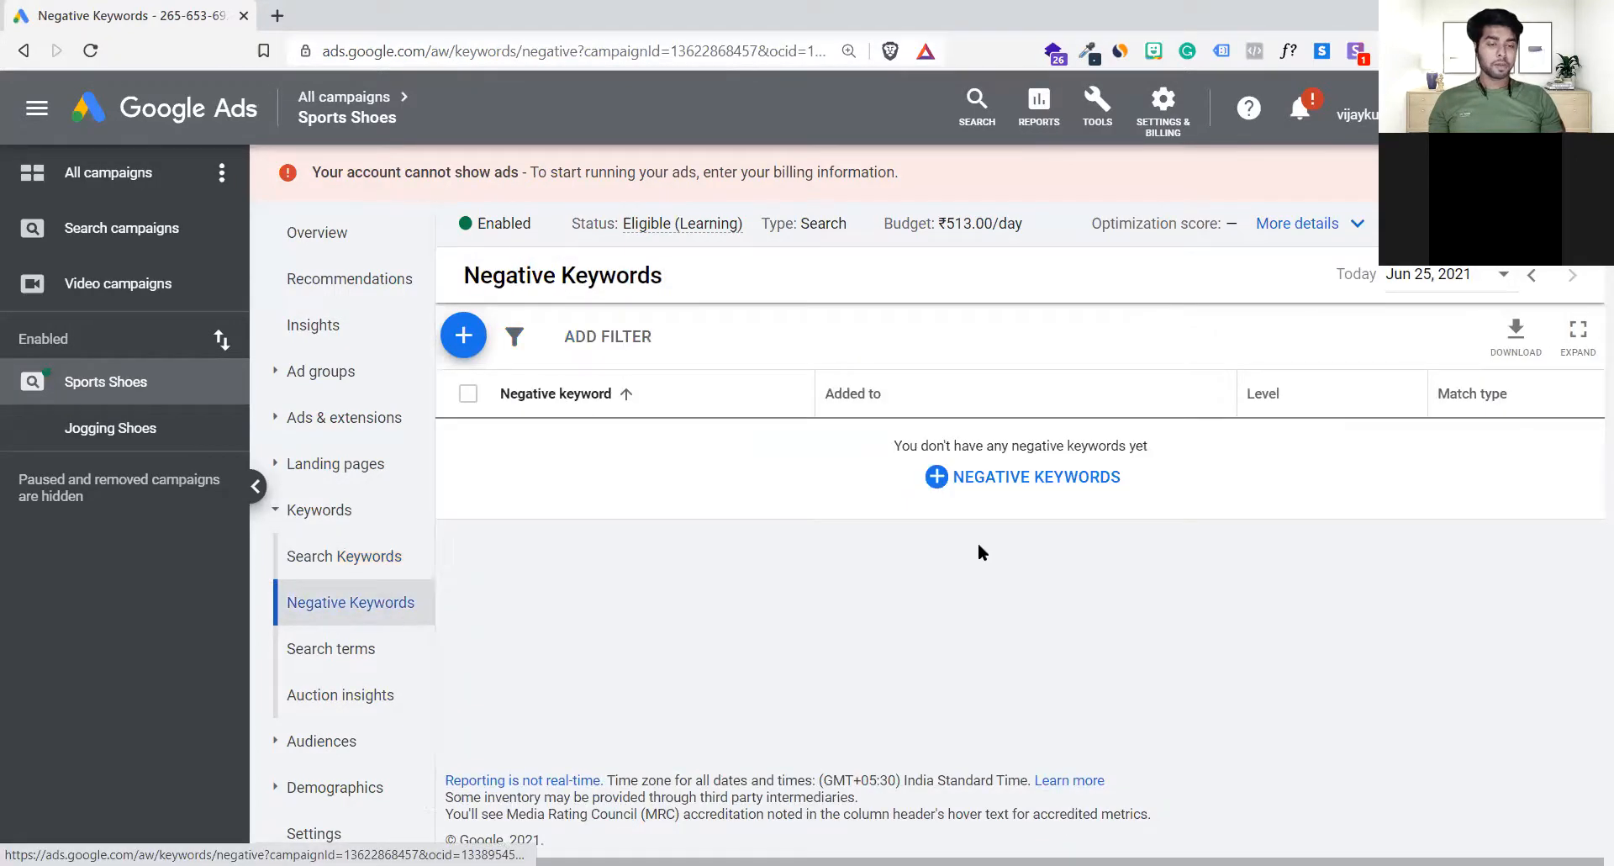
{"action": "left_click", "coordinate": [957, 484]}
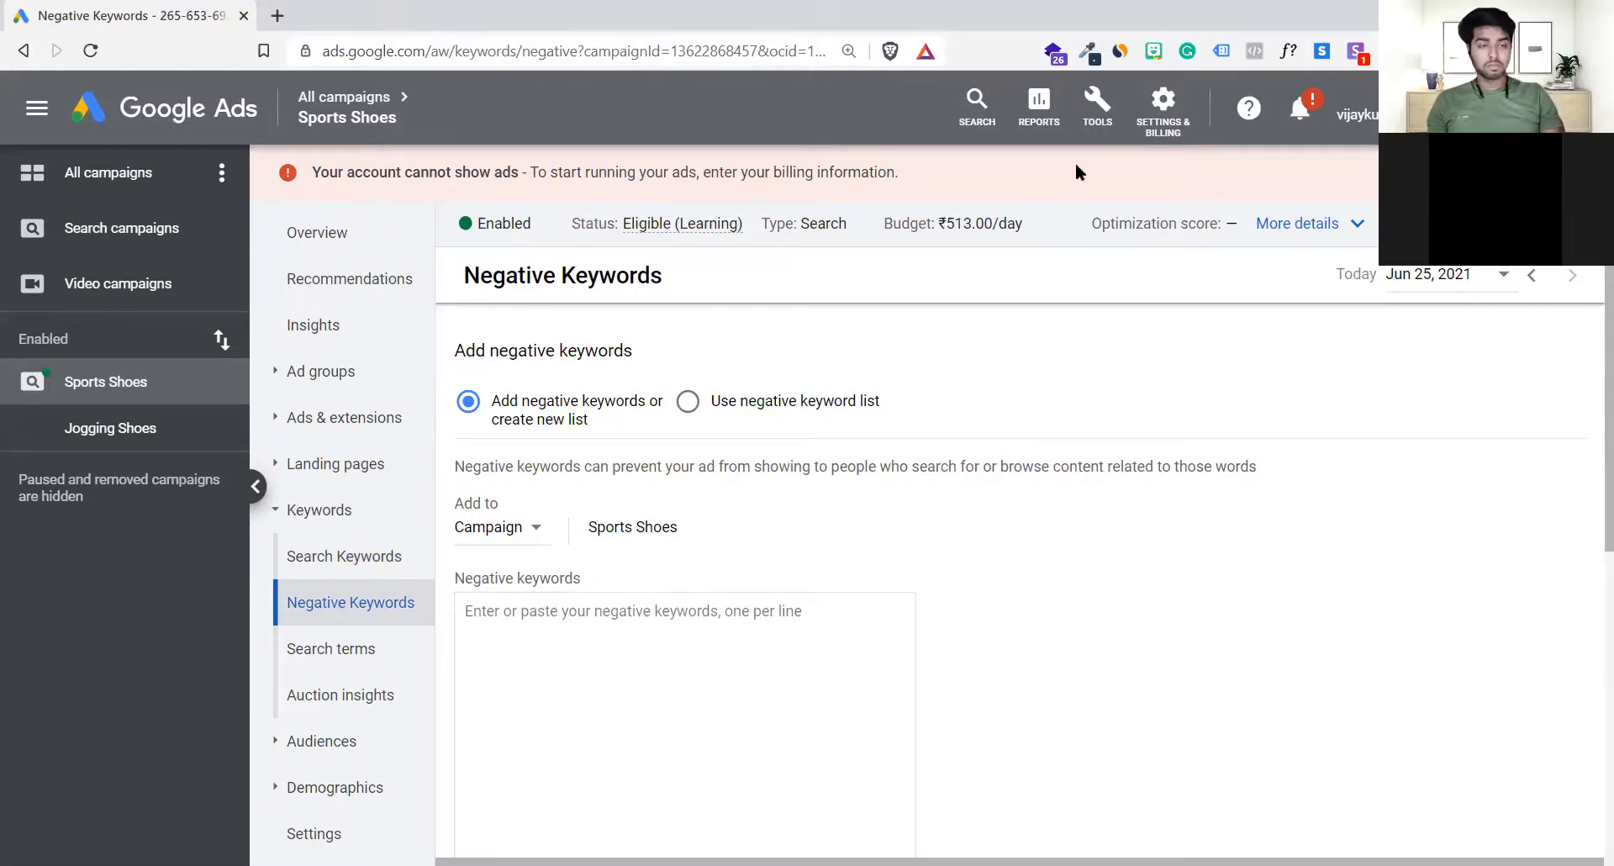
{"action": "left_click", "coordinate": [1097, 105]}
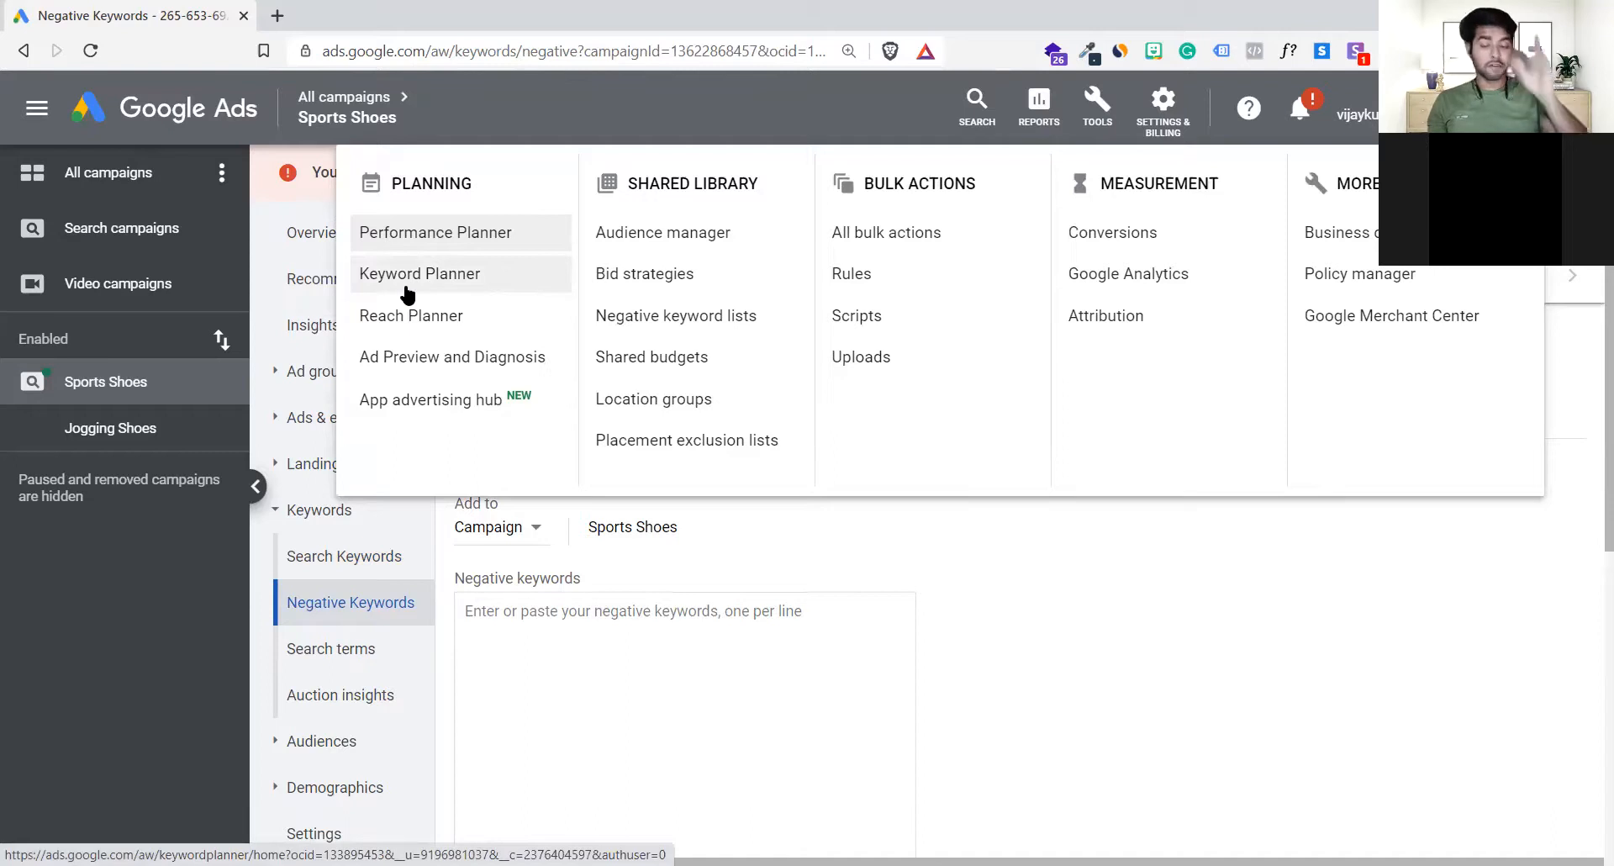
{"action": "left_click", "coordinate": [704, 522]}
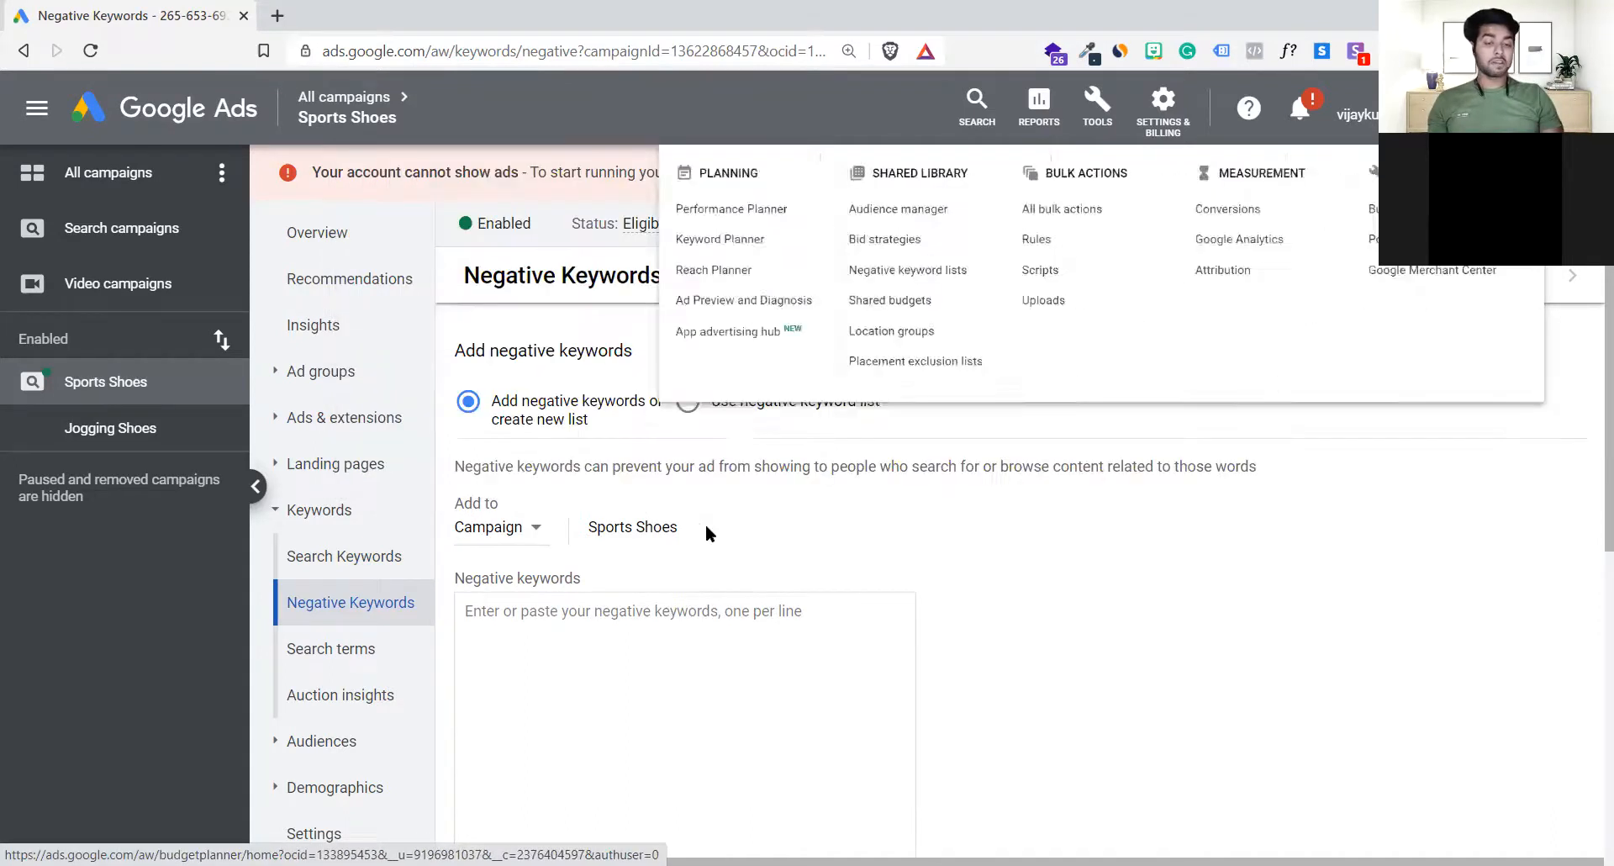
Step: Look at the negative keyword list option, return to adding new negative keywords, and show the levels they can be added to
{"action": "left_click", "coordinate": [687, 402]}
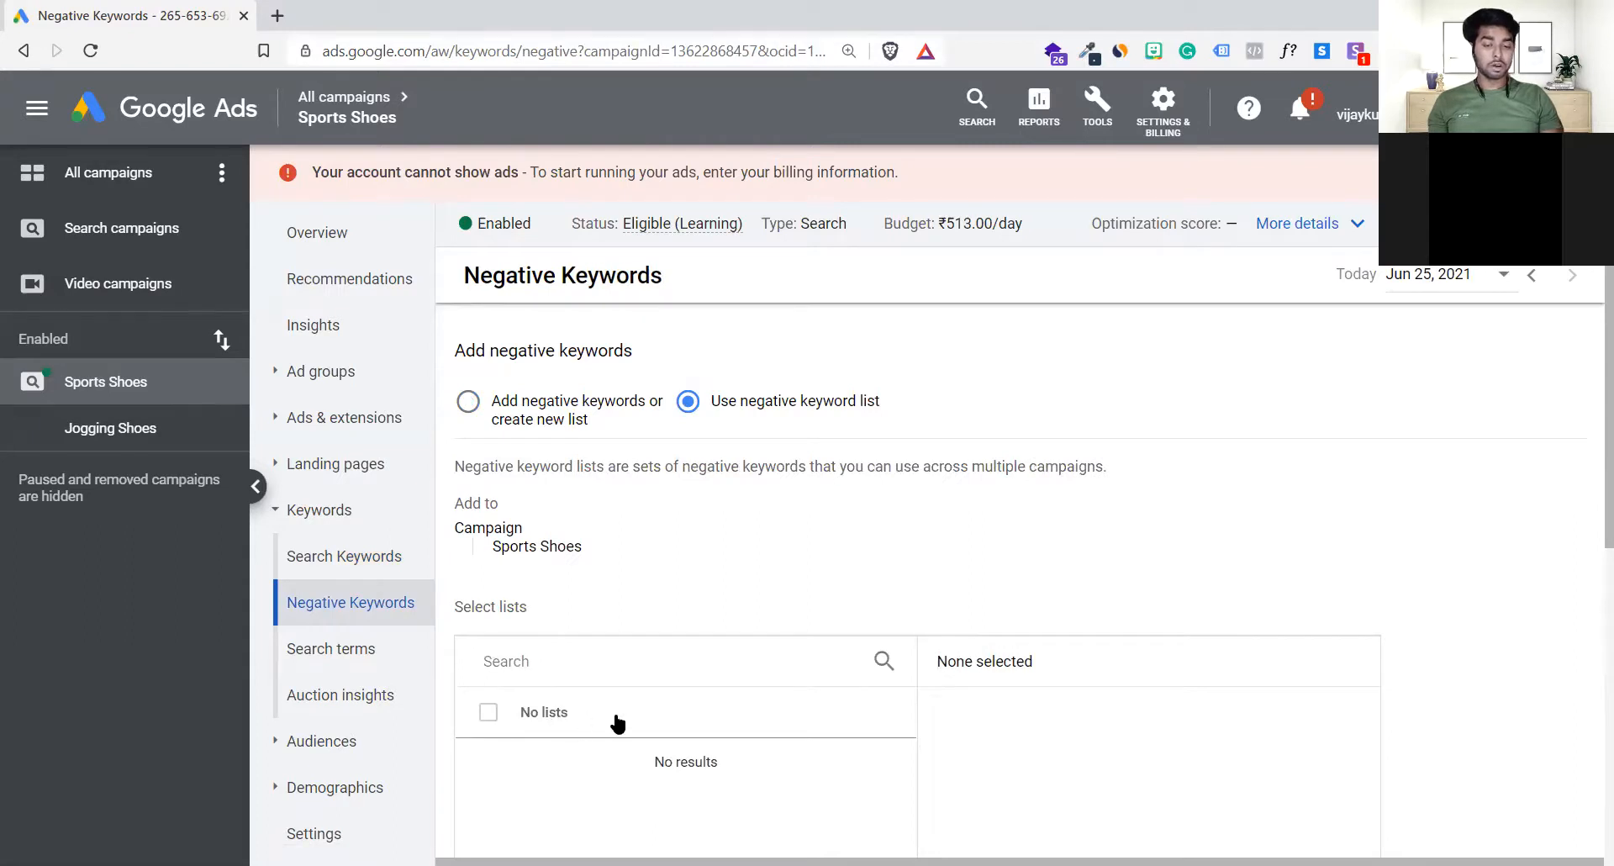
{"action": "left_click", "coordinate": [479, 403]}
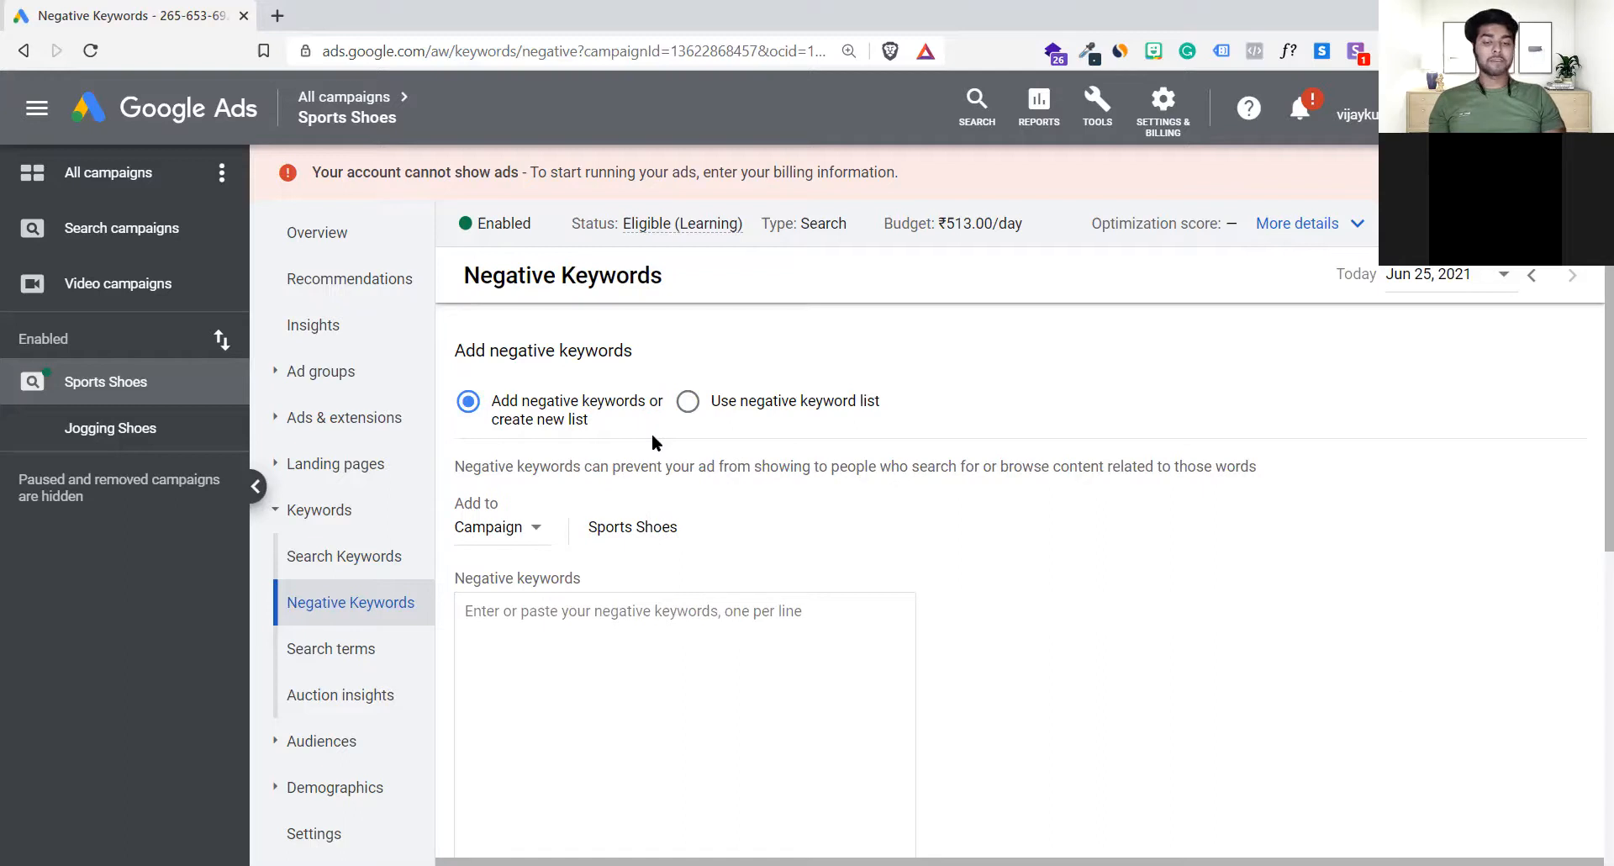
{"action": "scroll", "coordinate": [652, 432], "scroll_direction": "down", "scroll_amount": 2}
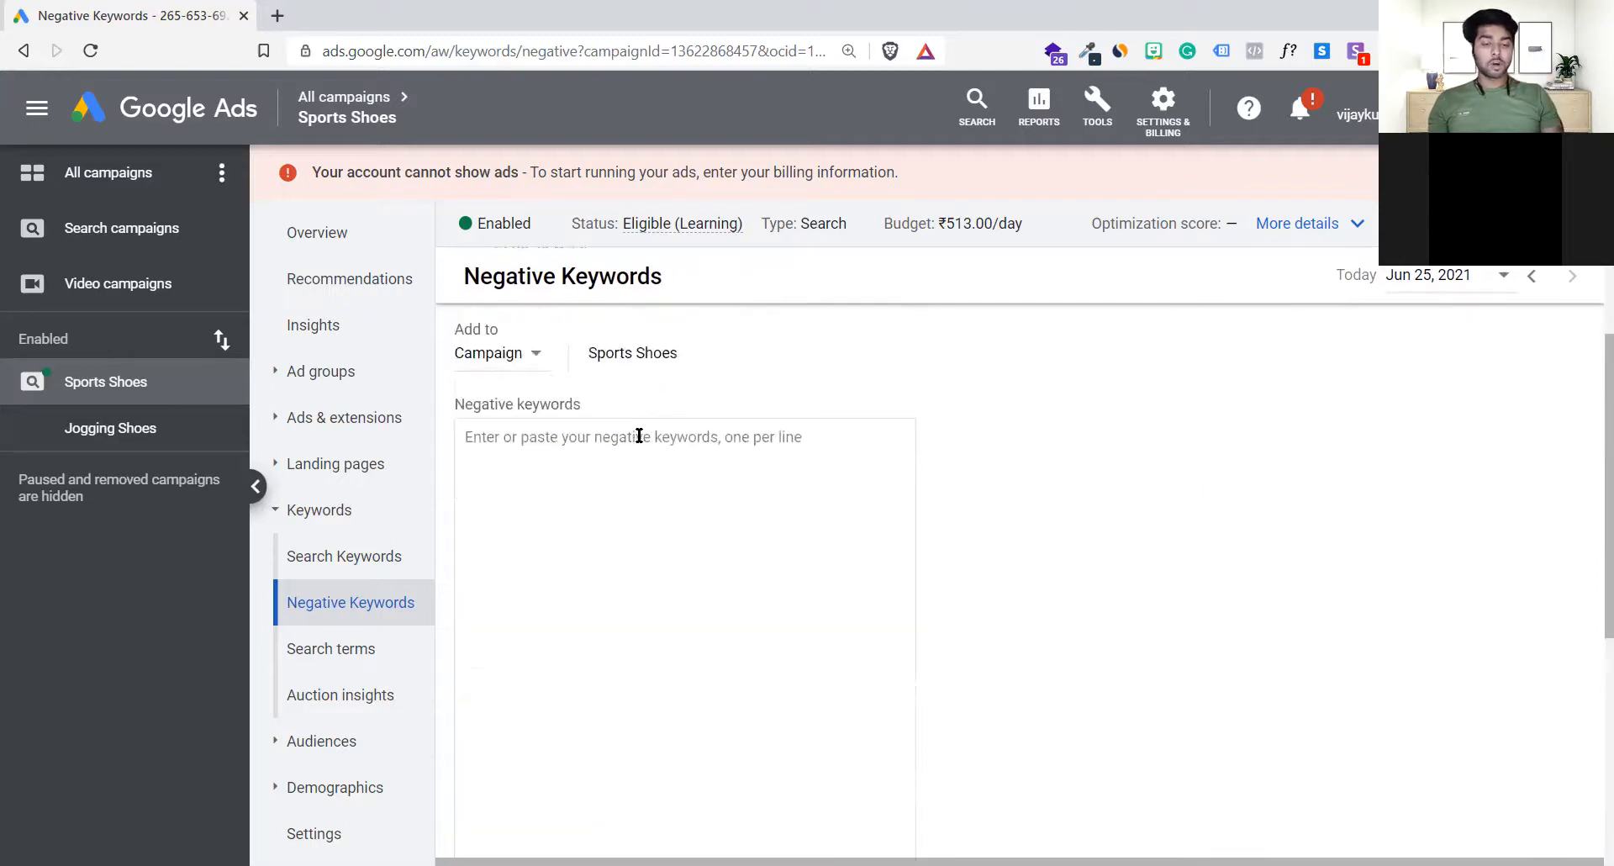
{"action": "left_click", "coordinate": [529, 363]}
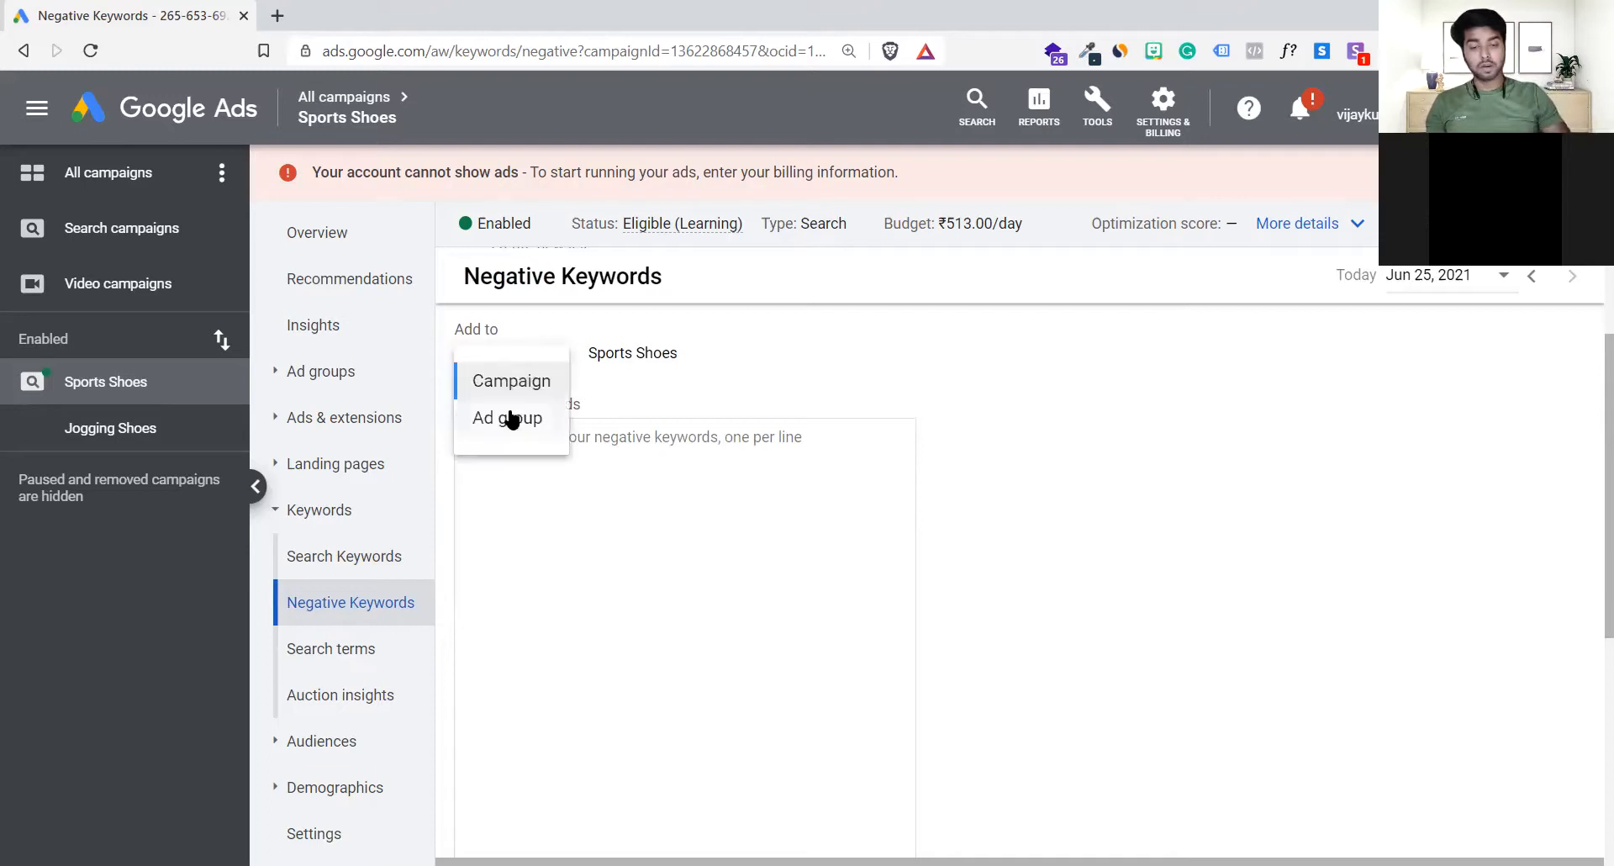
Step: Keep the campaign level and enter Free and Cheap as negative keywords on separate lines
{"action": "left_click", "coordinate": [644, 502]}
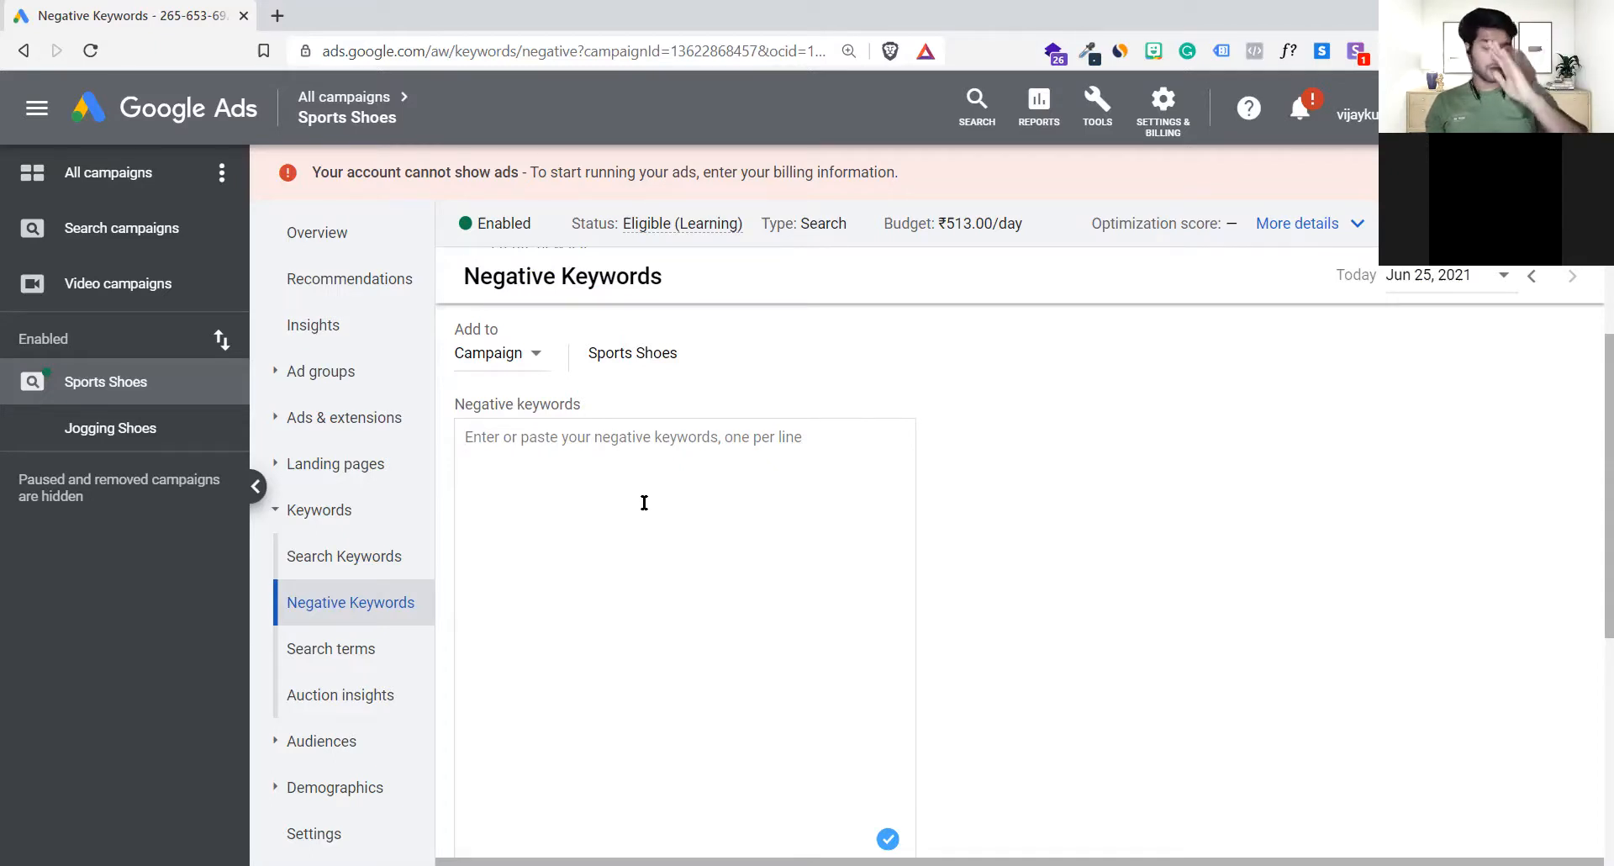
{"action": "type", "text": "Free "}
{"action": "type", "text": "Cheap"}
{"action": "key", "text": "Return"}
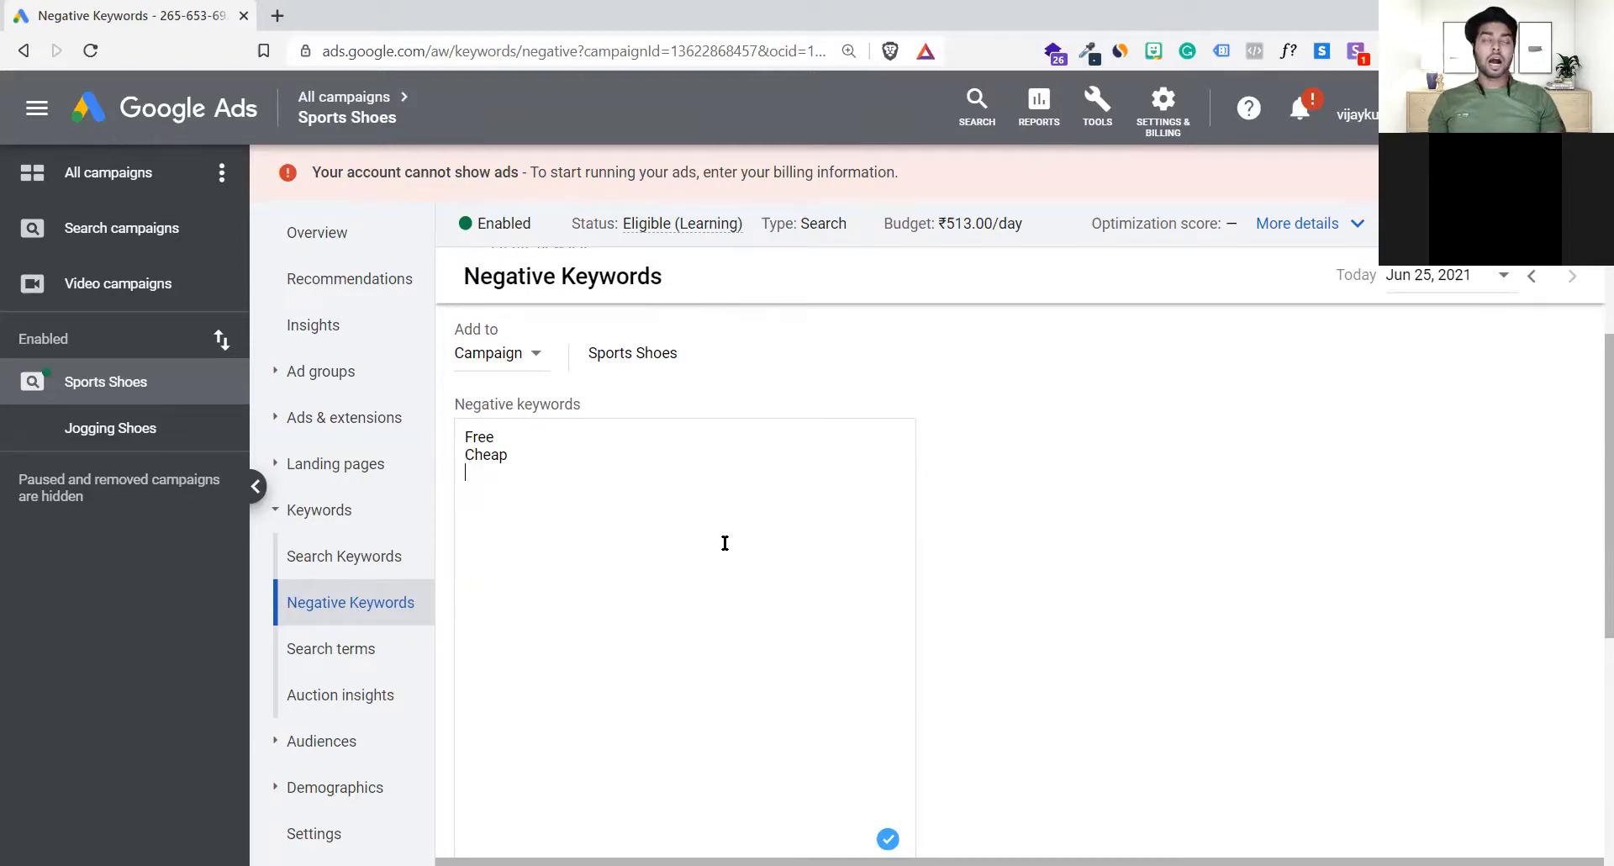
Step: Extend the negative keyword Free to "Free Nike shoes" and enclose it in square brackets for exact match
{"action": "left_click_drag", "start_coordinate": [518, 435], "coordinate": [558, 454]}
{"action": "left_click", "coordinate": [543, 449]}
{"action": "left_click", "coordinate": [542, 442]}
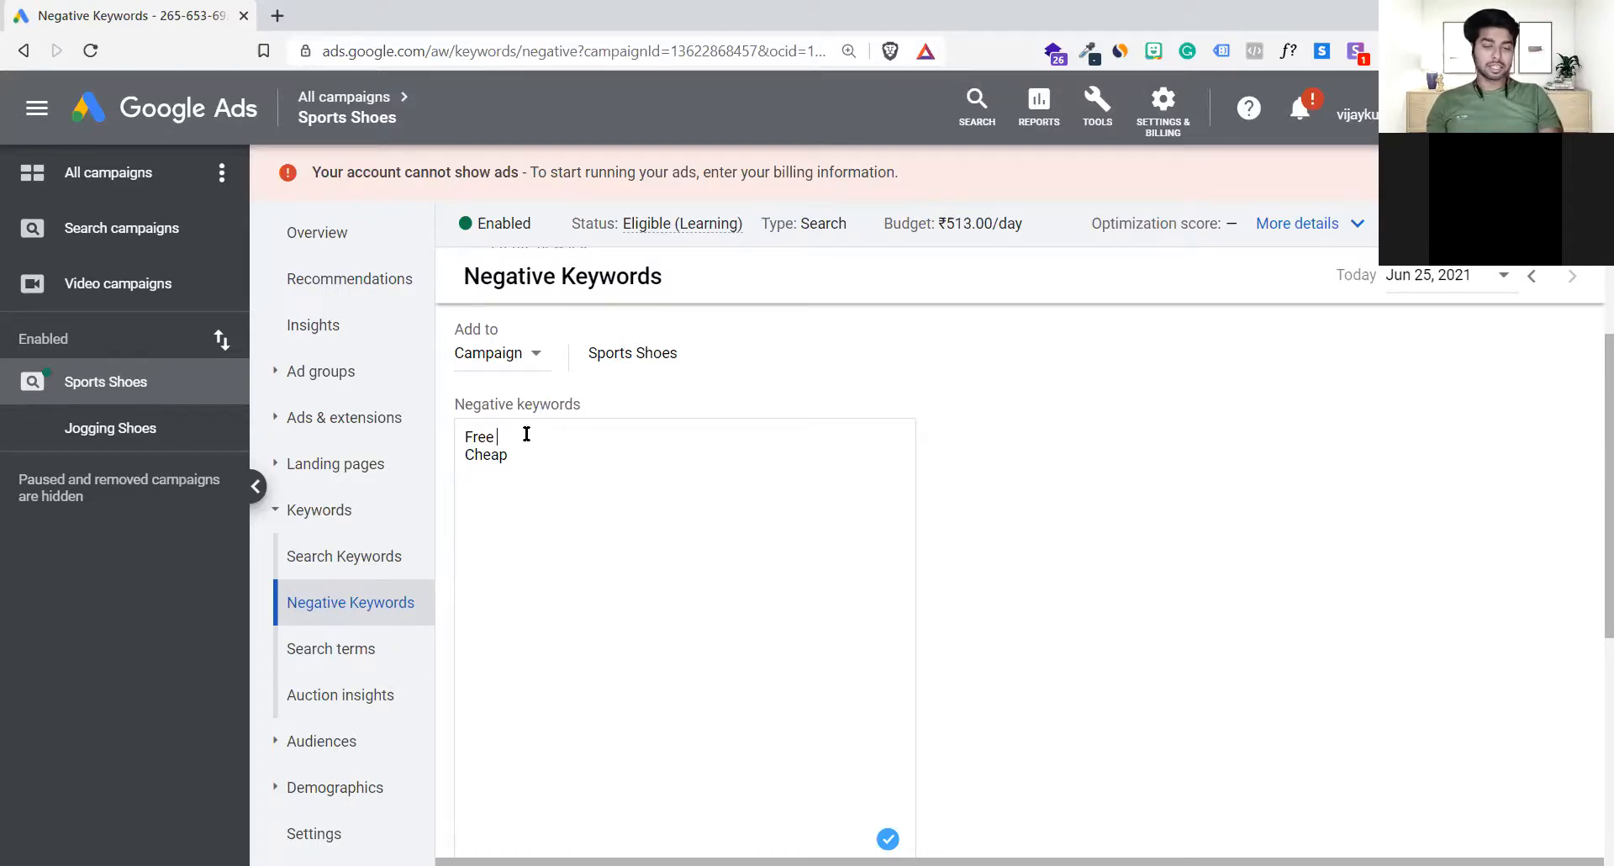
{"action": "type", "text": "N"}
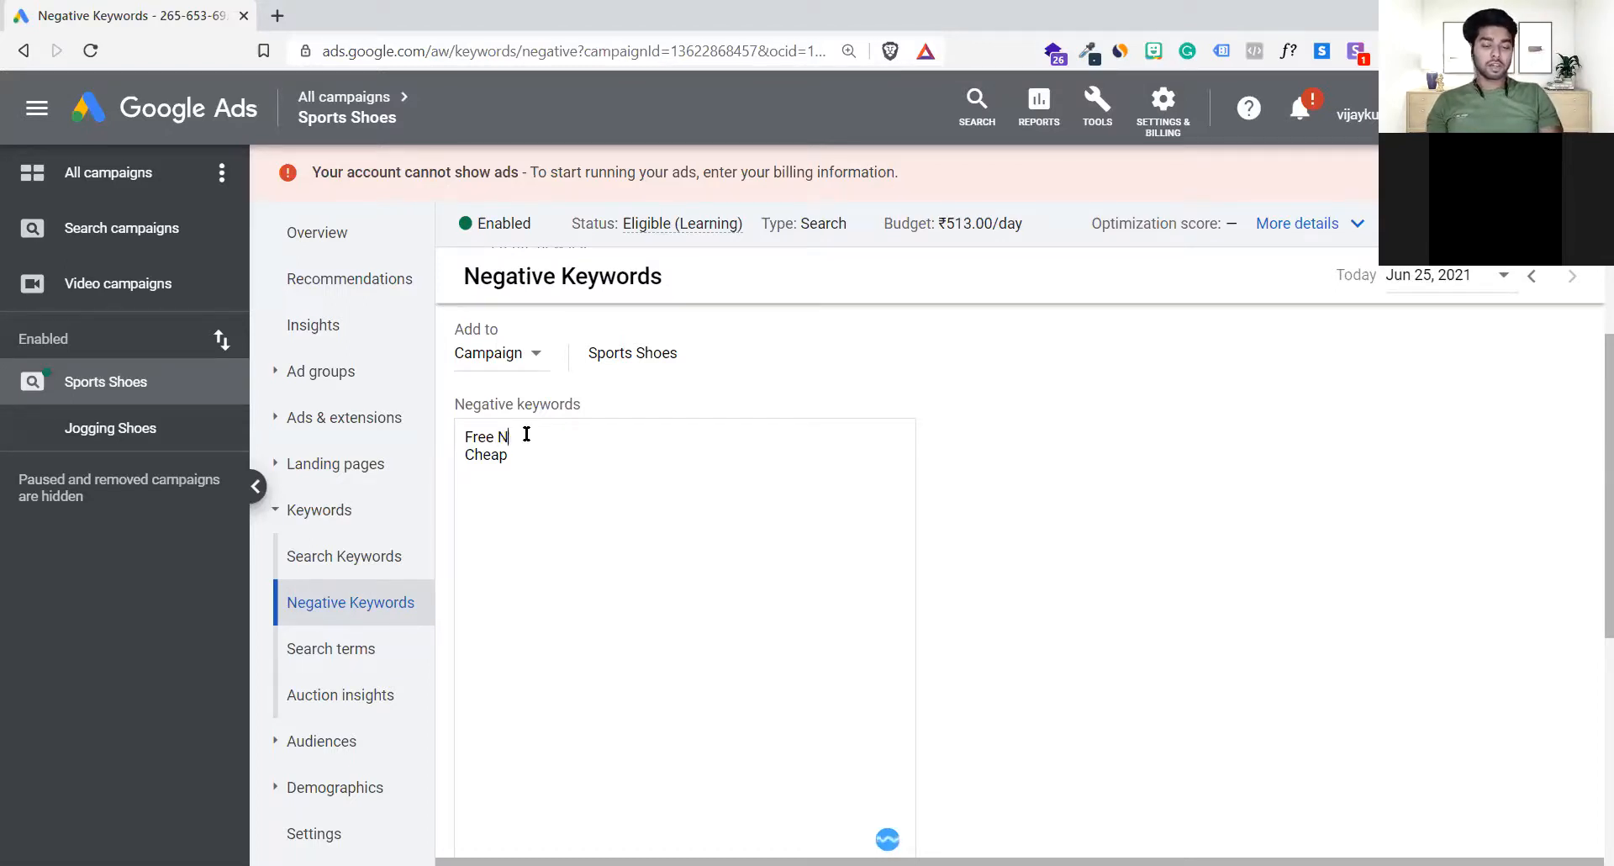
{"action": "type", "text": "ikes shoes"}
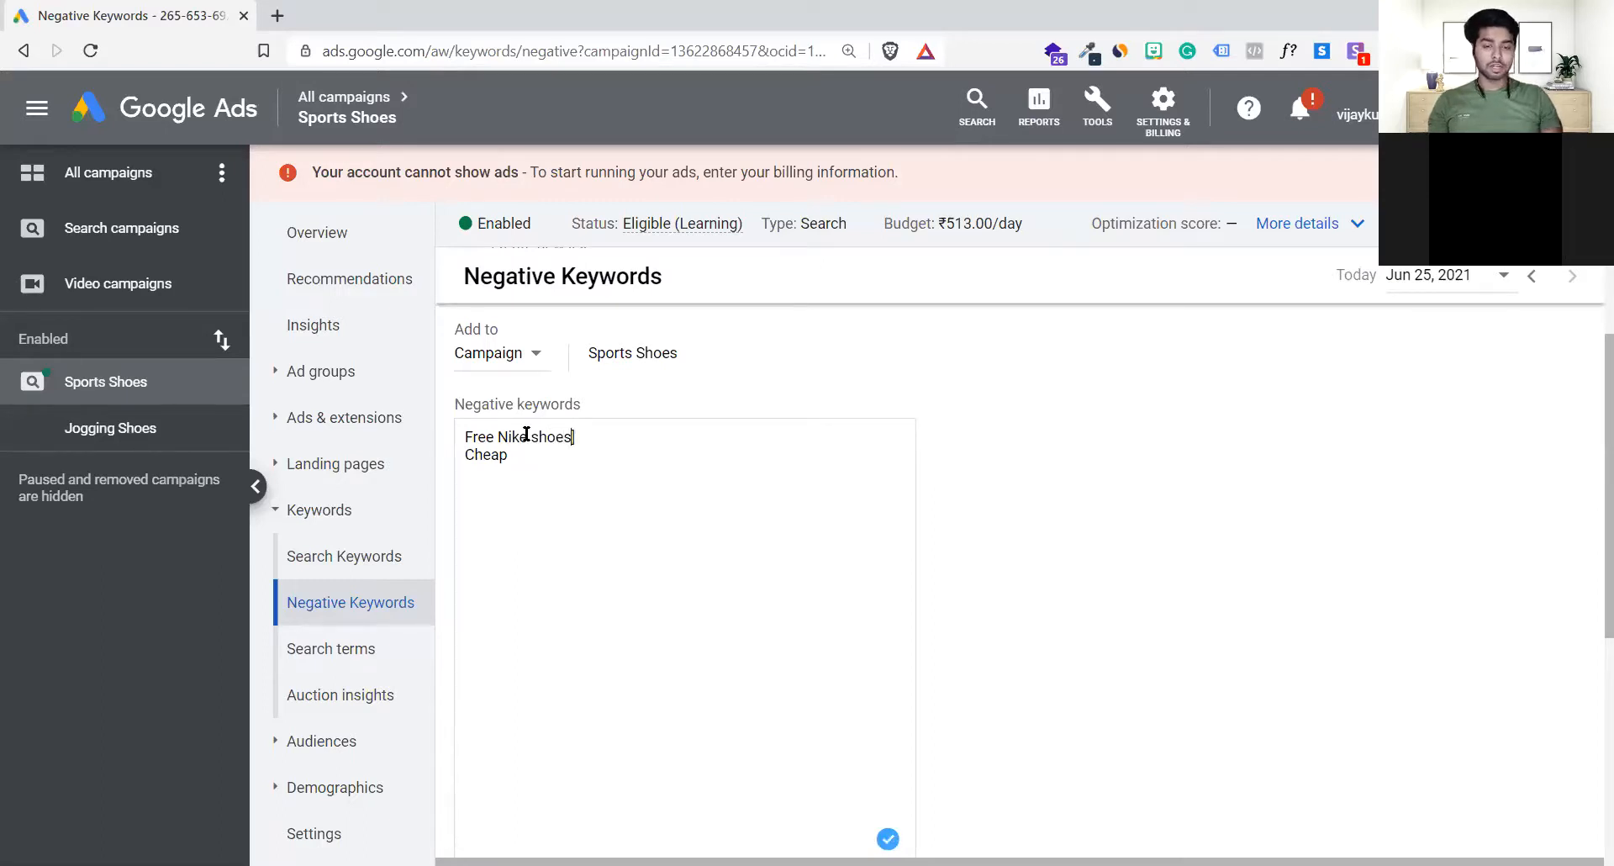
{"action": "type", "text": "["}
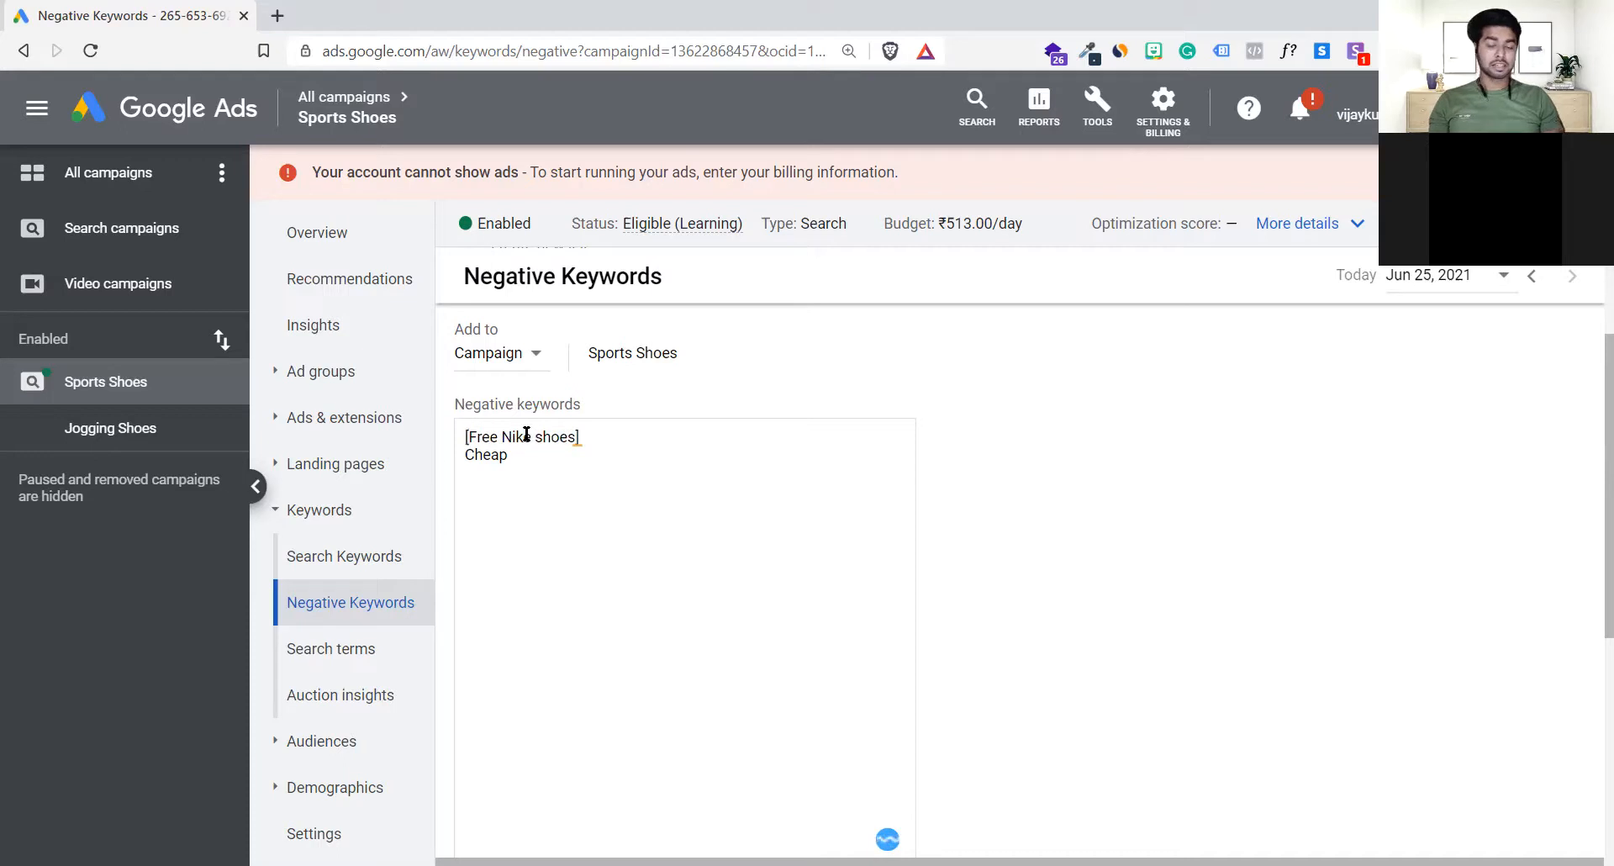
{"action": "left_click", "coordinate": [557, 470]}
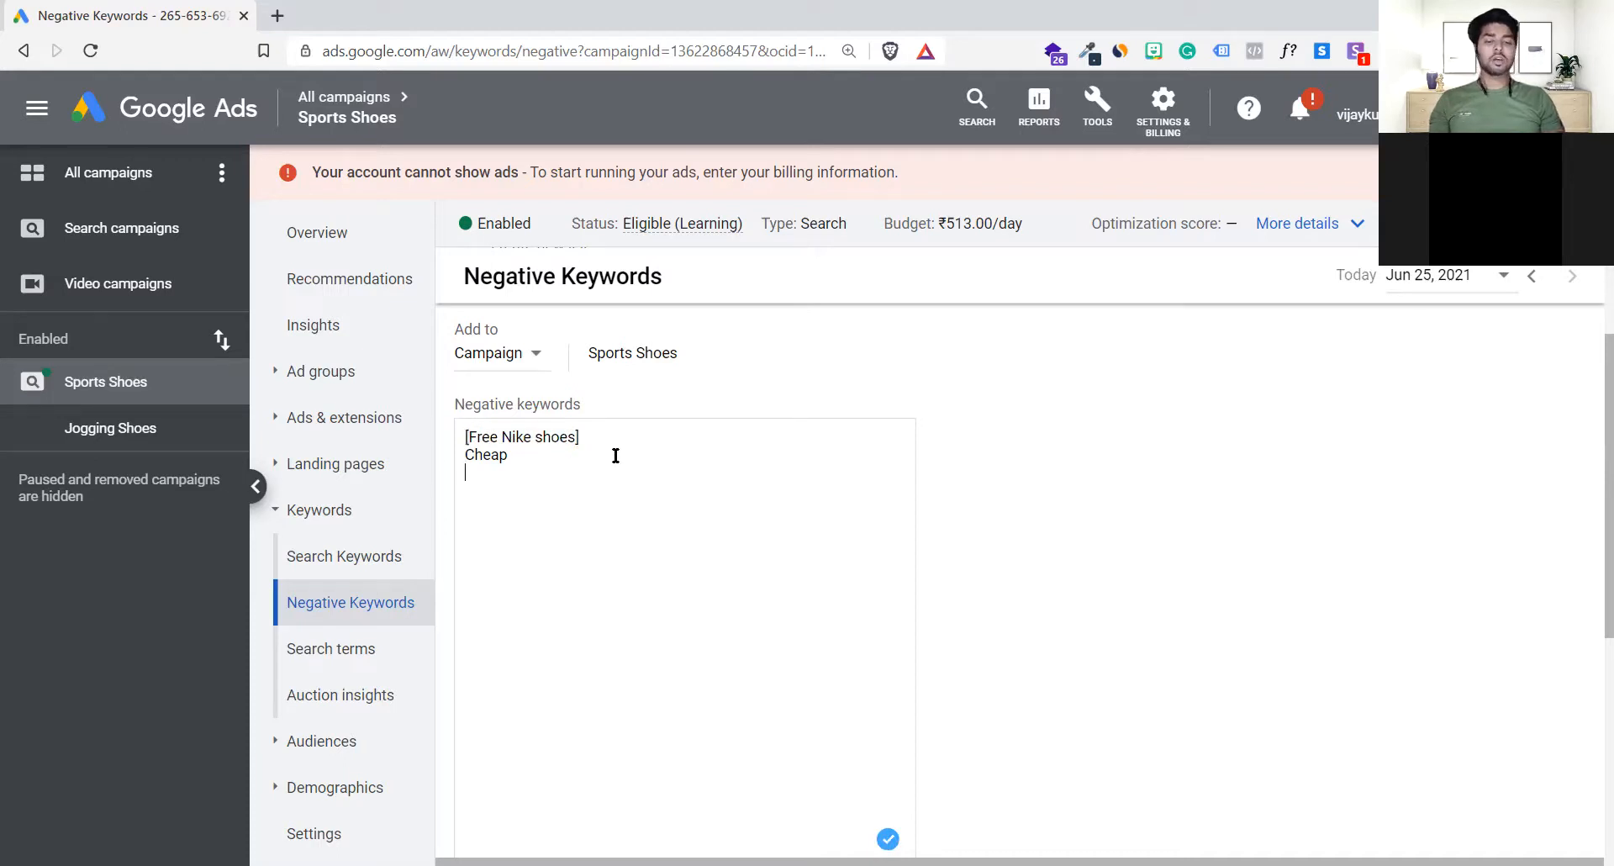
Step: Examine the exact-match negative keyword [Free Nike shoes] in the list of entered negative keywords
{"action": "left_click_drag", "start_coordinate": [582, 436], "coordinate": [425, 446]}
{"action": "left_click", "coordinate": [509, 457]}
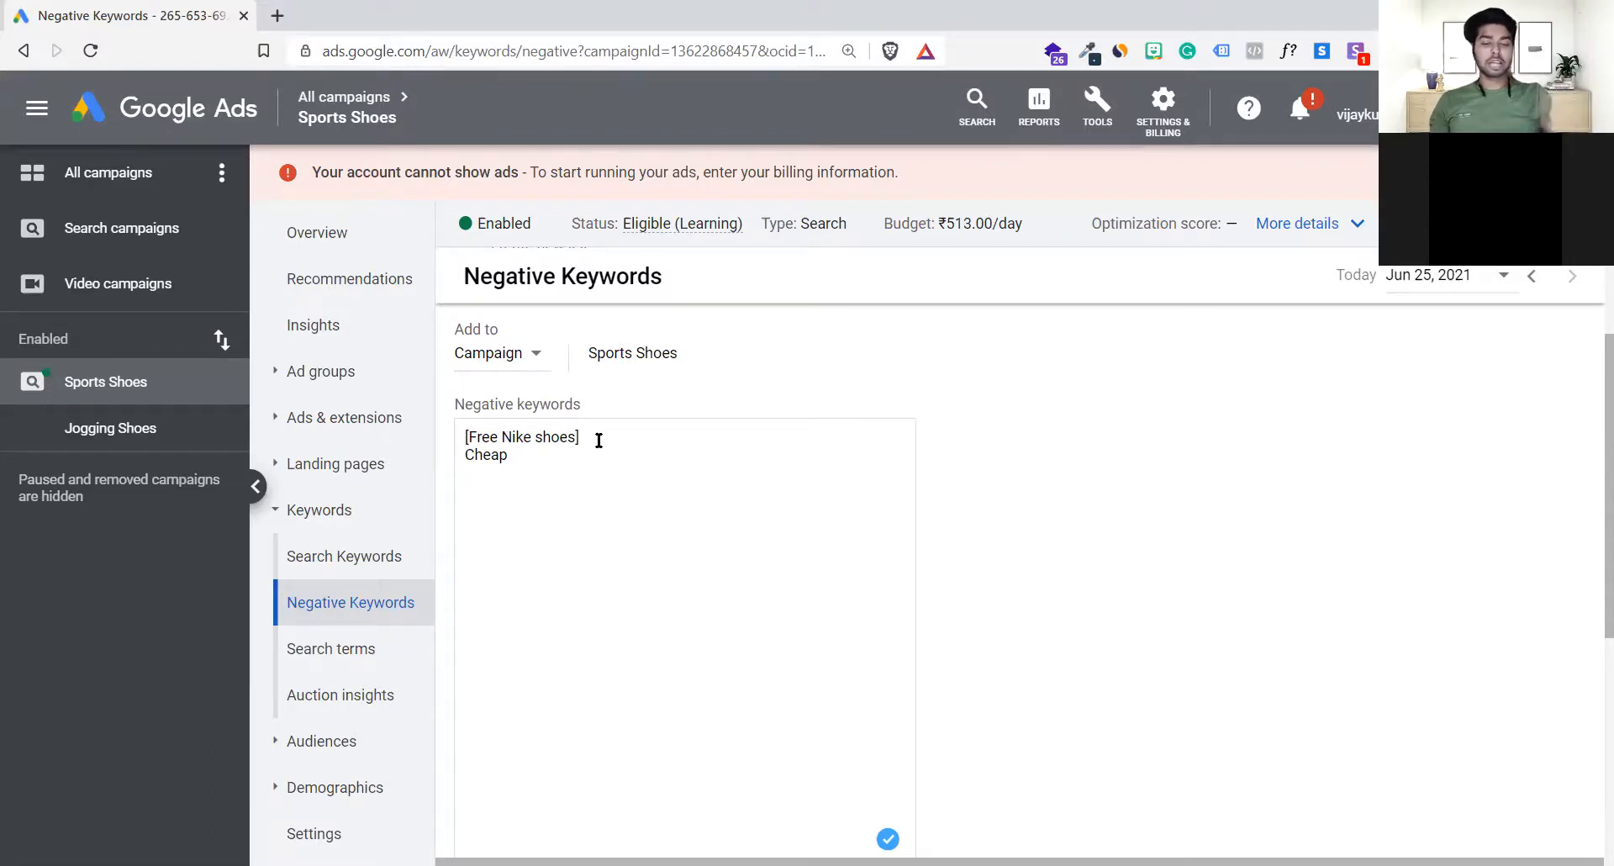
{"action": "triple_click", "coordinate": [461, 431]}
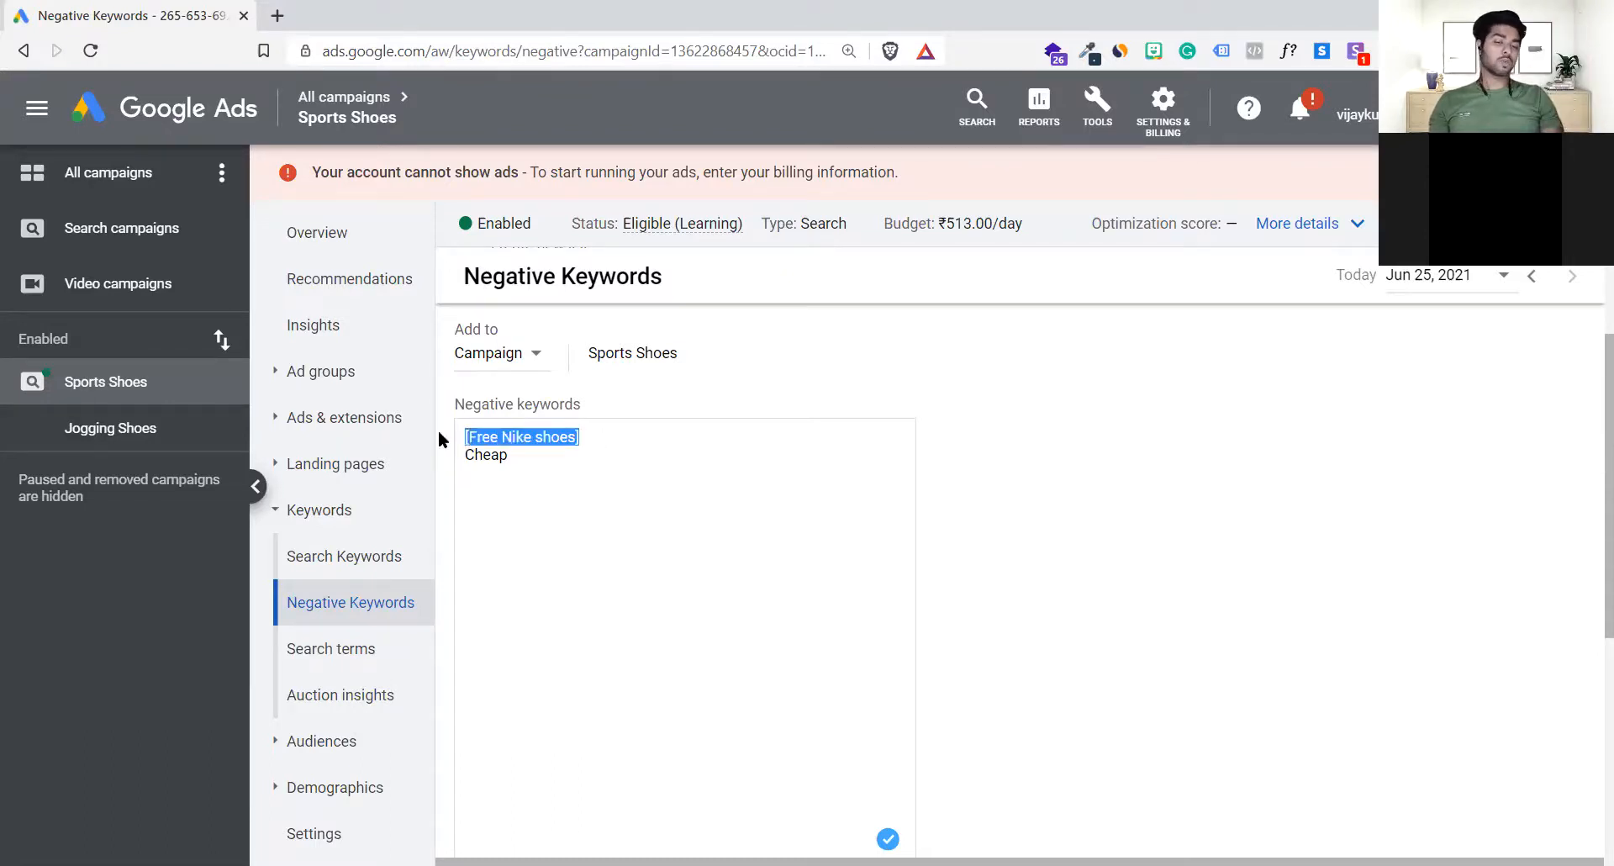
{"action": "left_click", "coordinate": [604, 460]}
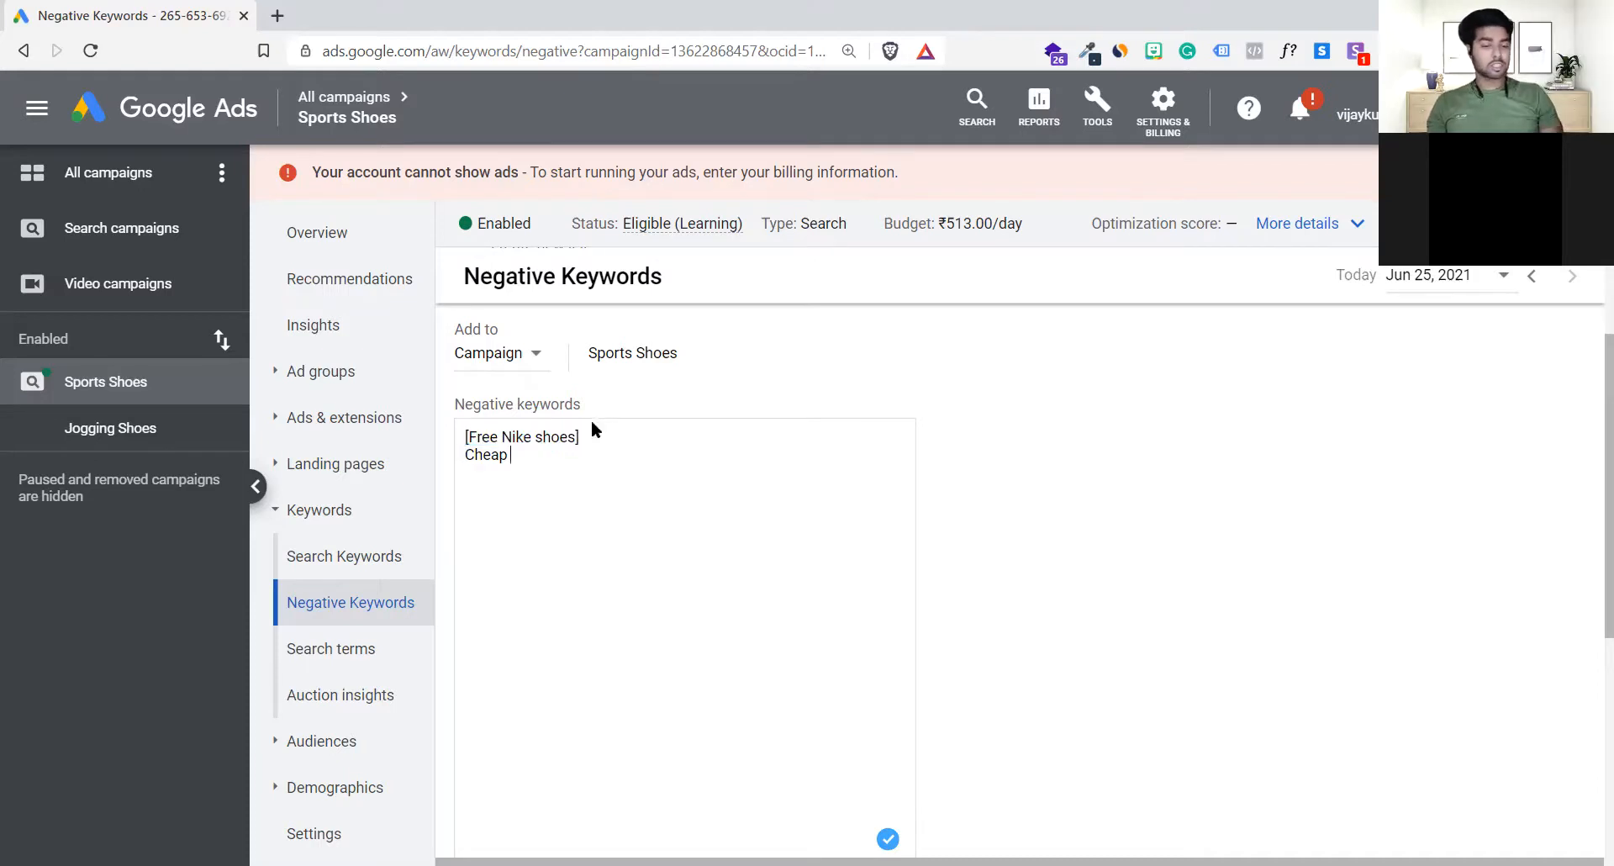
{"action": "left_click_drag", "start_coordinate": [595, 432], "coordinate": [406, 434]}
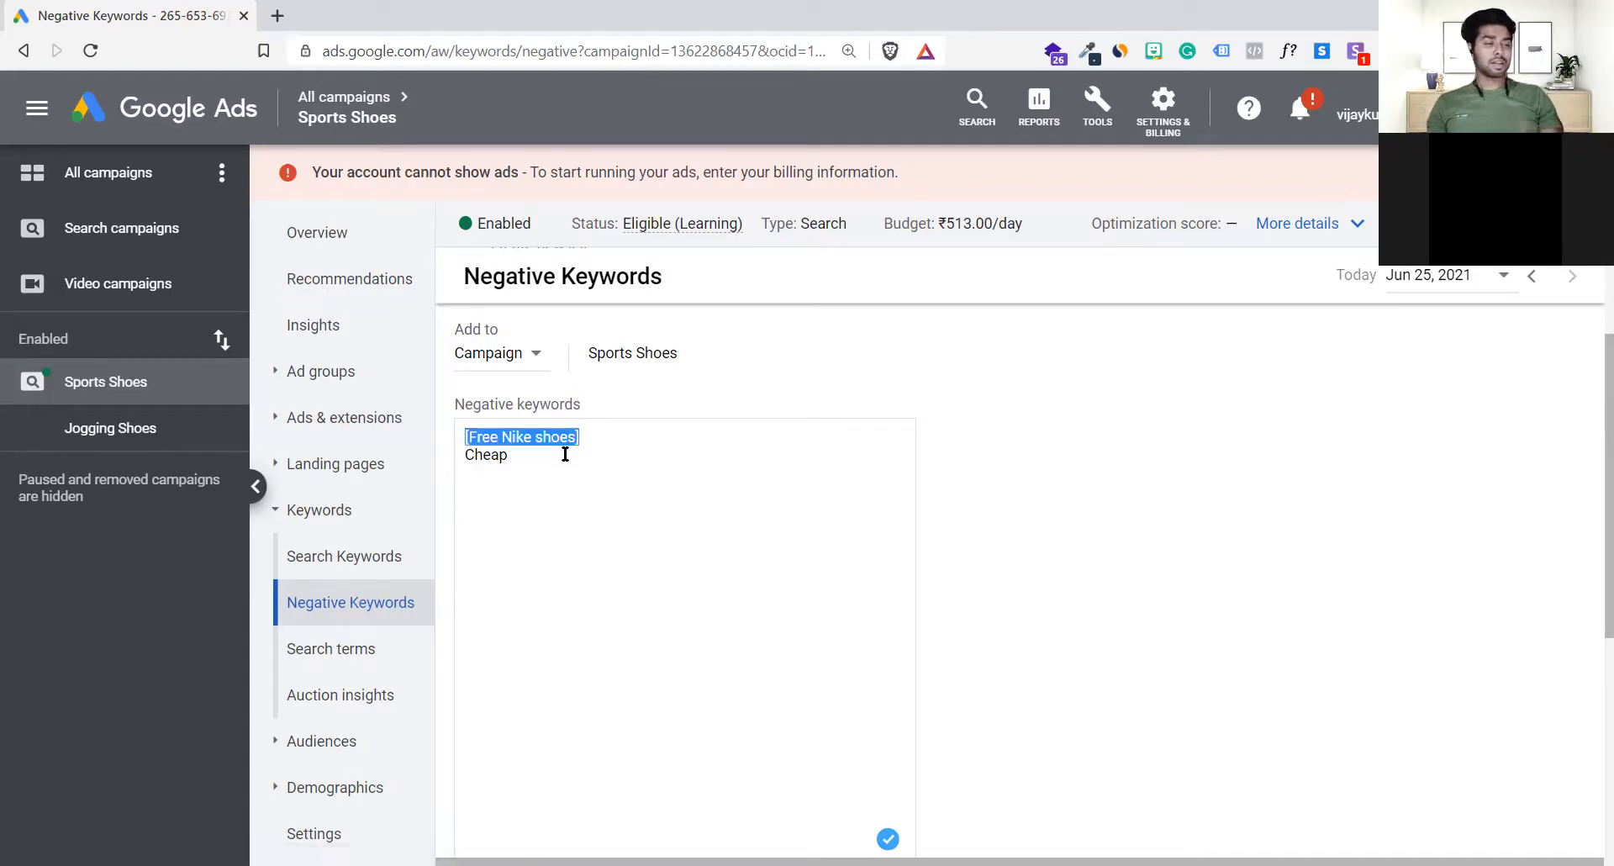
{"action": "left_click", "coordinate": [597, 432]}
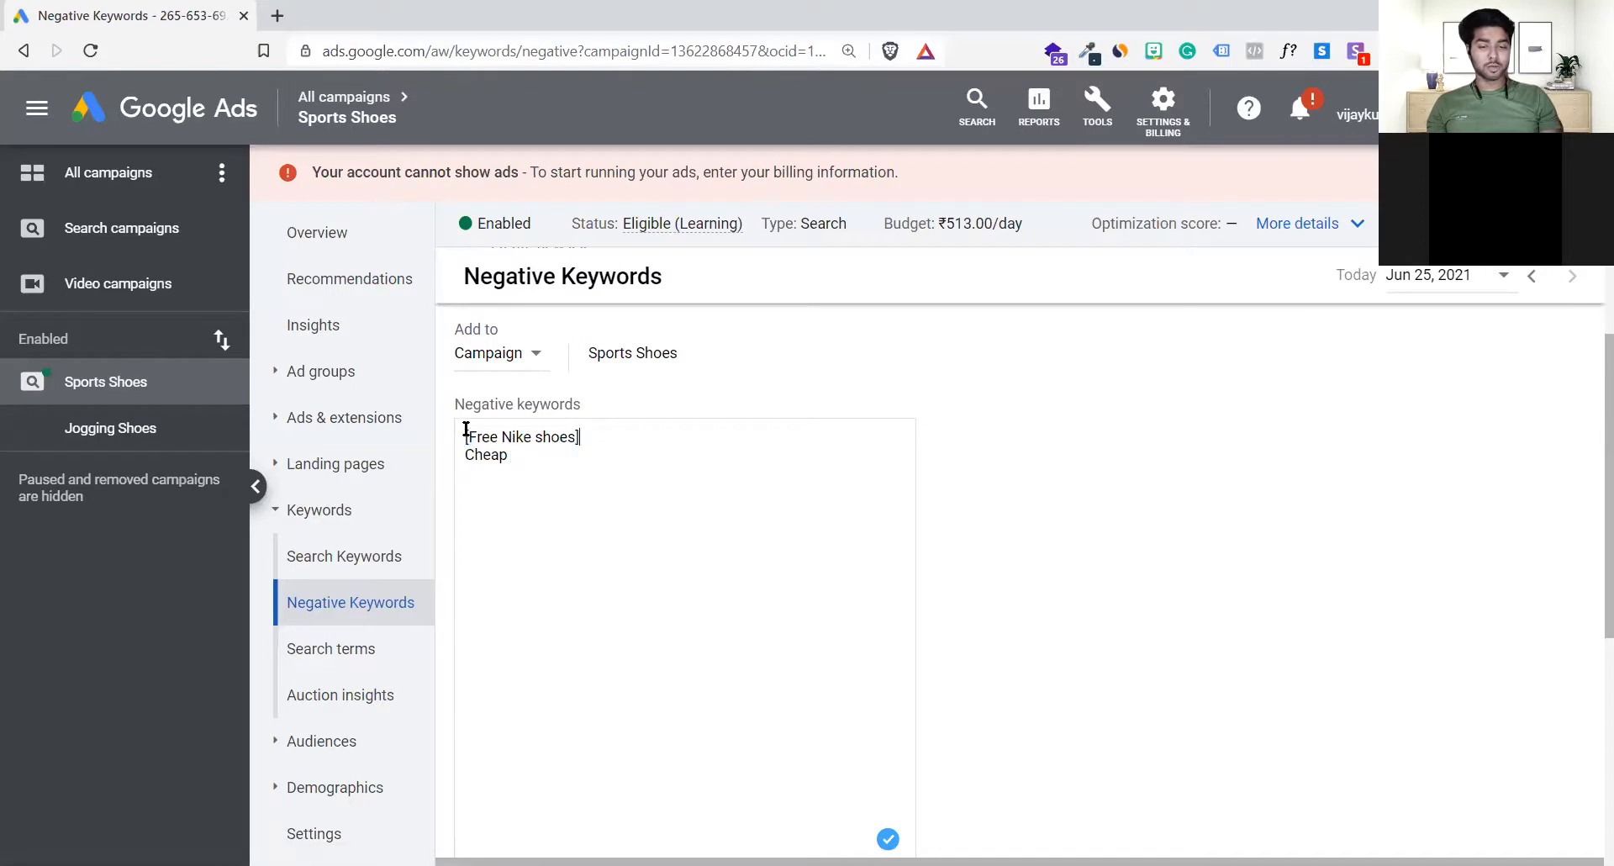
{"action": "triple_click", "coordinate": [462, 435]}
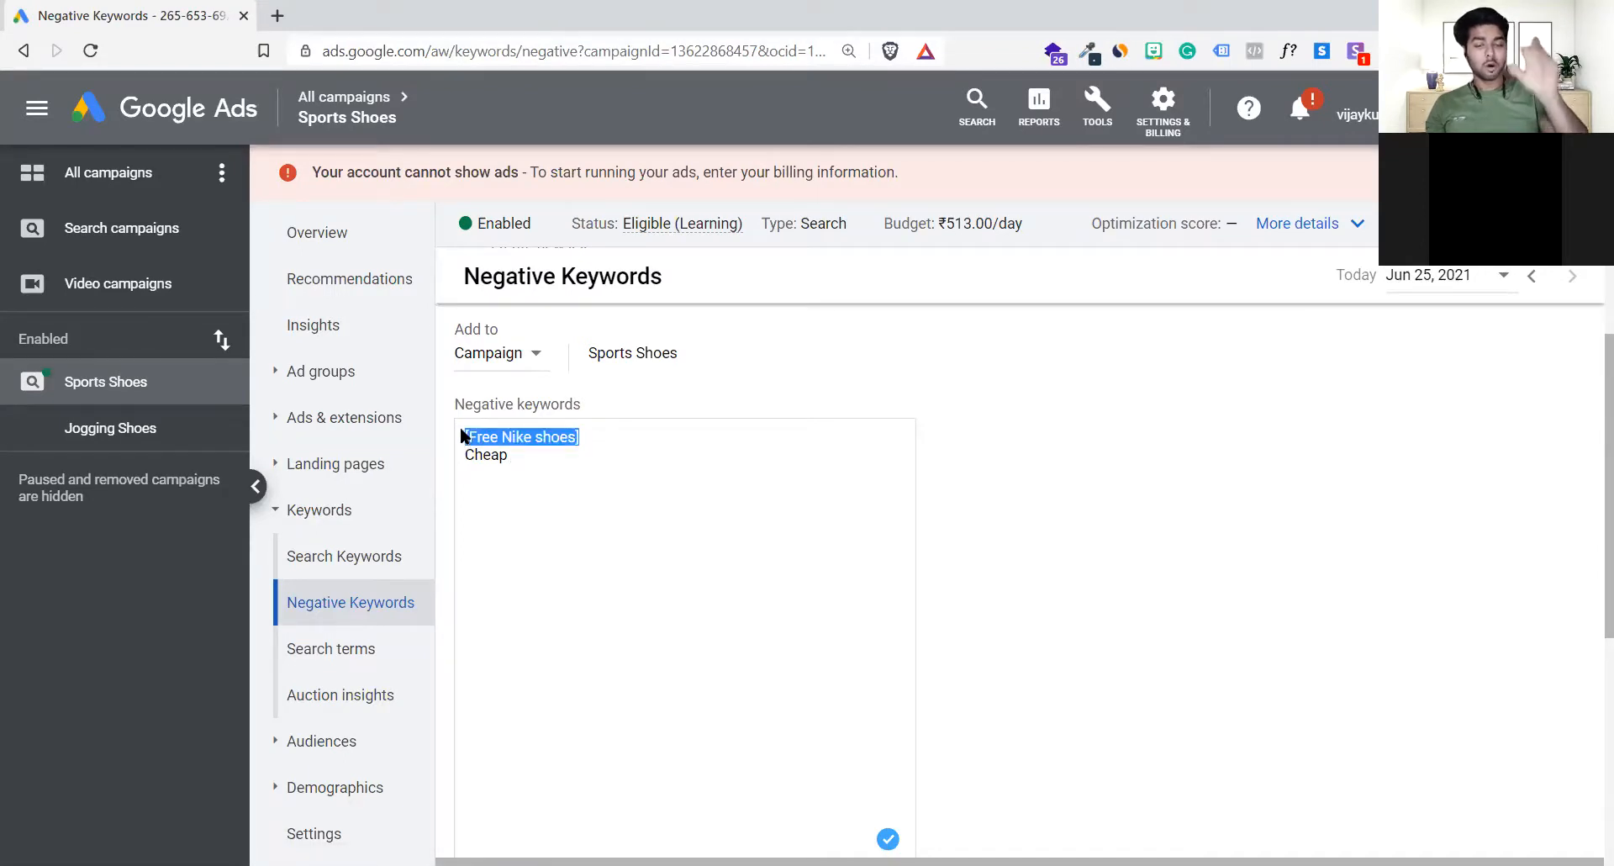
{"action": "left_click", "coordinate": [597, 439]}
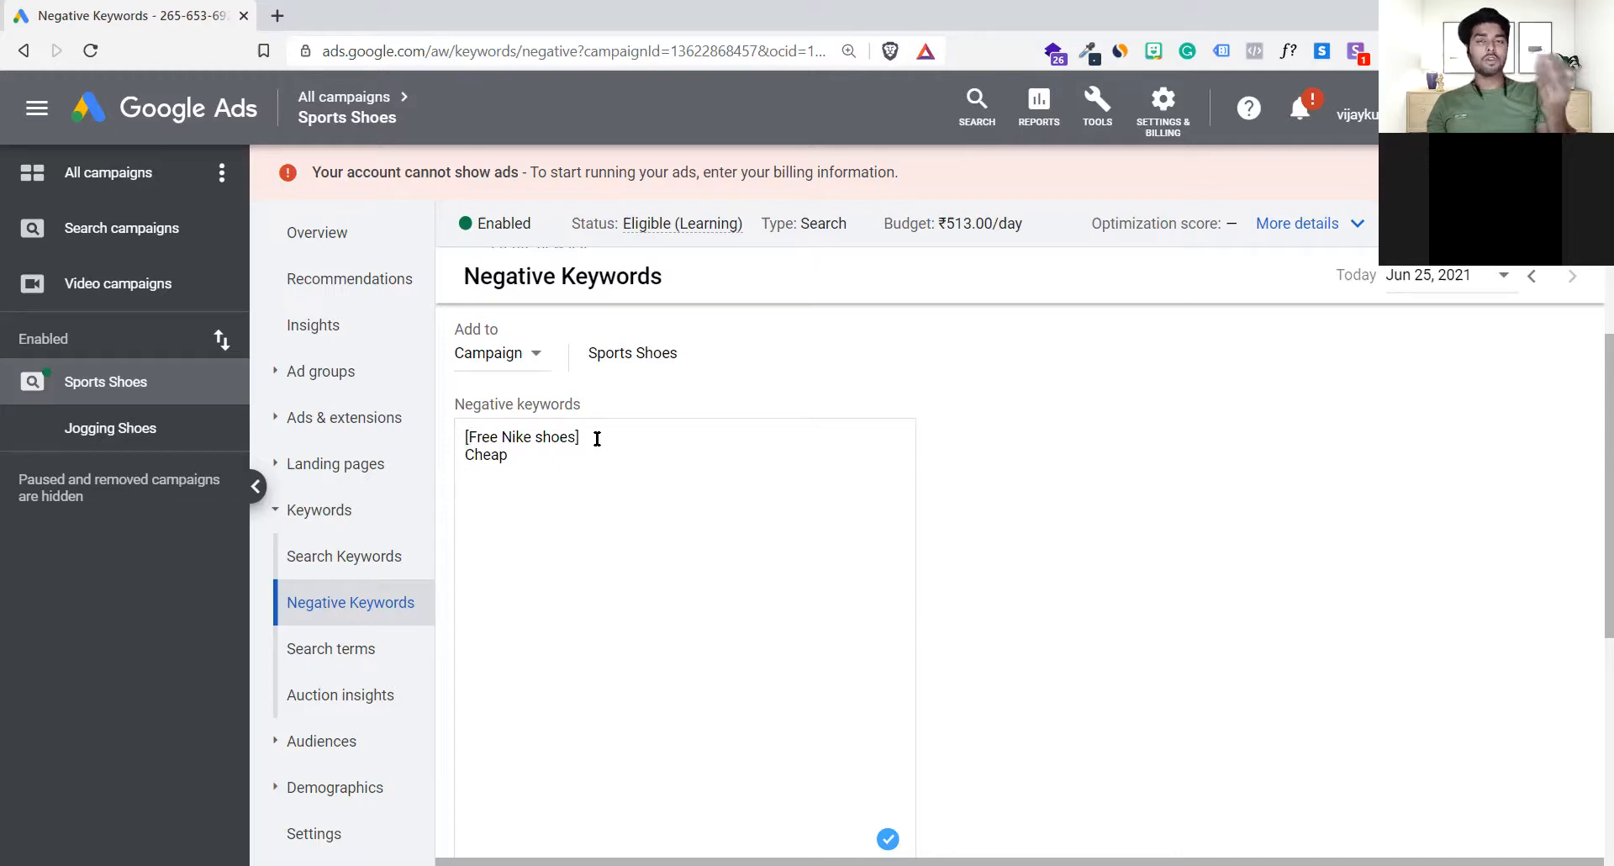
Step: Shorten the negative keyword [Free Nike shoes] to Free and remove its square brackets
{"action": "key", "text": "BackSpace"}
{"action": "key", "text": "BackSpace"}
{"action": "key", "text": "BackSpace"}
{"action": "key", "text": "BackSpace"}
{"action": "key", "text": "BackSpace"}
{"action": "key", "text": "BackSpace"}
{"action": "key", "text": "BackSpace"}
{"action": "key", "text": "BackSpace"}
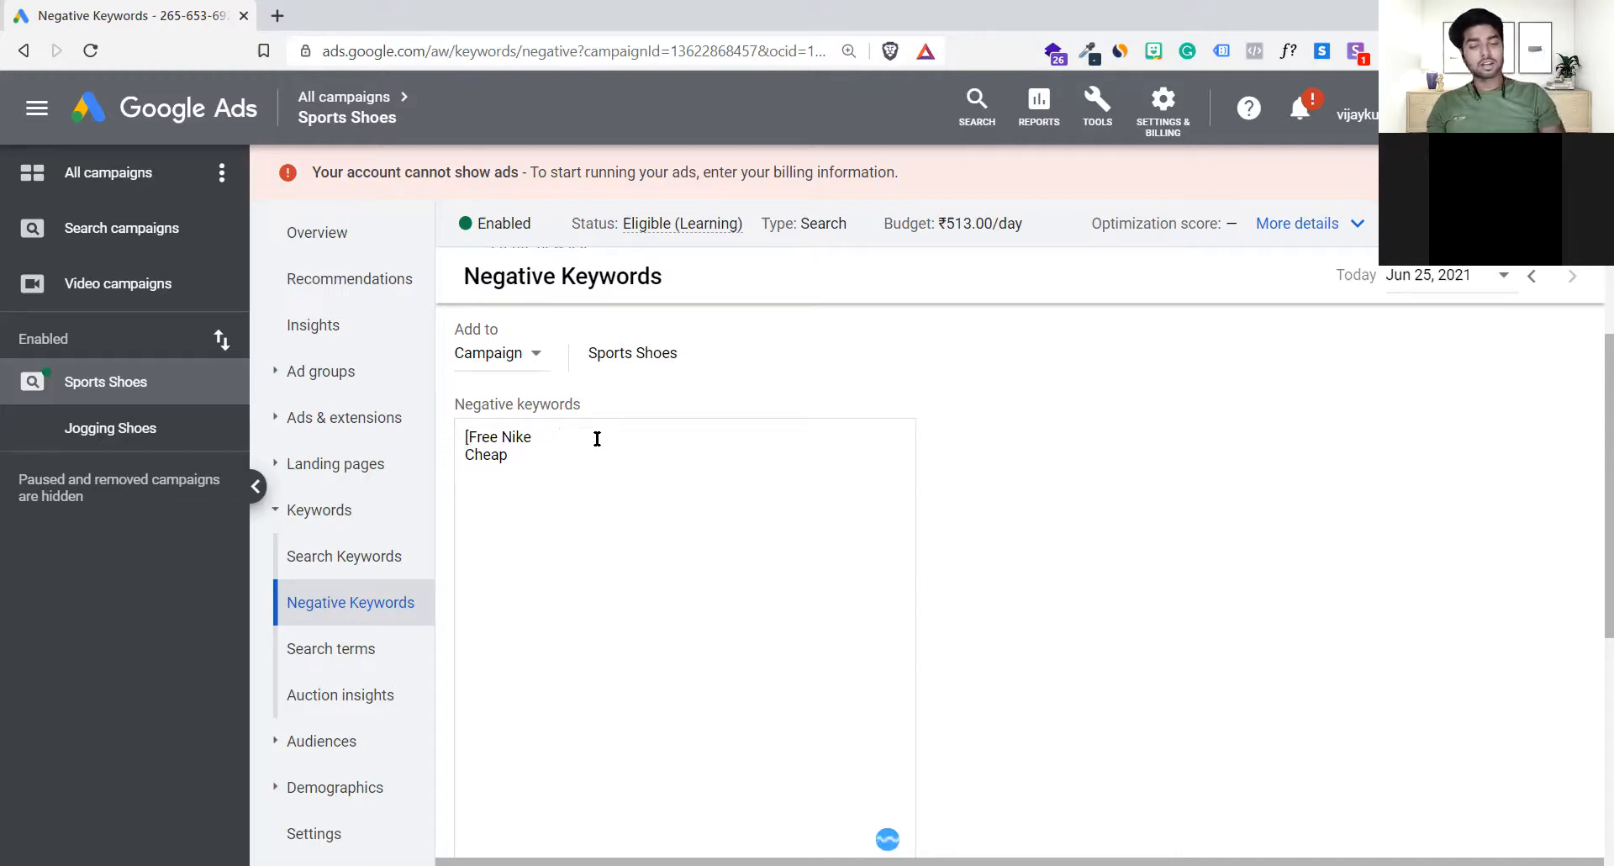
{"action": "key", "text": "BackSpace"}
{"action": "key", "text": "BackSpace"}
{"action": "key", "text": "BackSpace"}
{"action": "key", "text": "BackSpace"}
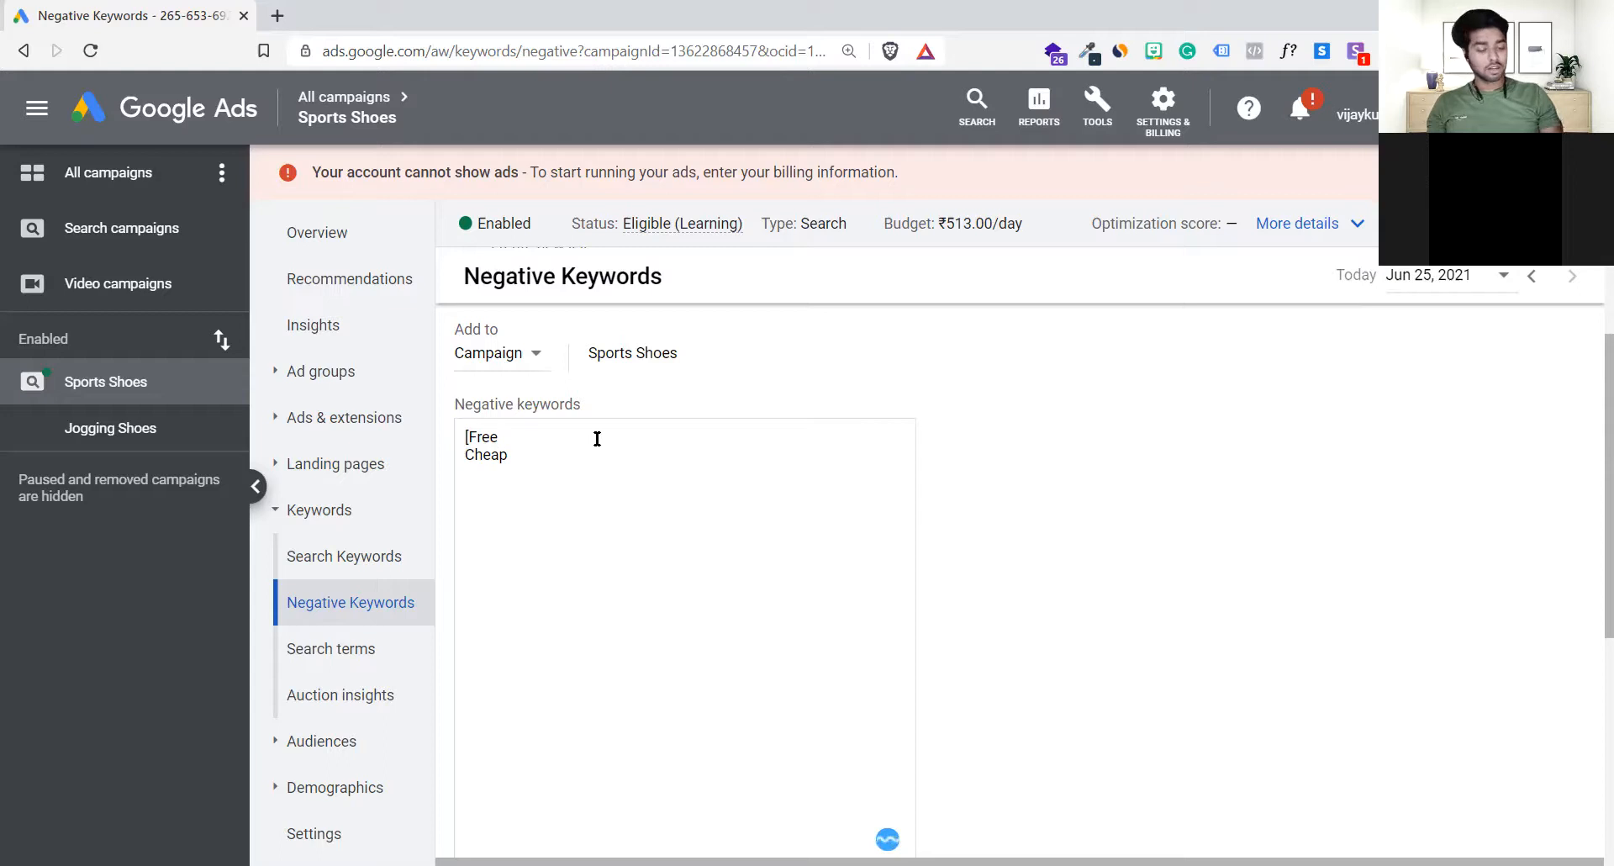
{"action": "key", "text": "BackSpace"}
{"action": "key", "text": "BackSpace"}
{"action": "left_click", "coordinate": [602, 456]}
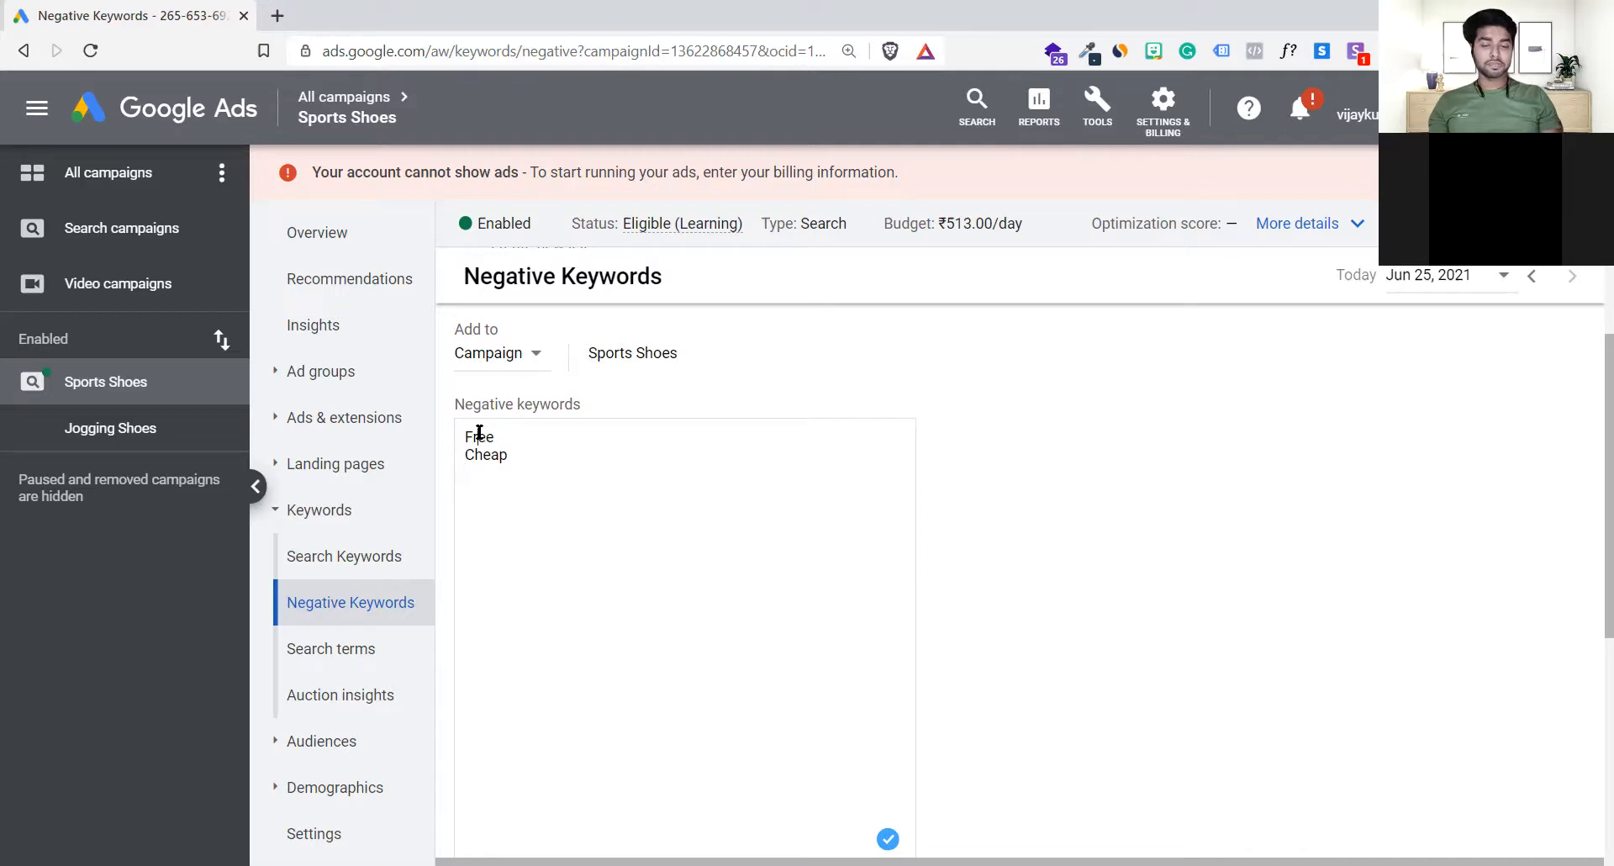
Step: Put a plus sign in front of both negative keywords so they read +Free and +Cheap
{"action": "type", "text": "+"}
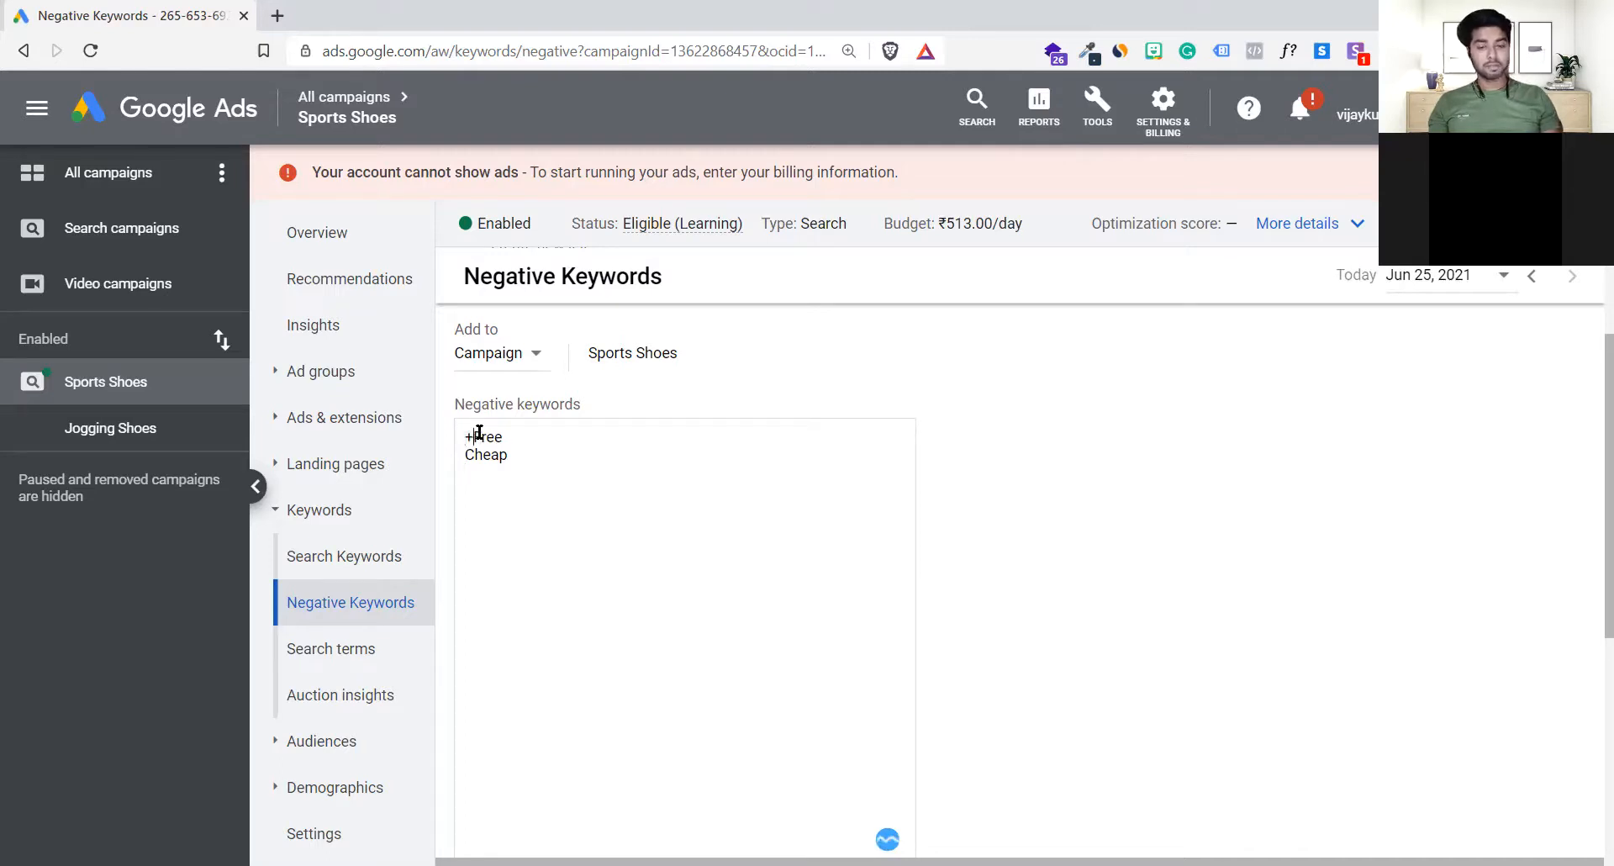
{"action": "key", "text": "Down"}
{"action": "key", "text": "Left"}
{"action": "key", "text": "Left"}
{"action": "key", "text": "Left"}
{"action": "key", "text": "Left"}
{"action": "type", "text": "+"}
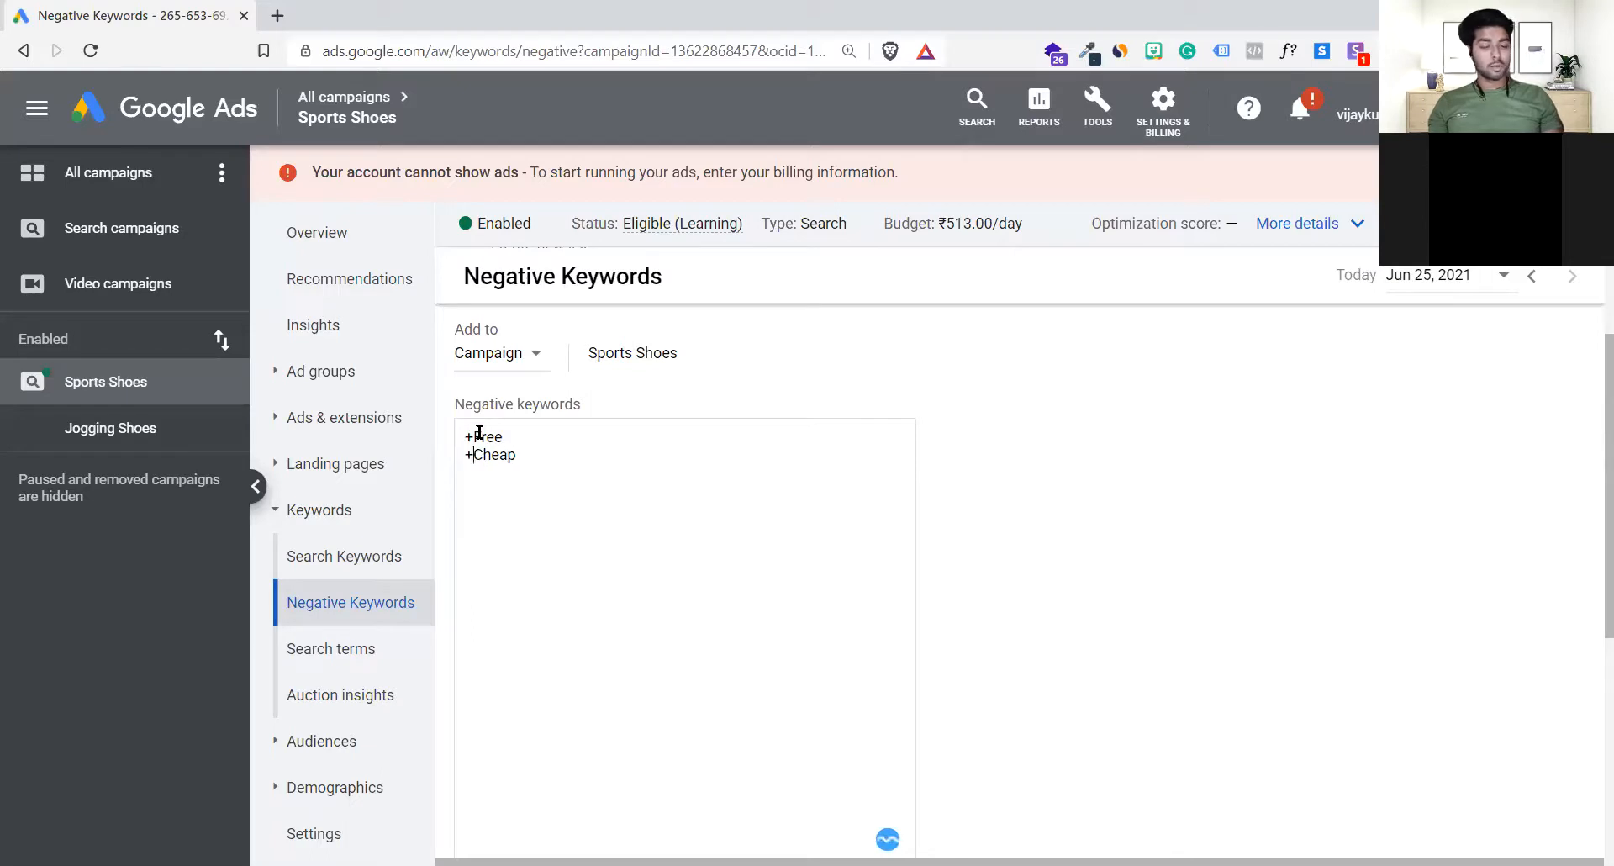
{"action": "left_click", "coordinate": [512, 436]}
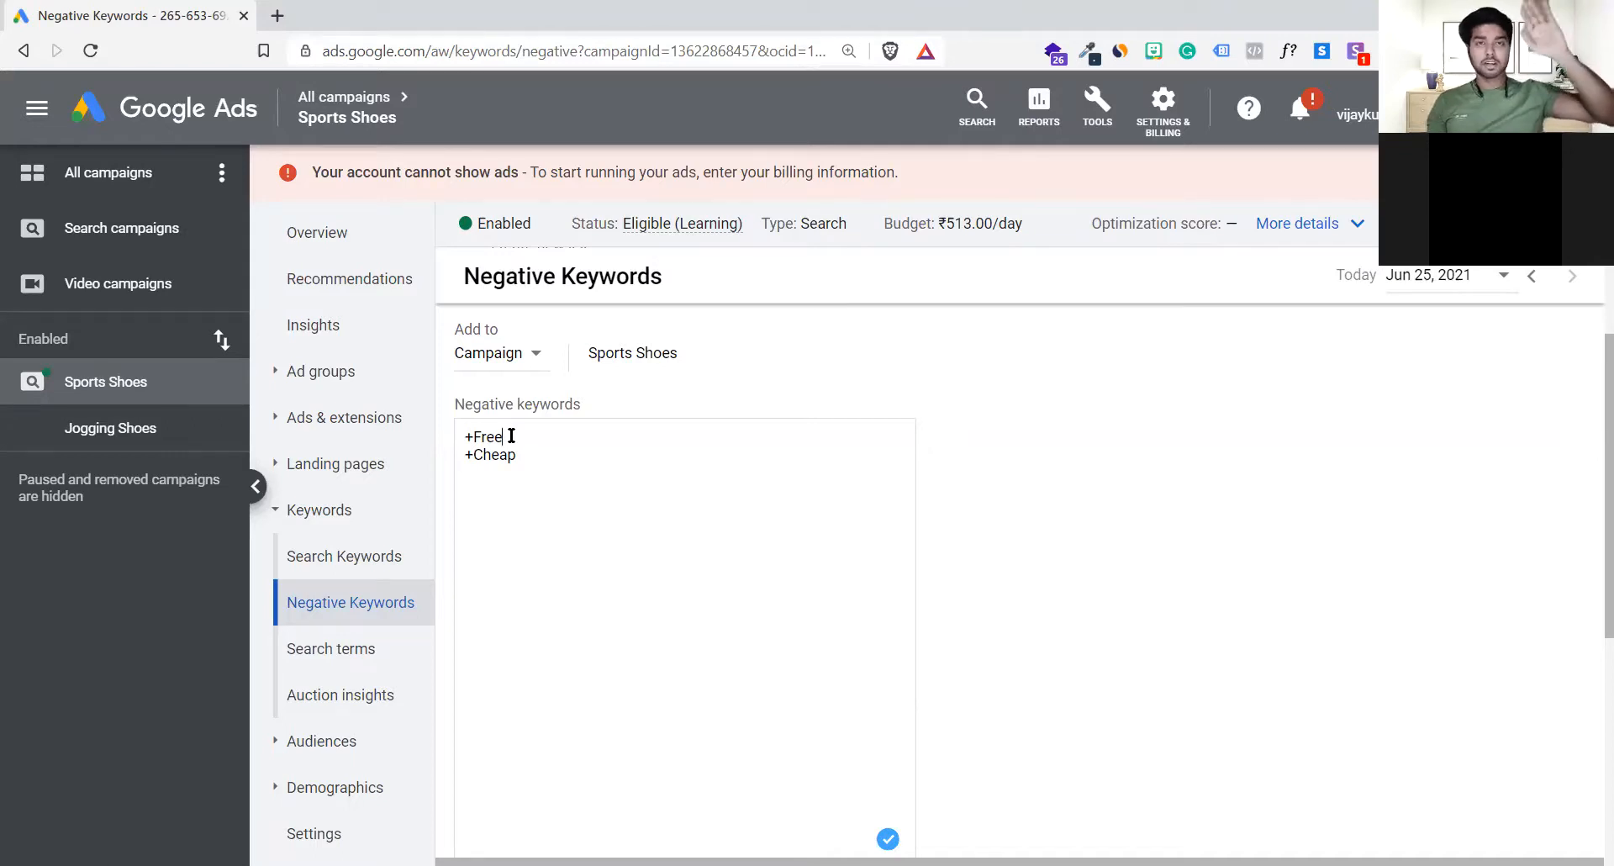
{"action": "left_click_drag", "start_coordinate": [511, 435], "coordinate": [411, 447]}
{"action": "left_click", "coordinate": [526, 442]}
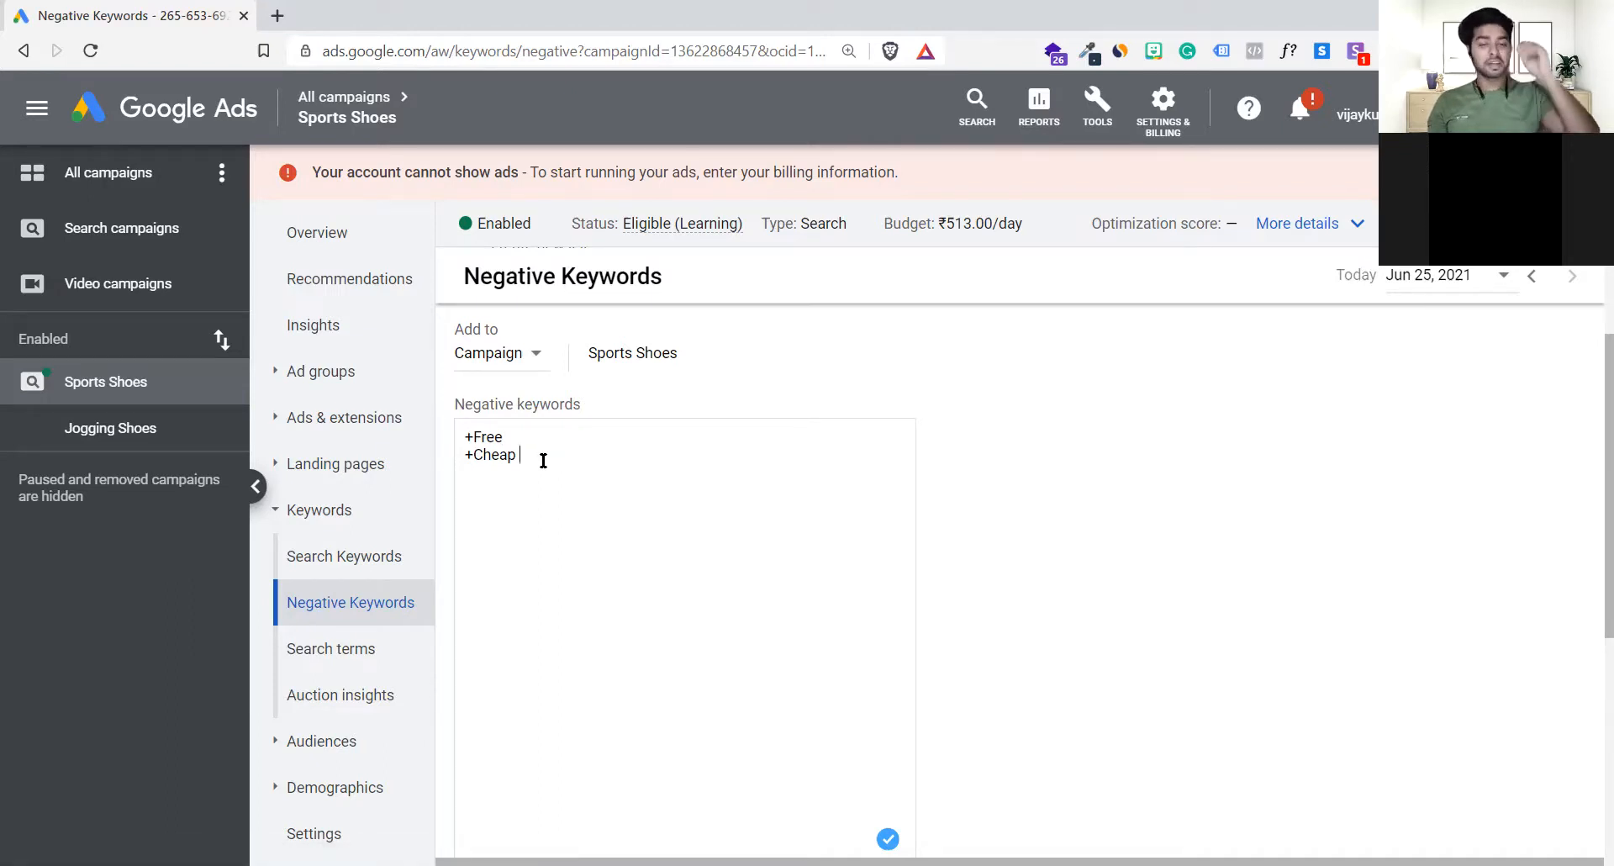
Step: Change the first negative keyword to exact match by replacing its plus sign with square brackets, as [Free]
{"action": "left_click", "coordinate": [477, 436]}
{"action": "key", "text": "BackSpace"}
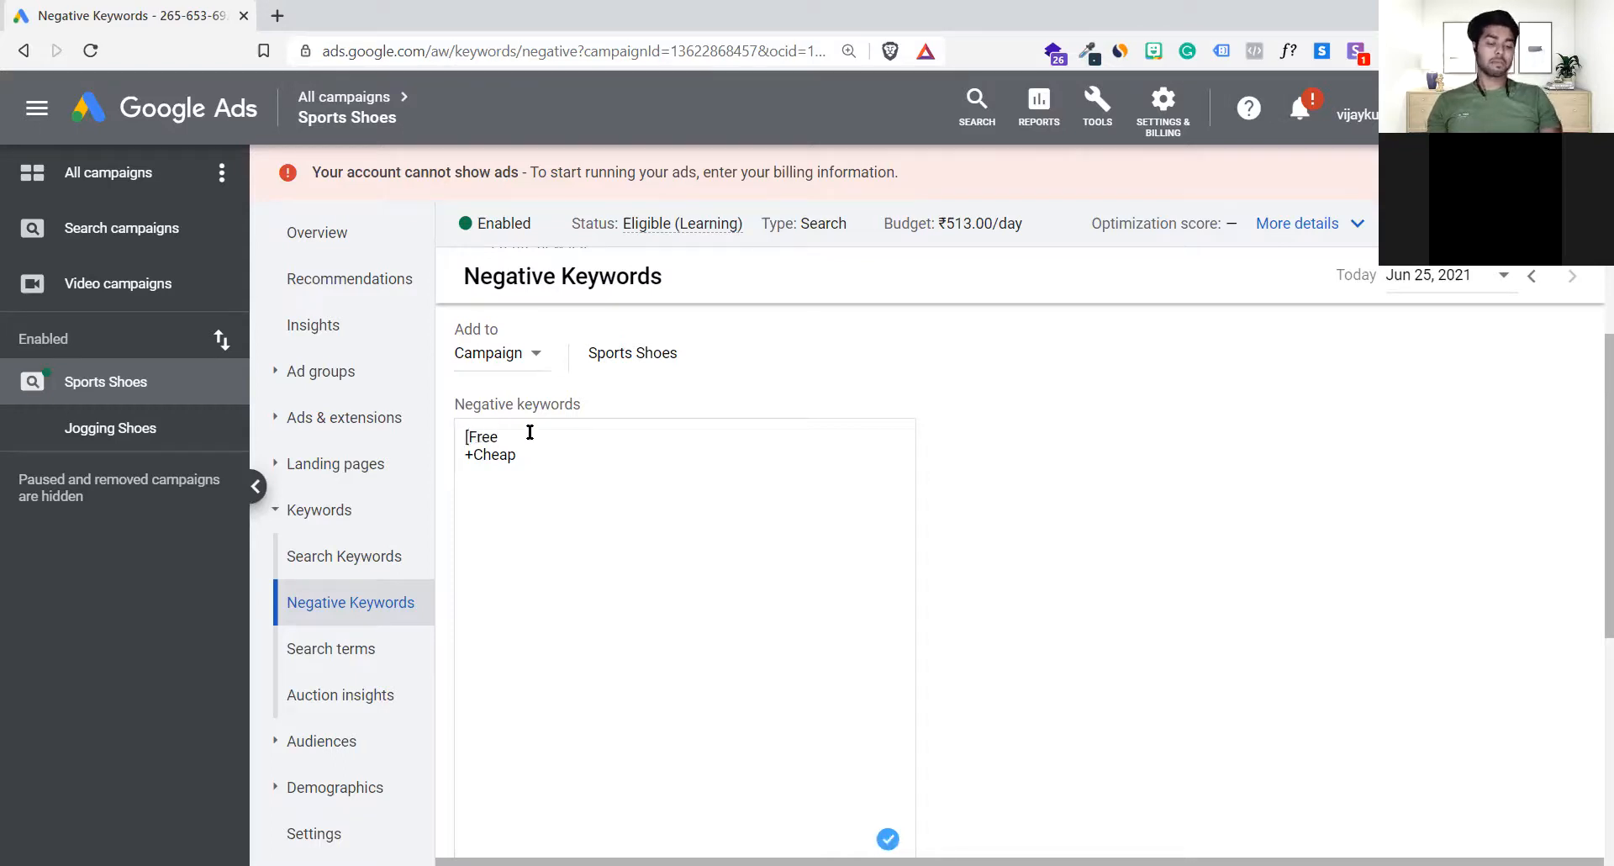
{"action": "type", "text": "]"}
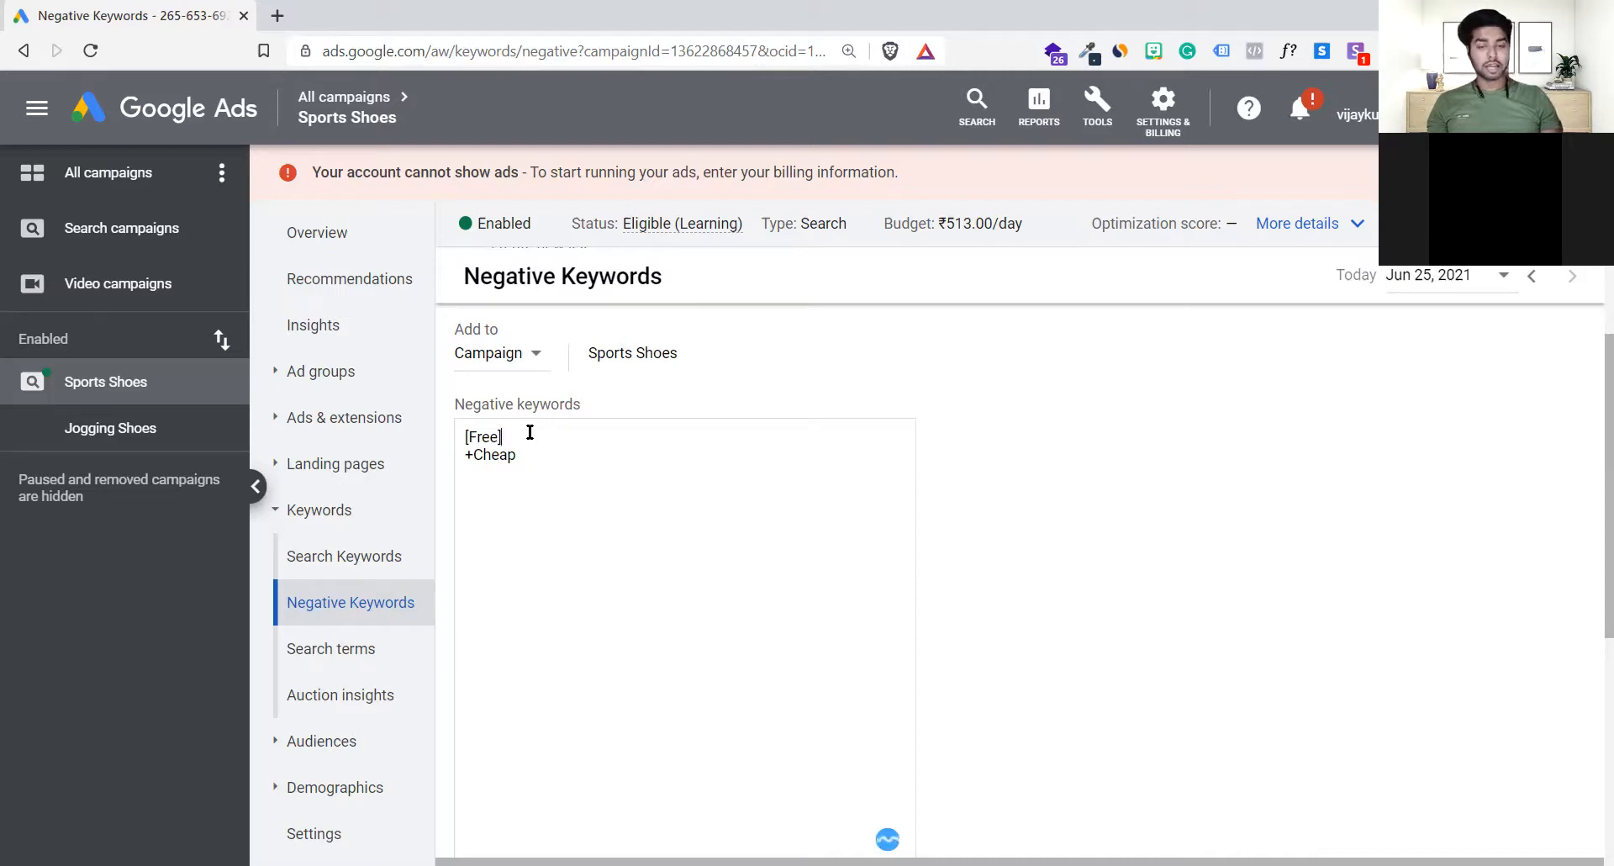
{"action": "key", "text": "Up"}
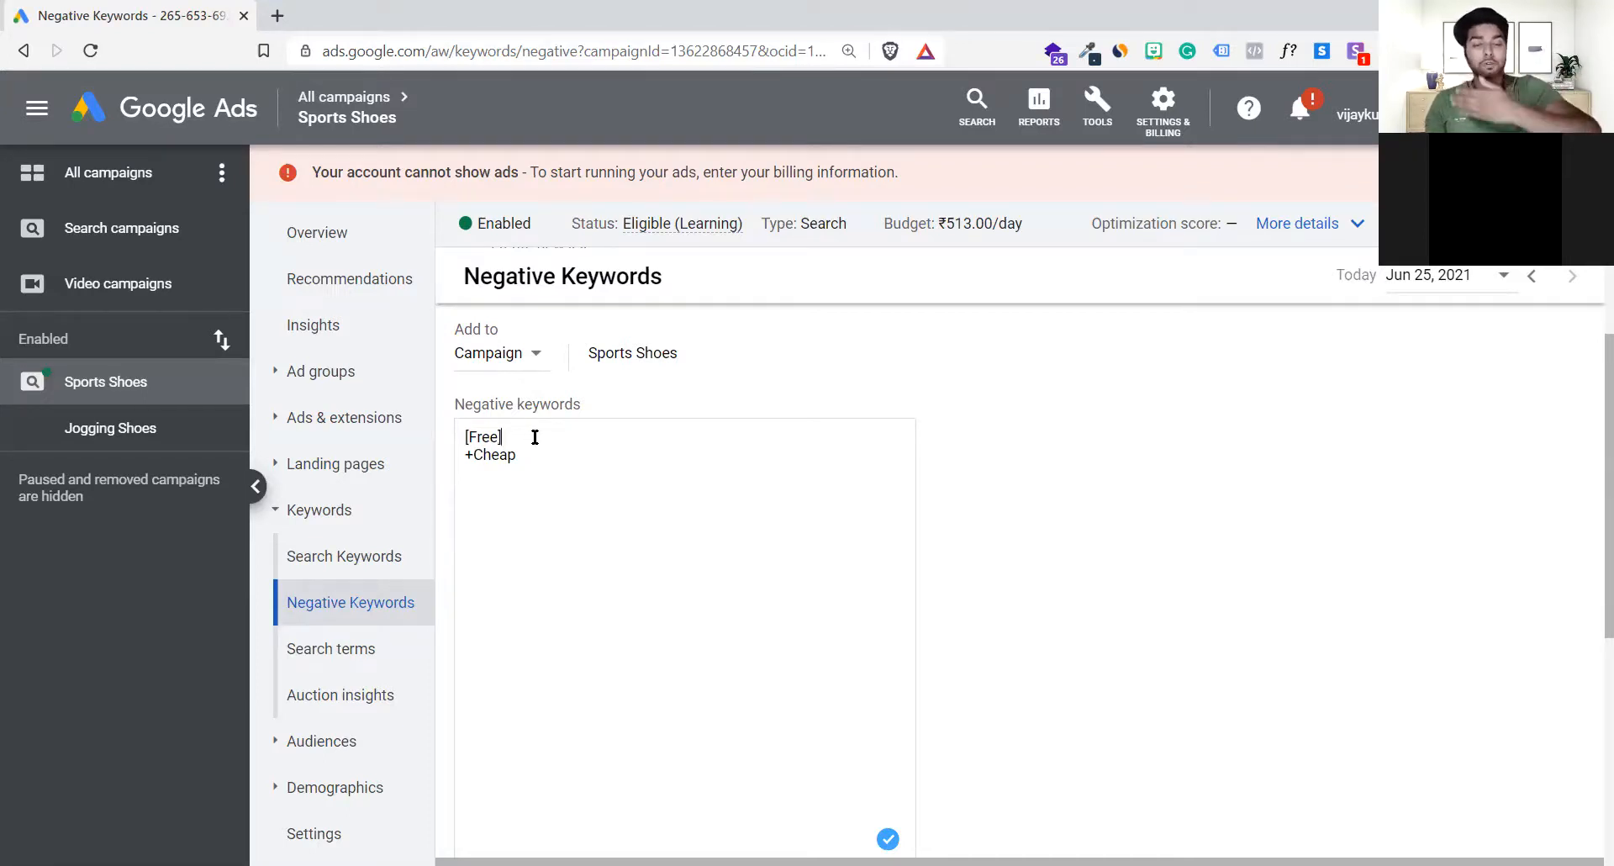
Step: Replace the bracketed first negative keyword with +free
{"action": "key", "text": "BackSpace"}
{"action": "key", "text": "BackSpace"}
{"action": "key", "text": "BackSpace"}
{"action": "key", "text": "BackSpace"}
{"action": "key", "text": "BackSpace"}
{"action": "key", "text": "BackSpace"}
{"action": "type", "text": "+"}
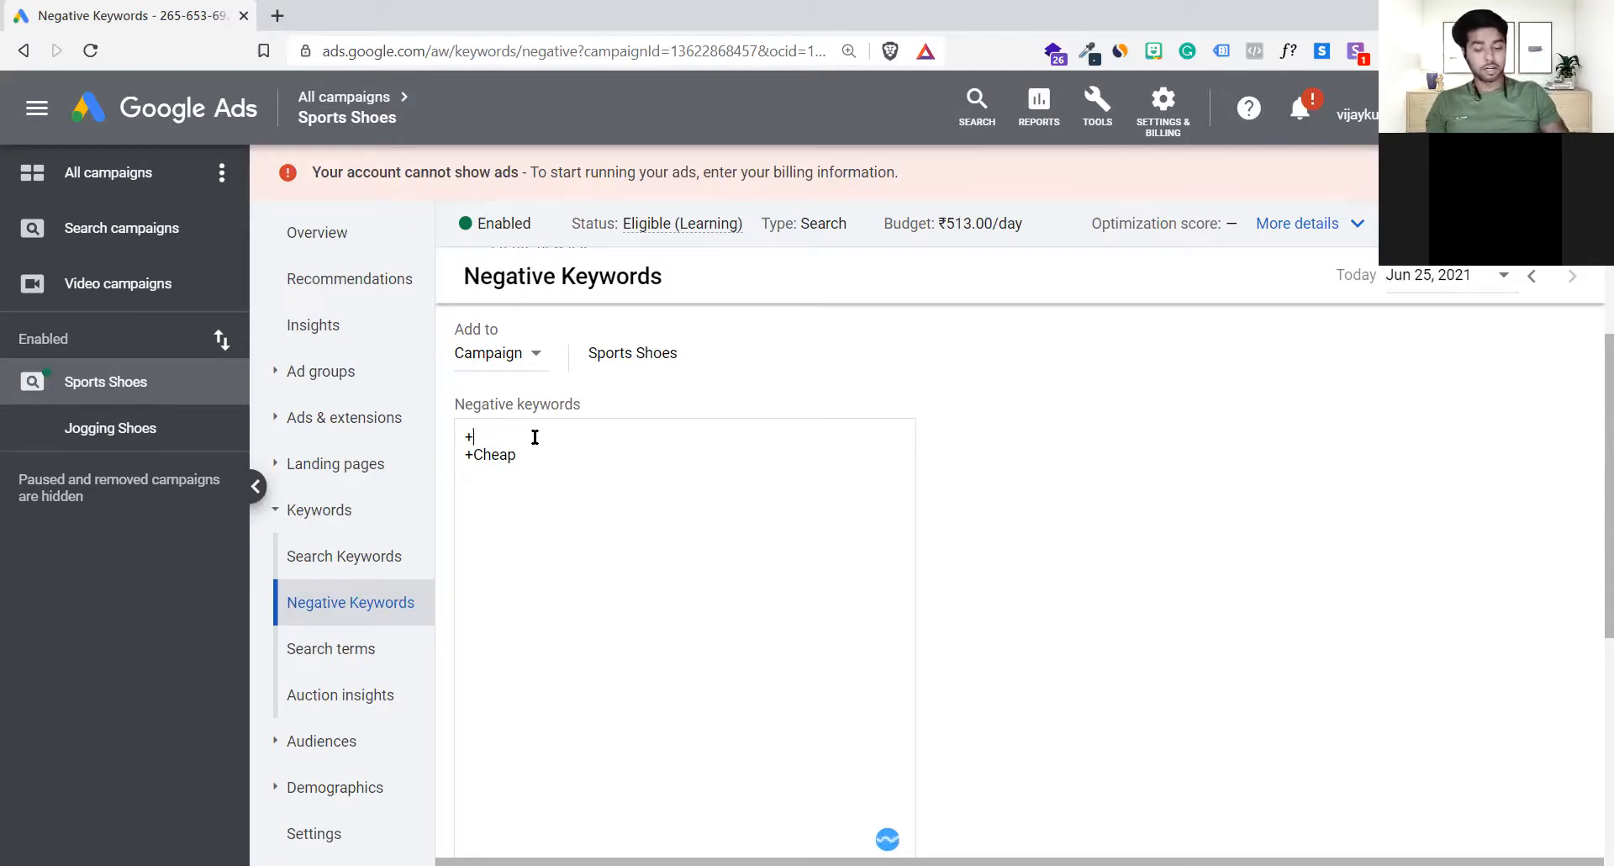
{"action": "type", "text": "free"}
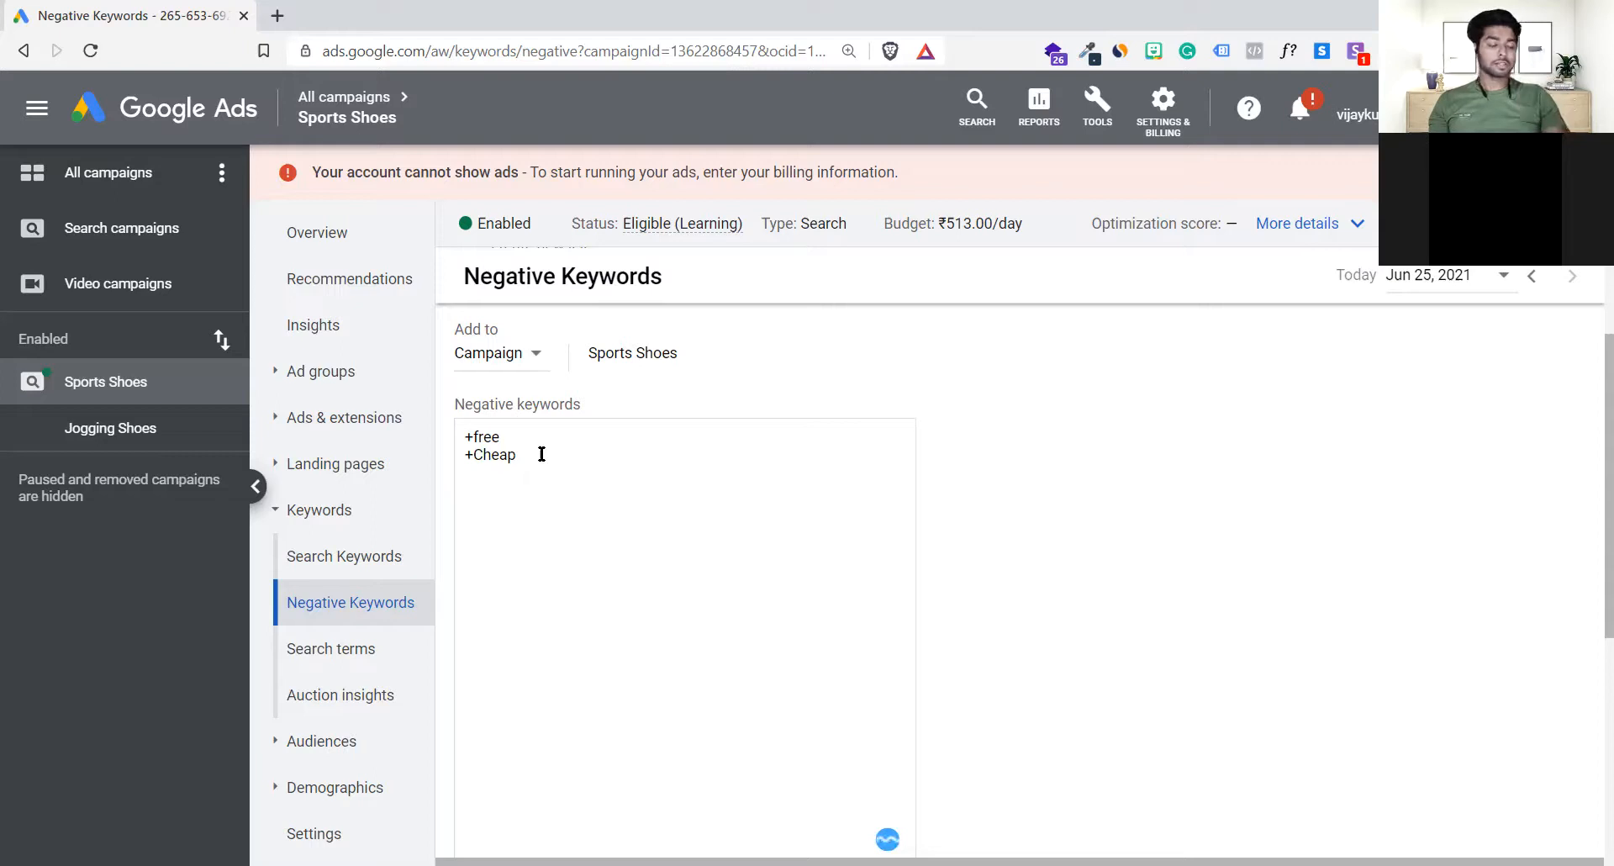
Step: Try out +nike as a third negative keyword and remove it again
{"action": "type", "text": "nike"}
{"action": "key", "text": "Return"}
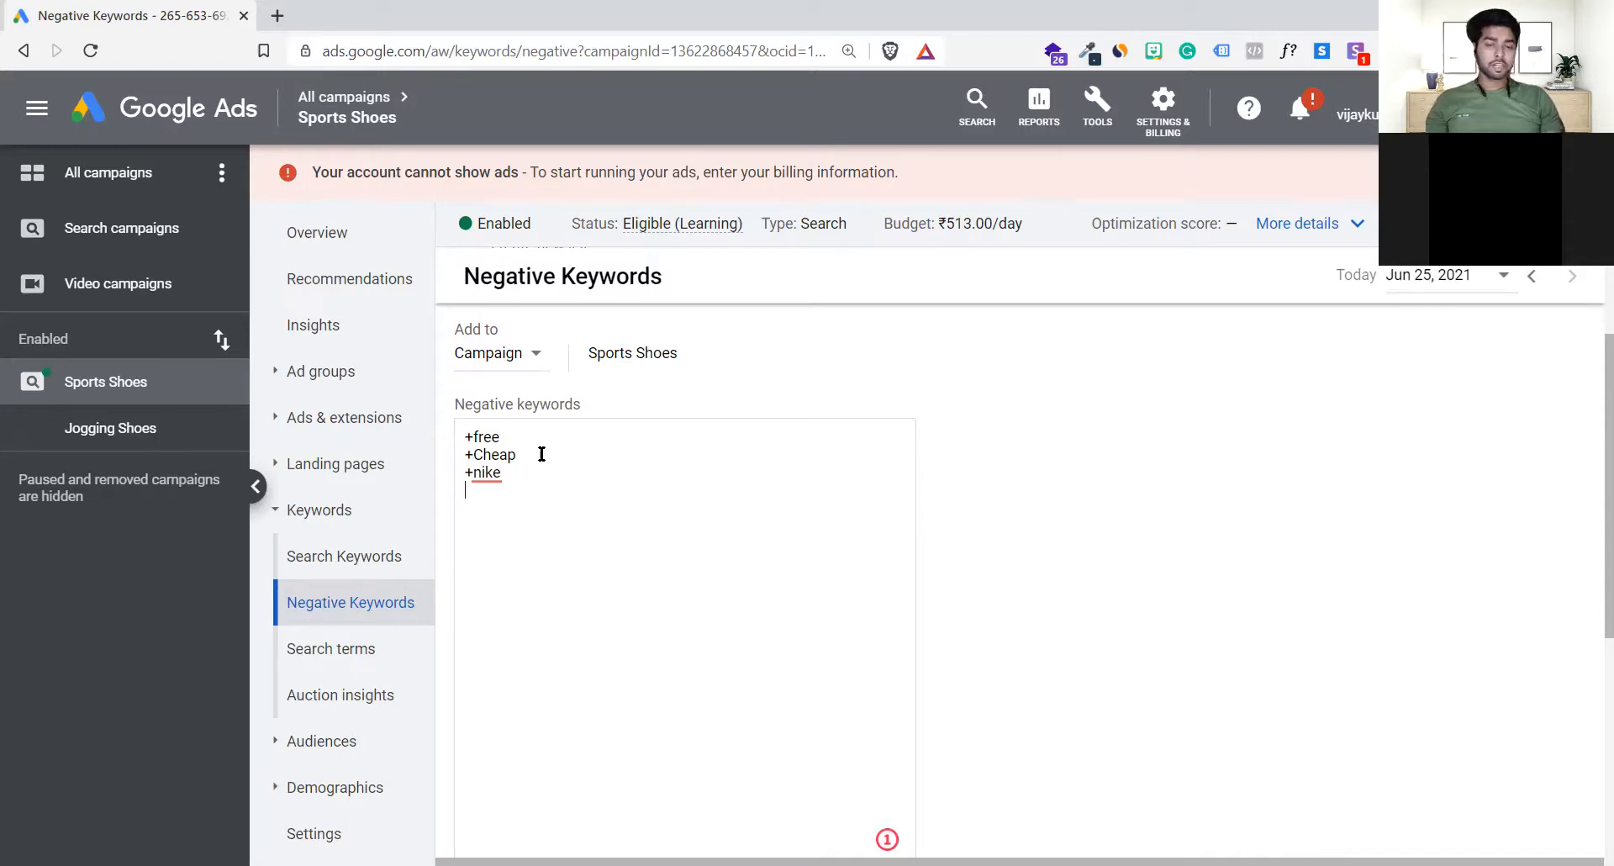
{"action": "key", "text": "BackSpace"}
{"action": "key", "text": "BackSpace"}
{"action": "key", "text": "BackSpace"}
{"action": "key", "text": "BackSpace"}
{"action": "key", "text": "BackSpace"}
{"action": "key", "text": "BackSpace"}
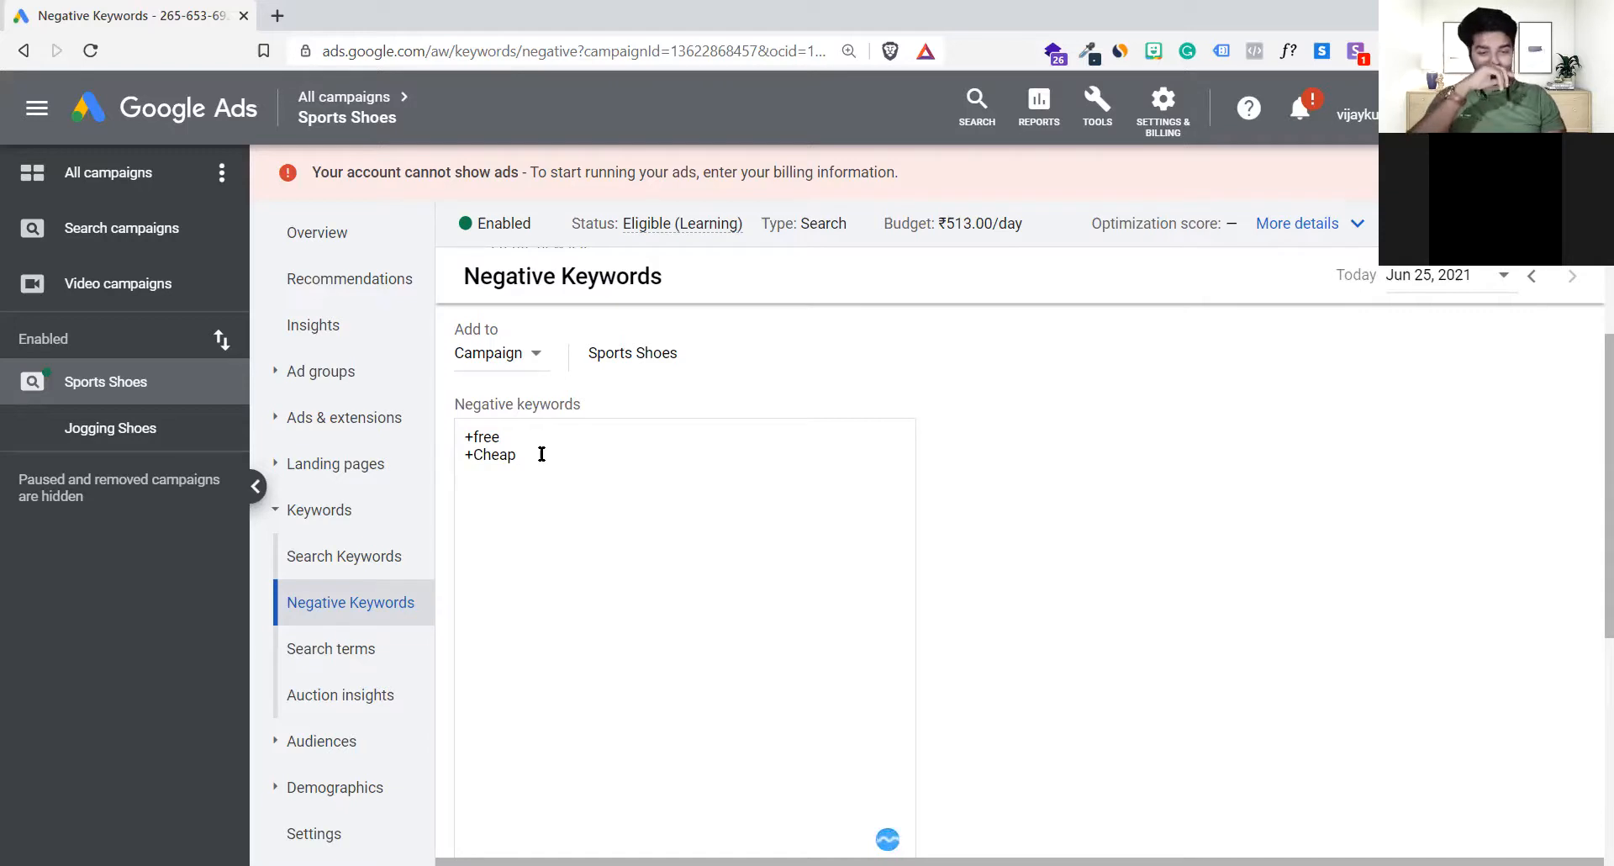
Step: Review the negative keywords form down to its list-saving option and go over the entries +free and +Cheap
{"action": "scroll", "coordinate": [1078, 575], "scroll_direction": "down", "scroll_amount": 3}
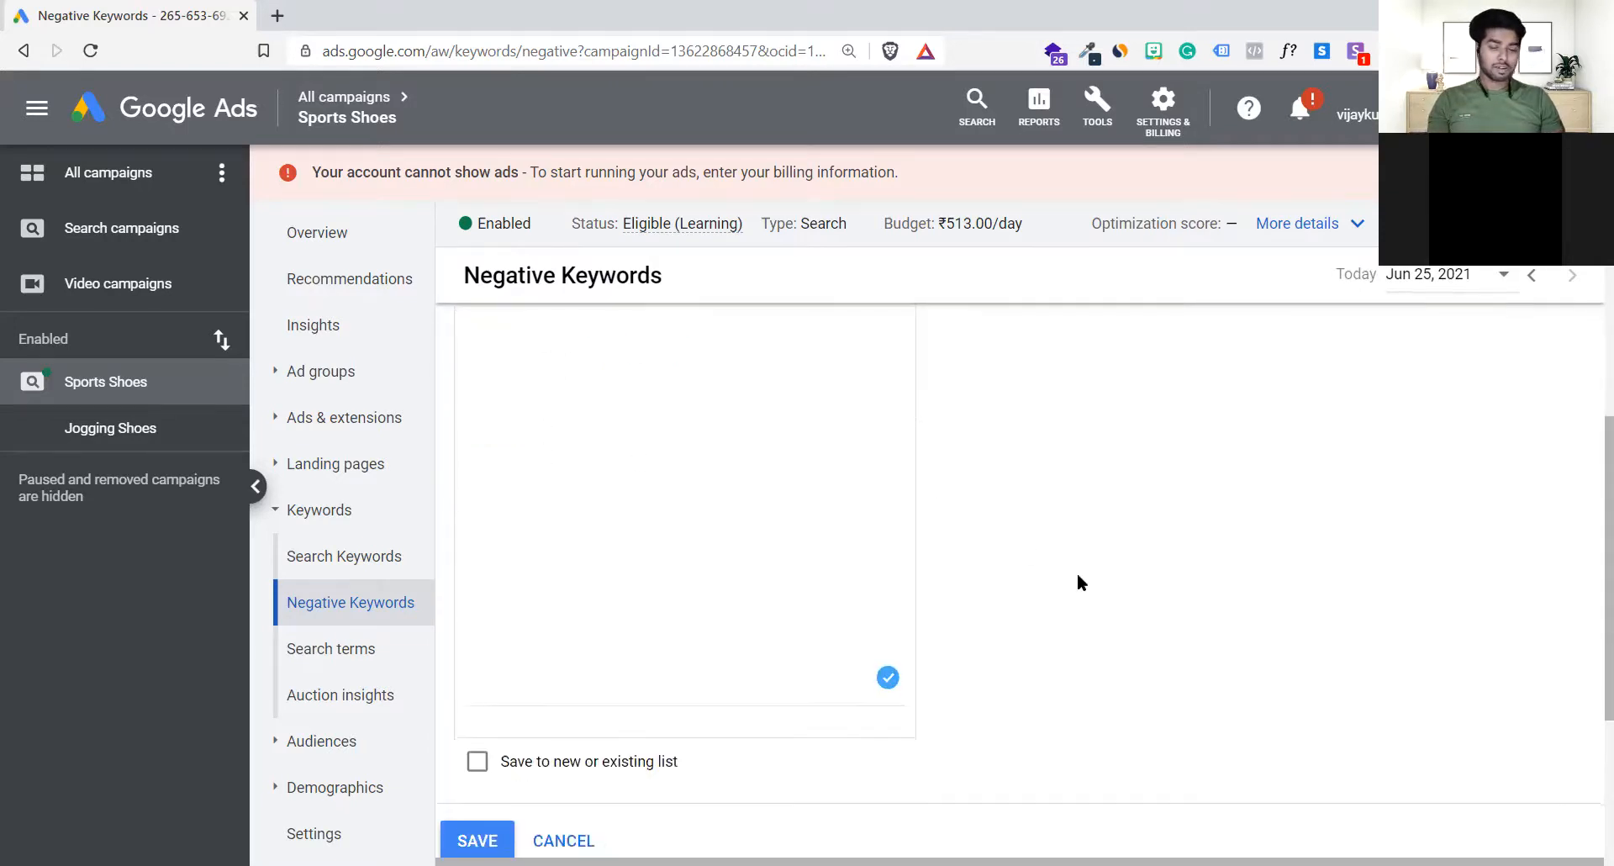
{"action": "scroll", "coordinate": [1080, 581], "scroll_direction": "up", "scroll_amount": 2}
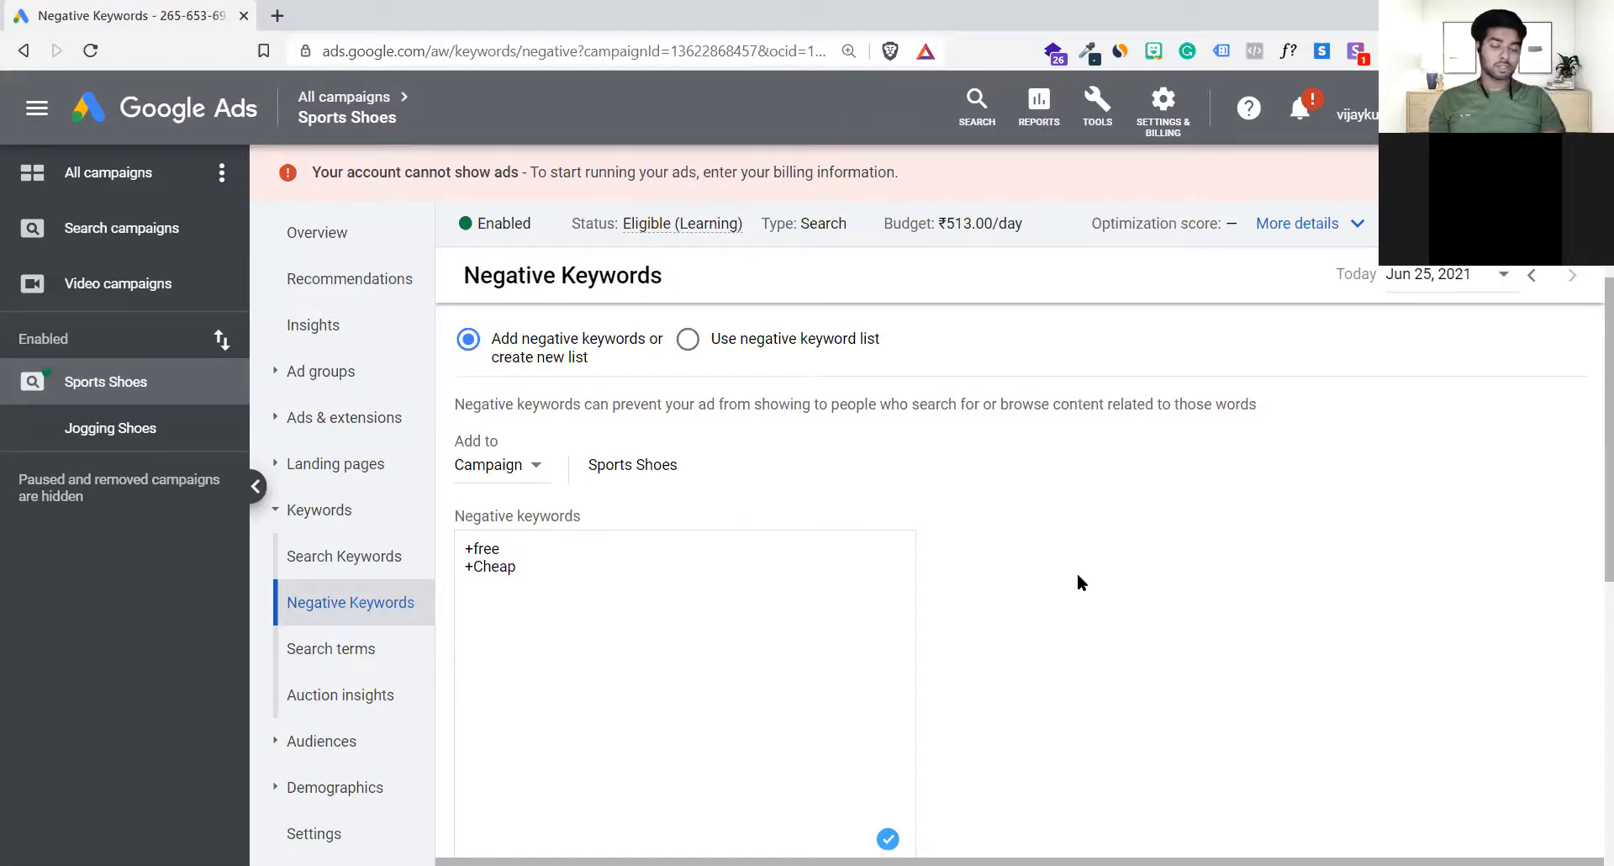
{"action": "scroll", "coordinate": [1078, 575], "scroll_direction": "down", "scroll_amount": 2}
{"action": "scroll", "coordinate": [1077, 575], "scroll_direction": "up", "scroll_amount": 1}
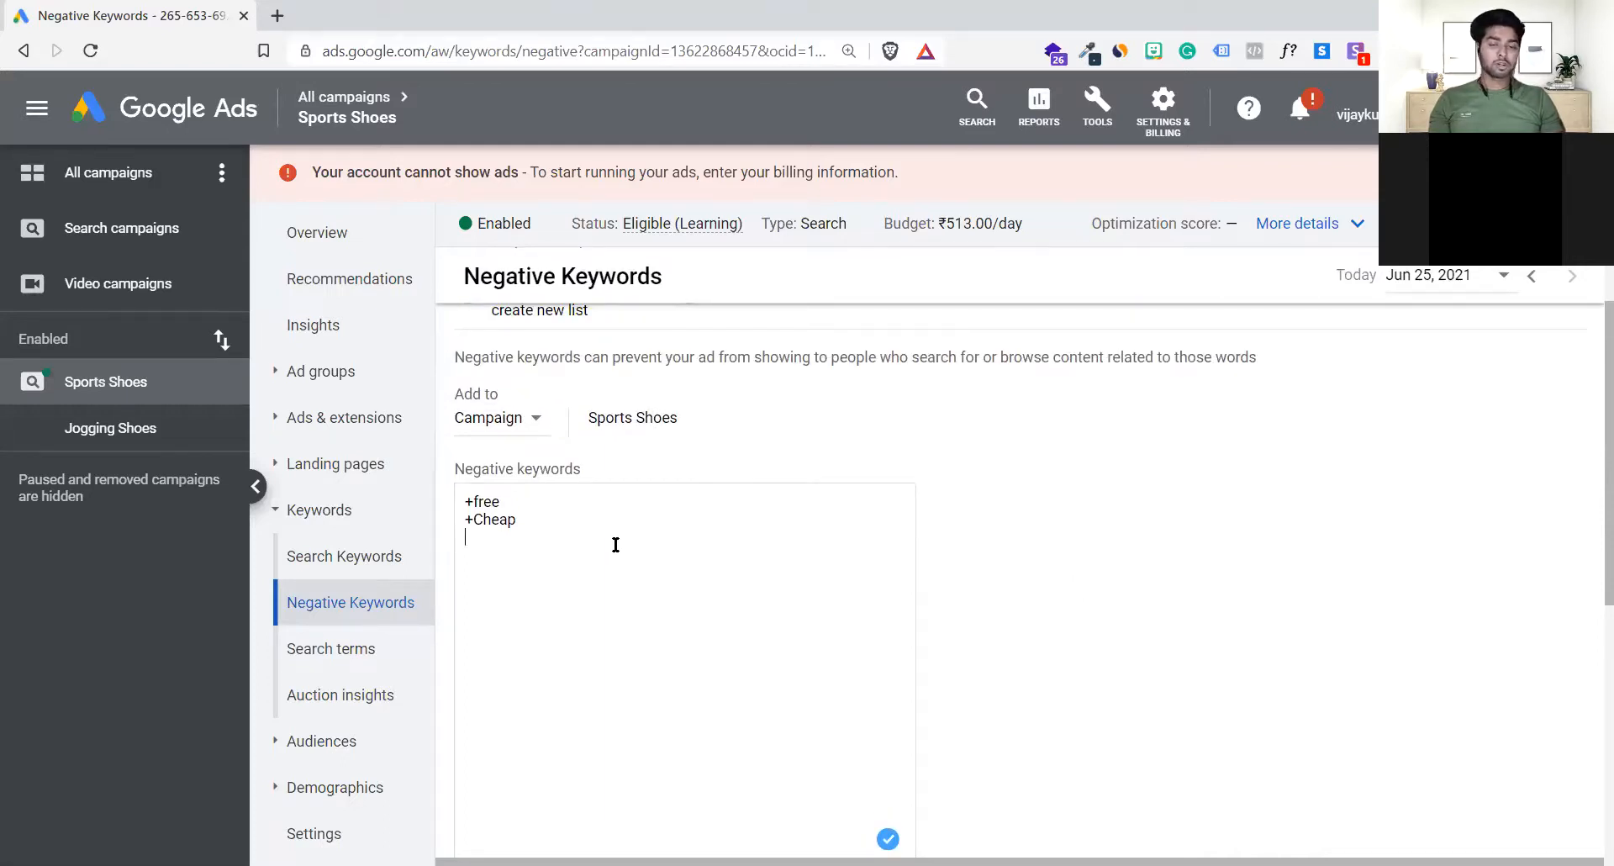
{"action": "left_click_drag", "start_coordinate": [562, 522], "coordinate": [441, 481]}
{"action": "left_click", "coordinate": [543, 526]}
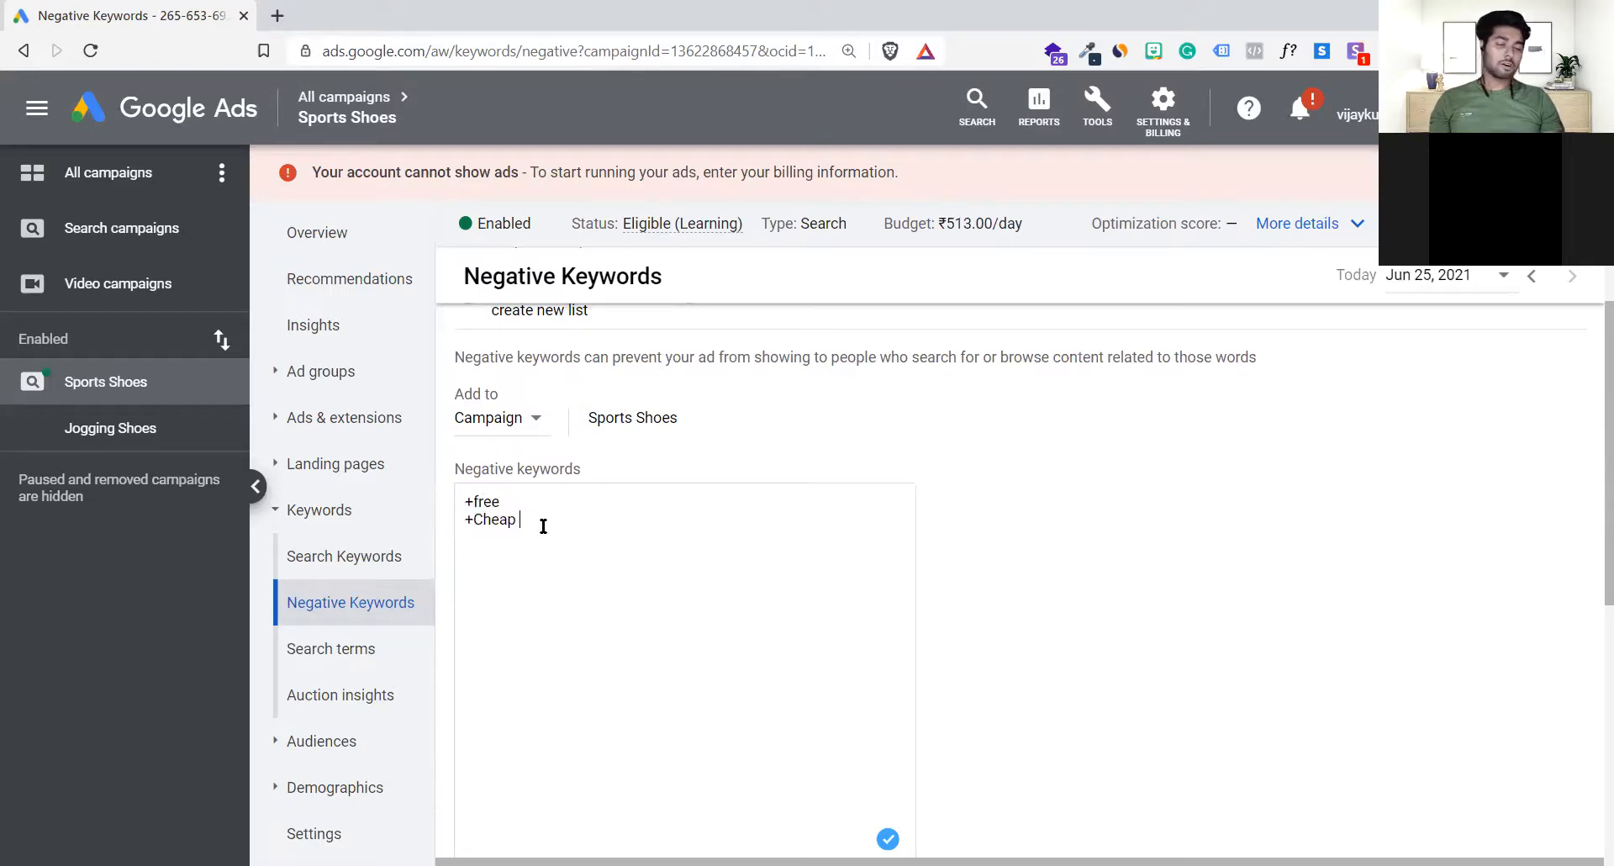
{"action": "key", "text": "Return"}
{"action": "key", "text": "Return"}
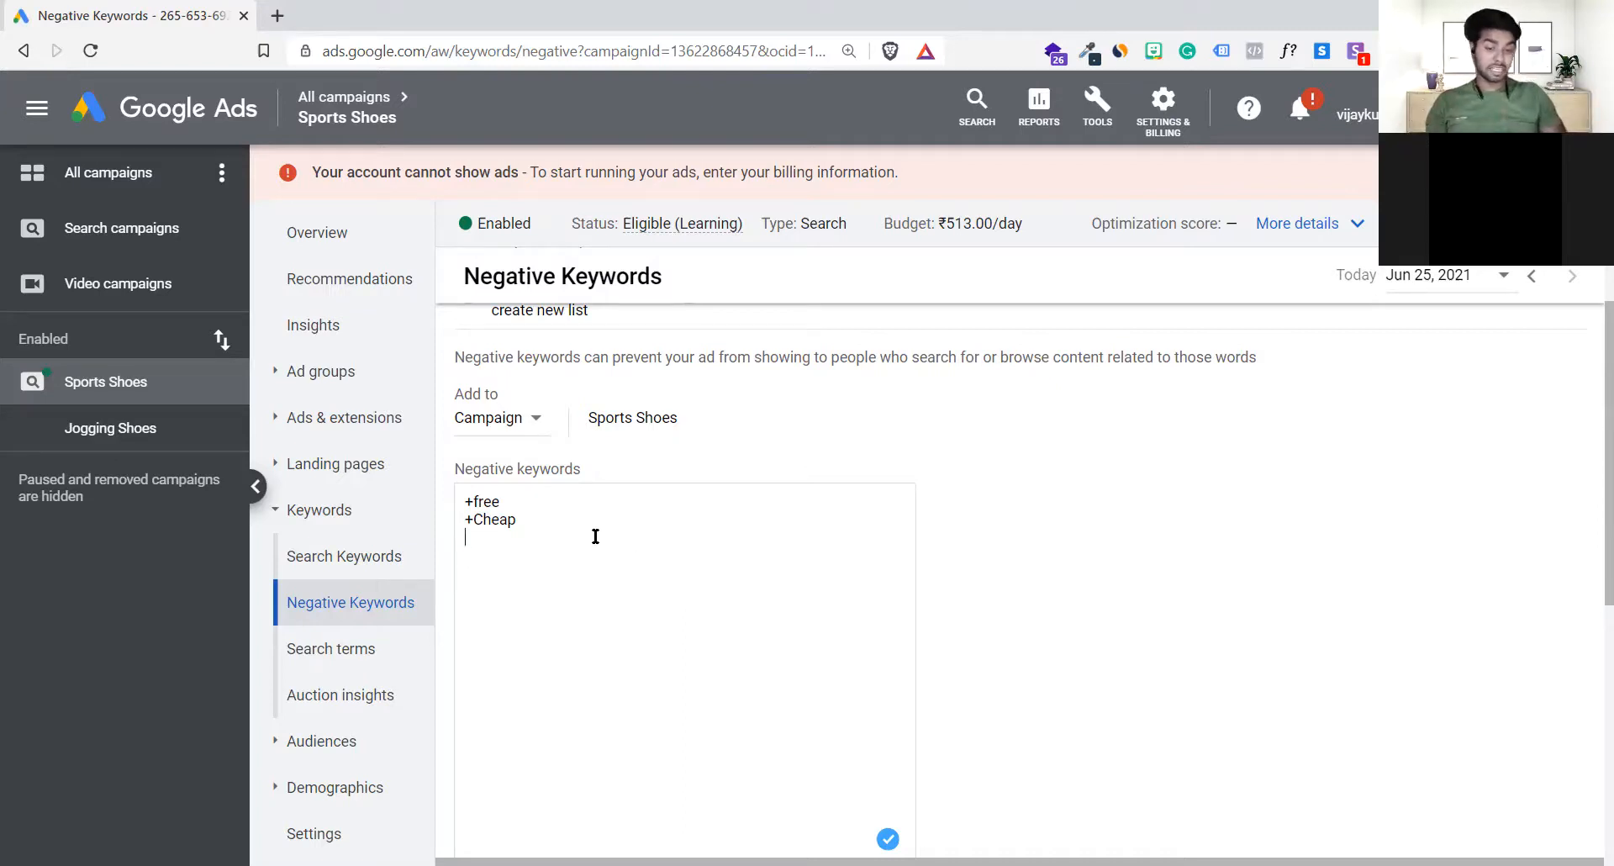
{"action": "left_click_drag", "start_coordinate": [533, 523], "coordinate": [457, 497]}
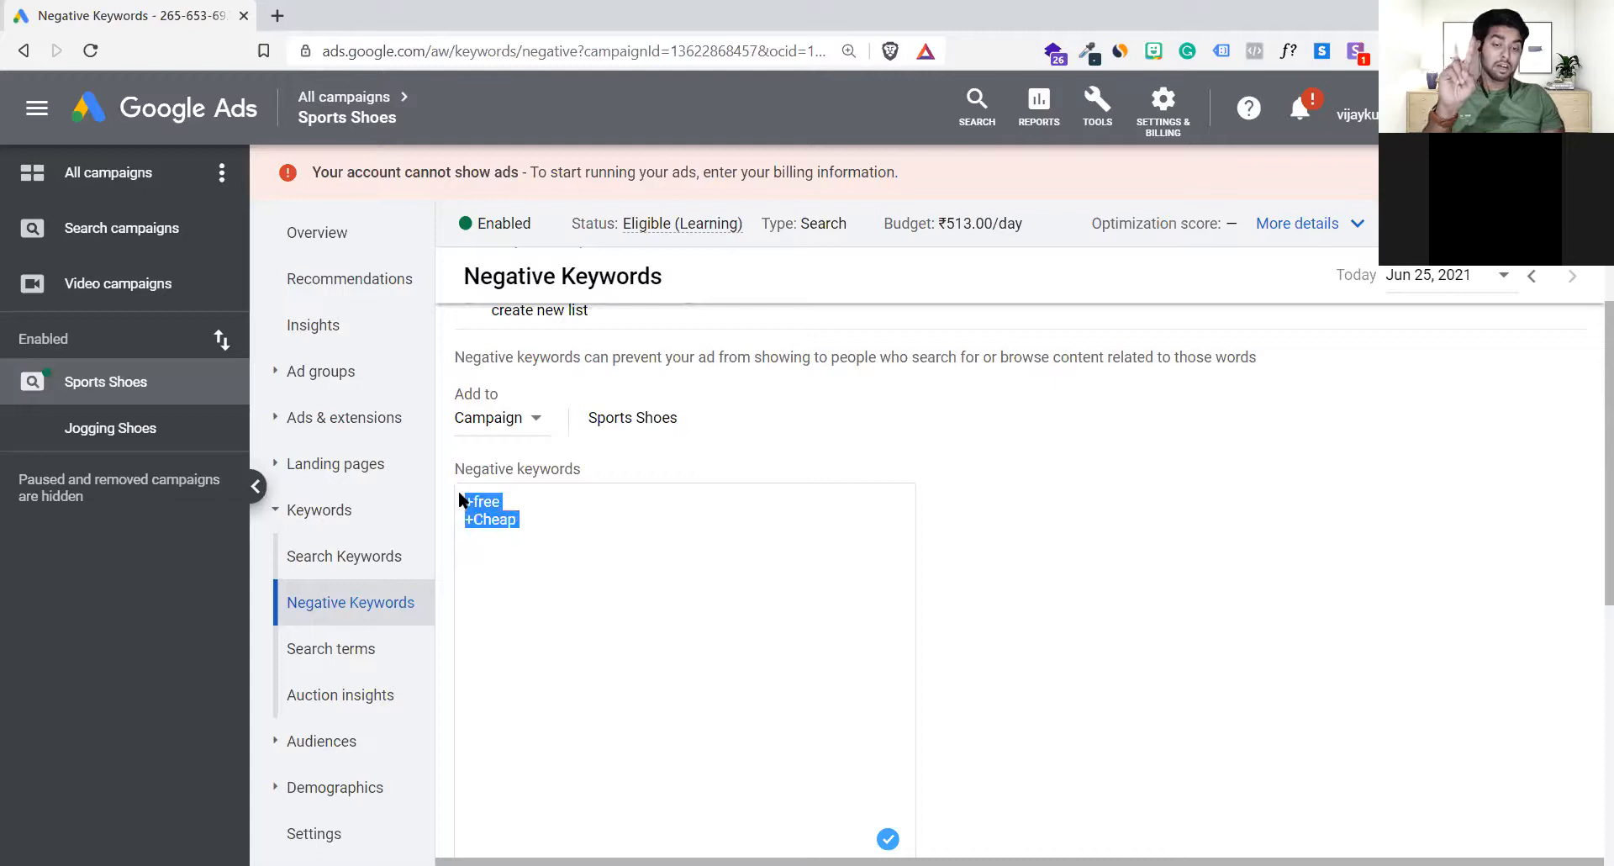
{"action": "left_click", "coordinate": [586, 543]}
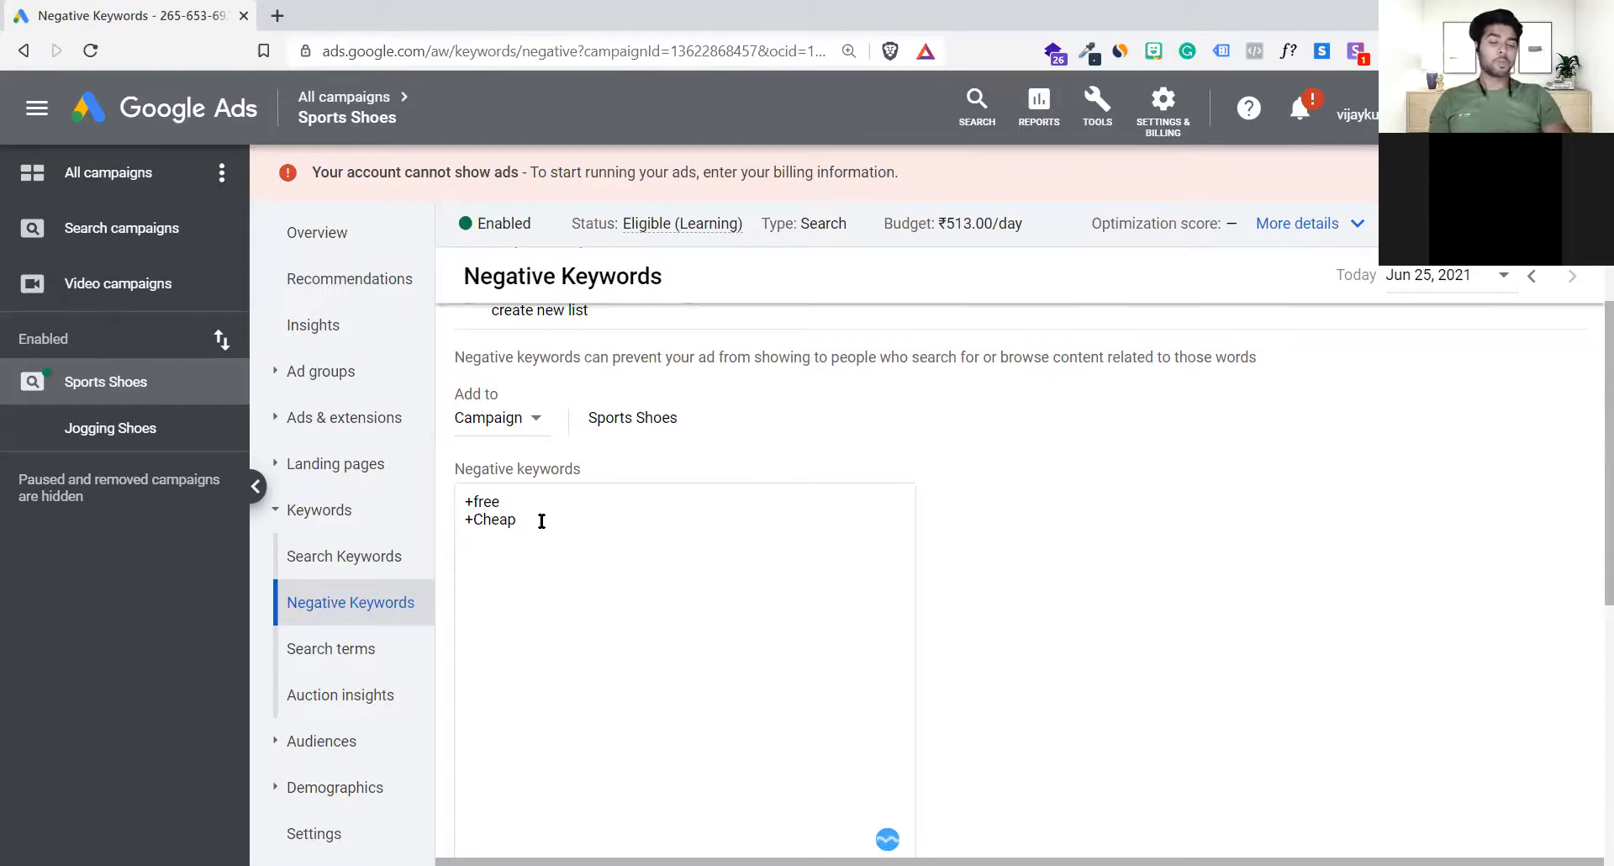
Step: Start a third negative keyword with +dr and delete it again
{"action": "type", "text": "+"}
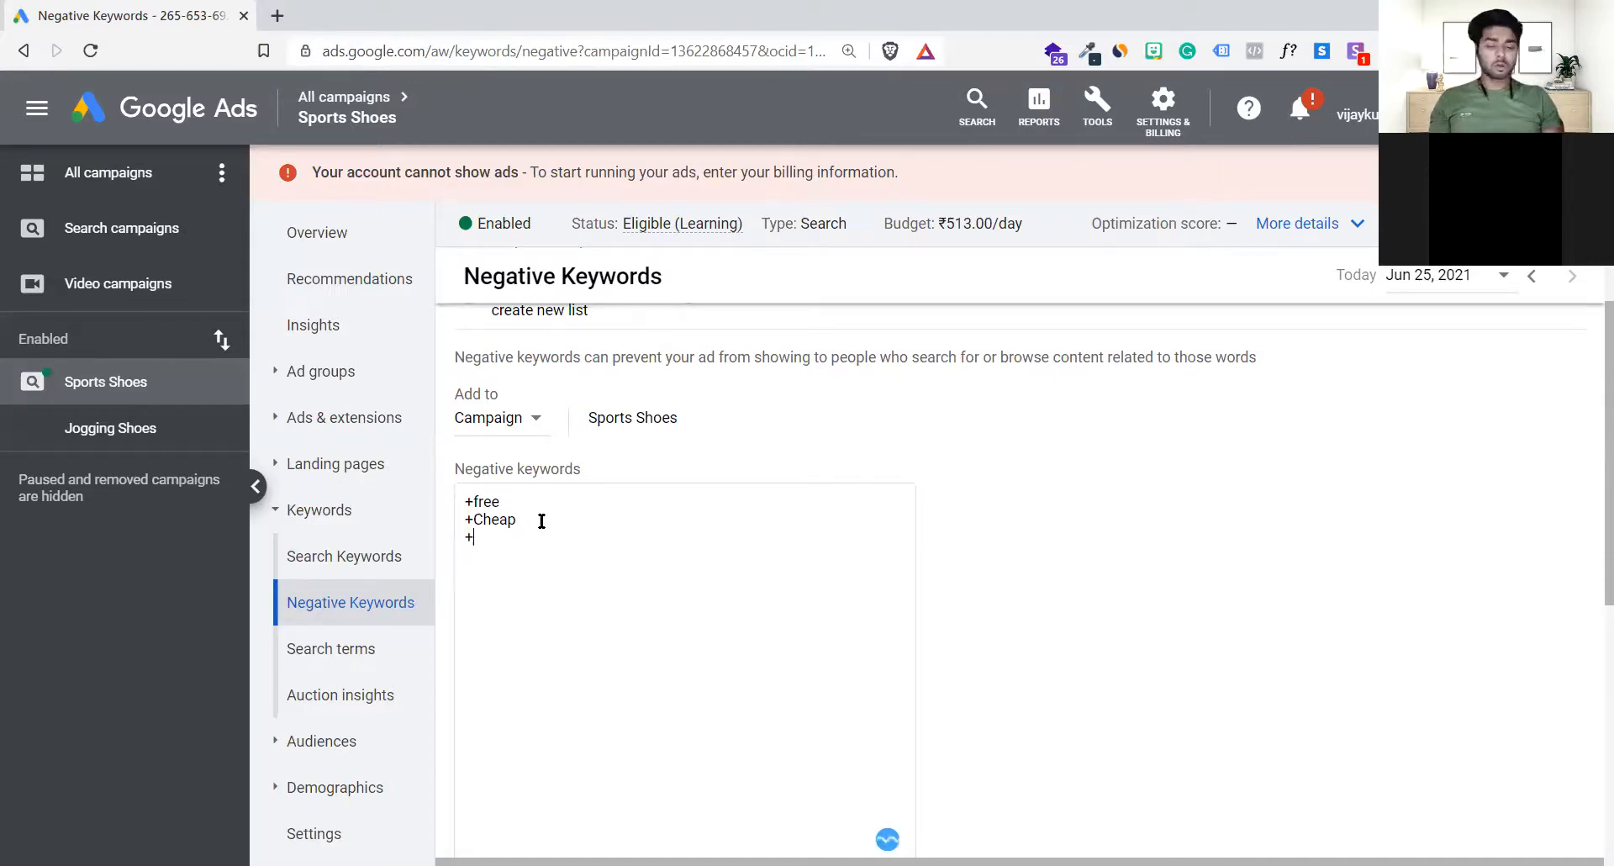
{"action": "type", "text": "dr"}
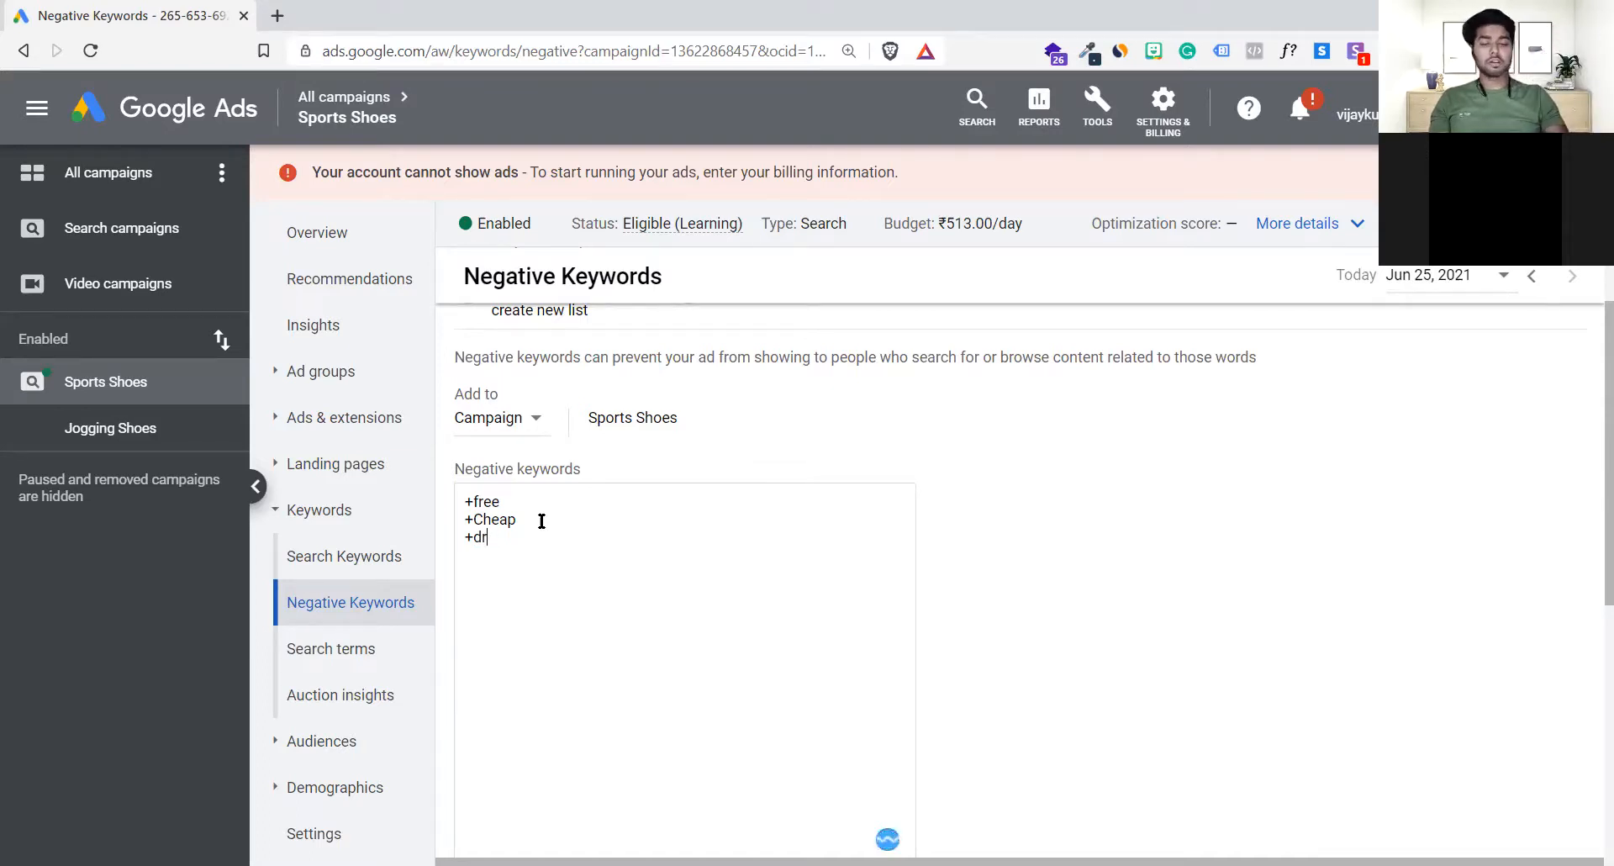
{"action": "key", "text": "Return"}
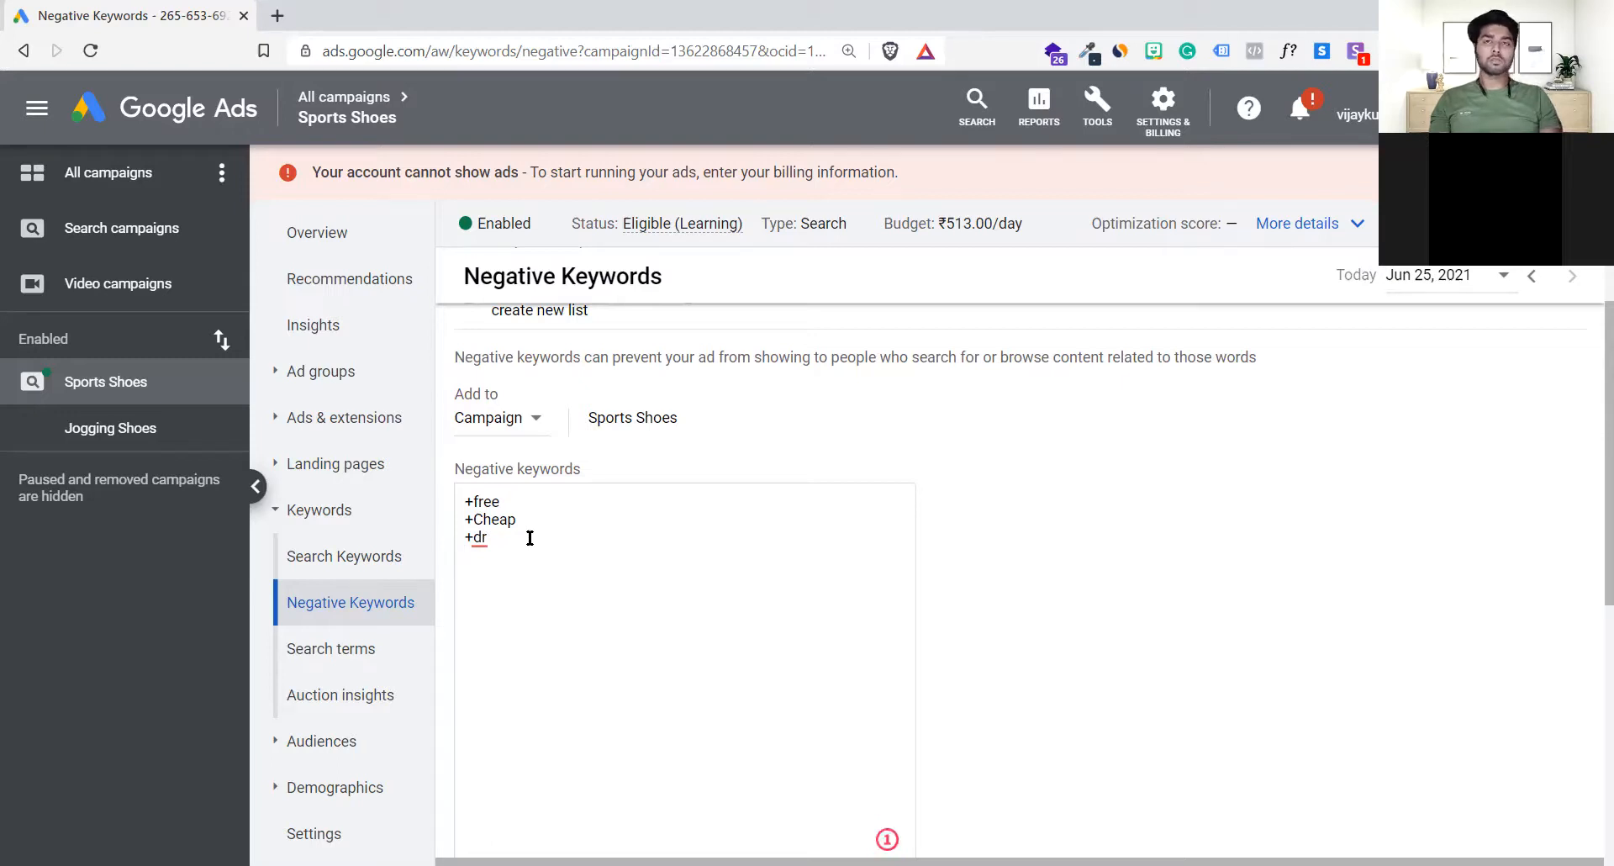
{"action": "left_click", "coordinate": [530, 538]}
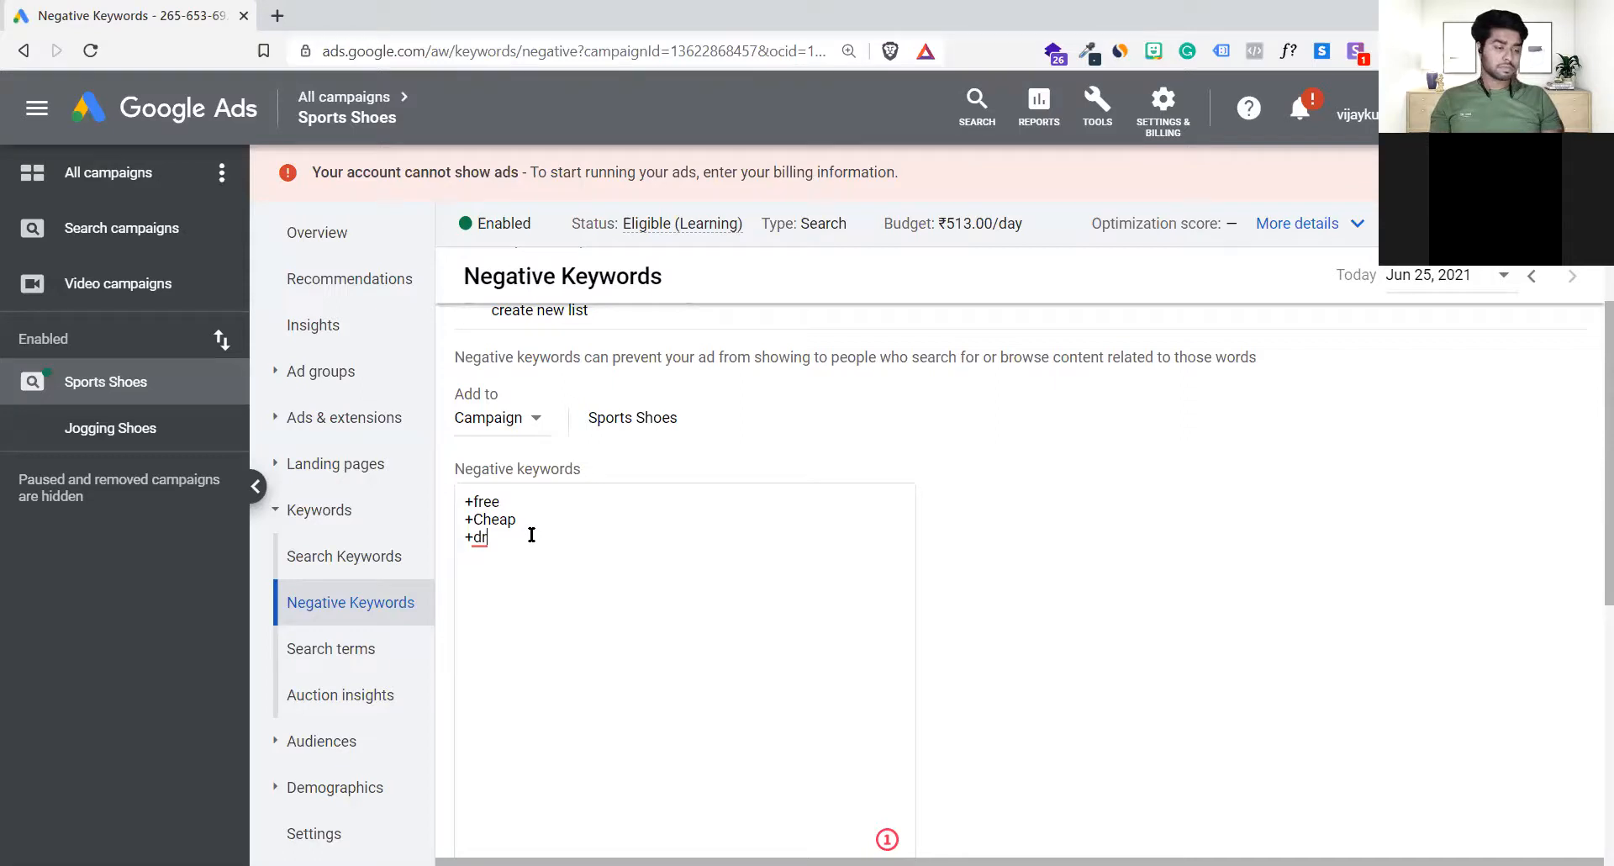
{"action": "key", "text": "BackSpace"}
{"action": "key", "text": "BackSpace"}
{"action": "key", "text": "BackSpace"}
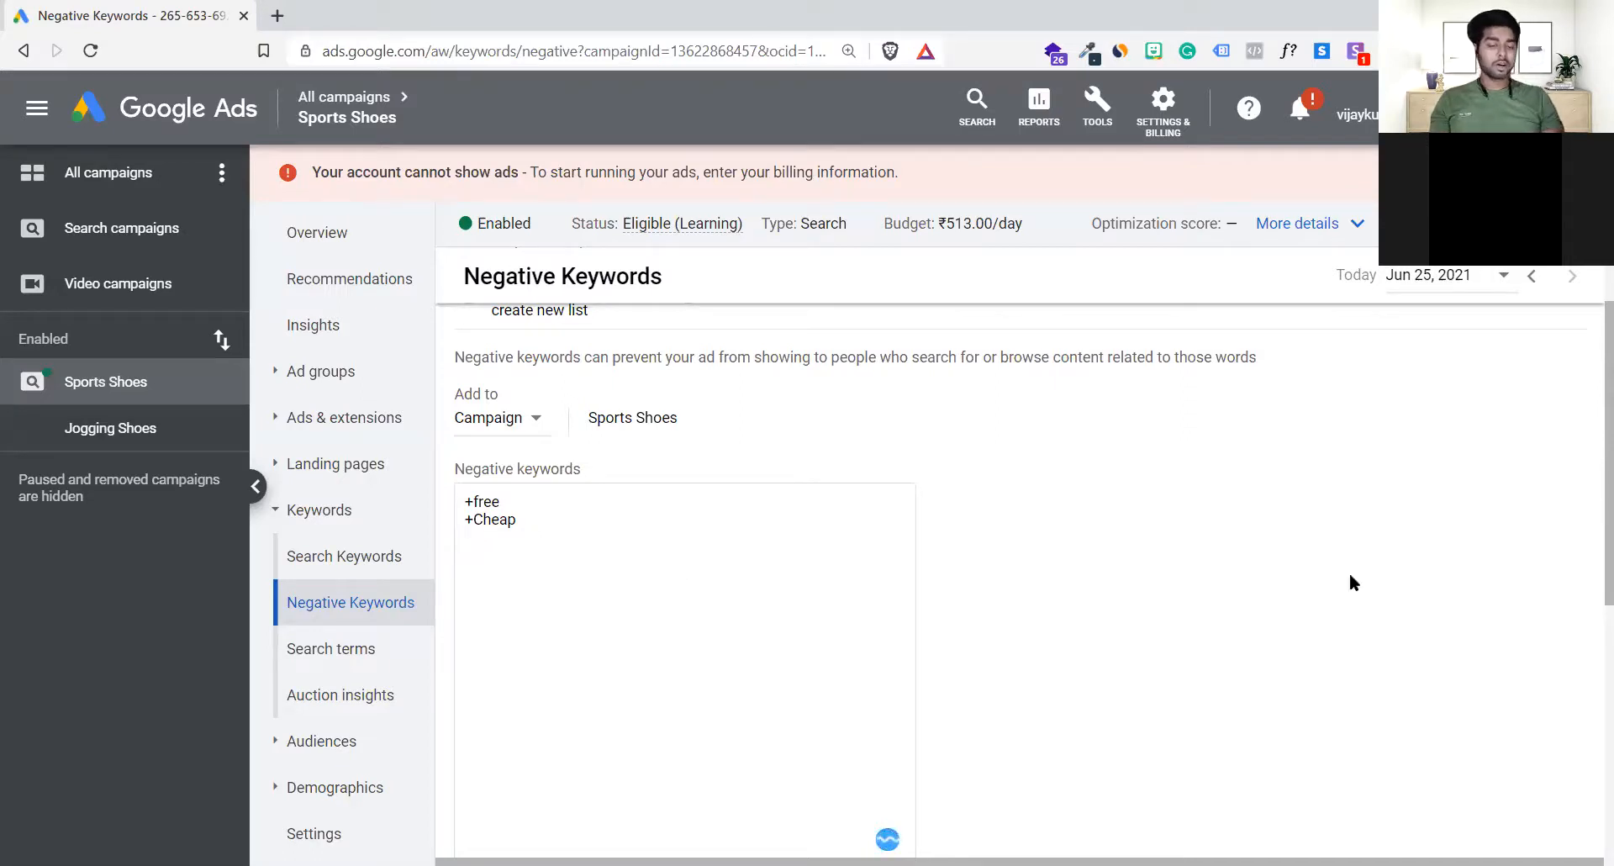